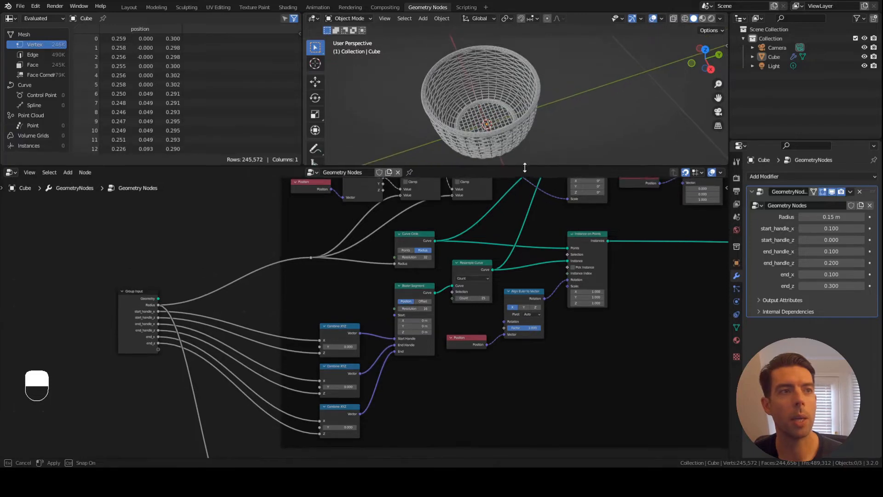
Step: Shift the Bezier Segment node clear of the Resample Curve node and expose Resample Curve's Count as a new group input
middle_click_drag(523, 145, 531, 86)
scroll(524, 90, "up", 3)
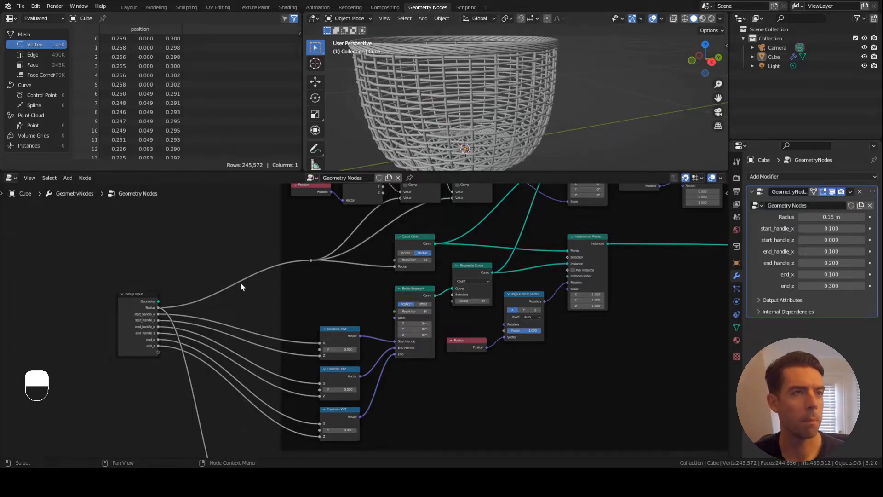
middle_click_drag(233, 303, 245, 292, "shift")
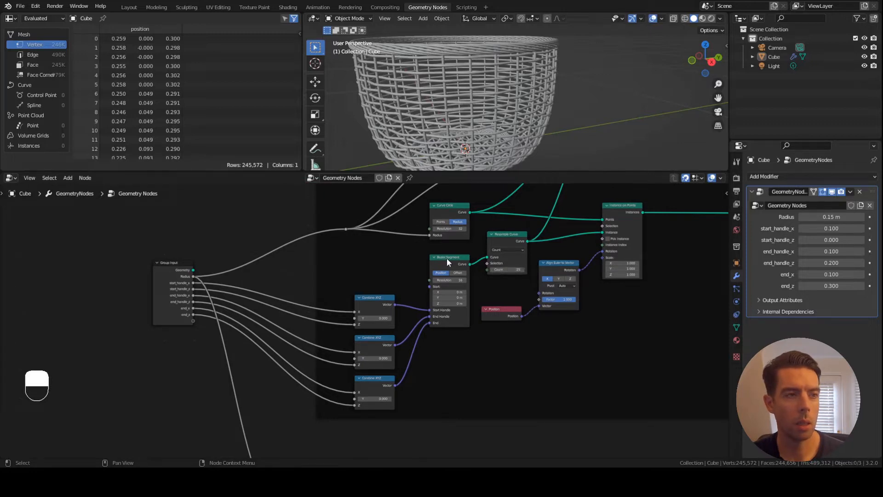
left_click_drag(446, 256, 439, 279)
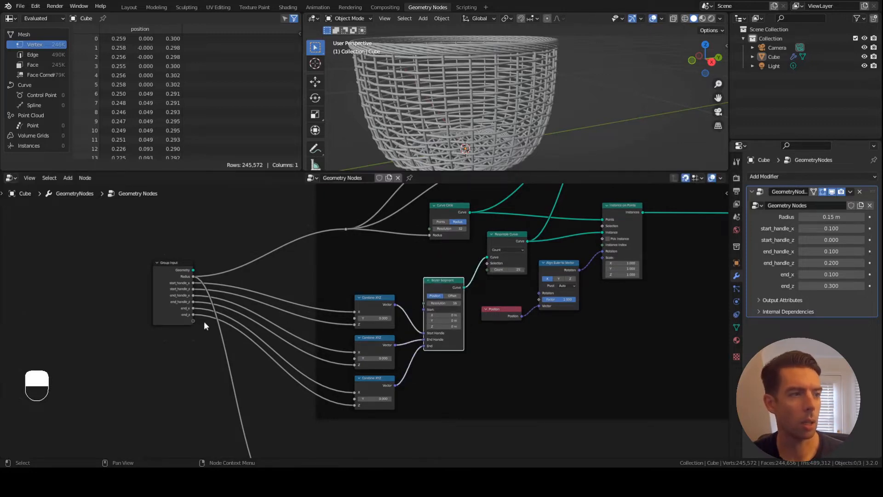
left_click_drag(193, 321, 488, 270)
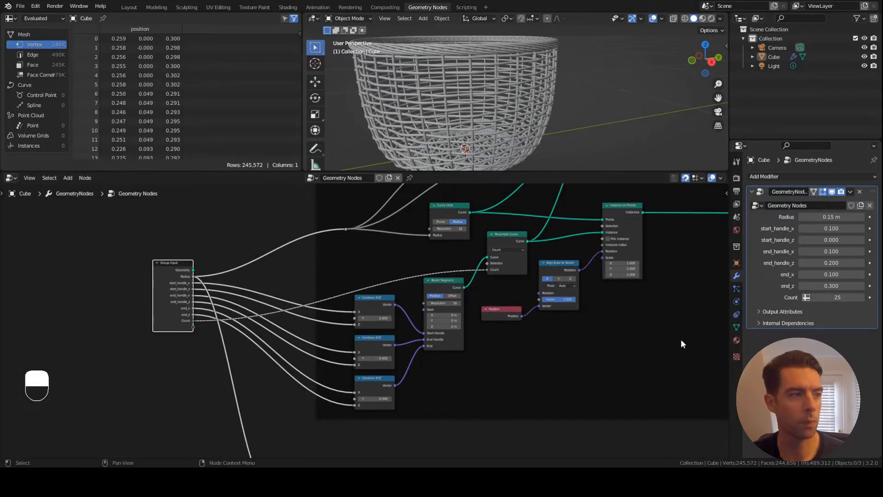
Step: Reorder the node group's inputs so that Count sits directly below Radius
key("n")
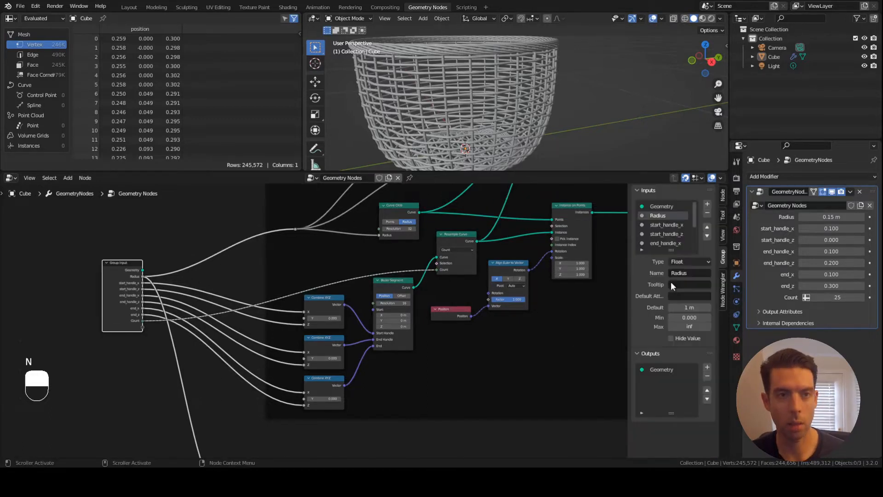
left_click_drag(694, 213, 691, 241)
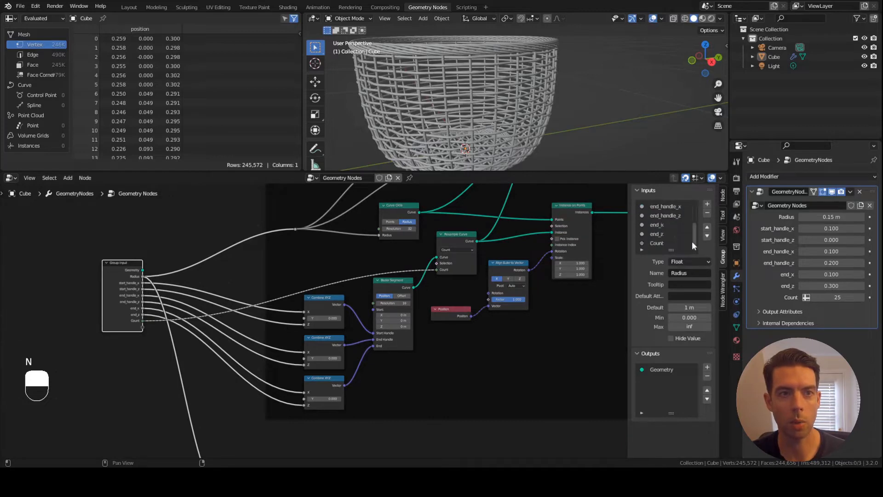
left_click(665, 243)
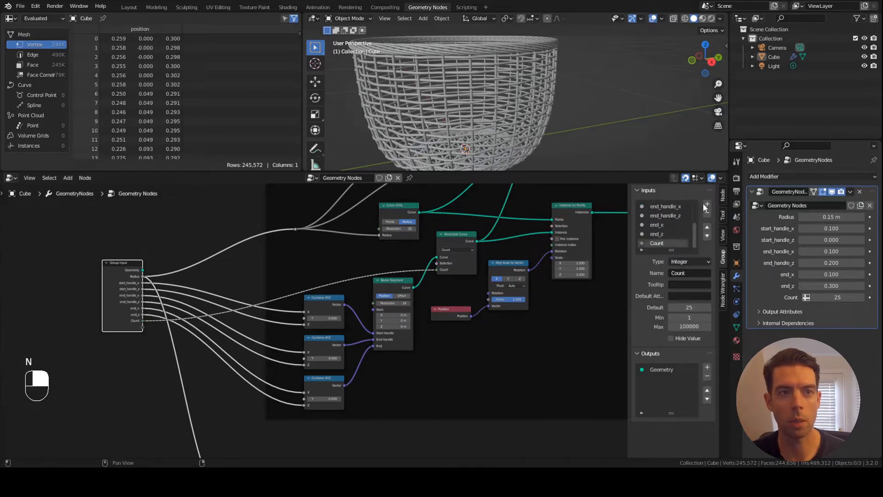
left_click(707, 227)
left_click(707, 228)
left_click(707, 227)
left_click(707, 227)
left_click(707, 229)
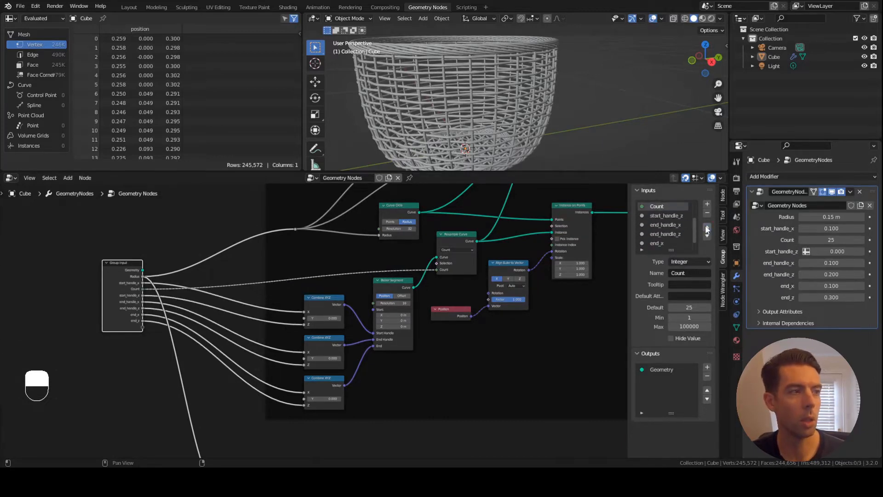
left_click(707, 229)
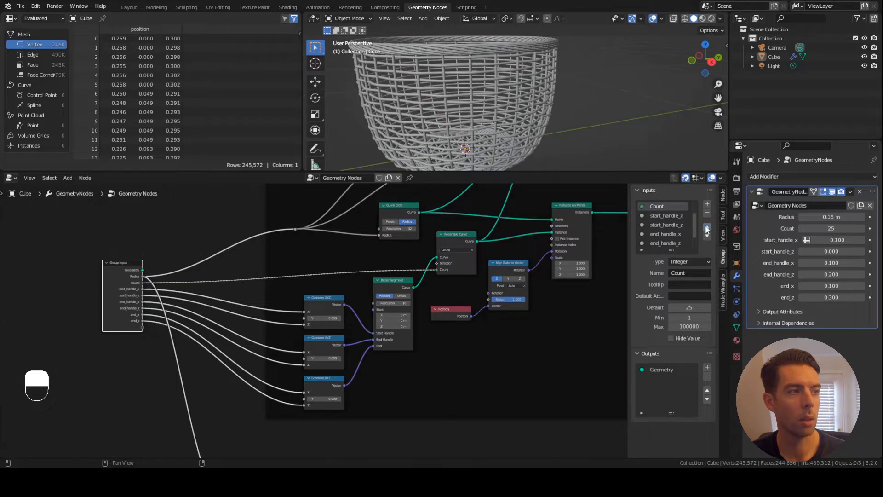
Step: Rename the Count group input as "horizontal resolution"
double_click(654, 207)
type("ho")
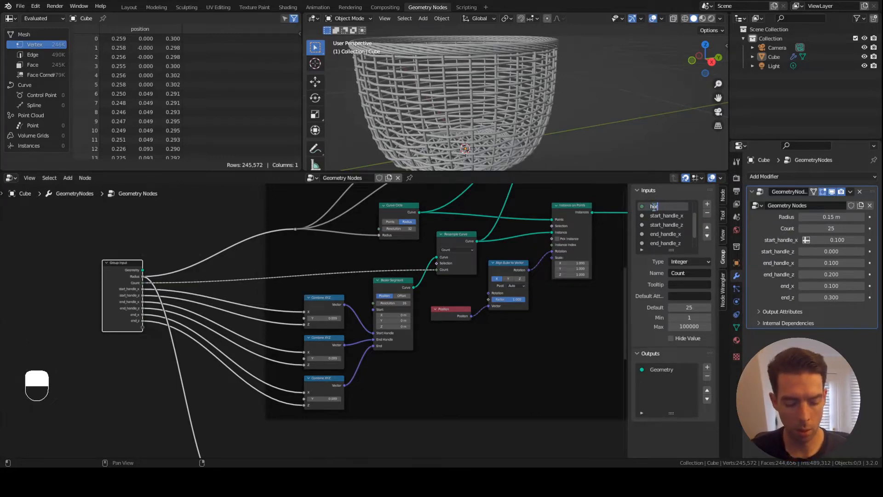
type("rizontal res")
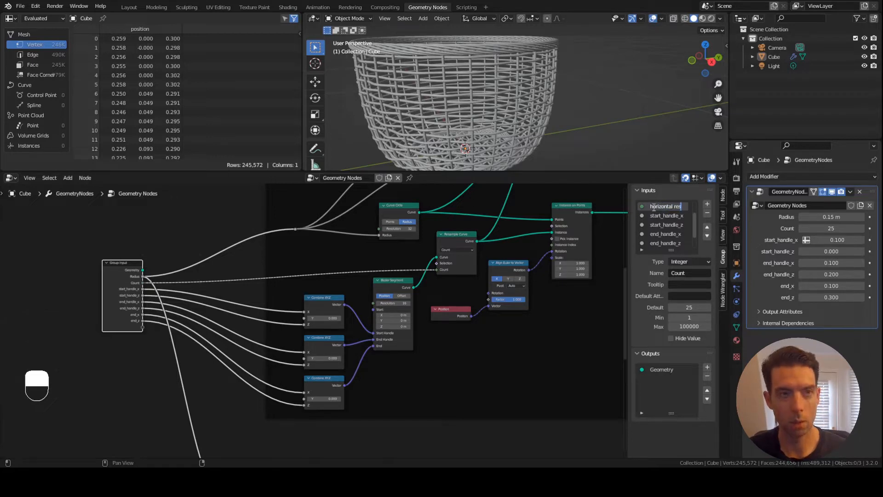
type("olutionn")
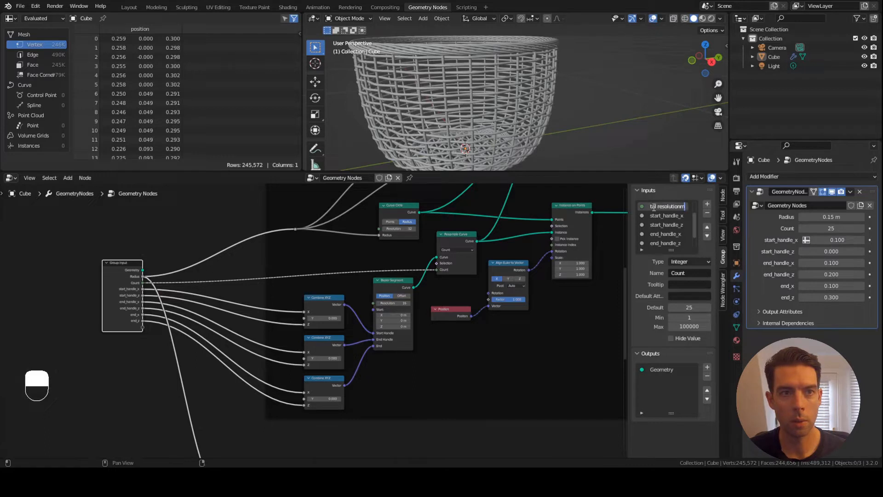
key("Return")
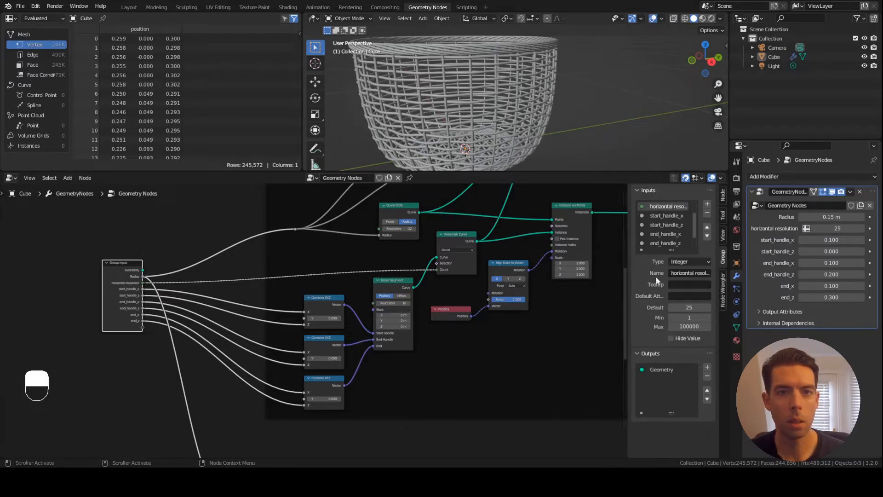
Step: Set the modifier's horizontal resolution to 50 and inspect the basket's weave
left_click(836, 229)
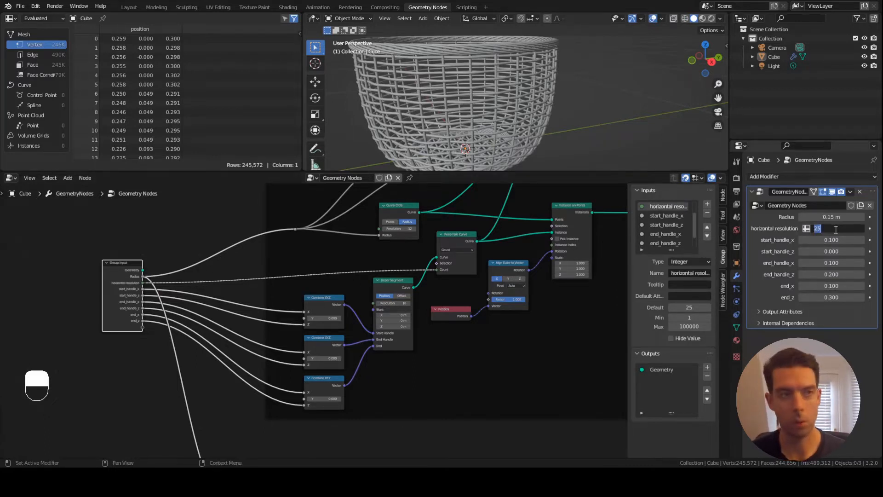
type("40")
key("Return")
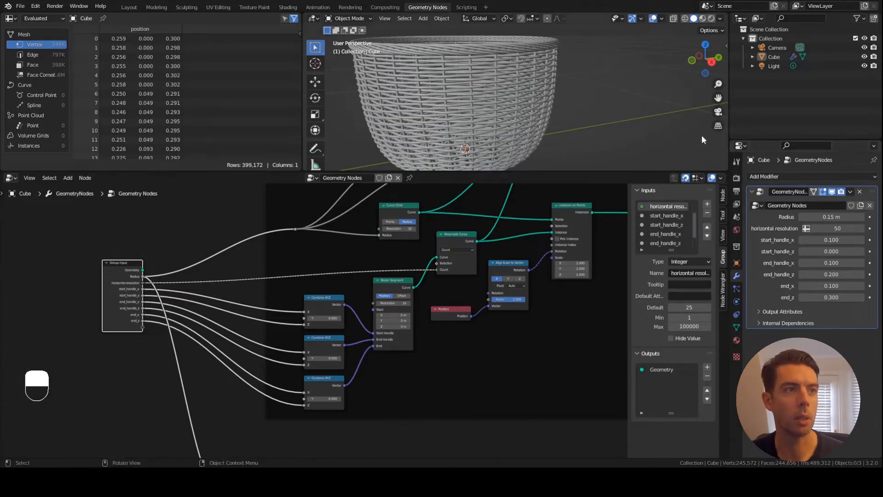
mouse_move(550, 107)
middle_mouse_down()
mouse_move(561, 90)
mouse_move(569, 101)
mouse_move(557, 106)
middle_mouse_up()
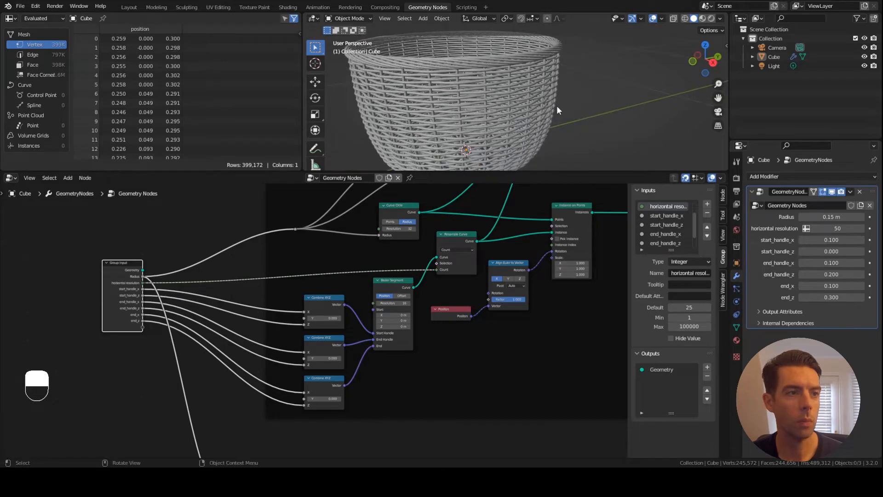
scroll(557, 106, "down", 2)
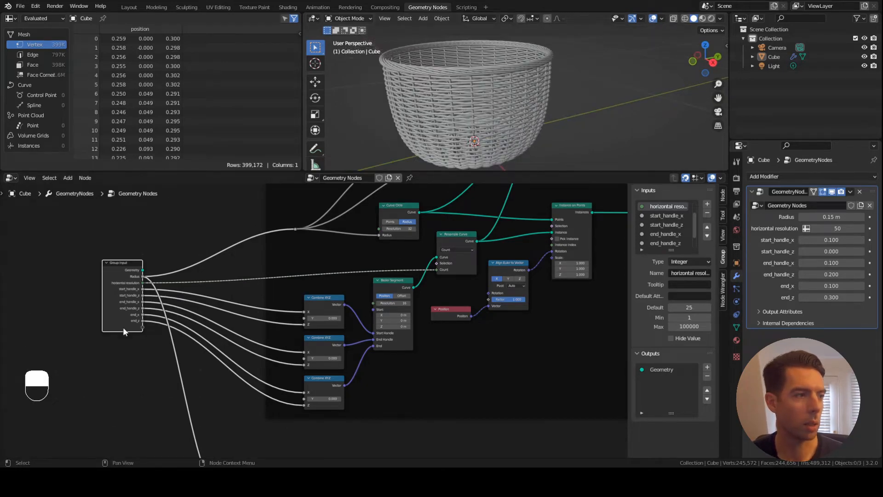
Step: Expose the Curve Circle's Resolution as a group input and place it directly below horizontal resolution
left_click_drag(141, 327, 382, 229)
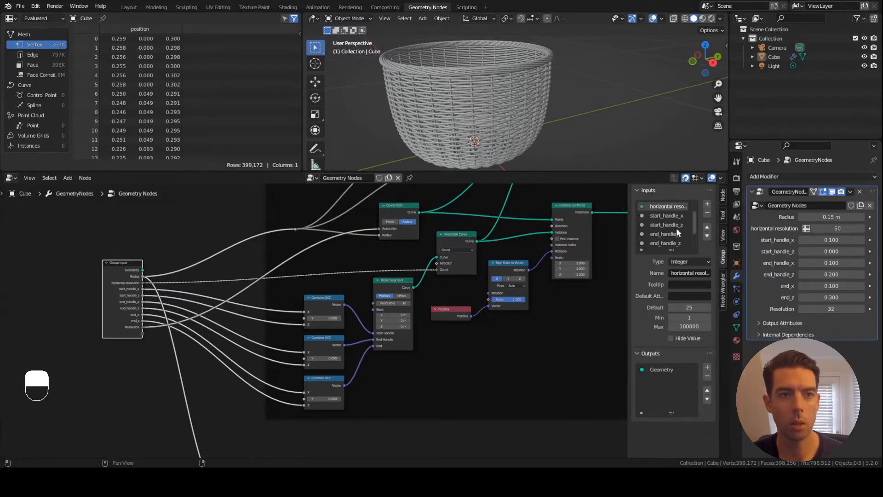
scroll(673, 216, "down", 3)
left_click(663, 243)
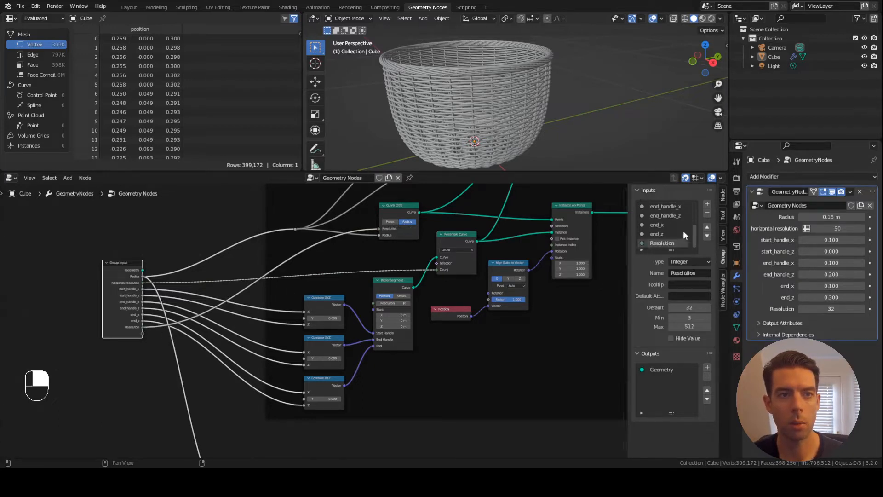
left_click(708, 227)
left_click(708, 226)
left_click(707, 226)
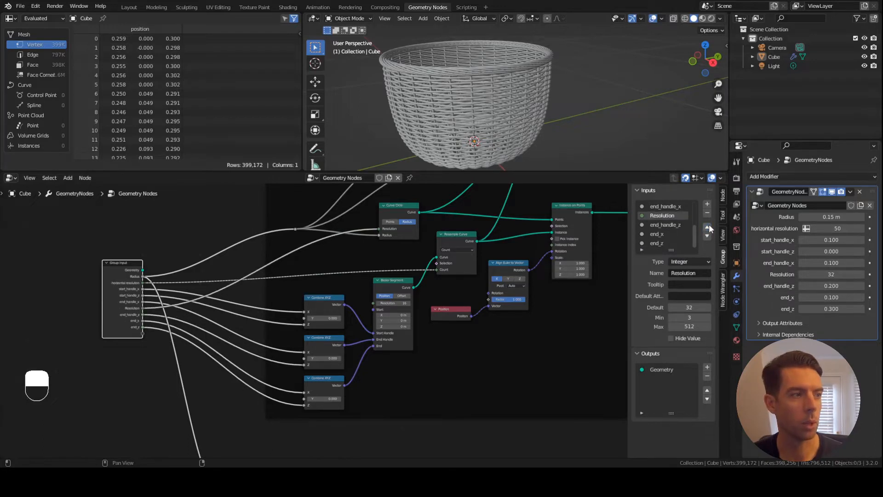
left_click(707, 226)
left_click(707, 227)
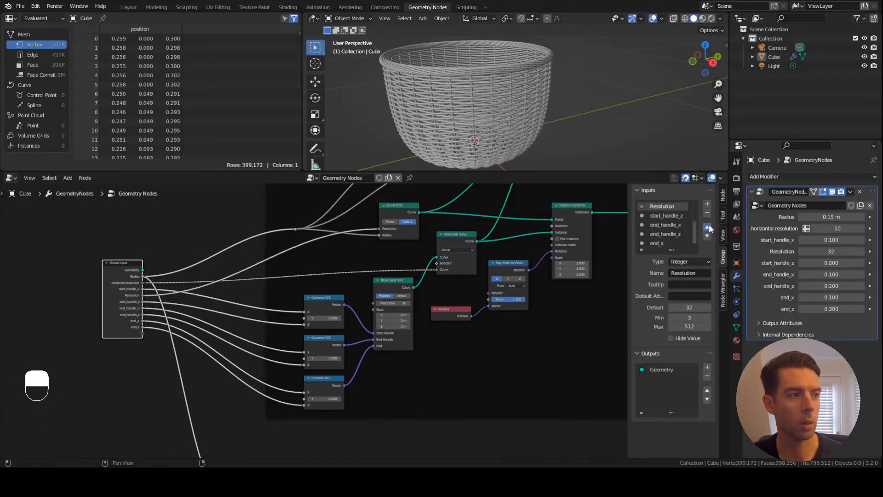
left_click(708, 227)
Step: Rename the Resolution group input as "vertical resolution"
double_click(663, 206)
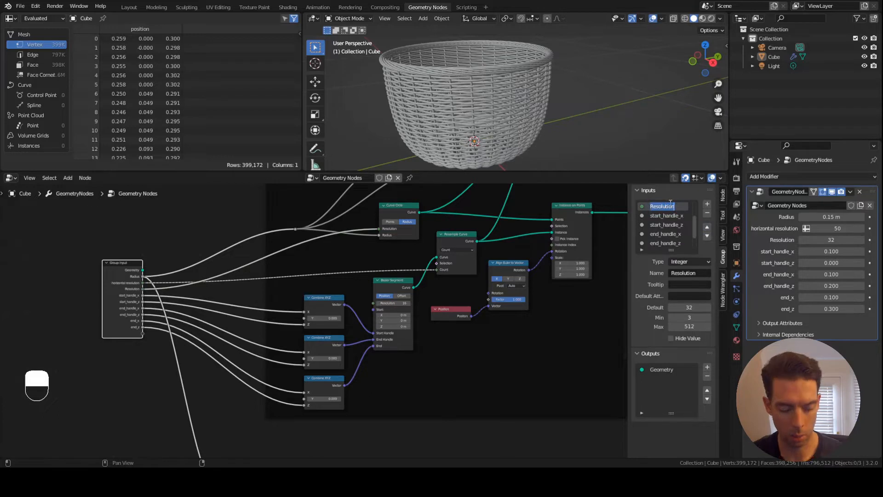
type("v")
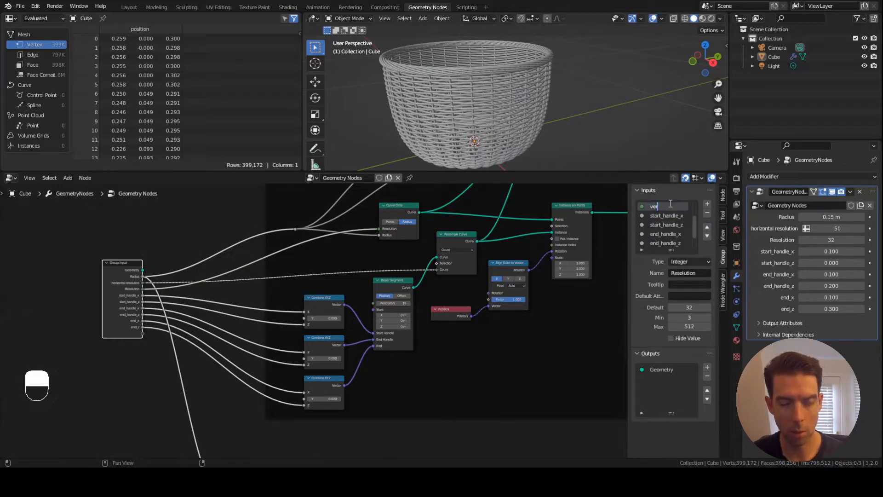
type("ertical reso")
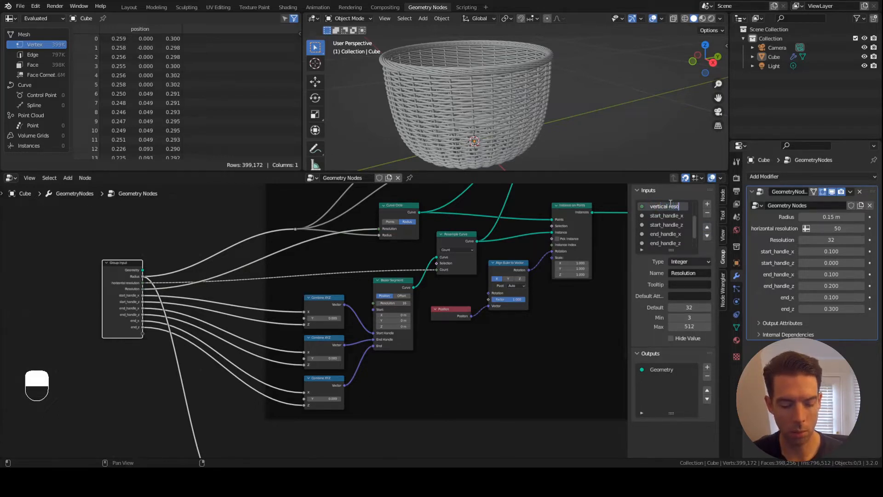
type("lution")
key("Return")
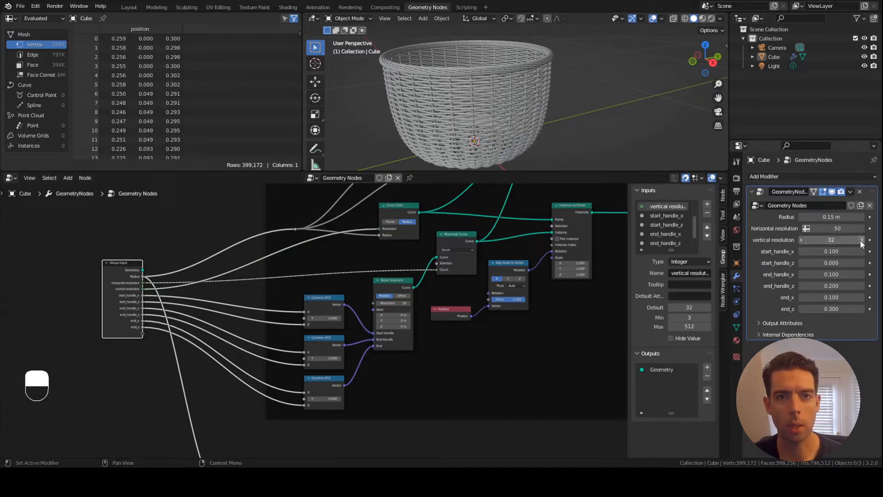
Step: Lower the modifier's vertical resolution stepwise to 28, checking the weave with odd and even values
left_click(802, 240)
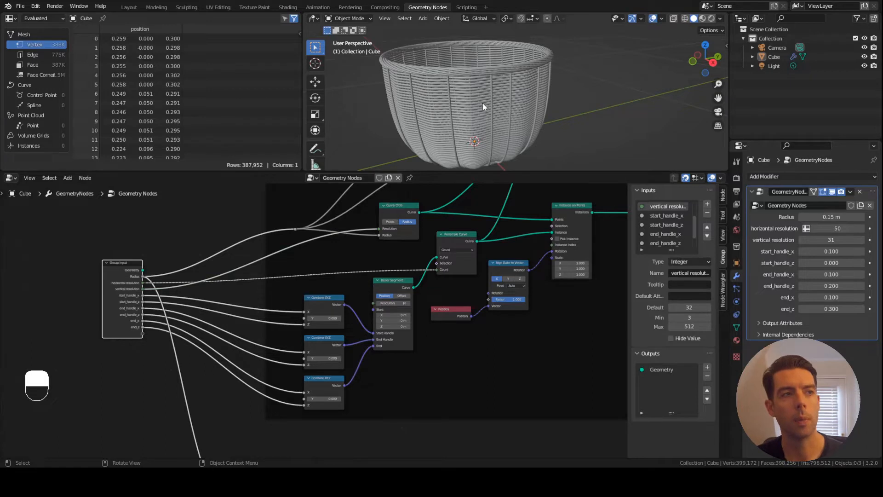
left_click(801, 240)
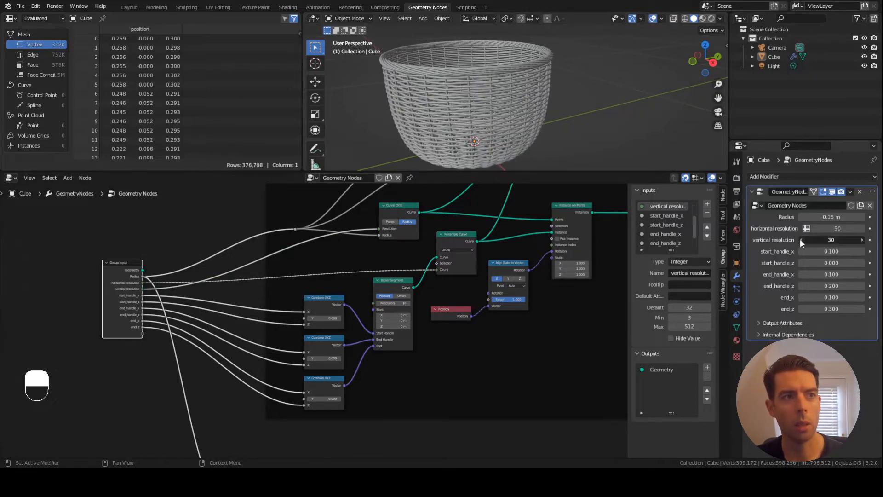
left_click(800, 240)
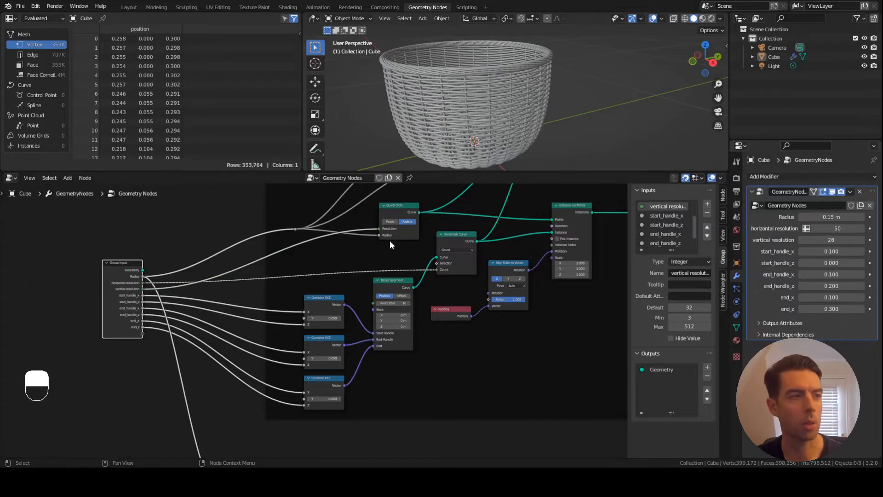
Step: Add a Math node on the link between the vertical resolution input and the Curve Circle's Resolution
left_click(309, 257)
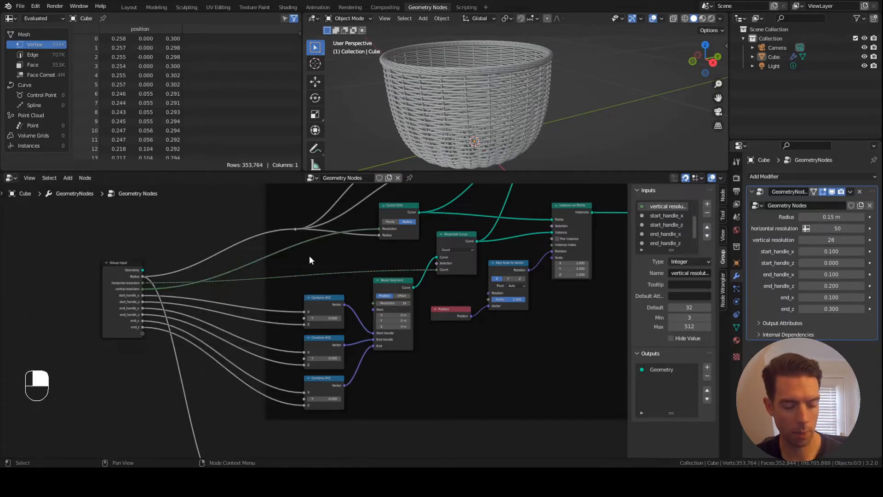
key("F3")
type("add")
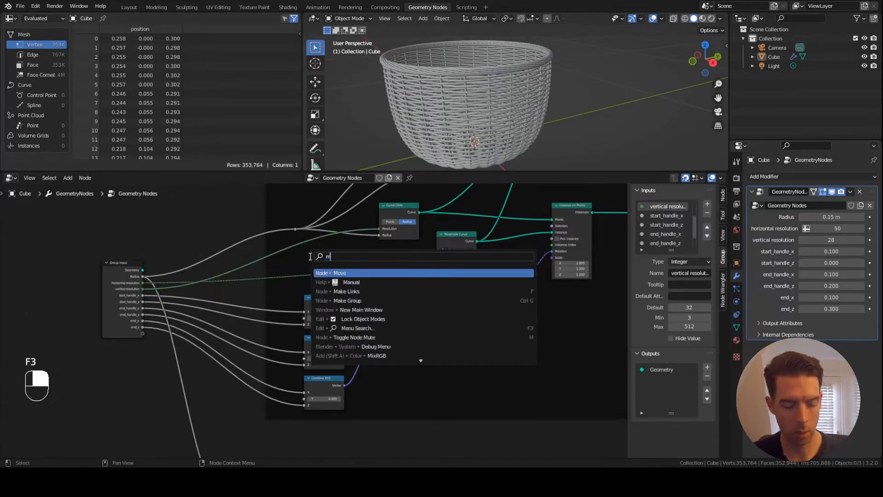
key("Return")
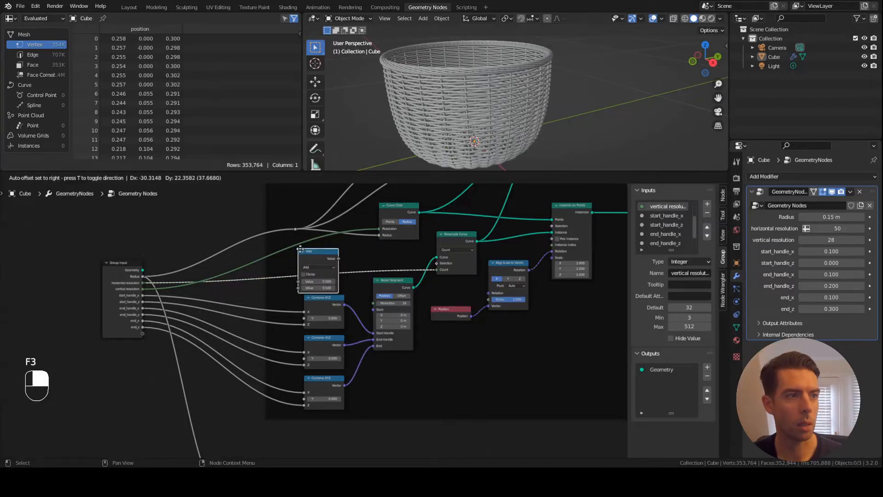
left_click(311, 250)
Step: Set the new Math node to Multiply with a second value of 2
left_click(321, 255)
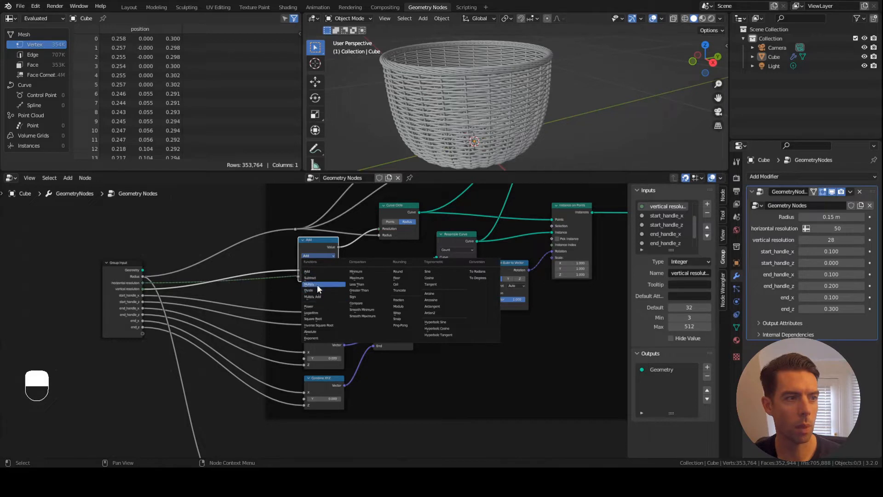
left_click(317, 285)
left_click(320, 276)
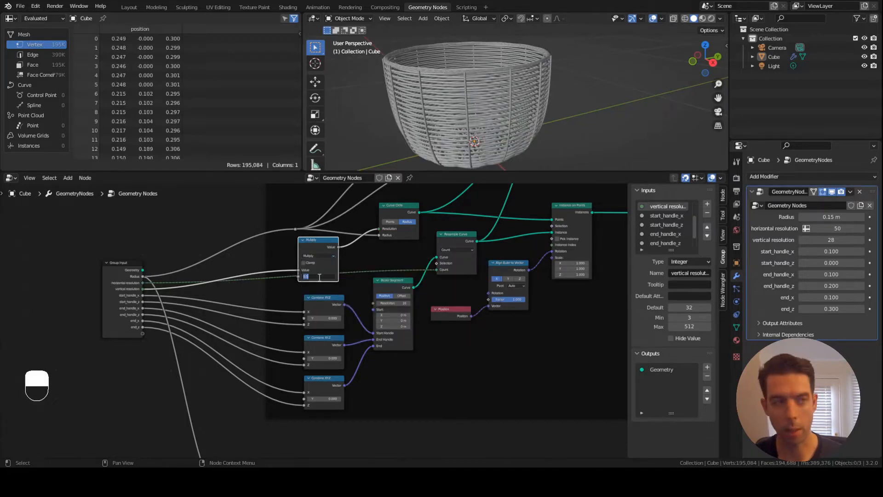
type("2")
key("Return")
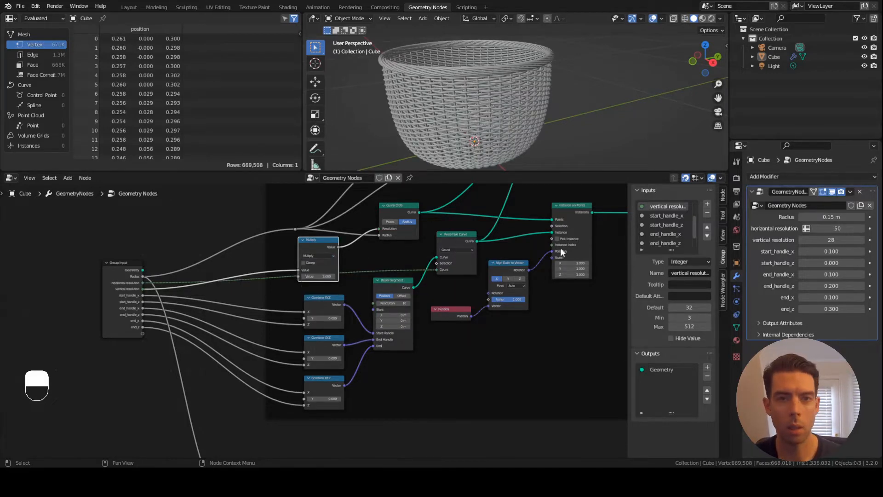
Step: Set the modifier's vertical resolution to 25 to test the doubled count on the basket
left_click(833, 240)
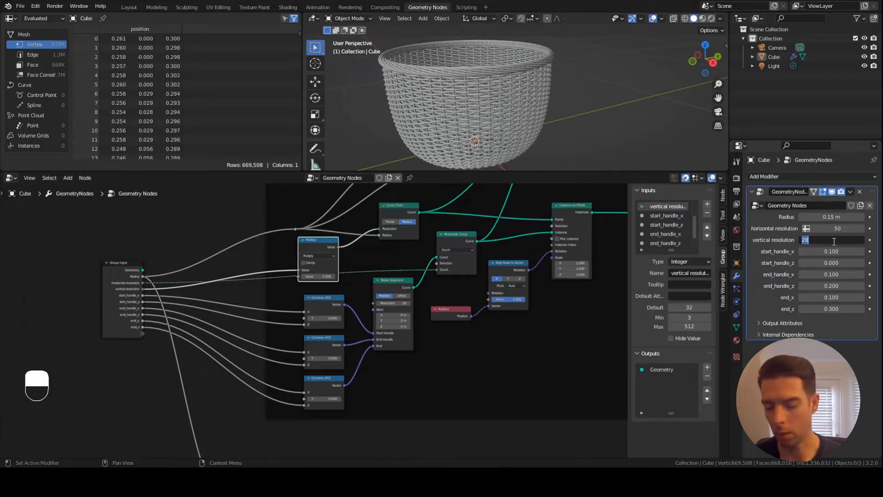
type("25")
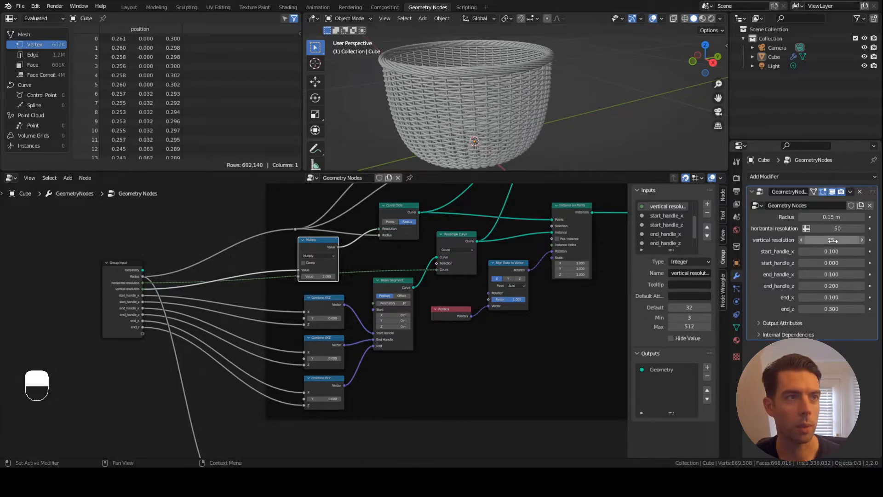
key("Return")
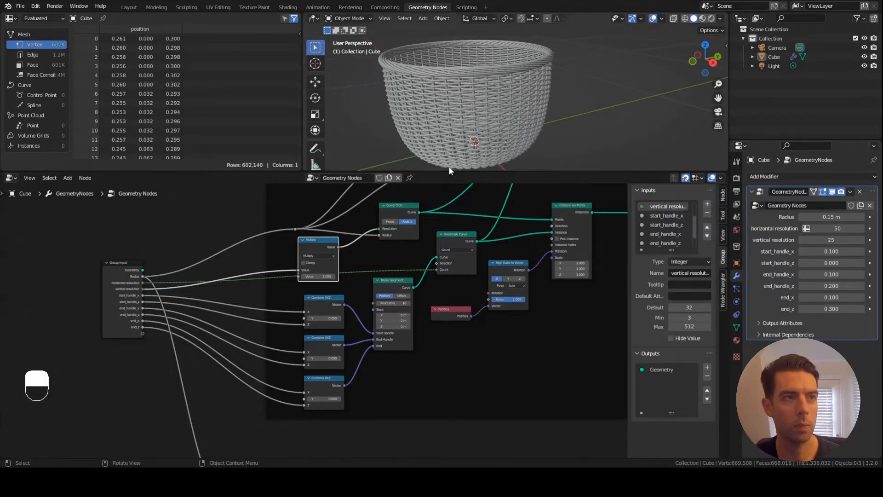
left_click_drag(316, 241, 327, 244)
Step: Move the Group Output node away from the Subdivision Surface node to make room between them
scroll(413, 253, "down", 2)
scroll(413, 252, "down", 2)
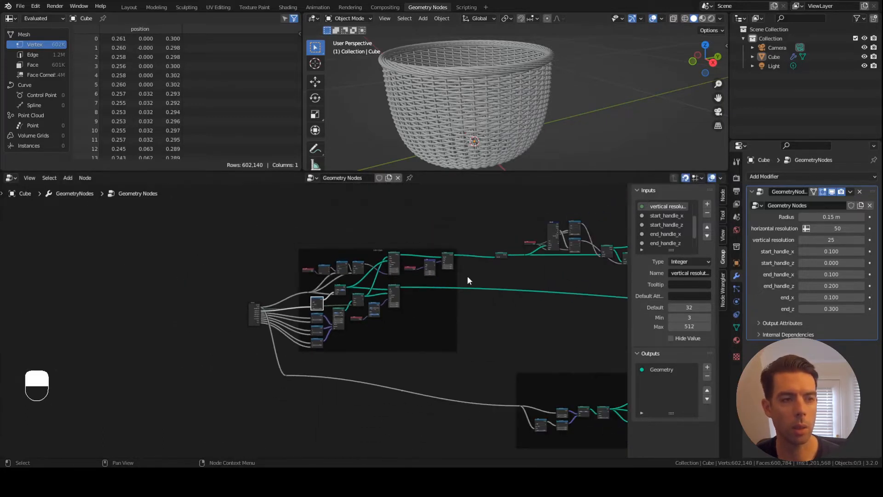
scroll(556, 294, "down", 3, "ctrl")
middle_click_drag(567, 291, 283, 288)
middle_click_drag(484, 282, 319, 295)
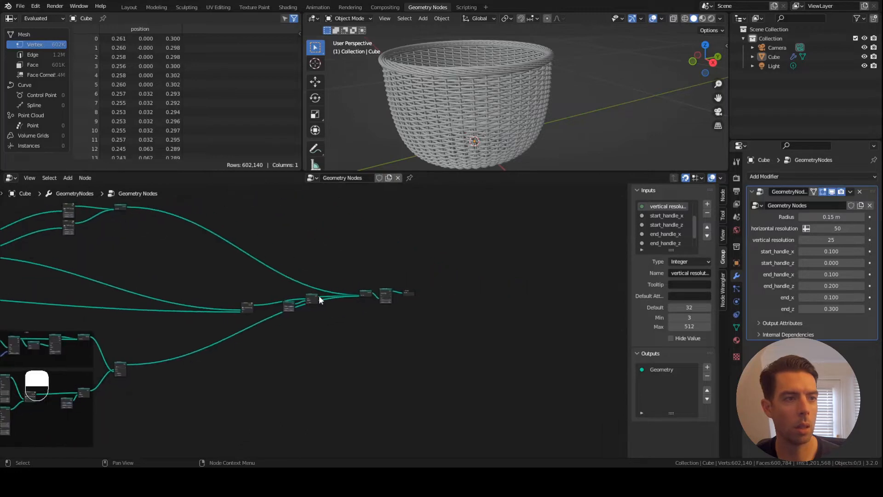
scroll(319, 296, "up", 8)
middle_click_drag(480, 301, 349, 318)
scroll(348, 318, "up", 5)
middle_click_drag(369, 283, 346, 309)
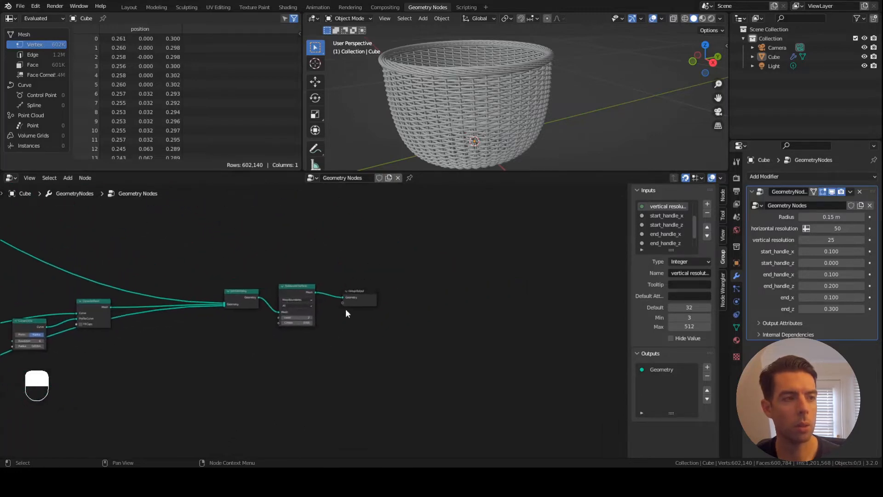
left_click_drag(364, 298, 496, 289)
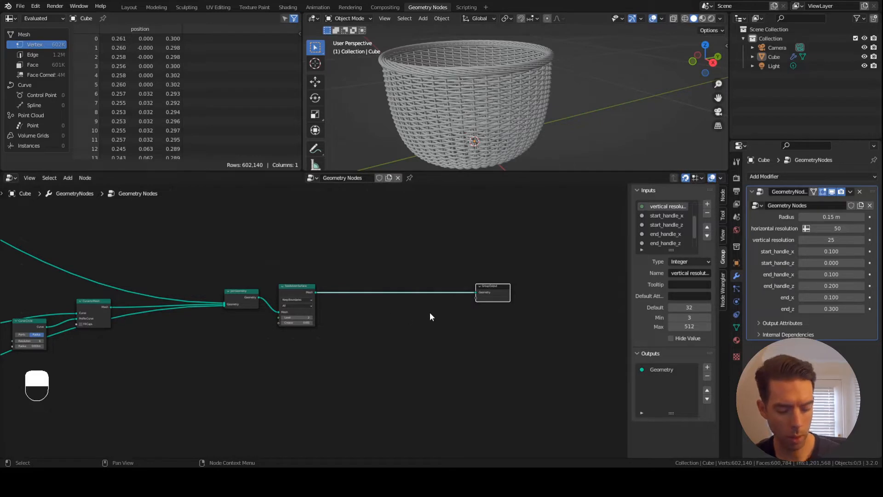
Step: Add a Set Material node on the link between Subdivision Surface and Group Output
key("F3")
type("set ma")
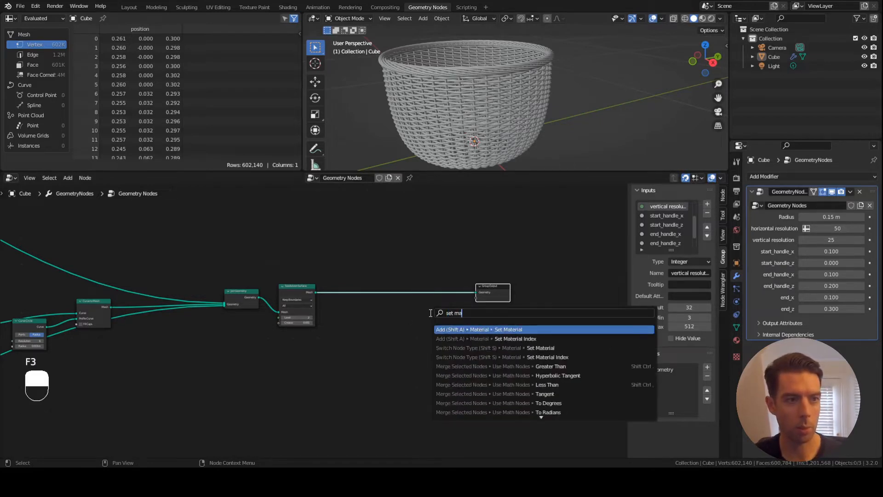
key("Return")
left_click(420, 284)
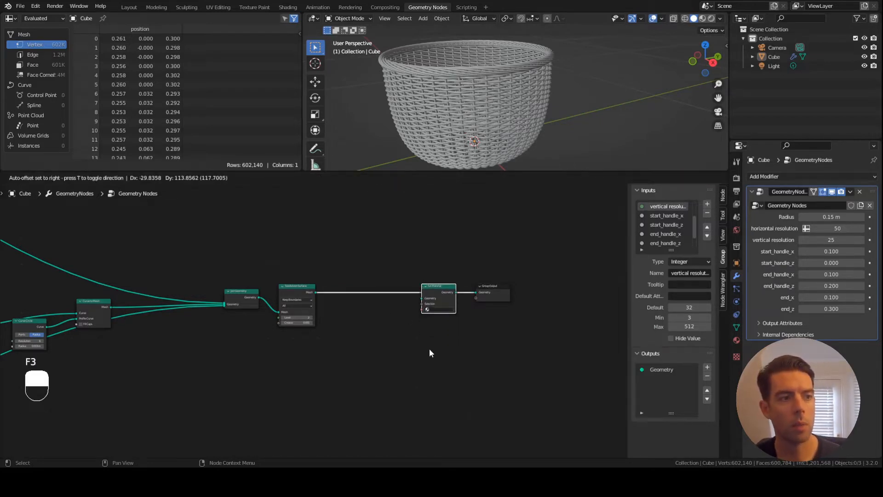
Step: Add another Group Input node below the link between Subdivision Surface and Set Material
scroll(451, 340, "up", 1)
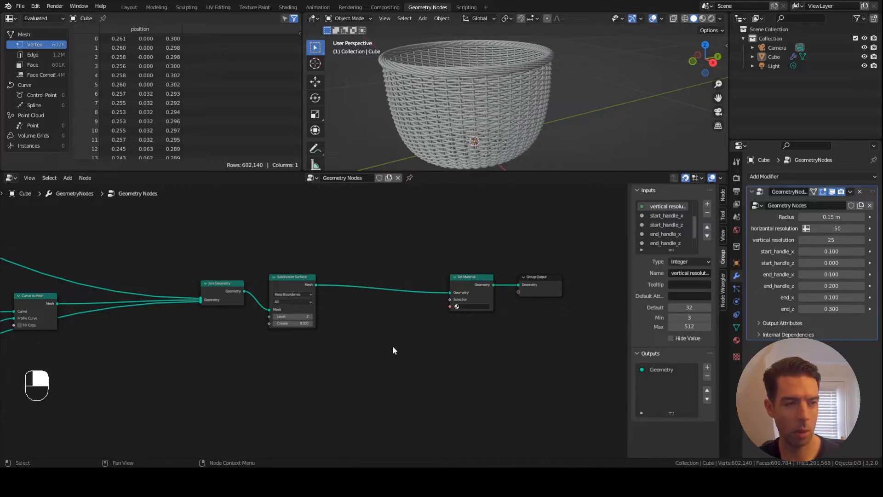
key("F3")
type("group")
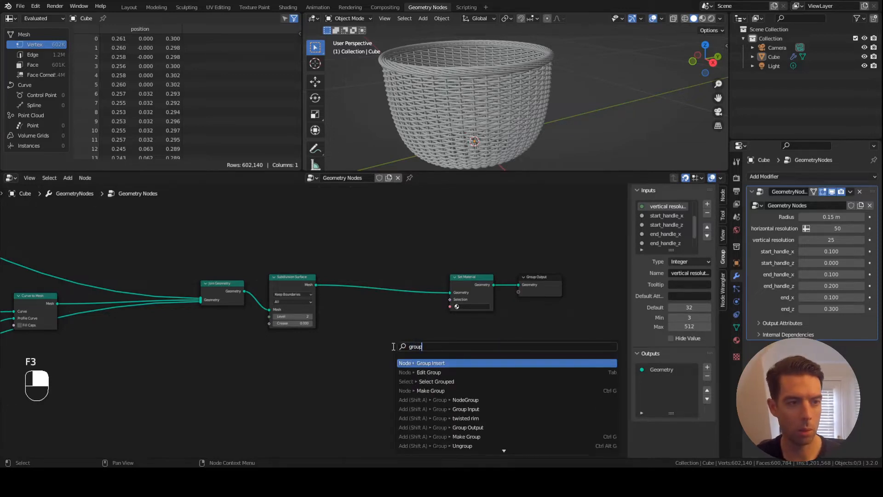
type(" inp")
key("Return")
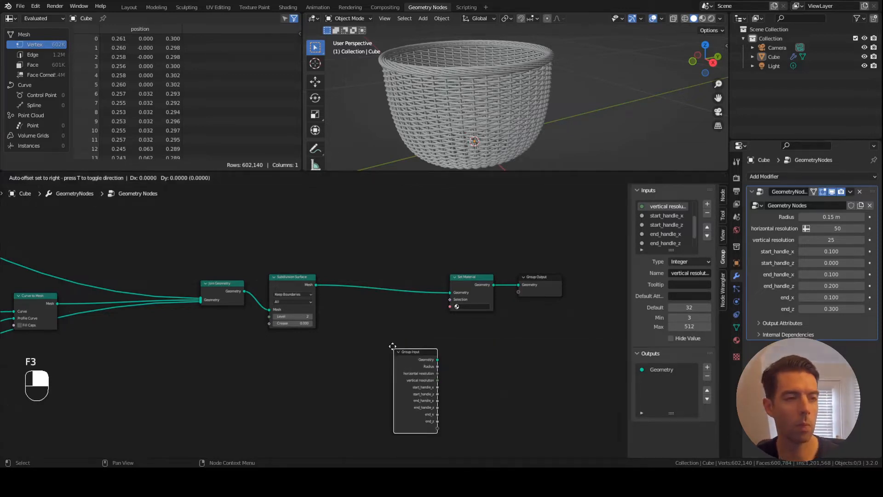
left_click(352, 297)
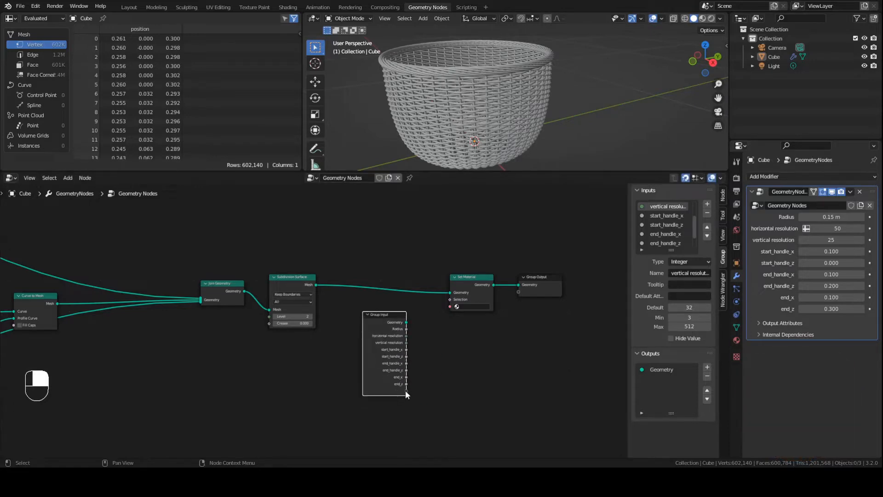
Step: Expose Set Material's Material socket through the new Group Input and assign "Material" to it in the modifier
left_click_drag(406, 390, 451, 310)
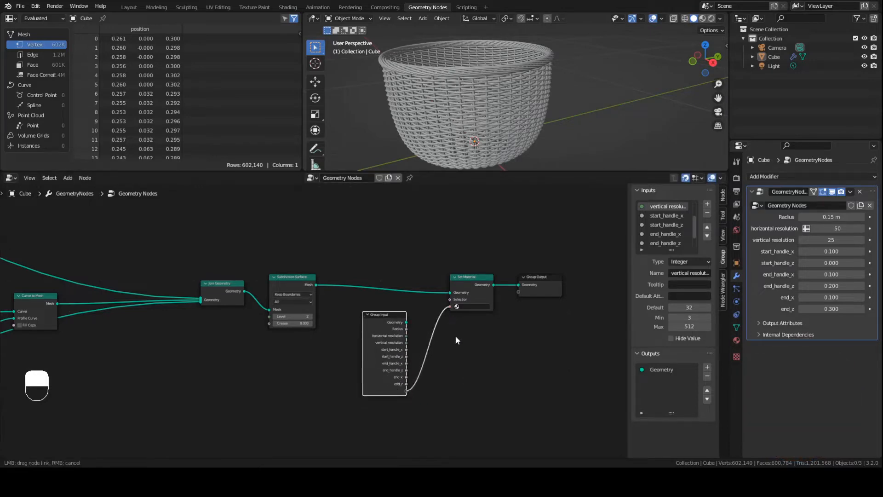
left_click_drag(486, 386, 487, 387)
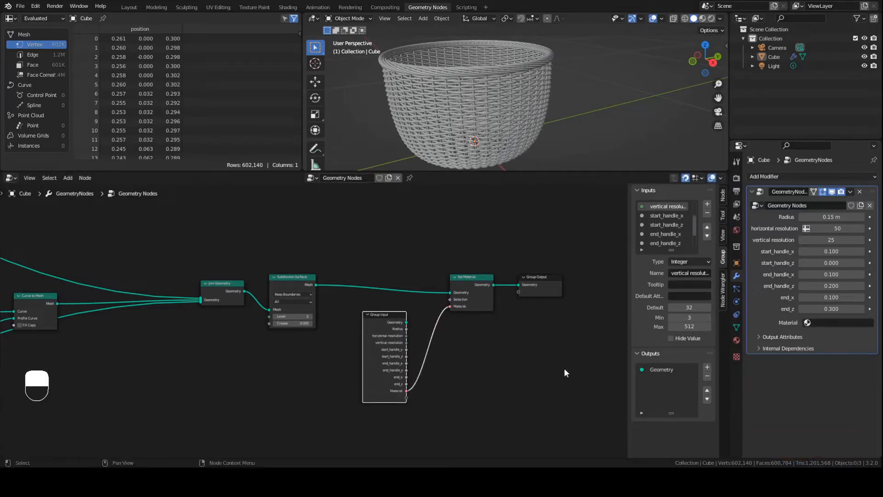
left_click(840, 322)
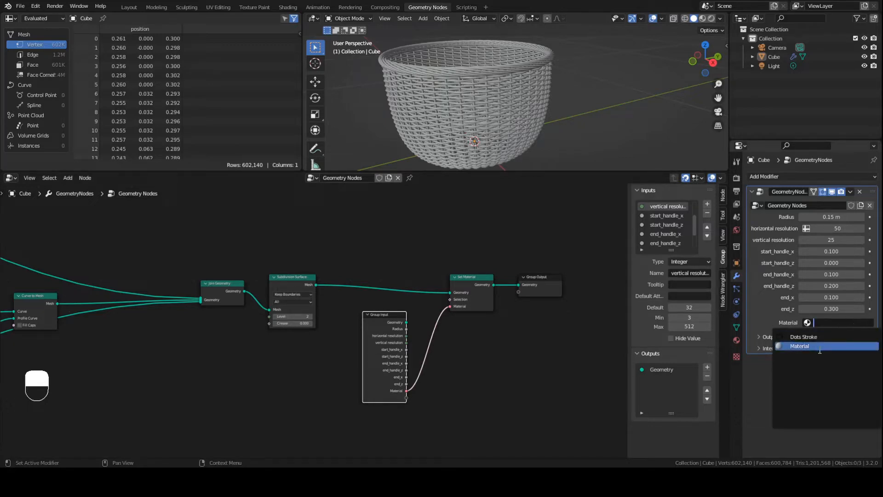
key("Return")
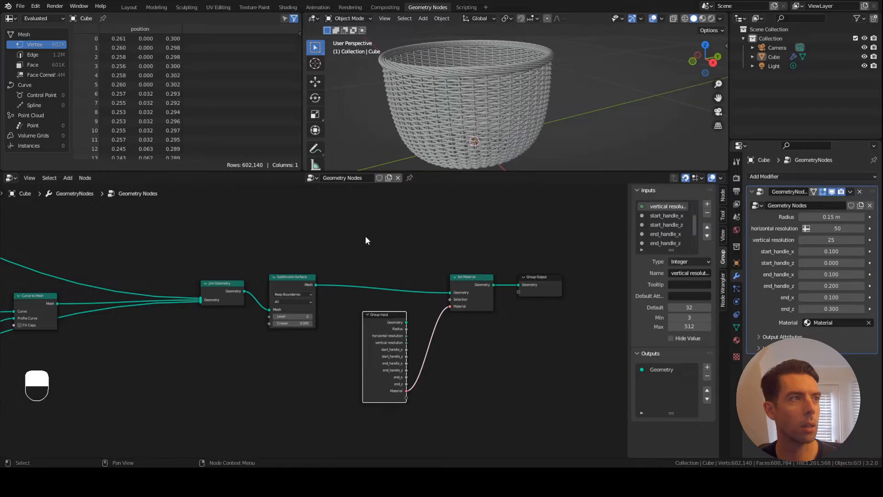
Step: Switch to the Shading workspace and set the render engine to Cycles with GPU Compute as the device
left_click(287, 8)
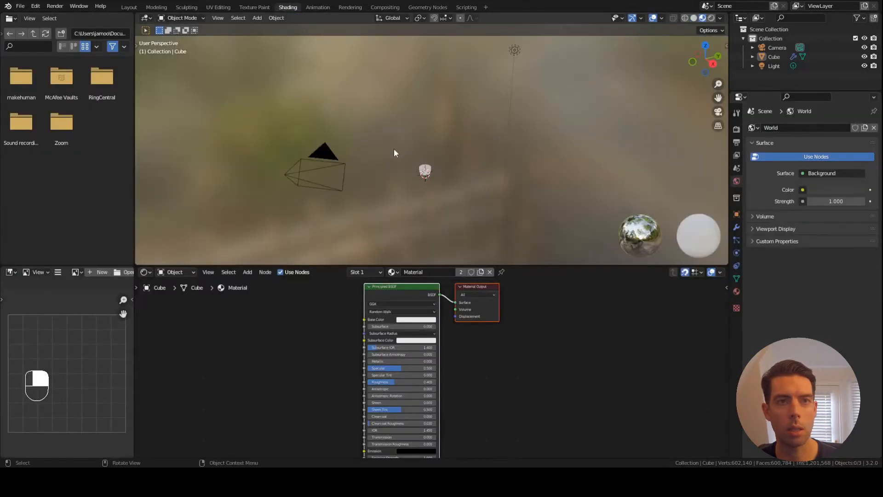
left_click(737, 129)
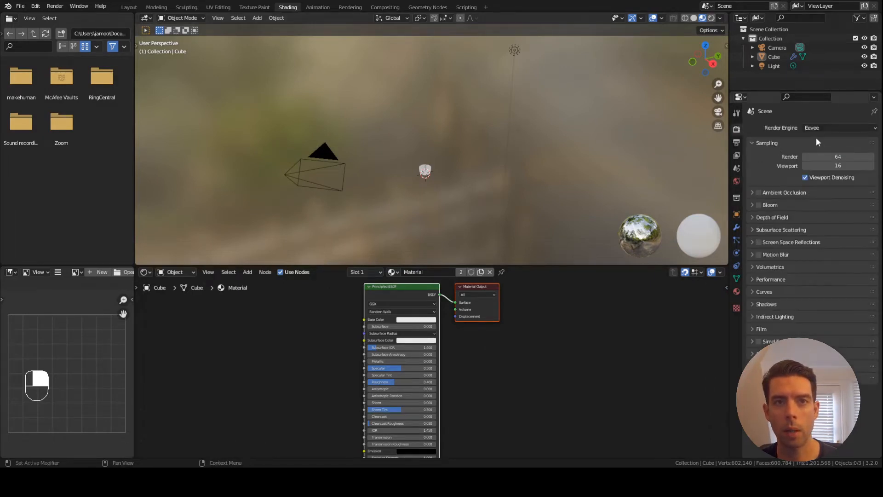
left_click(826, 127)
left_click(821, 155)
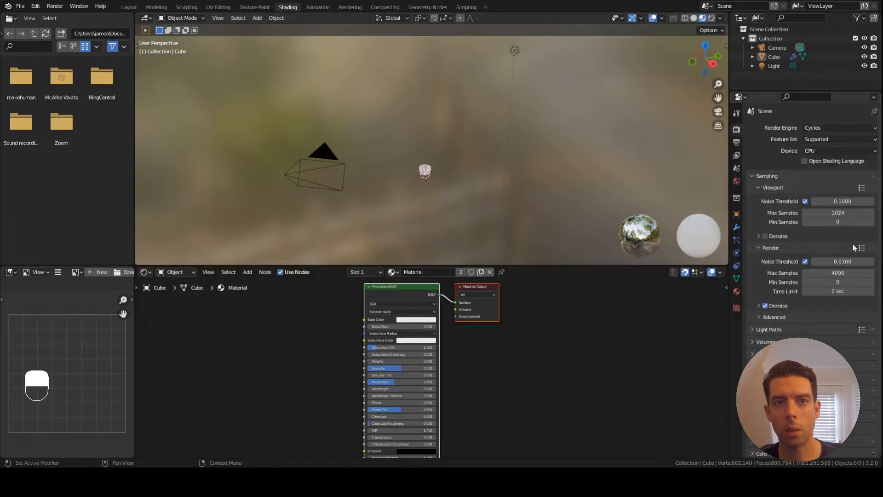
left_click(832, 153)
left_click(826, 167)
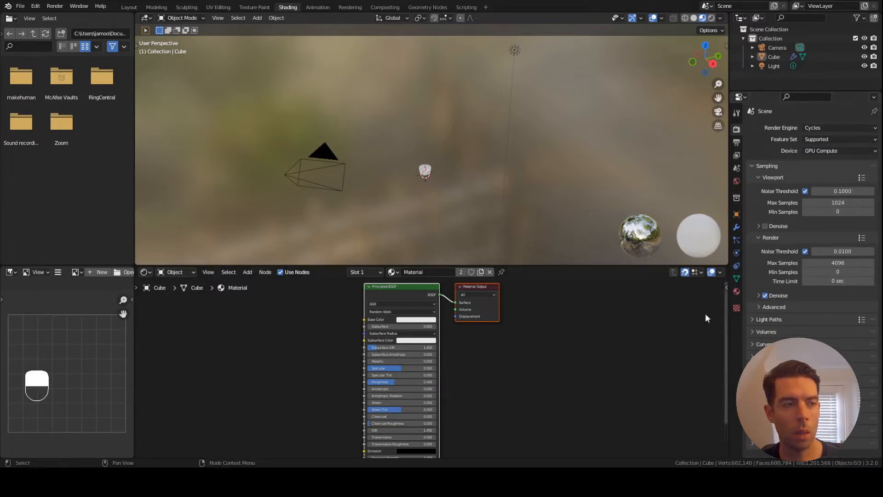
Step: Show the 3D viewport in Rendered shading with the basket framed up close
left_click(711, 18)
middle_click_drag(426, 186, 457, 132, "shift")
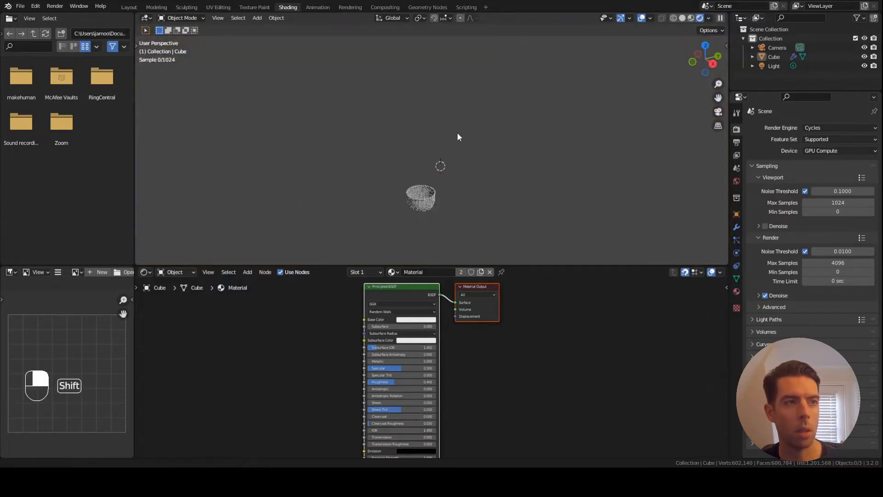
scroll(446, 142, "up", 5)
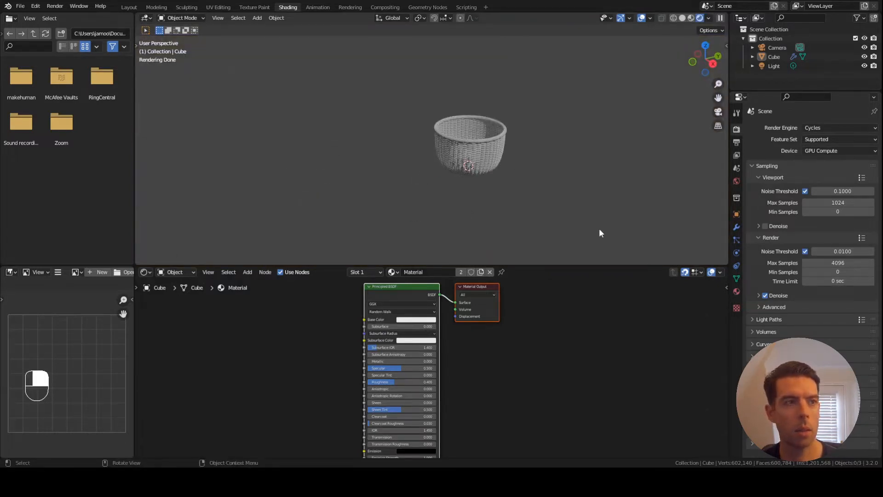
scroll(535, 158, "up", 2)
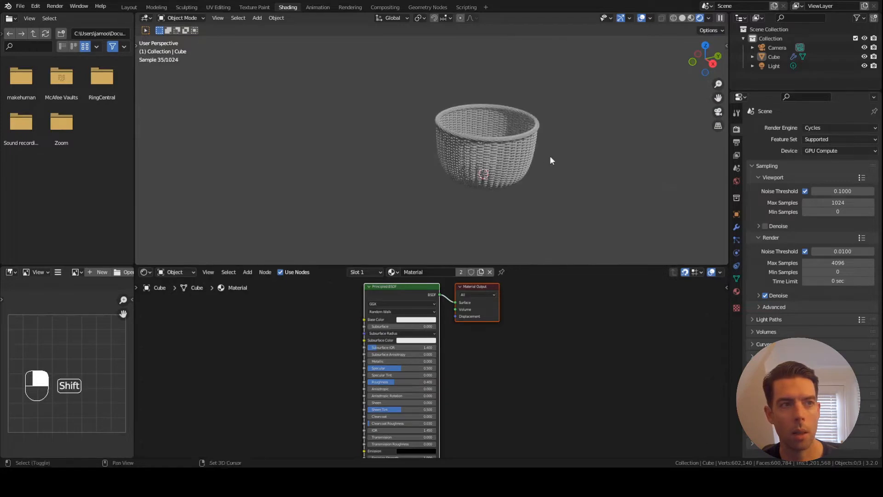
middle_click_drag(551, 160, 530, 164, "shift")
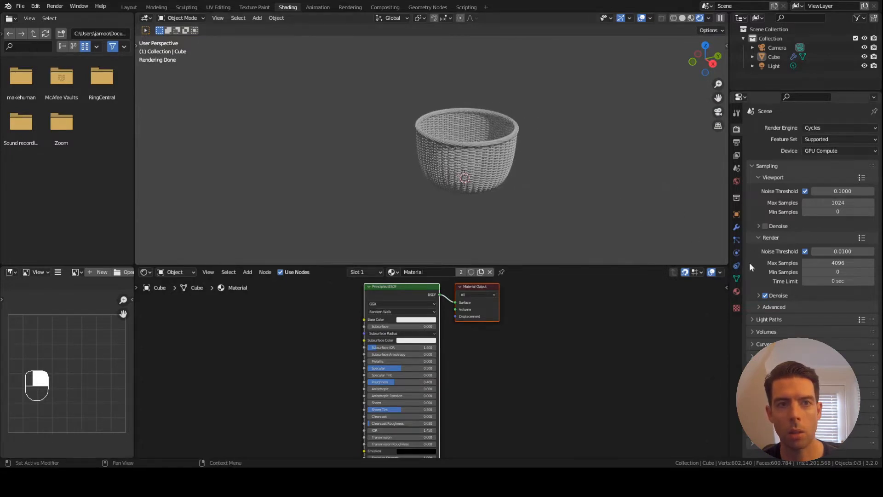
Step: Give the world background color an Environment Texture using river_rocks_4k.hdr
left_click(736, 181)
left_click(803, 185)
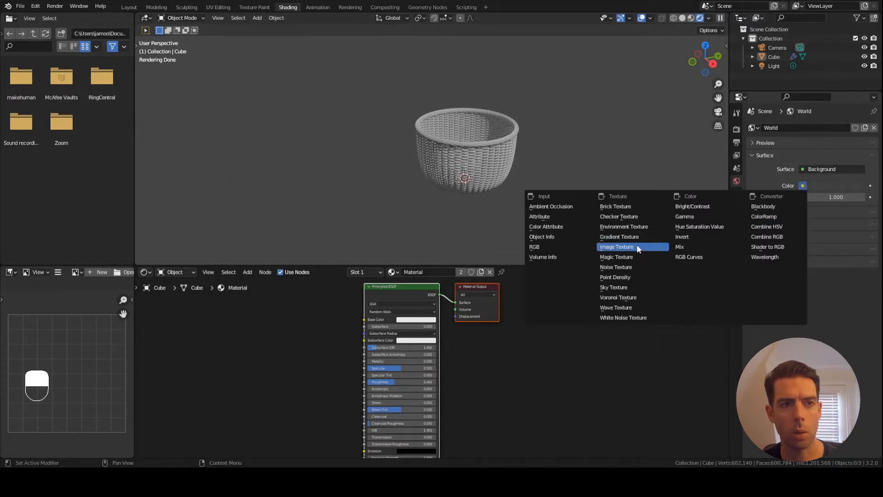
left_click(630, 226)
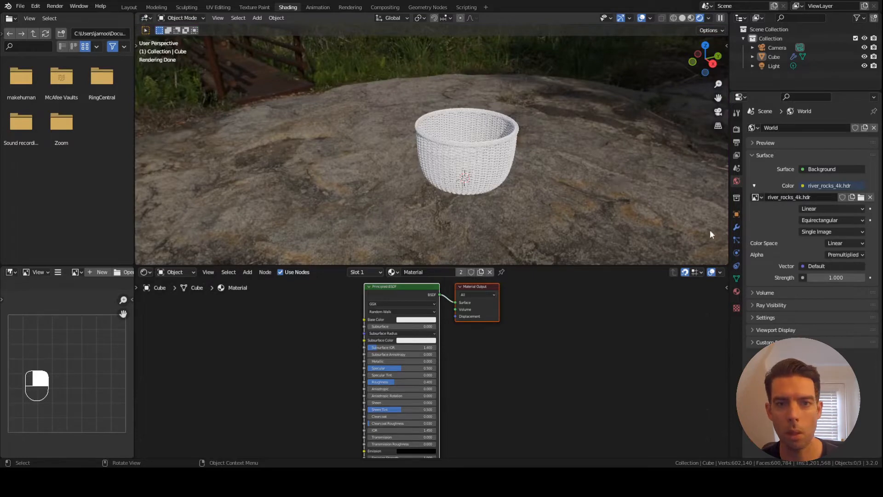
Step: Reduce the world background strength to 0.6 and further to 0.5
left_click(833, 278)
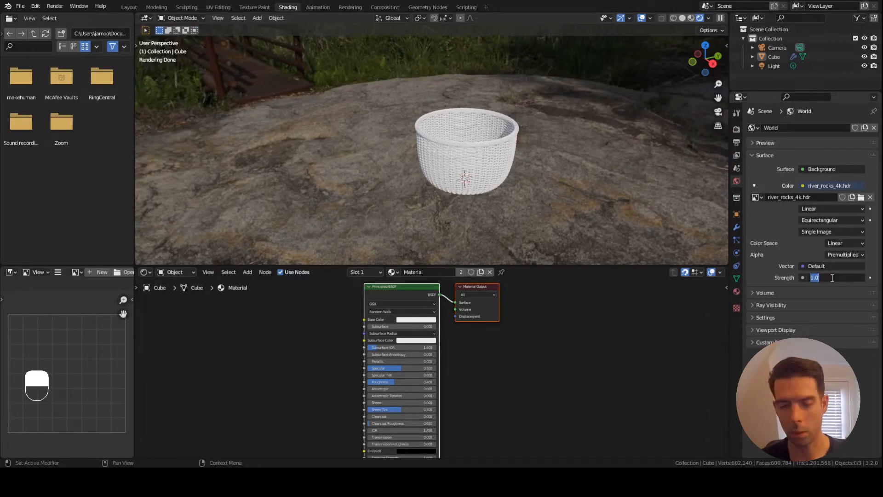
type(".6")
key("Return")
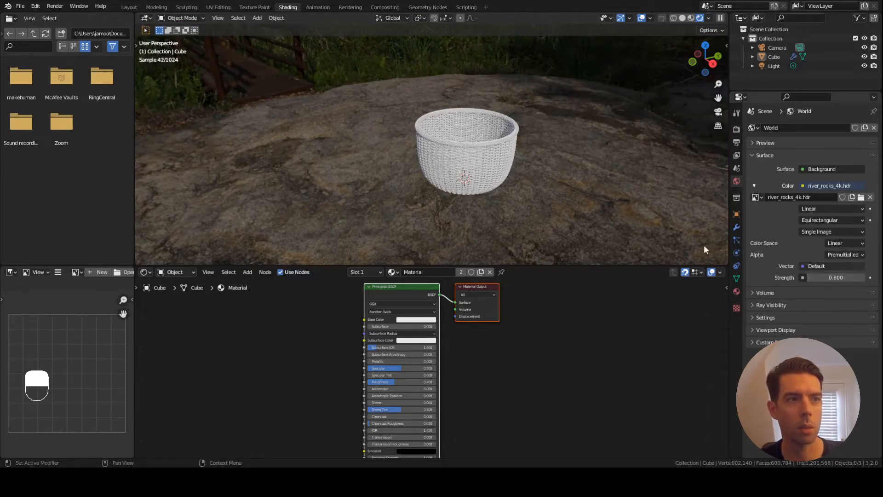
scroll(509, 203, "up", 4)
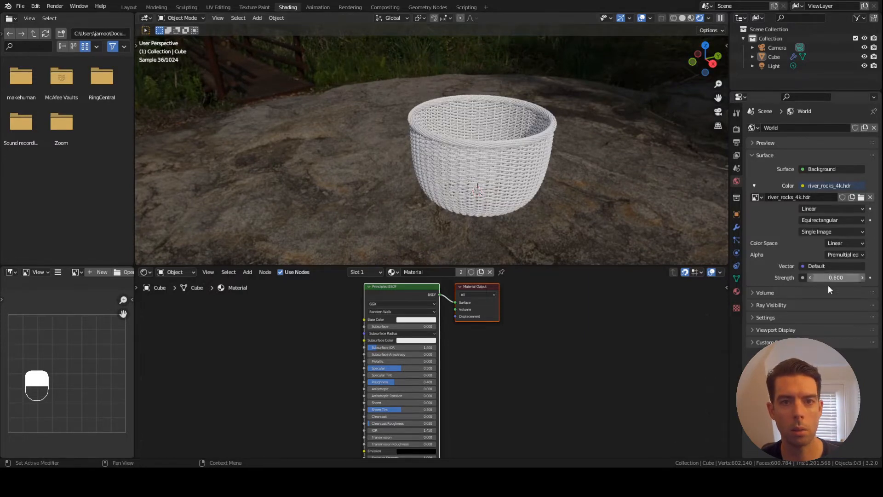
left_click_drag(828, 277, 823, 278)
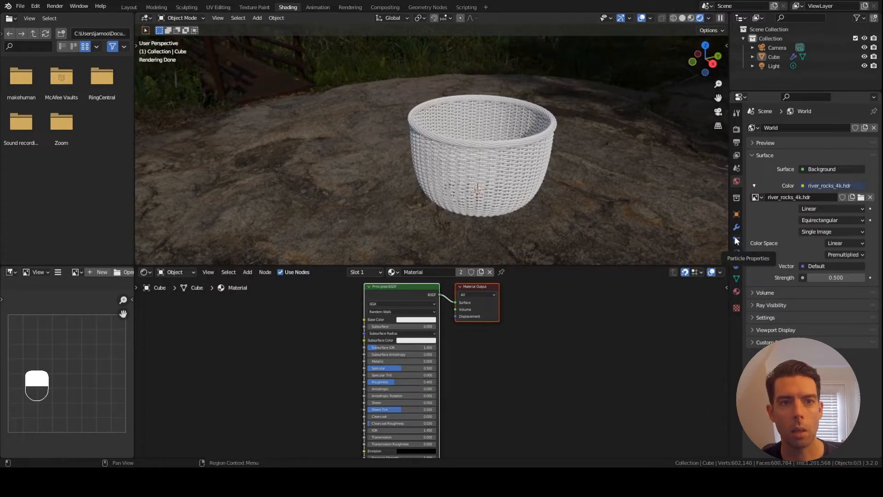
Step: Enable the Transparent film option in the render settings to hide the environment behind the basket
left_click(738, 130)
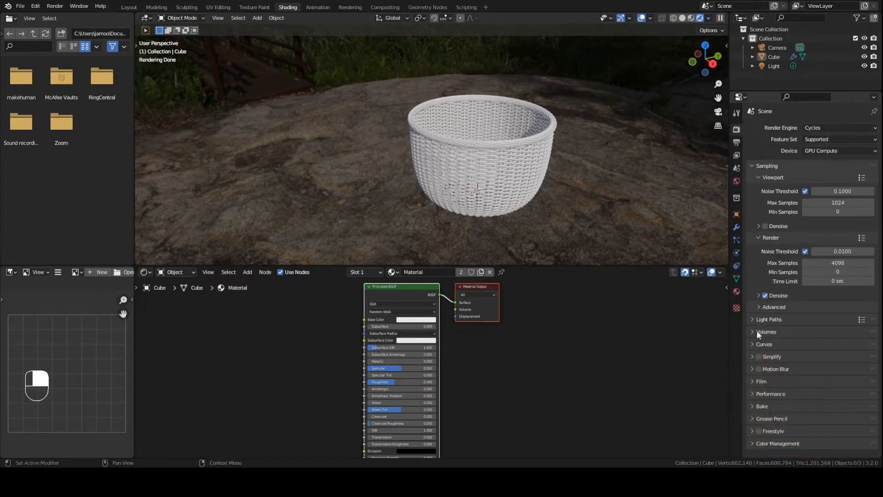
left_click(754, 381)
scroll(758, 346, "down", 4)
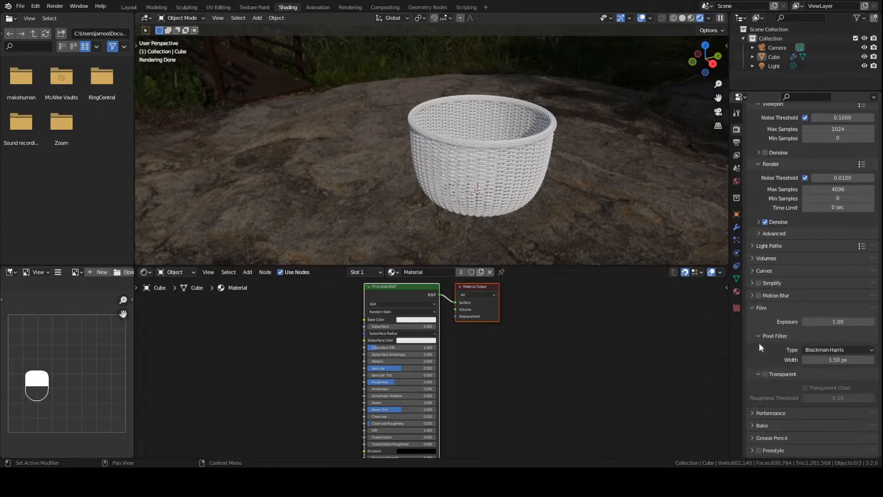
left_click(765, 374)
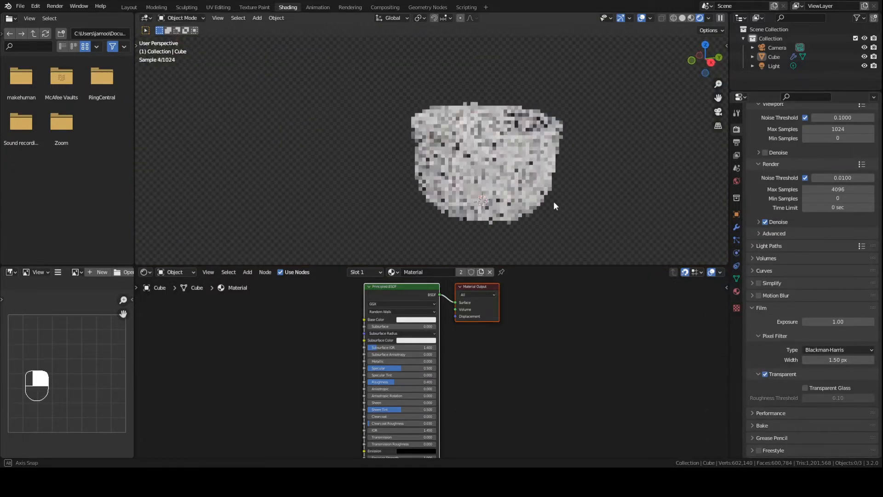
middle_click_drag(595, 204, 553, 188, "shift")
scroll(409, 304, "down", 5)
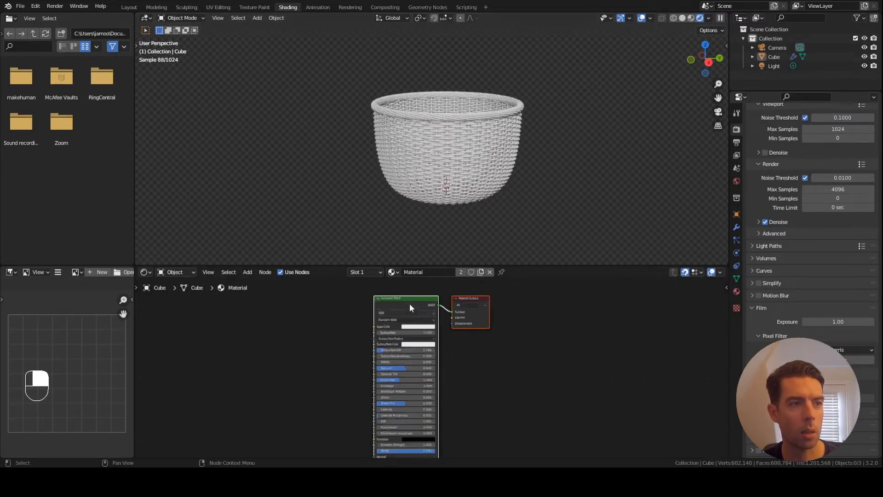
Step: Add an Attribute node to the basket material, well to the left of the Principled BSDF node
middle_click_drag(389, 331, 493, 326)
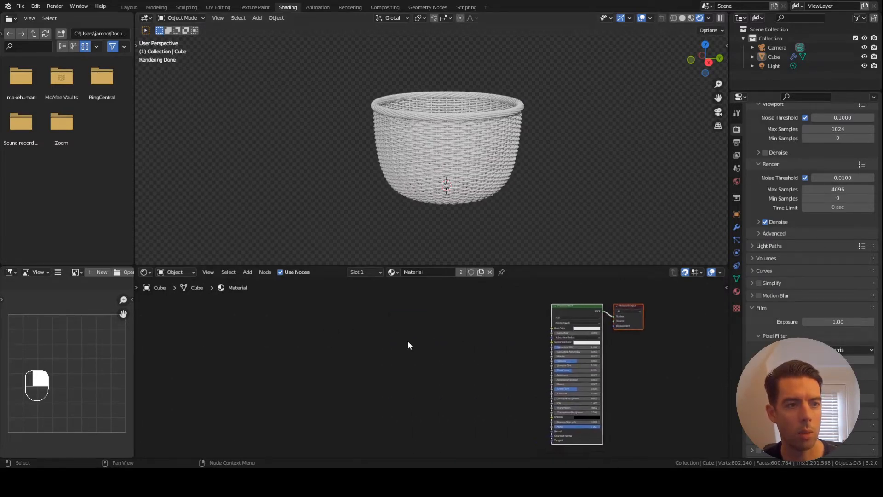
left_click(382, 338)
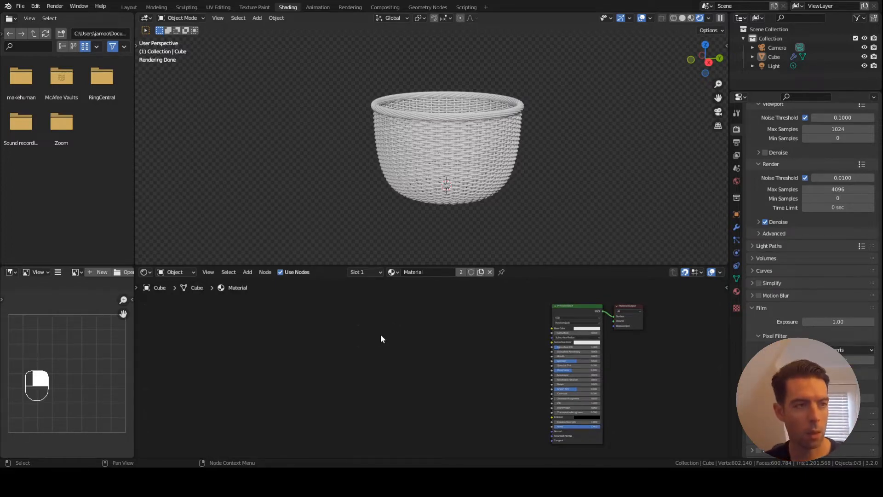
key("F3")
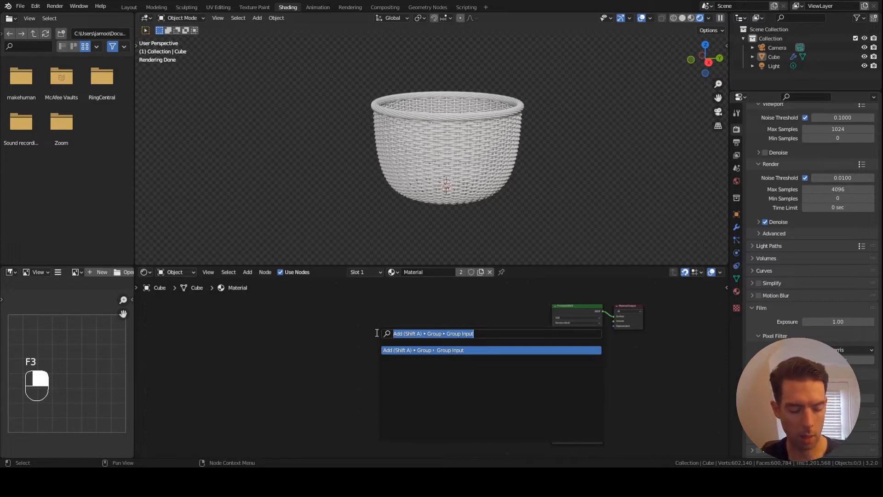
type("attr")
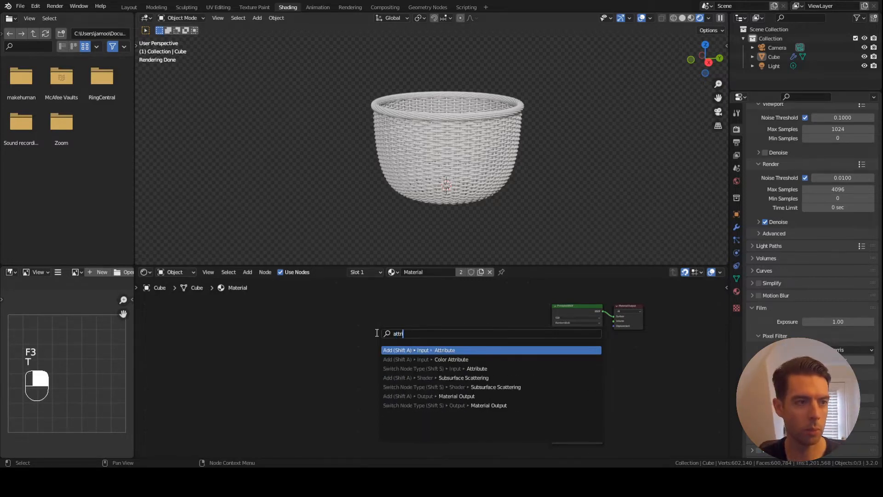
key("Return")
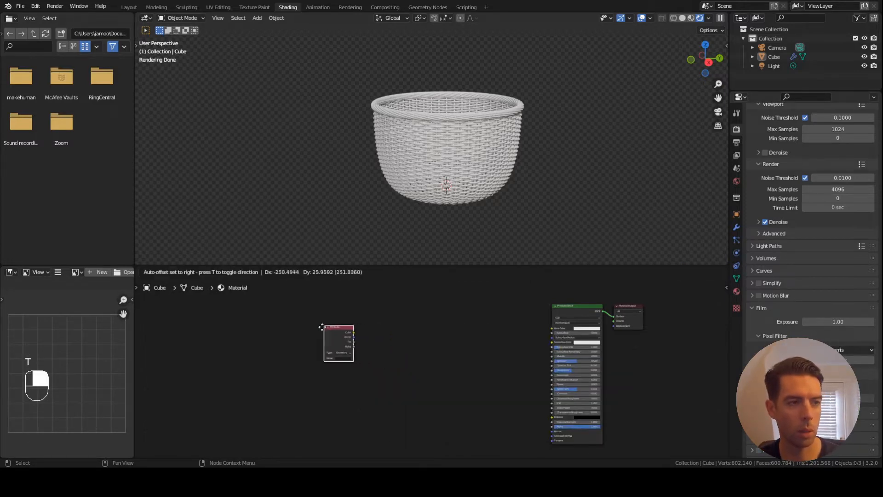
left_click(322, 326)
Step: Set the Attribute node's name to xyz
scroll(356, 349, "up", 6)
middle_click_drag(289, 352, 391, 346)
scroll(390, 347, "up", 3)
left_click(383, 342)
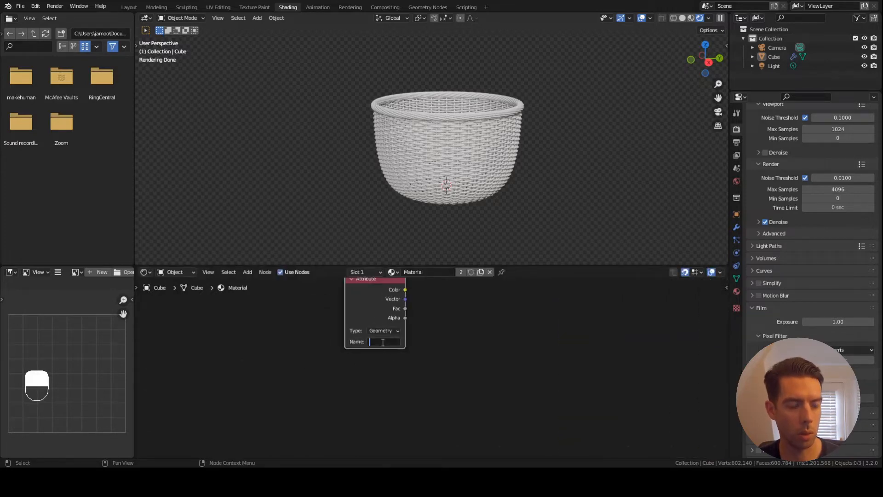
type("xyz")
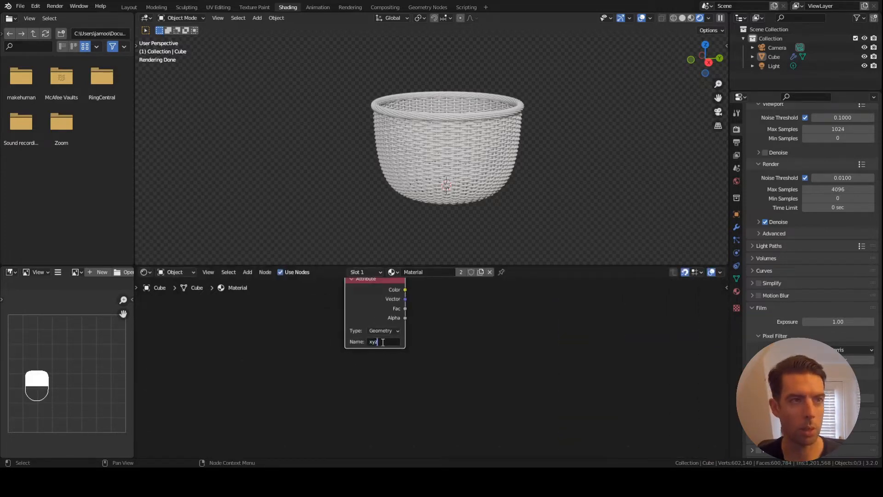
key("Return")
Step: Preview the Attribute node's Vector output on the basket through the material output
middle_click_drag(495, 332, 438, 375)
middle_click_drag(487, 361, 385, 364)
scroll(385, 363, "down", 4)
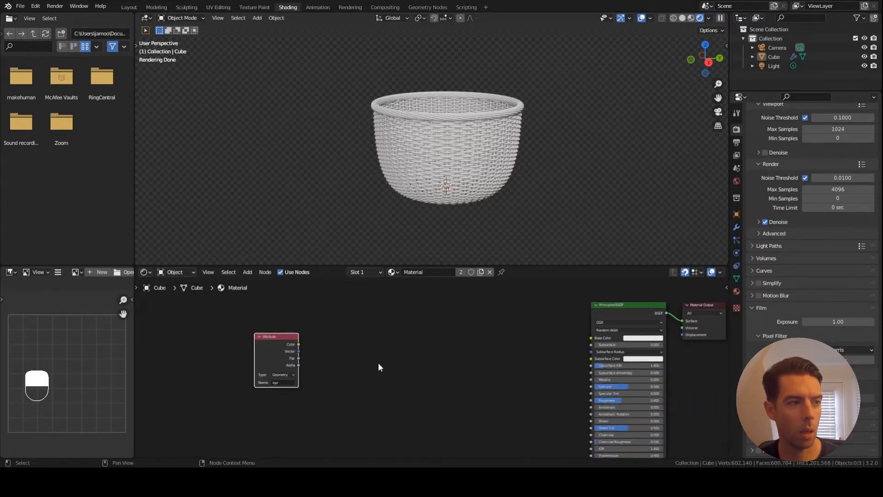
left_click(282, 340, "ctrl+shift")
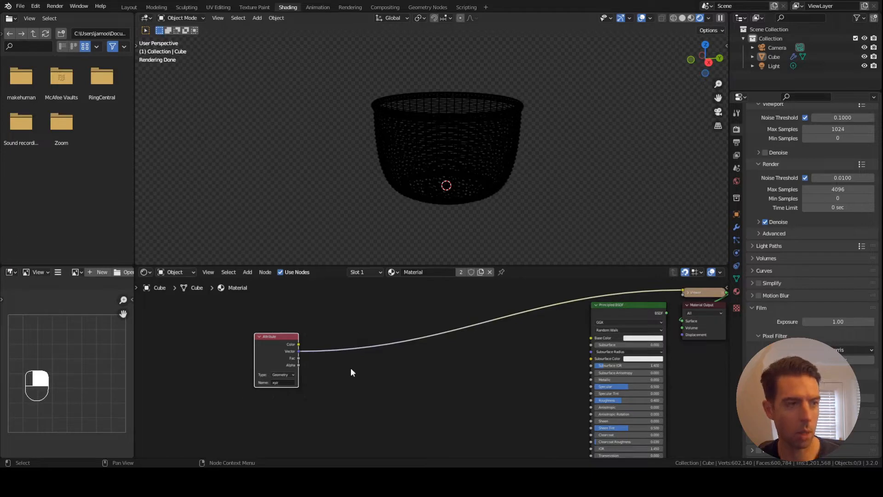
Step: Insert a Separate XYZ node on the link from the Attribute node's Vector output
key("F3")
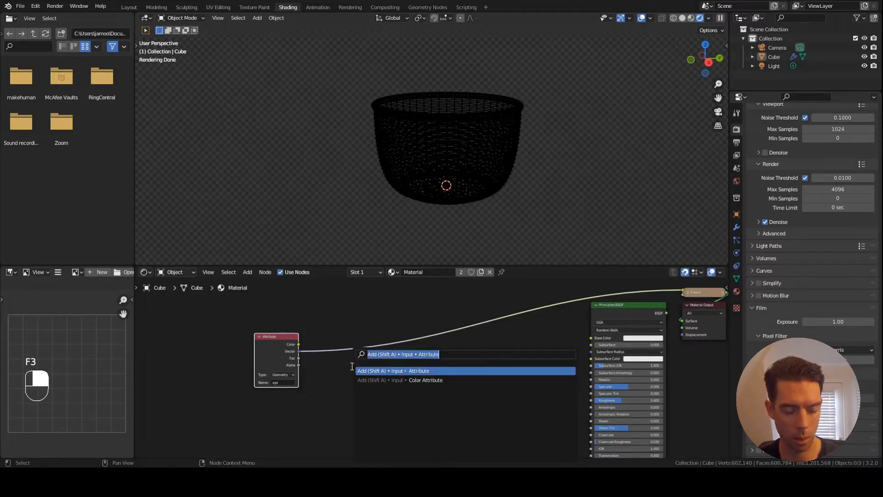
type("se")
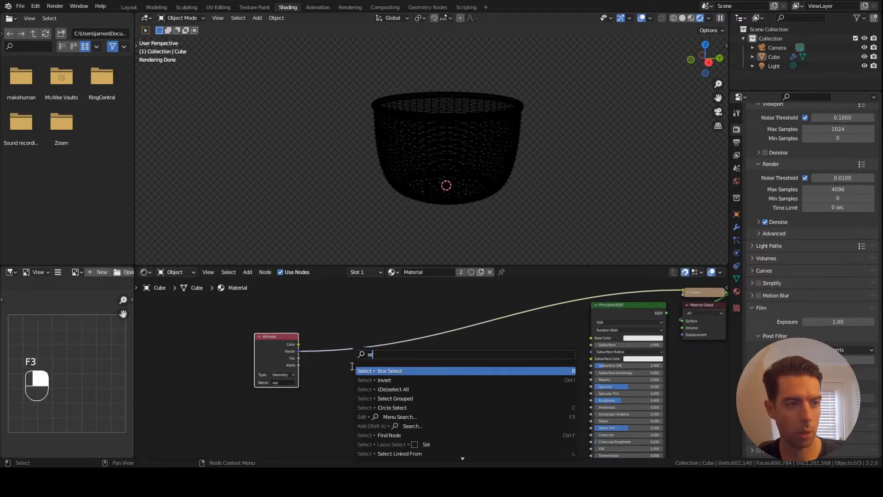
type("p")
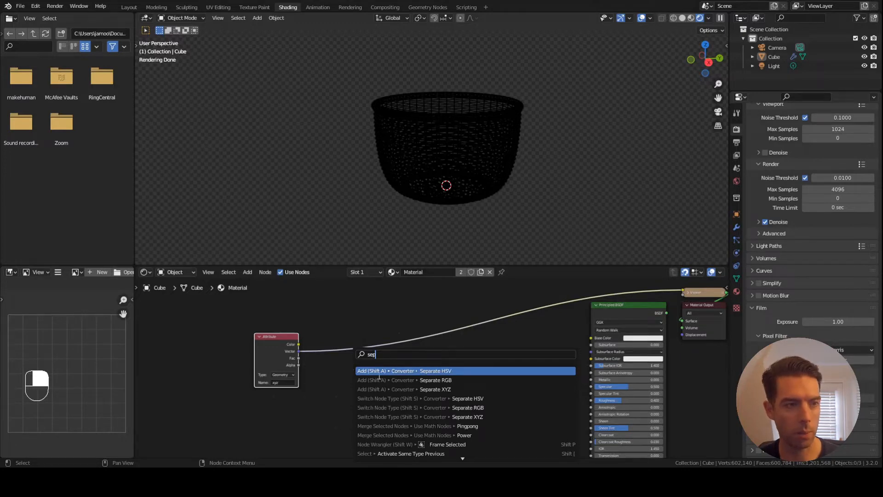
left_click(391, 389)
left_click(327, 311)
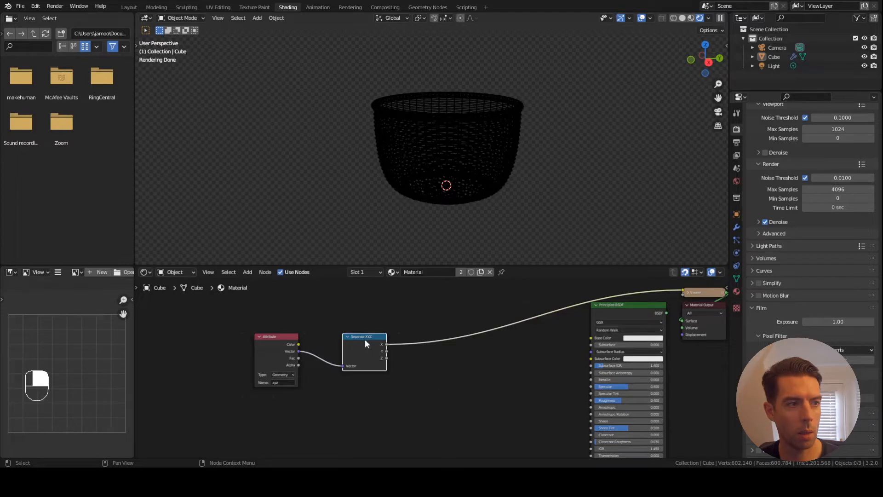
Step: Shift the Attribute and Separate XYZ nodes further left to free room before the shader
left_click_drag(365, 340, 346, 341)
left_click_drag(271, 339, 251, 338)
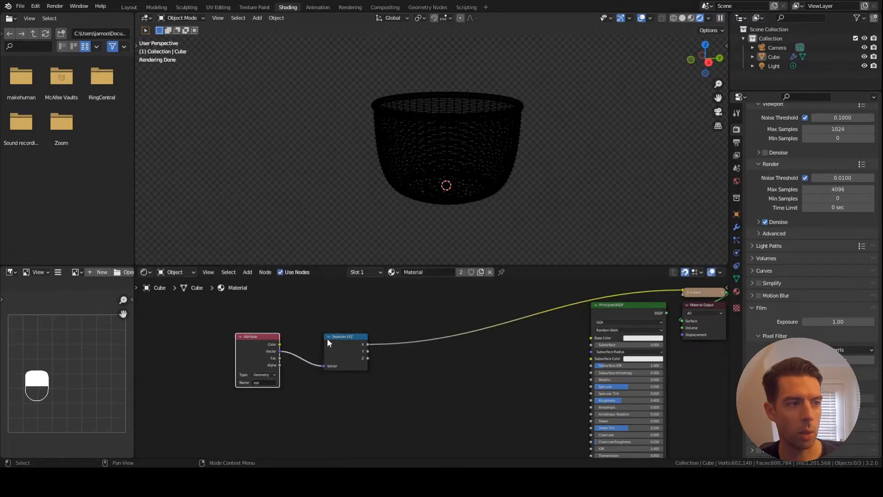
left_click_drag(327, 340, 313, 340)
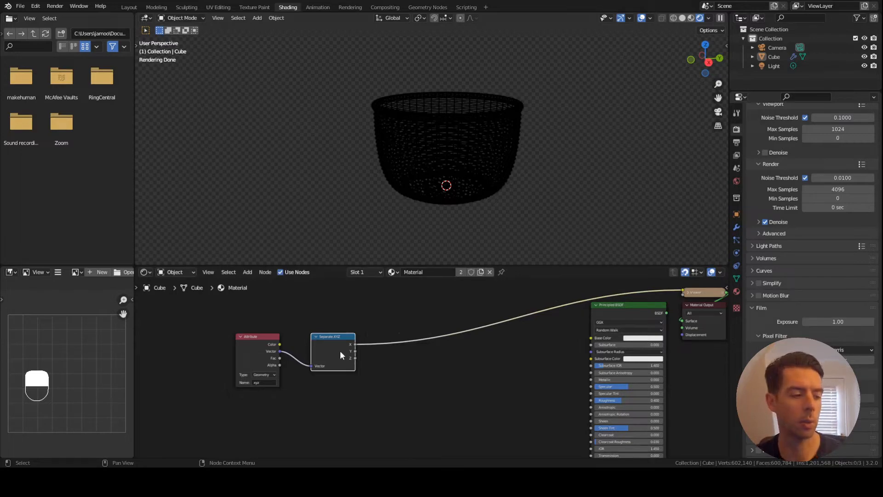
Step: In the Geometry Nodes workspace, enlarge the 3D viewport and show the basket in Rendered shading
scroll(413, 350, "down", 1)
middle_click_drag(461, 350, 430, 341)
scroll(374, 343, "up", 2)
scroll(426, 358, "down", 1)
scroll(432, 337, "down", 1)
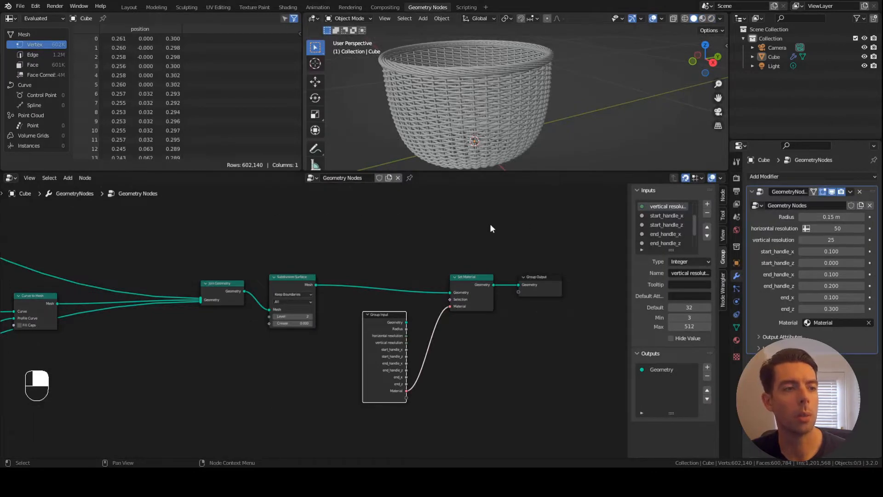
scroll(469, 256, "down", 3)
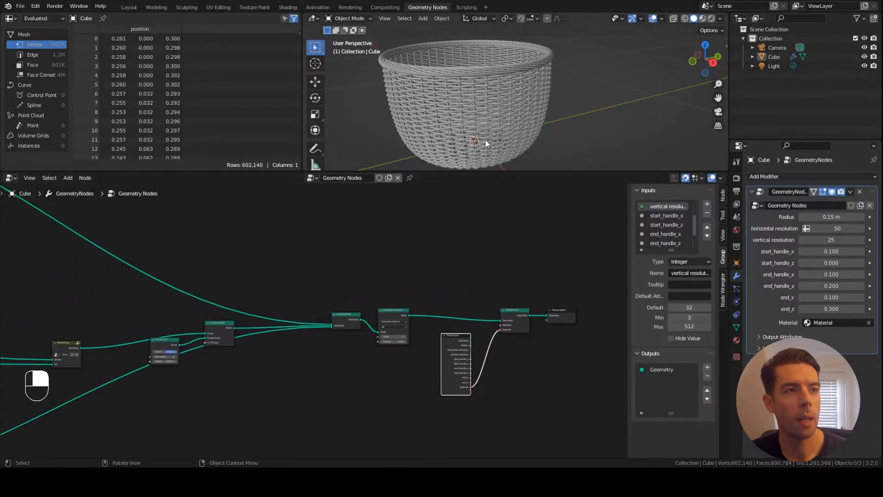
middle_click_drag(486, 144, 524, 136, "shift")
left_click_drag(538, 172, 538, 198)
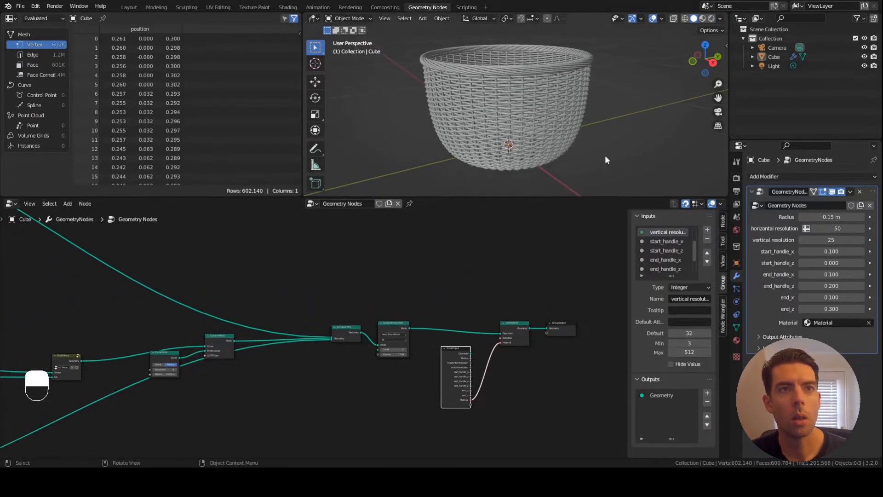
left_click(712, 18)
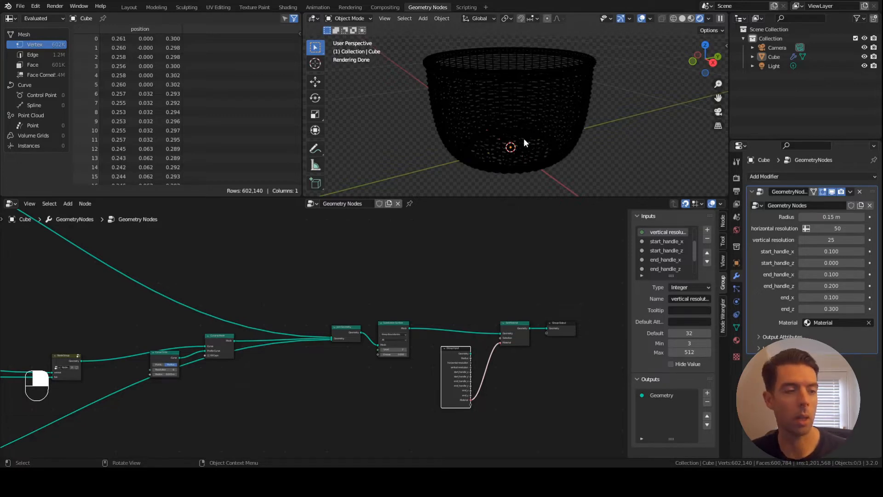
Step: Move the node group with the weave and foil inputs far left of its Curve to Mesh node
middle_click_drag(506, 372, 402, 367)
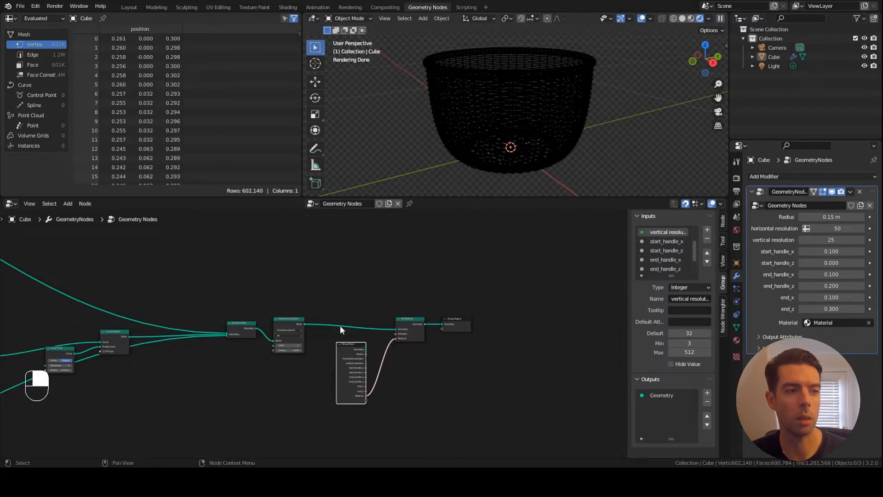
mouse_move(323, 339)
middle_mouse_down()
mouse_move(521, 332)
mouse_move(474, 339)
middle_mouse_up()
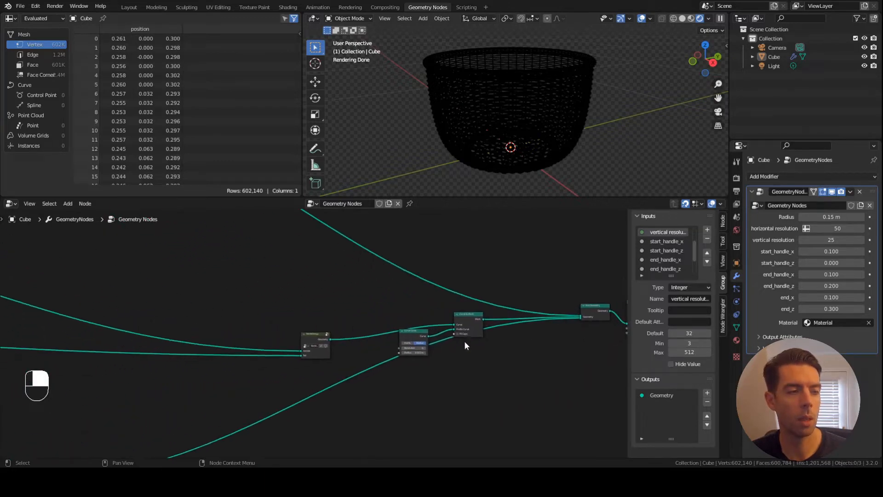
scroll(316, 325, "down", 3)
mouse_move(320, 324)
middle_mouse_down()
mouse_move(397, 330)
mouse_move(468, 314)
mouse_move(381, 327)
middle_mouse_up()
left_click(396, 330)
scroll(474, 343, "up", 8)
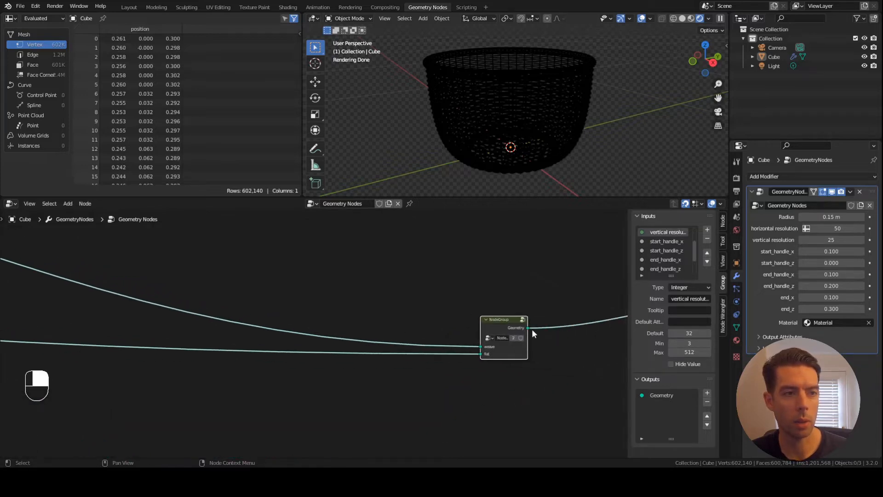
scroll(506, 318, "down", 4)
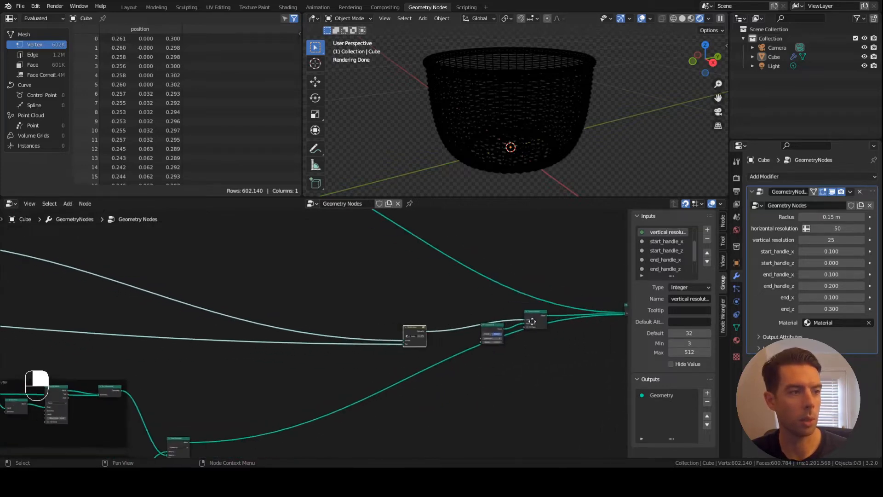
key("g")
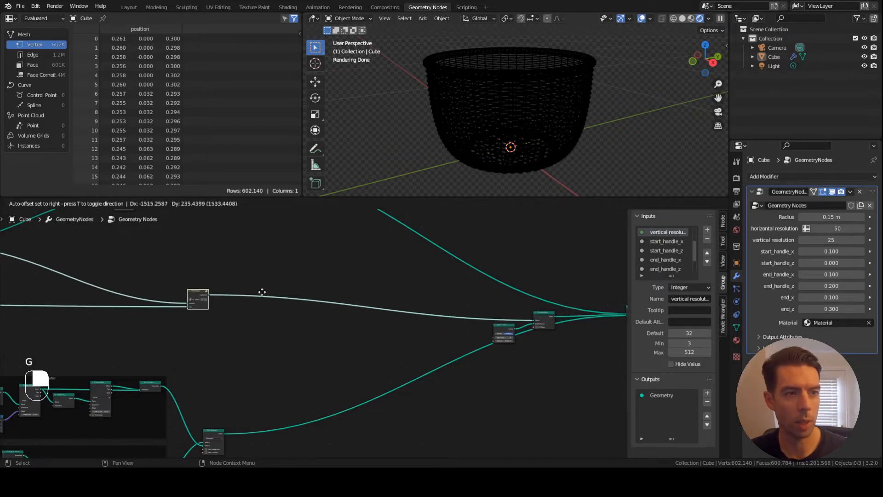
left_click(250, 296)
Step: Move the Curve Circle and Curve to Mesh nodes together to the left, away from the Join Geometry node
left_click_drag(490, 300, 561, 368)
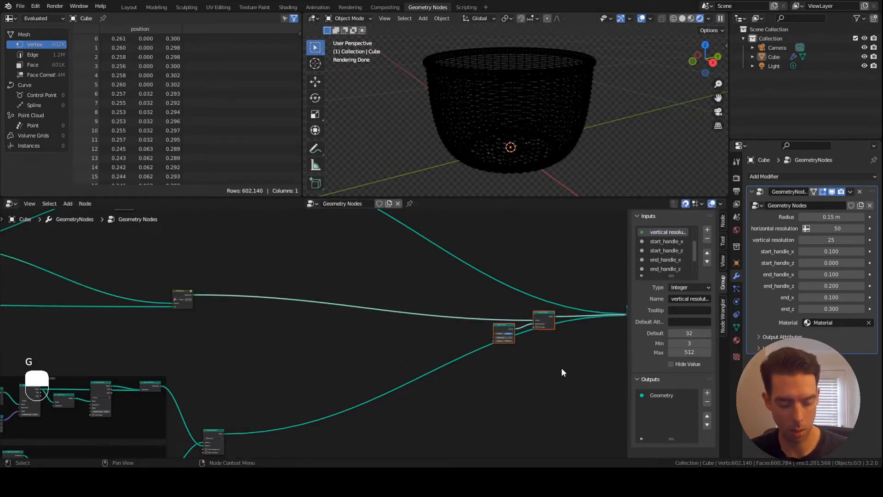
key("g")
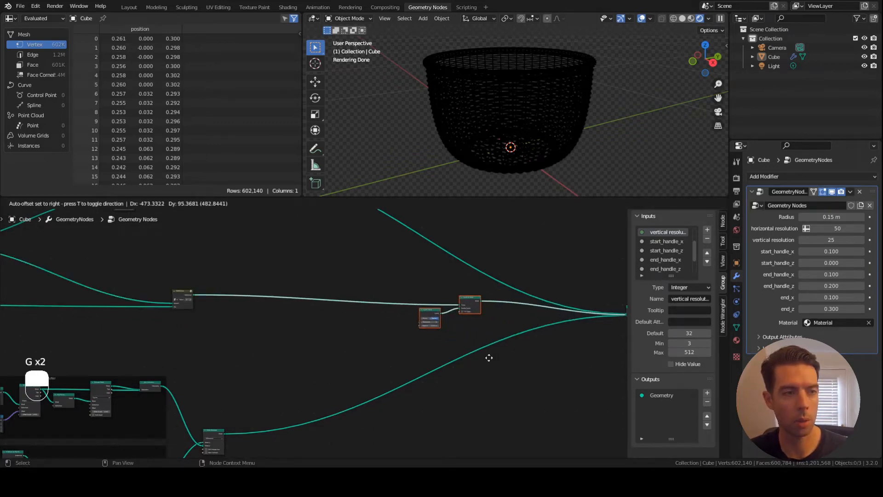
left_click(489, 357)
scroll(475, 347, "up", 2)
middle_click_drag(478, 326, 432, 333, "shift")
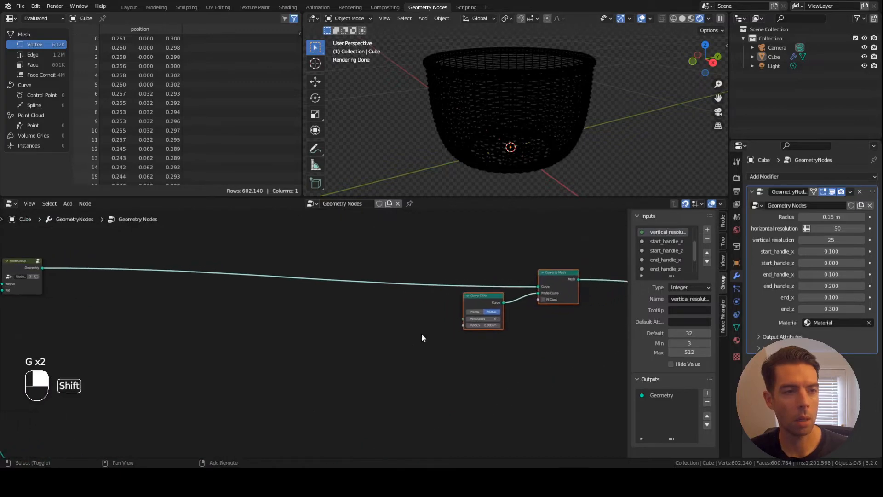
mouse_move(478, 297)
left_mouse_down()
mouse_move(442, 317)
mouse_move(469, 286)
left_mouse_up()
Step: Spread the pair apart by moving the Curve Circle down and left and nudging the Curve to Mesh node left
left_click(478, 285)
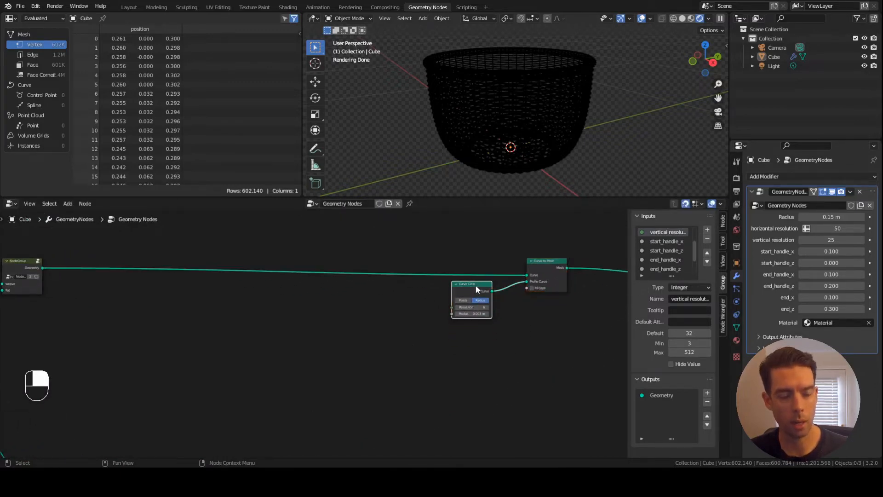
key("g")
left_click(346, 340)
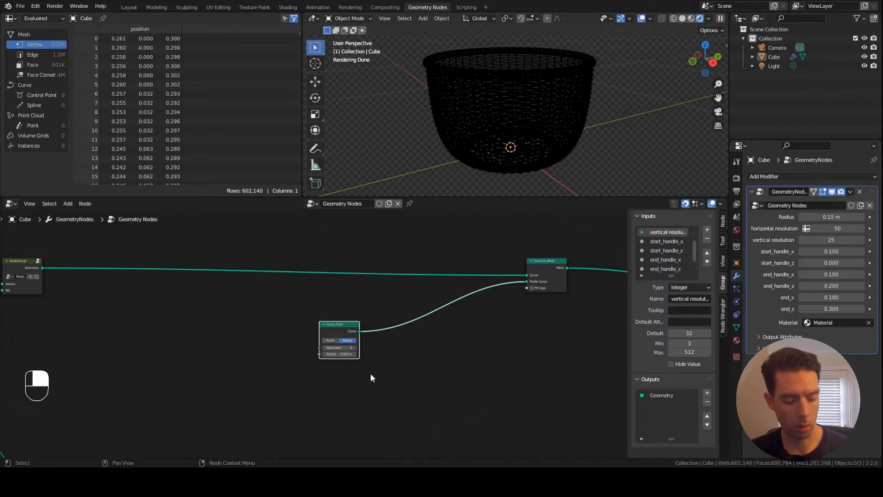
scroll(476, 327, "down", 1)
middle_click_drag(475, 326, 415, 332)
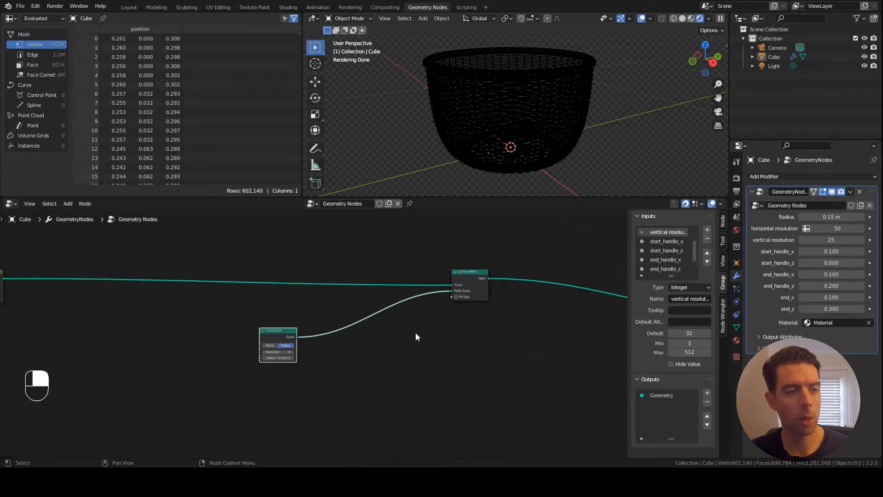
left_click_drag(468, 277, 438, 283)
Step: Insert a Store Named Attribute node into the link leaving the Curve to Mesh node's Mesh output
left_click(489, 318)
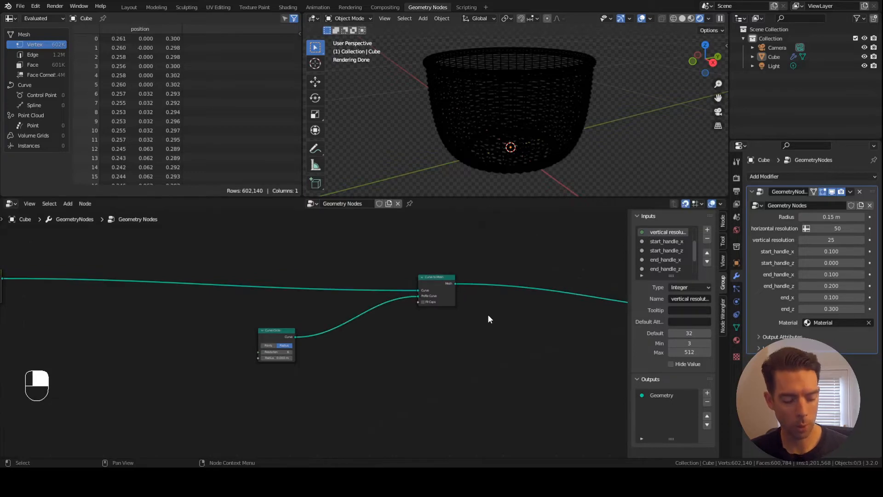
key("F3")
type("store")
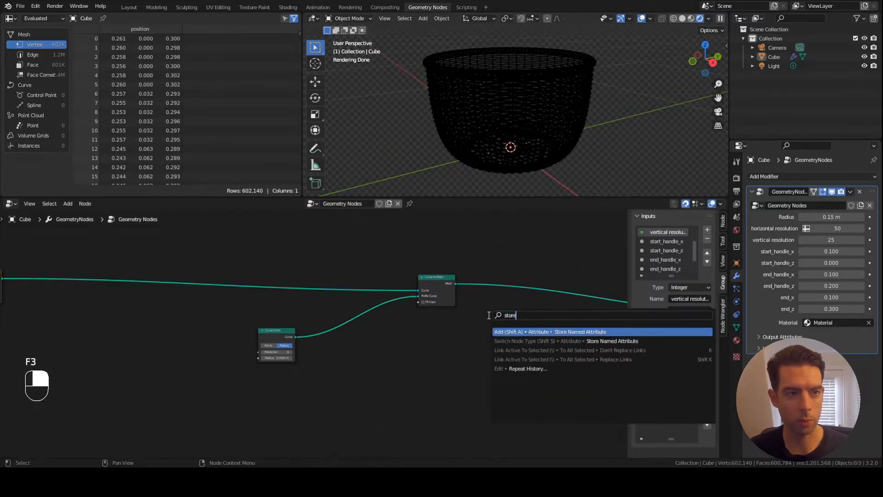
key("Return")
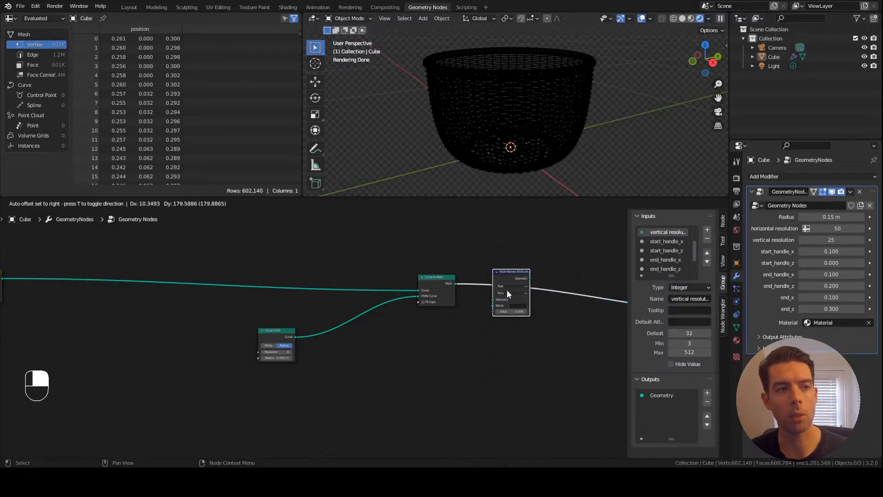
left_click(506, 289)
Step: Name the stored attribute xyz and set its data type to Vector
left_click(519, 305)
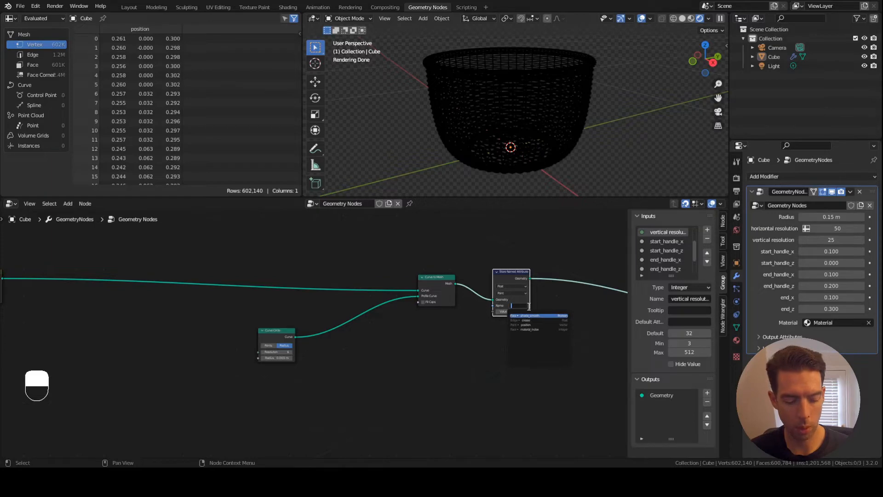
type("ve")
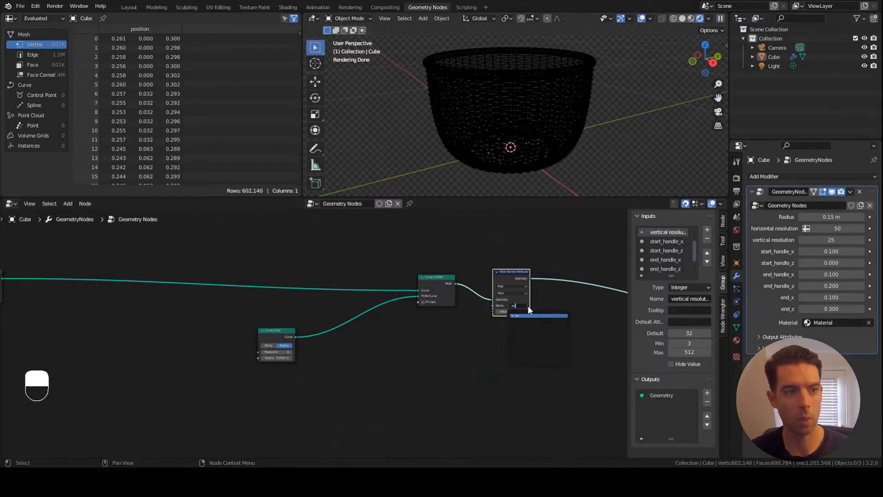
key("Return")
scroll(529, 307, "up", 2)
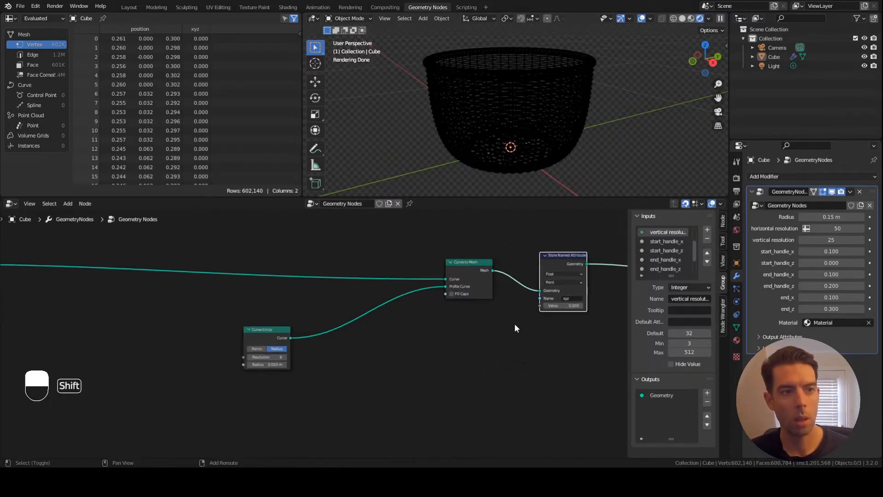
middle_click_drag(514, 324, 451, 311)
left_click(467, 283)
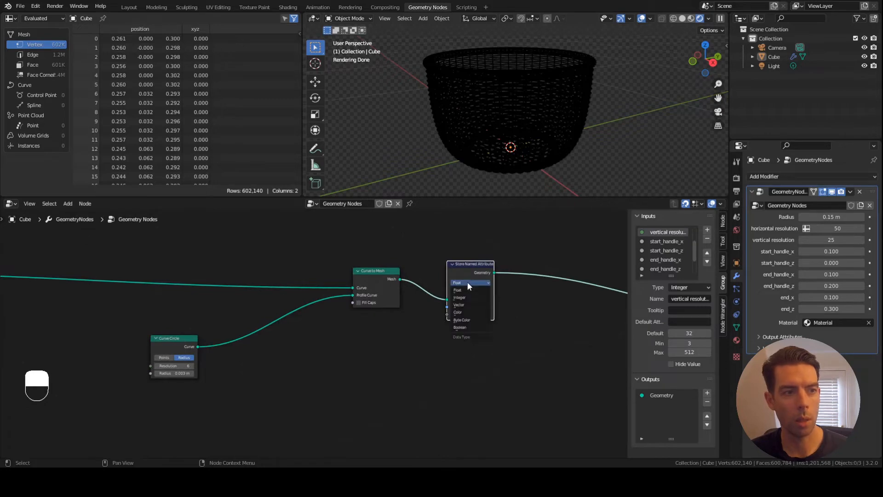
key("Return")
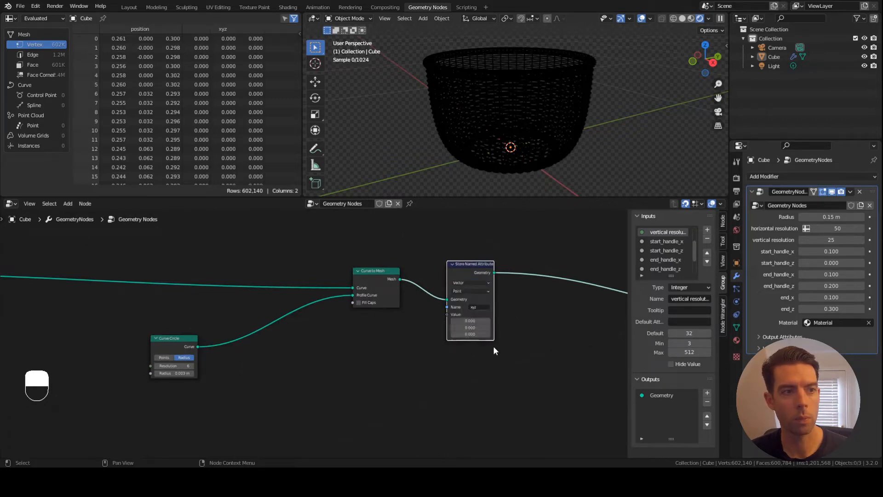
Step: Test the stored xyz attribute by setting its X value to 1, inspect the rendered basket, and reset X to 0
left_click(470, 320)
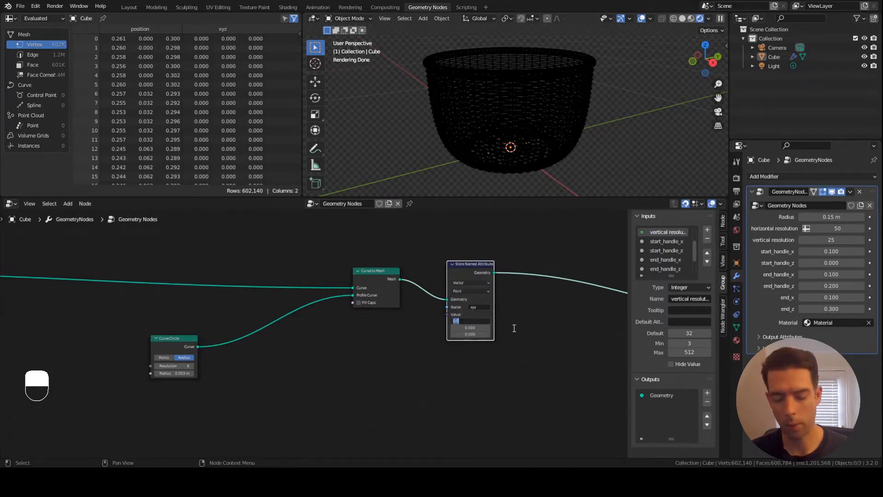
type("1")
key("Return")
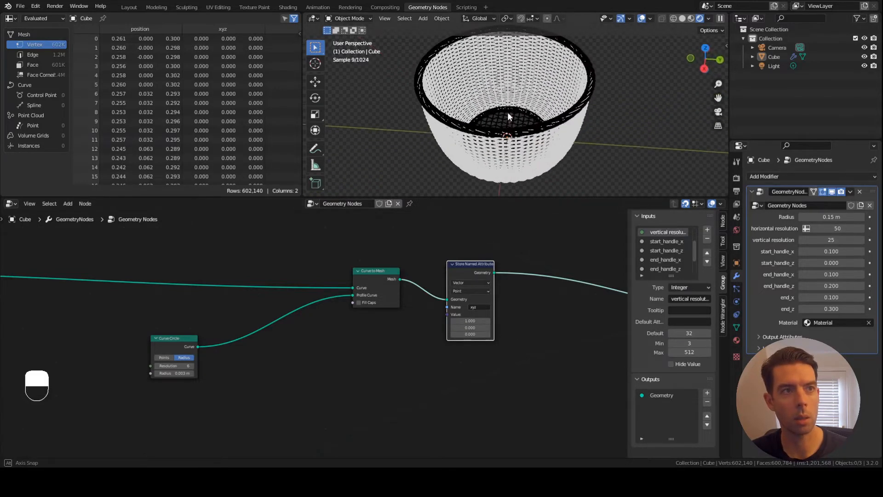
left_click(465, 321)
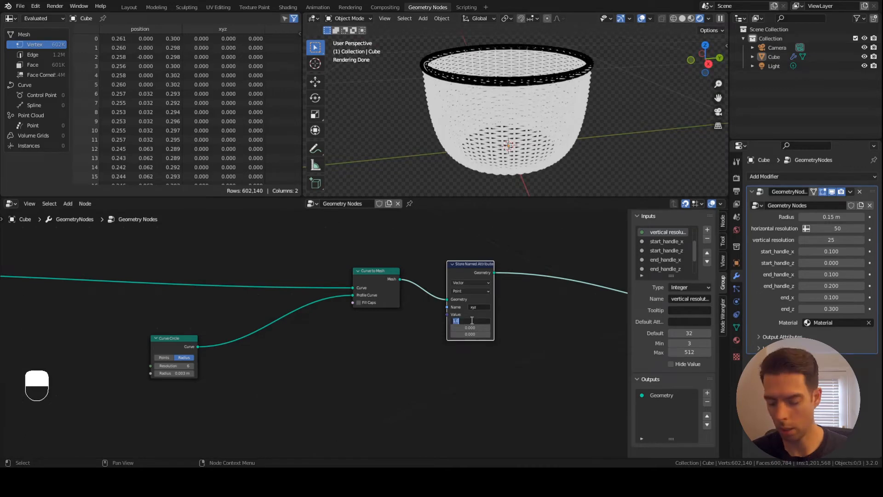
type("0")
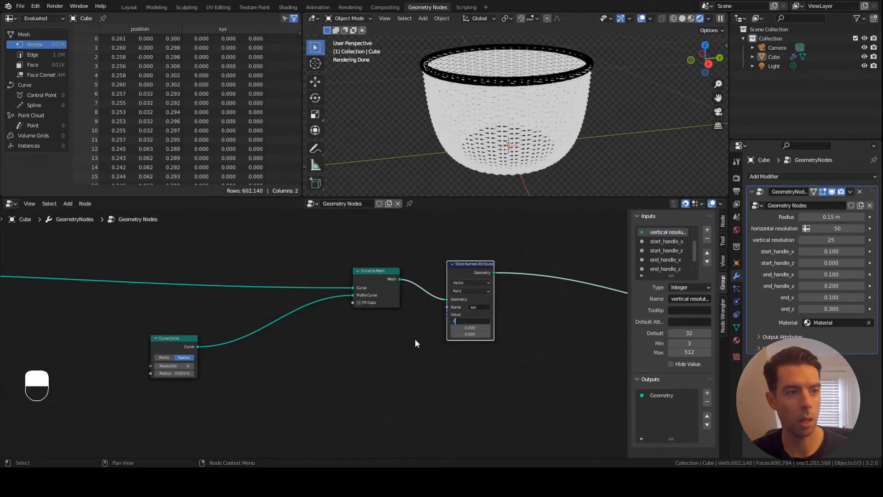
key("Return")
Step: Add a Combine XYZ node below the Curve to Mesh node and link its Vector output to the Store Named Attribute's Value
key("F3")
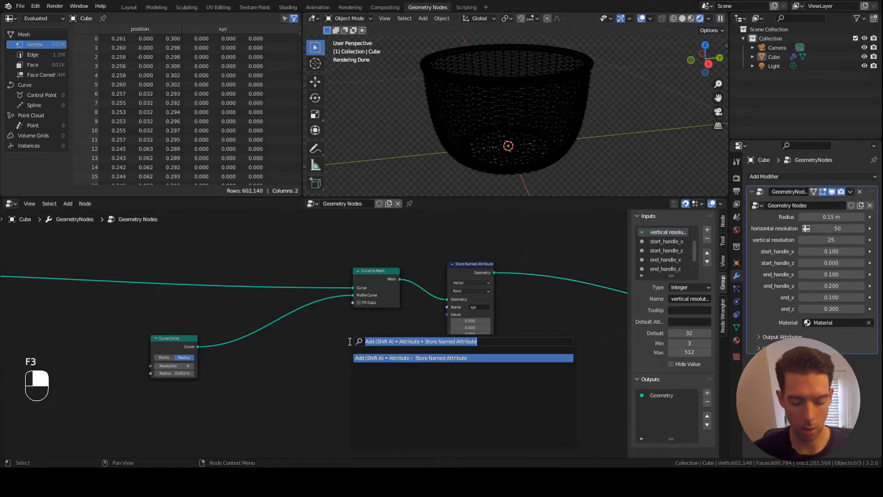
type("combin")
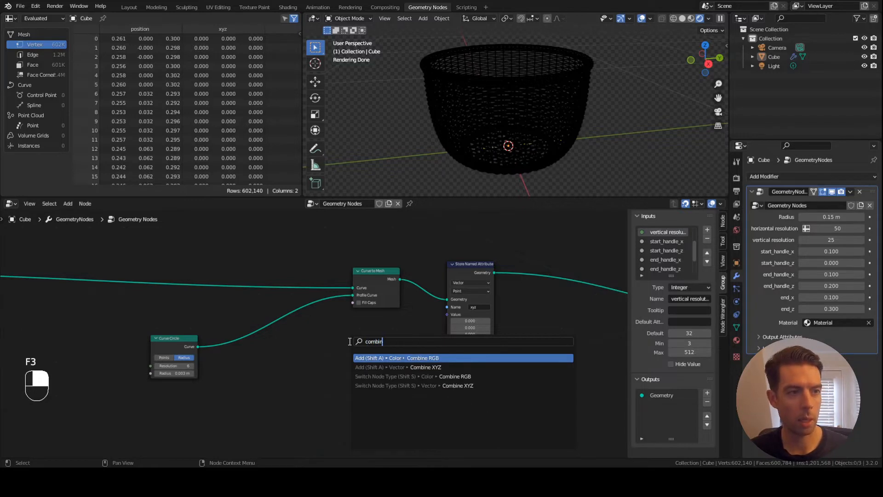
key("Down")
key("Return")
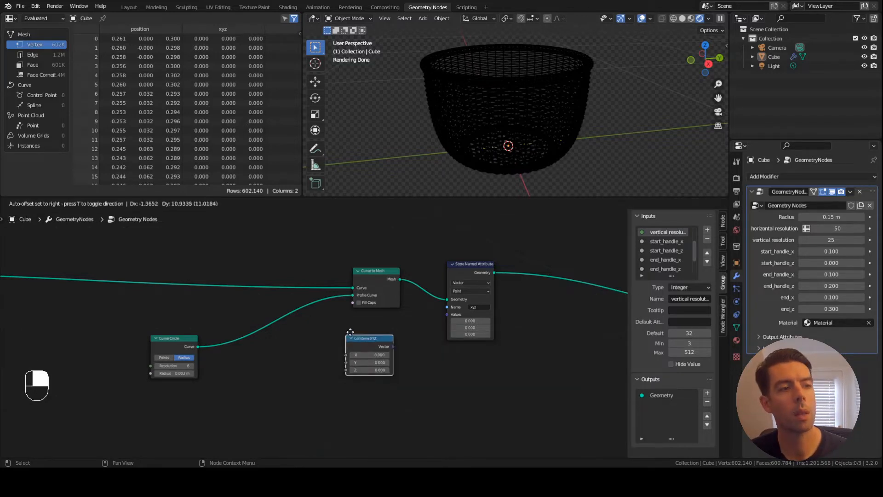
left_click(353, 331)
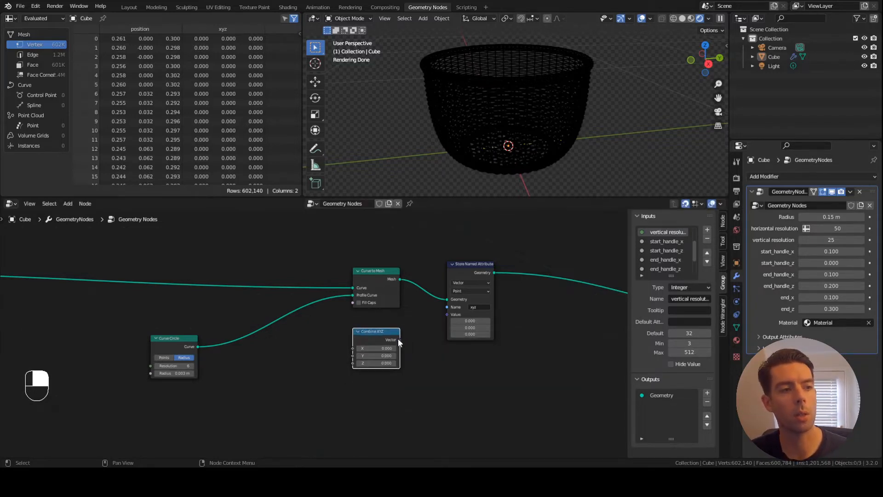
left_click_drag(399, 339, 449, 314)
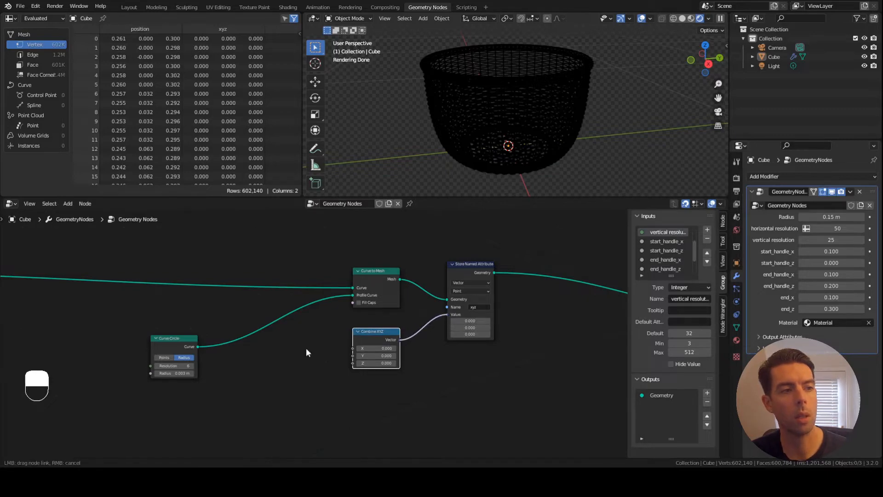
Step: Move the Curve Circle node further left and down to make room above it
middle_click_drag(327, 347, 391, 338)
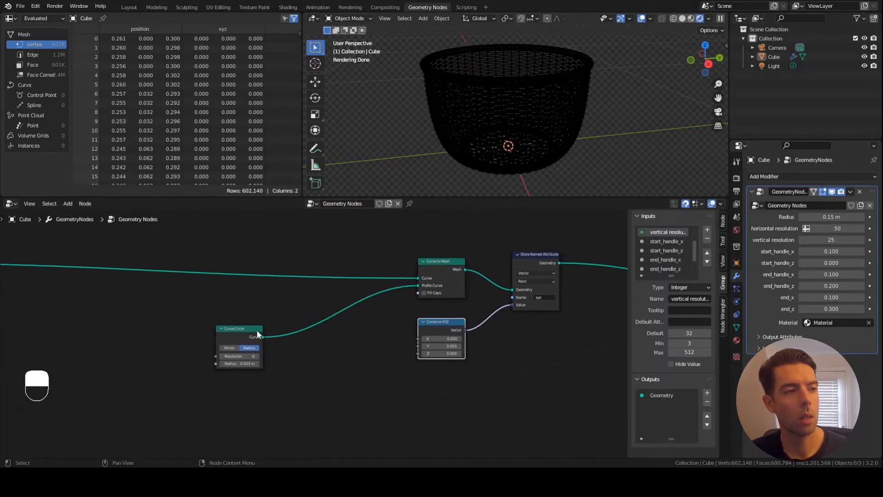
left_click_drag(257, 330, 196, 336)
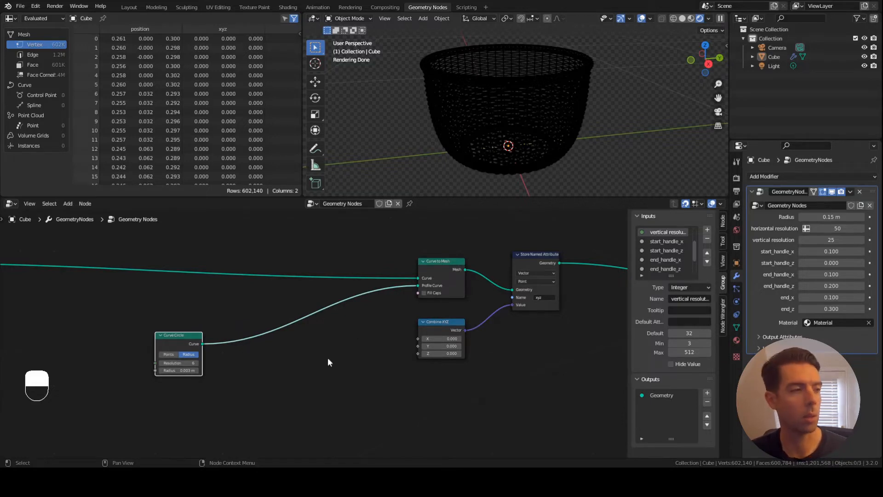
left_click_drag(177, 342, 177, 370)
Step: Add a Spline Parameter node directly above the Curve Circle node and link its Length output to the Combine XYZ's X input
key("F3")
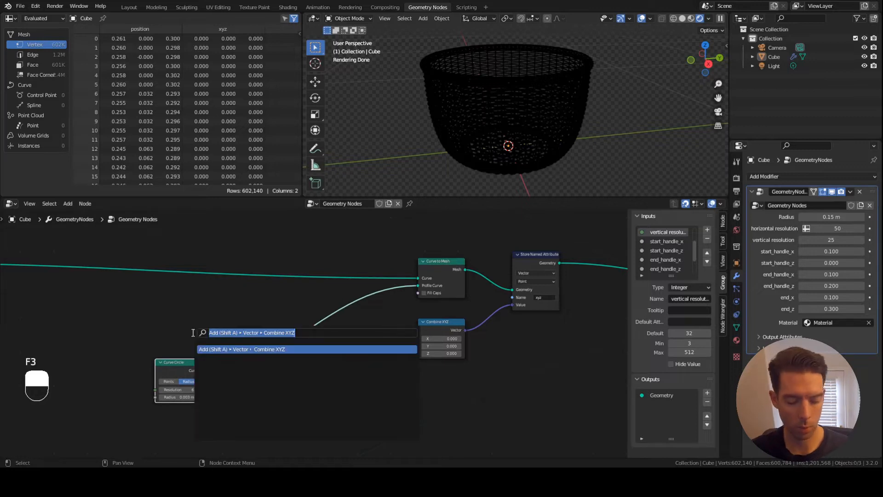
type("spline")
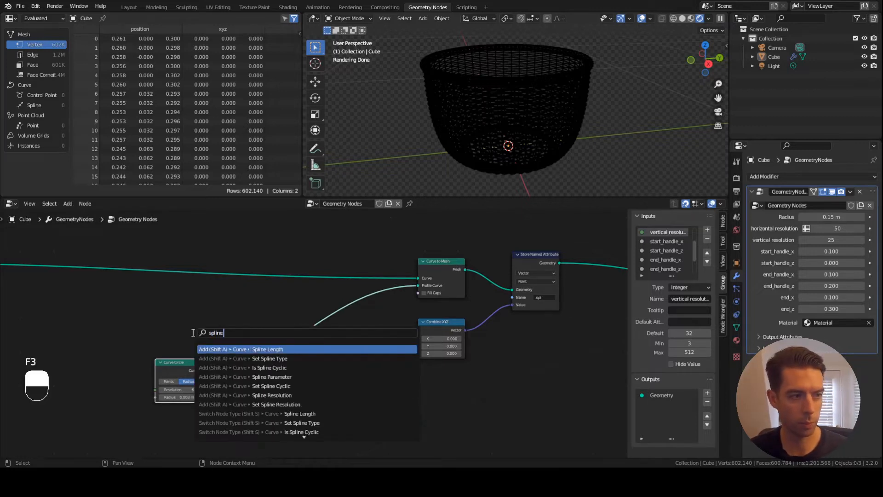
type(" par")
key("Return")
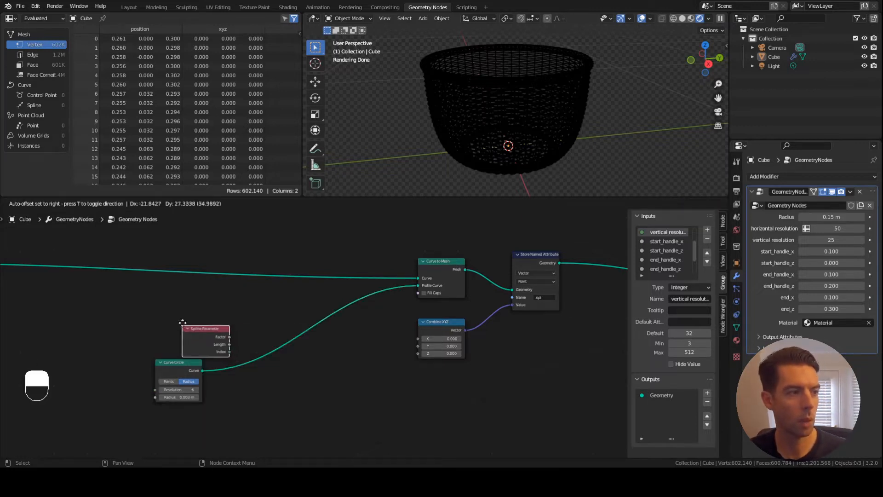
left_click(155, 322)
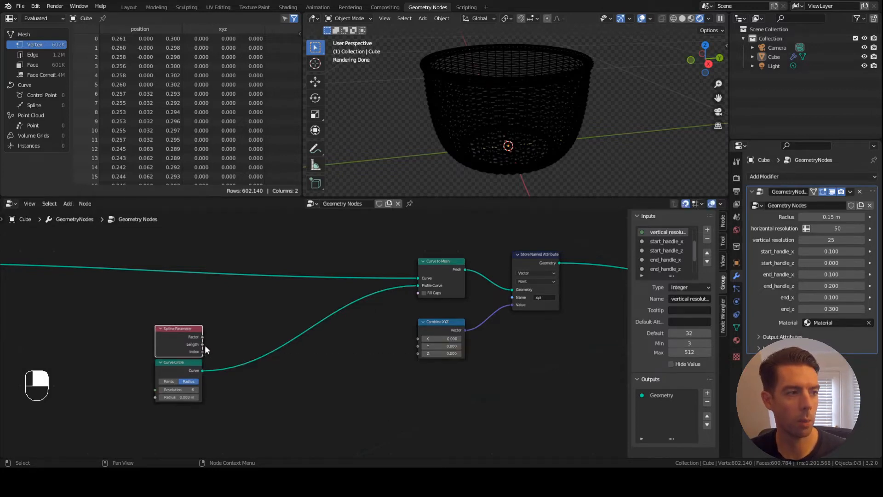
left_click_drag(203, 344, 424, 339)
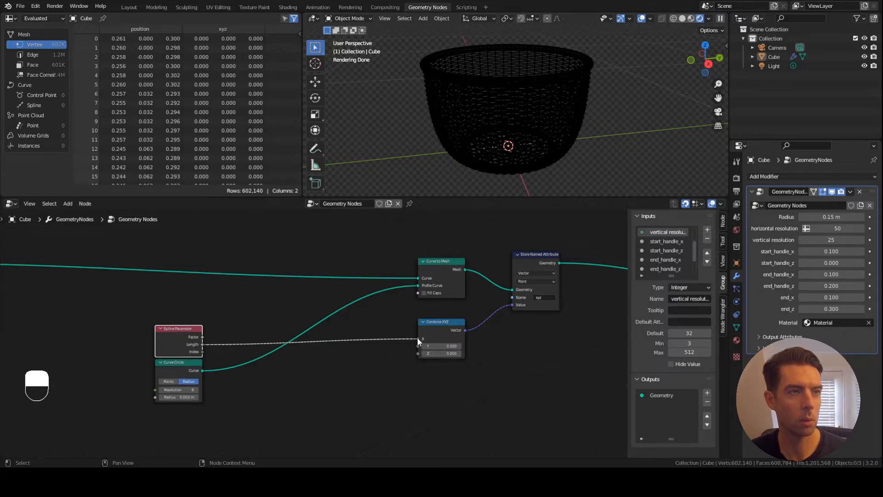
mouse_move(417, 339)
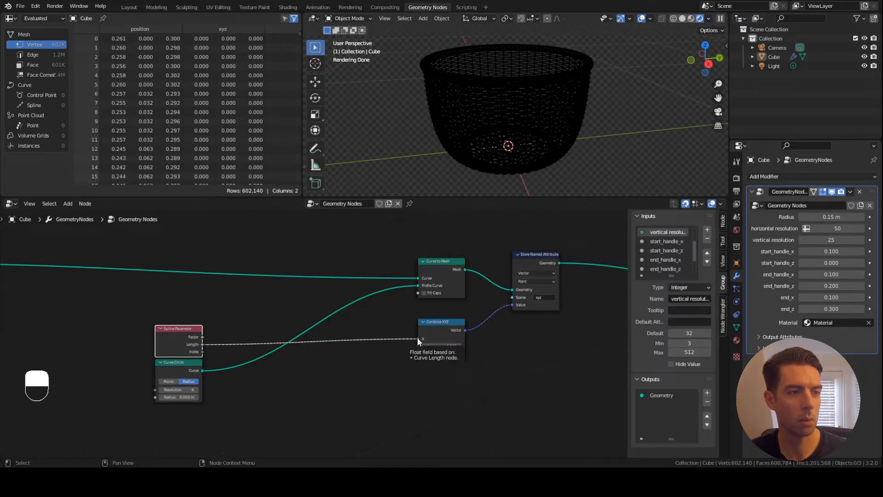
Step: Insert a Capture Attribute node into the link between the Curve Circle node and the Curve to Mesh node's Profile Curve input
middle_click_drag(327, 343, 380, 349)
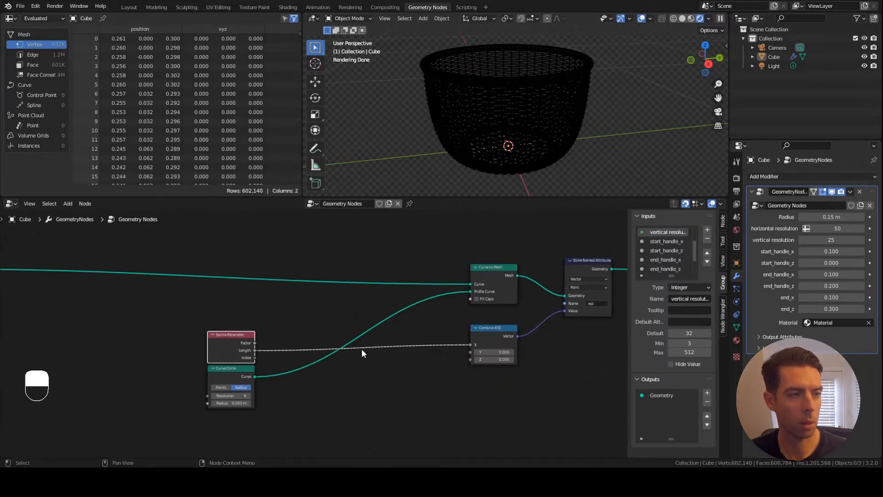
key("F3")
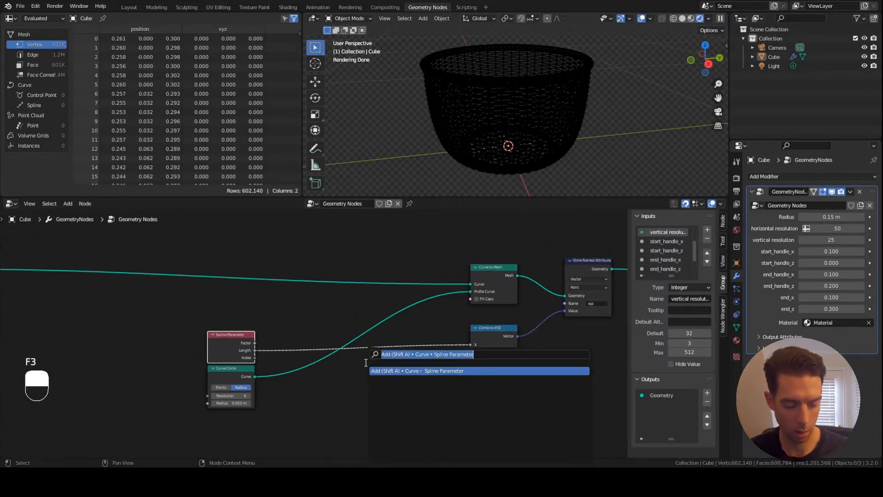
type("capt")
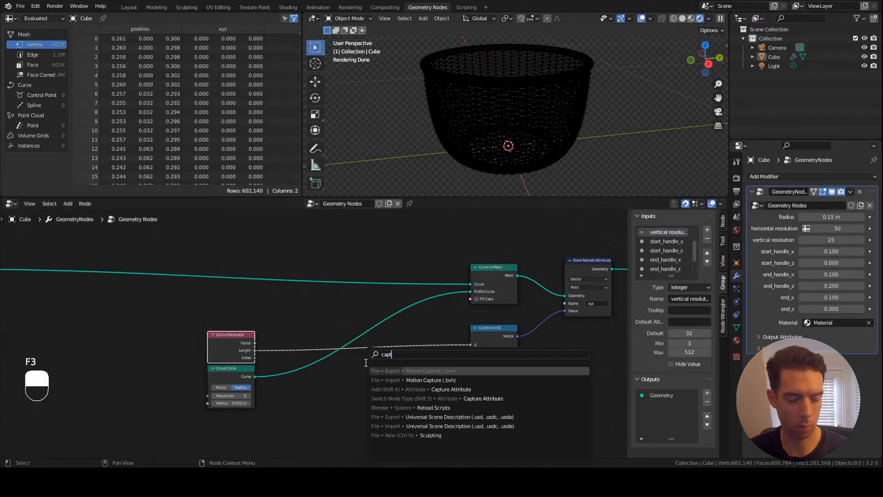
type("ure att")
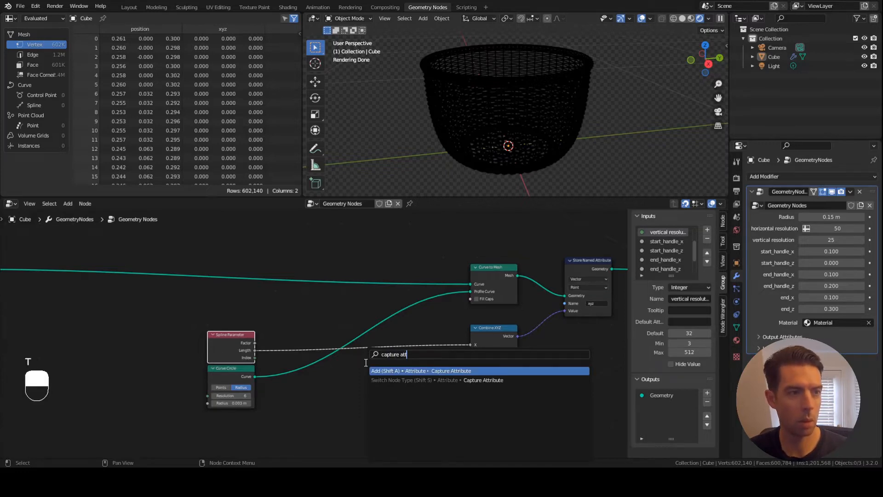
key("Return")
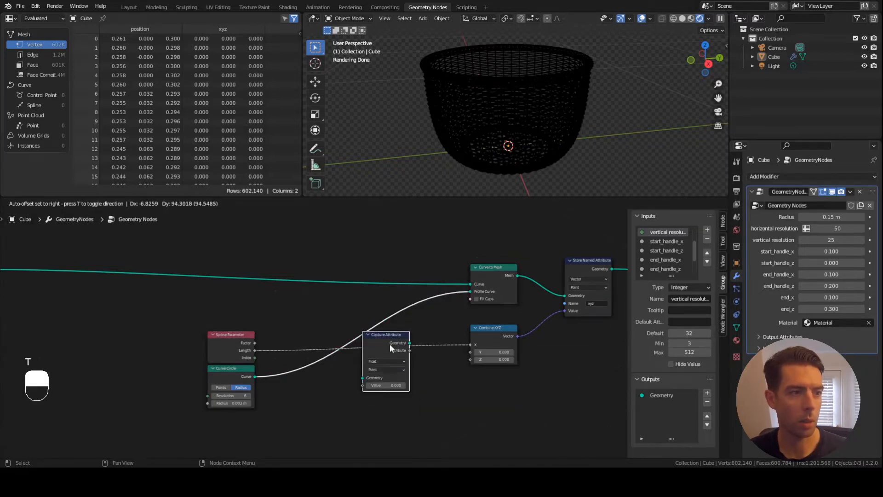
left_click(390, 340)
left_click_drag(389, 339, 375, 346)
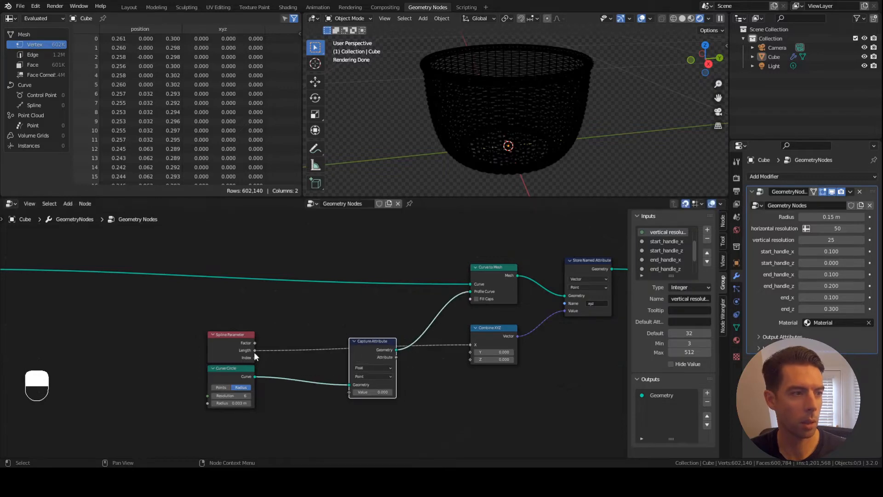
Step: Route the Spline Parameter's Length through the Capture Attribute's Value into the Combine XYZ's X input, and shift the capture node slightly left
left_click_drag(254, 350, 349, 392)
left_click_drag(396, 357, 468, 346)
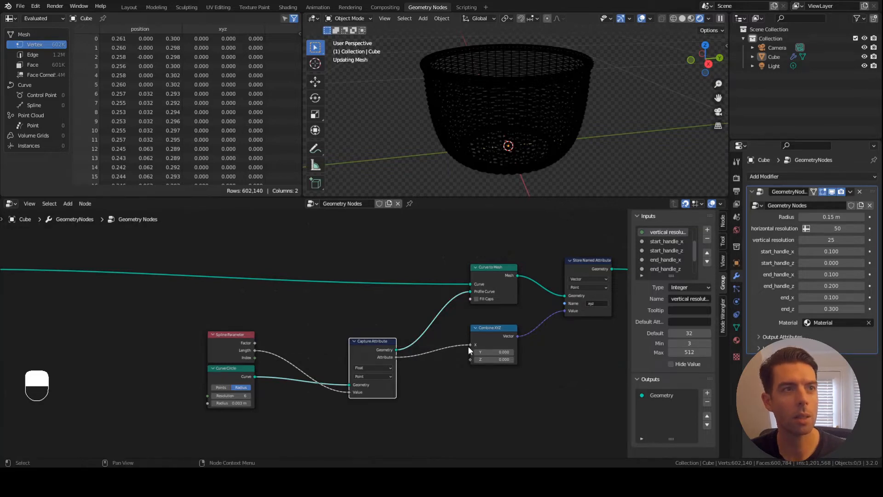
left_click_drag(371, 340, 351, 341)
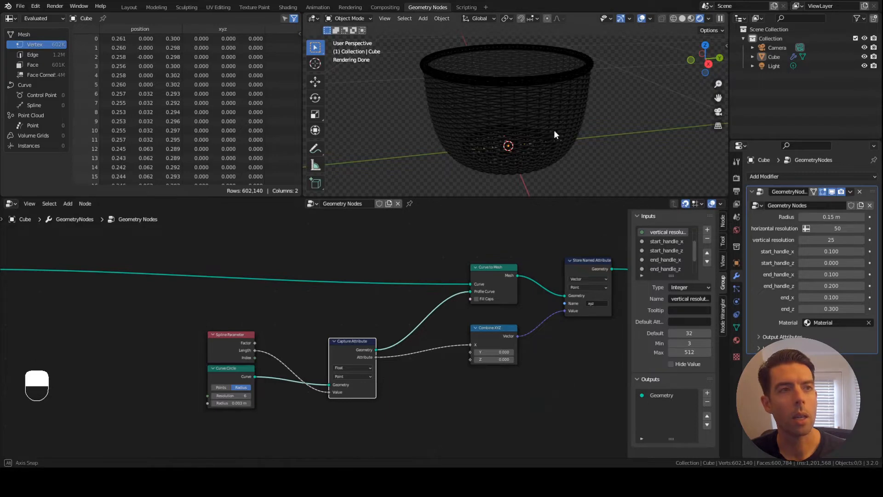
Step: Inspect the basket weave up close and feed the Spline Parameter's Factor into the Capture Attribute's Value instead of Length
scroll(553, 115, "up", 2)
scroll(553, 114, "up", 4)
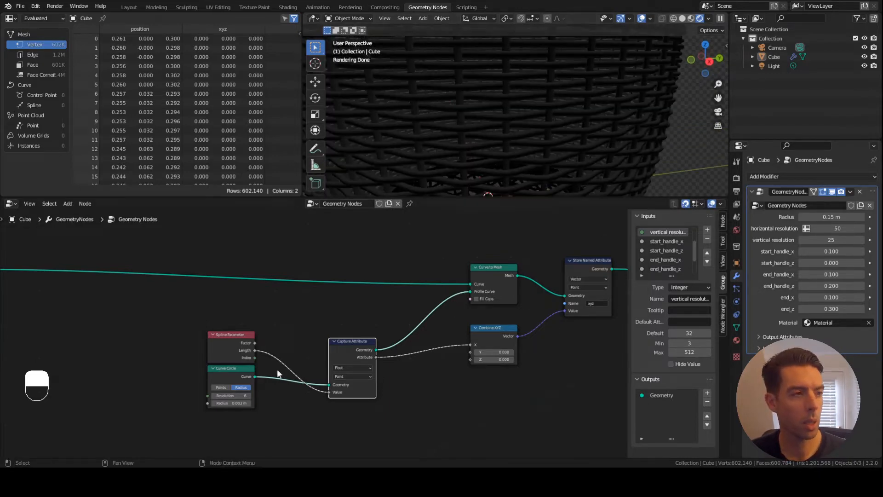
left_click_drag(254, 343, 330, 392)
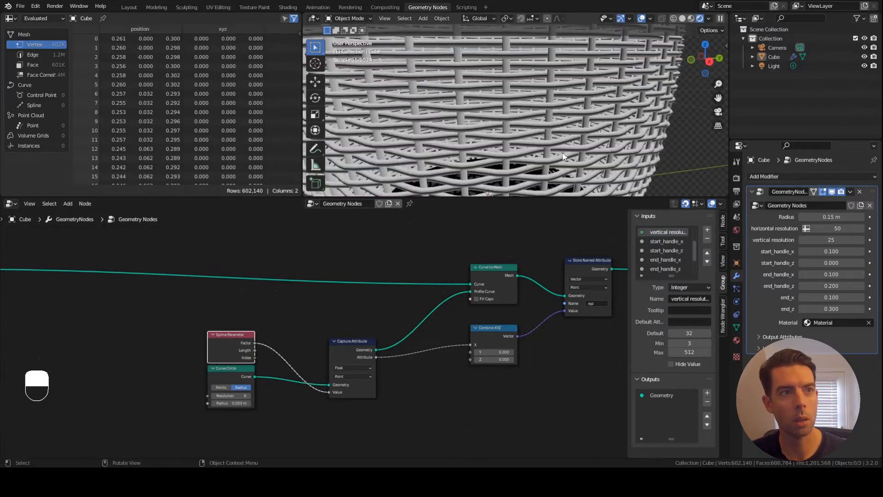
Step: Examine the weave up close, feed the Spline Parameter's Length into the Capture Attribute's Value instead of Factor, and check the whole basket
scroll(562, 115, "up", 2)
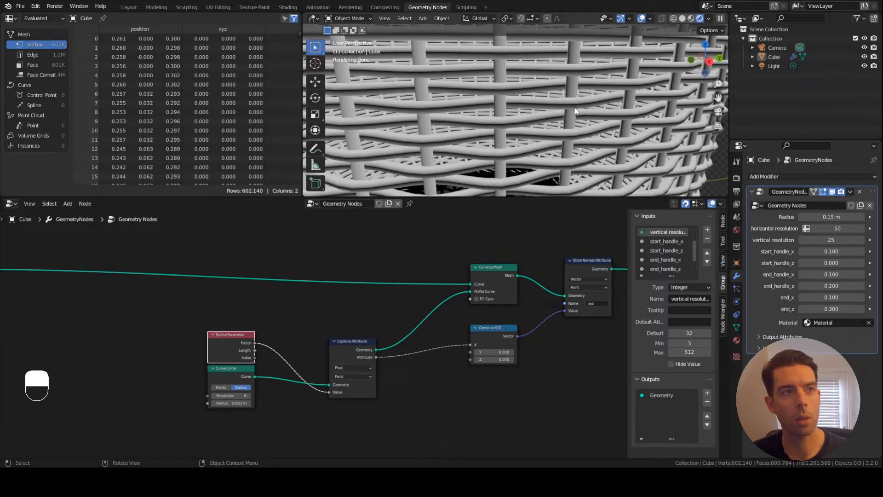
middle_click_drag(529, 100, 534, 106)
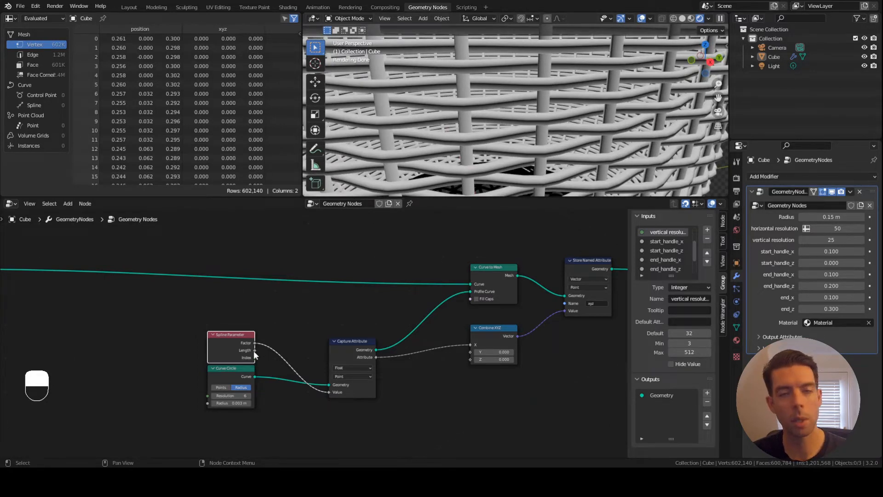
mouse_move(253, 350)
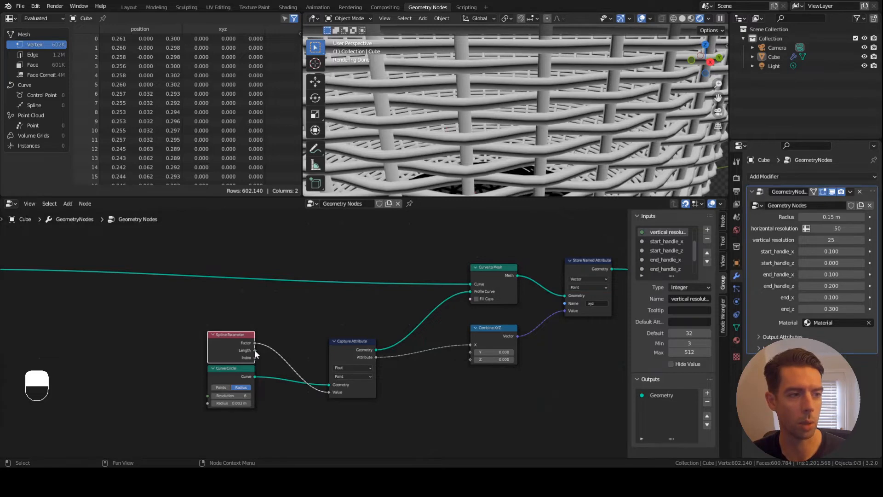
left_click_drag(254, 350, 329, 392)
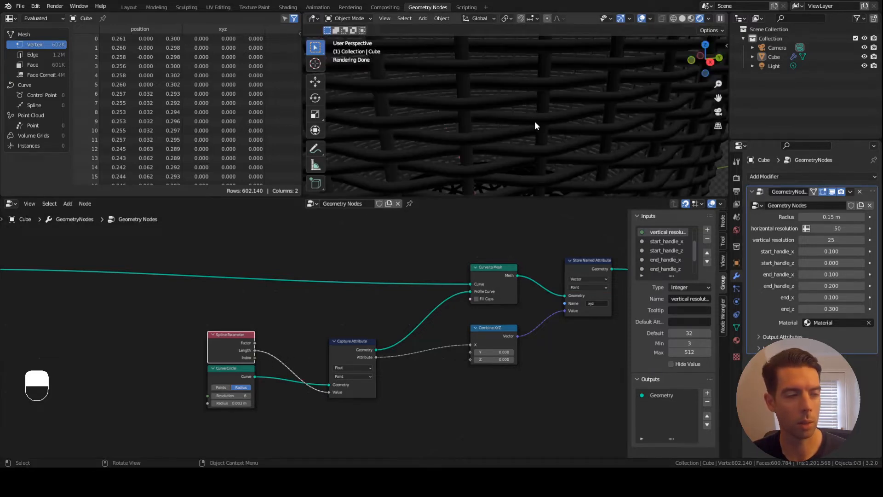
scroll(329, 314, "down", 1)
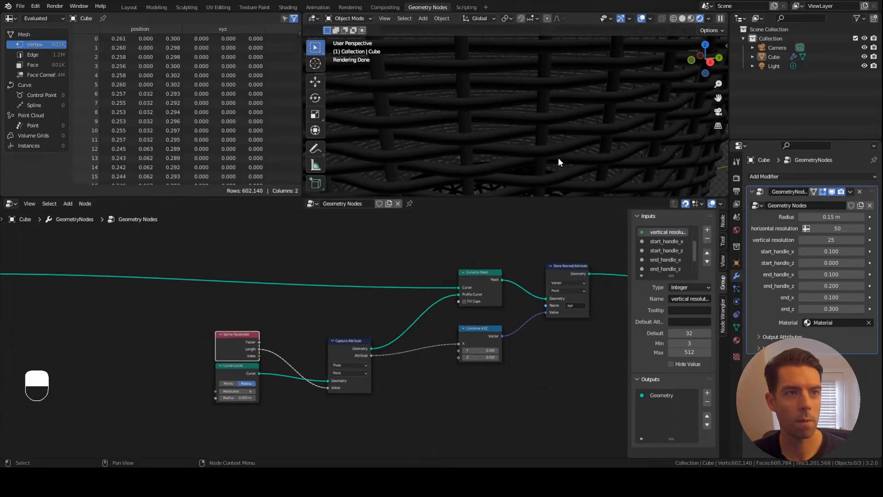
scroll(573, 140, "down", 5)
middle_click_drag(568, 133, 568, 139, "shift")
middle_click_drag(508, 149, 505, 148)
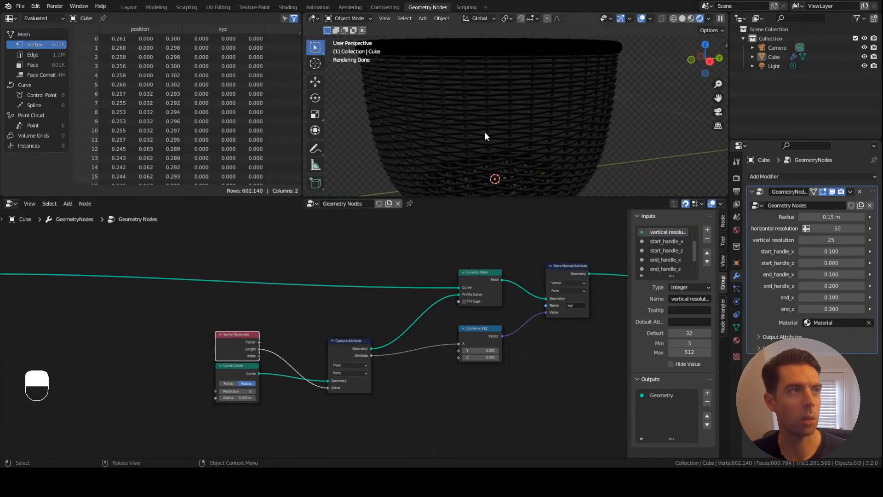
Step: Preview the Separate XYZ node's Y output on the basket in the Shading workspace, and return to the Geometry Nodes workspace
left_click(288, 7)
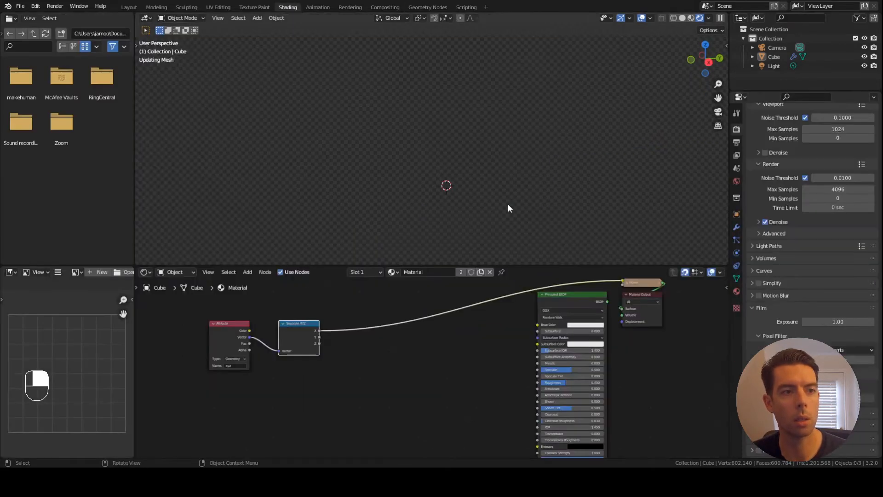
left_click(296, 325, "ctrl+shift")
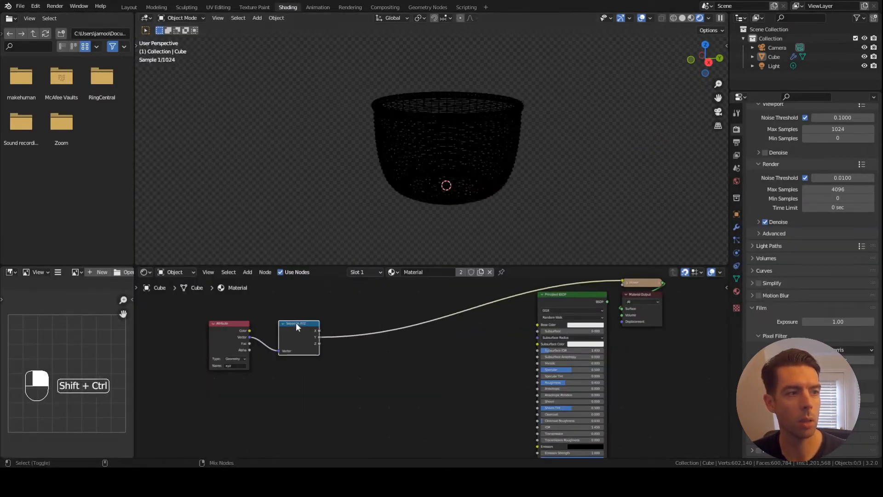
scroll(447, 130, "up", 1)
left_click(425, 7)
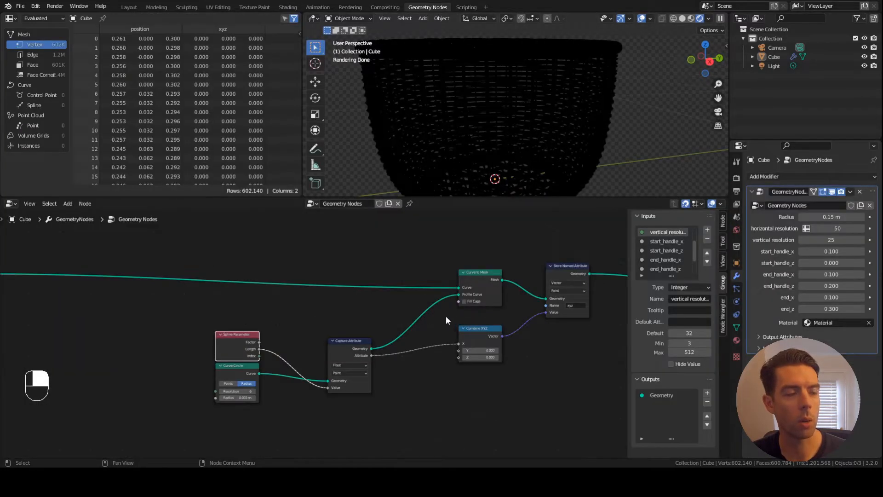
Step: Duplicate the Capture Attribute node and insert the copy into the link feeding the Curve to Mesh node's Curve input
scroll(481, 135, "down", 1)
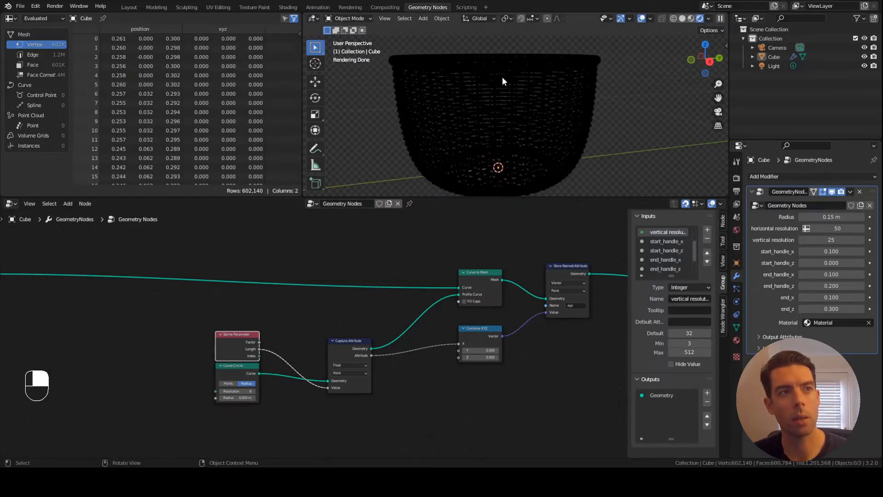
middle_click_drag(502, 81, 422, 114)
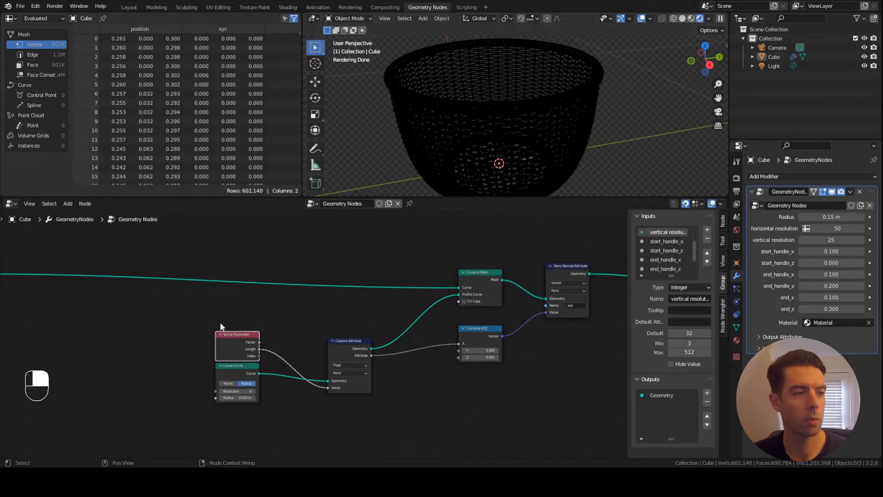
scroll(230, 322, "up", 1)
left_click(355, 341)
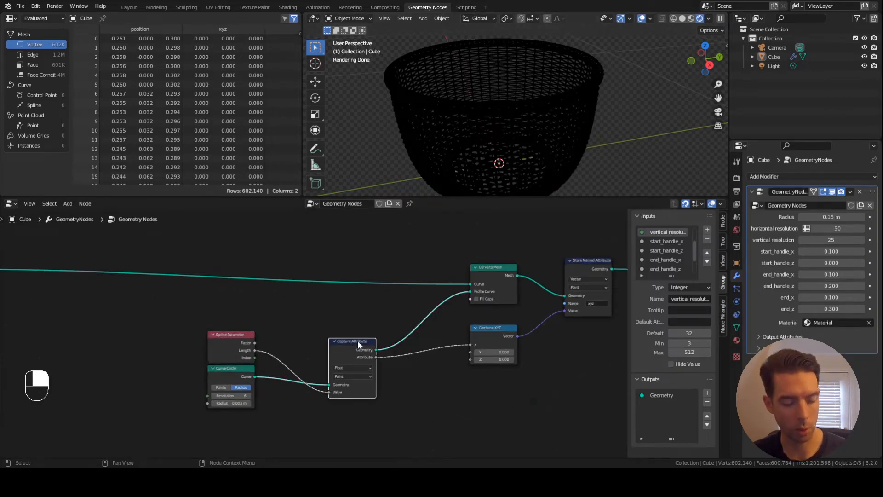
key("shift+d")
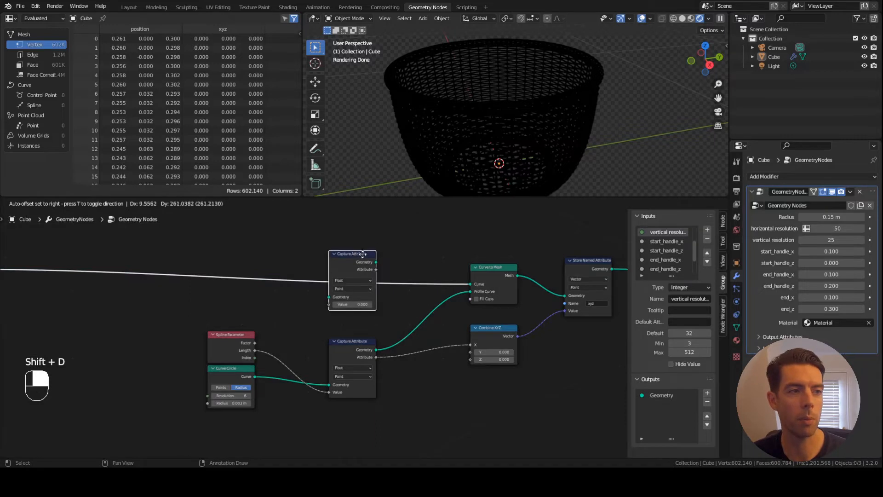
left_click(366, 253)
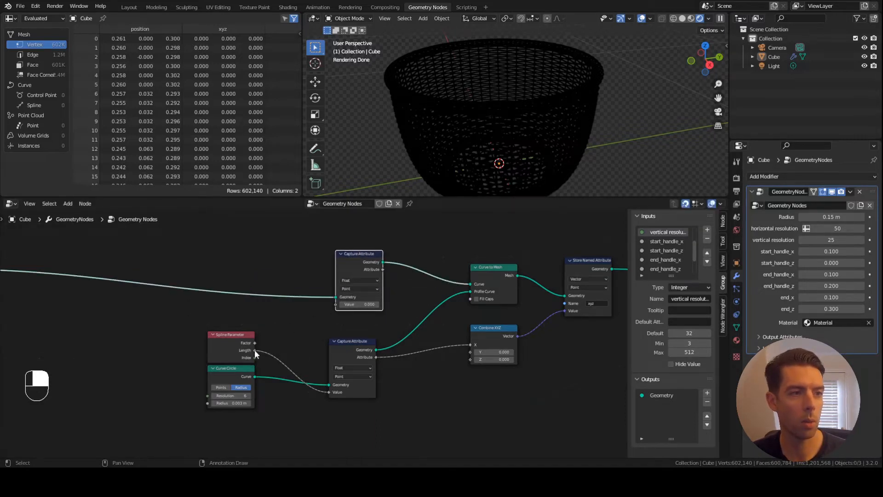
Step: Route the Spline Parameter's Length through the new Capture Attribute's Value into the Combine XYZ's Y input
scroll(311, 324, "down", 1)
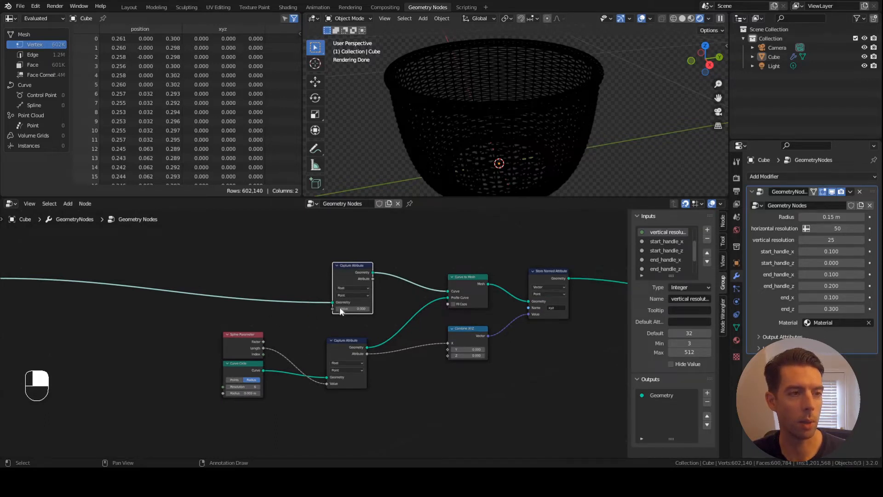
scroll(402, 291, "up", 1)
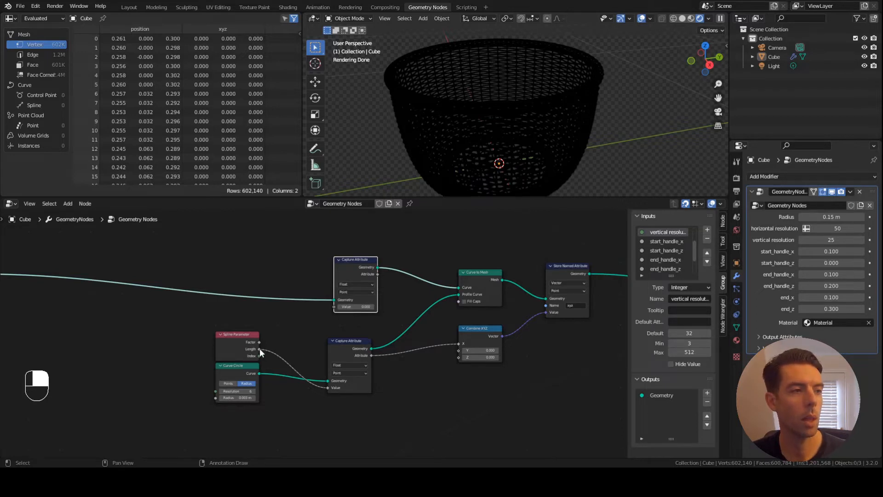
left_click_drag(259, 349, 446, 350)
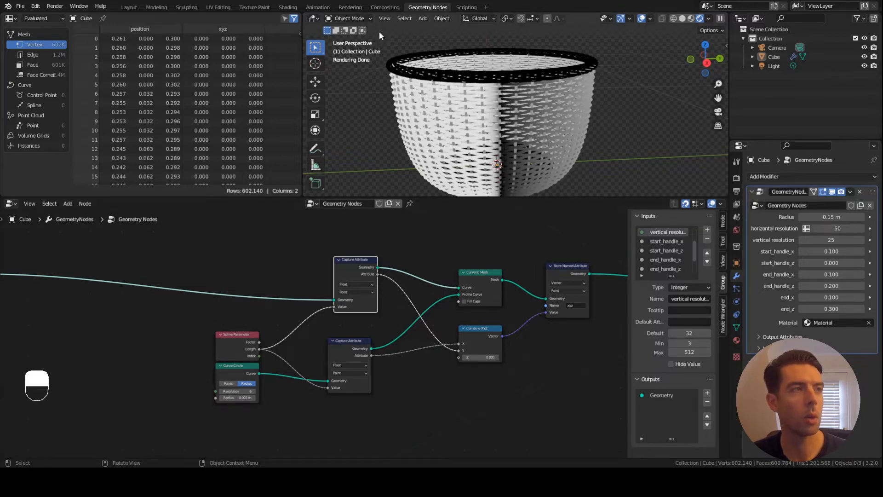
Step: Preview the Separate XYZ node's Z output on the basket in the Shading workspace, and return to the Geometry Nodes workspace
left_click(288, 7)
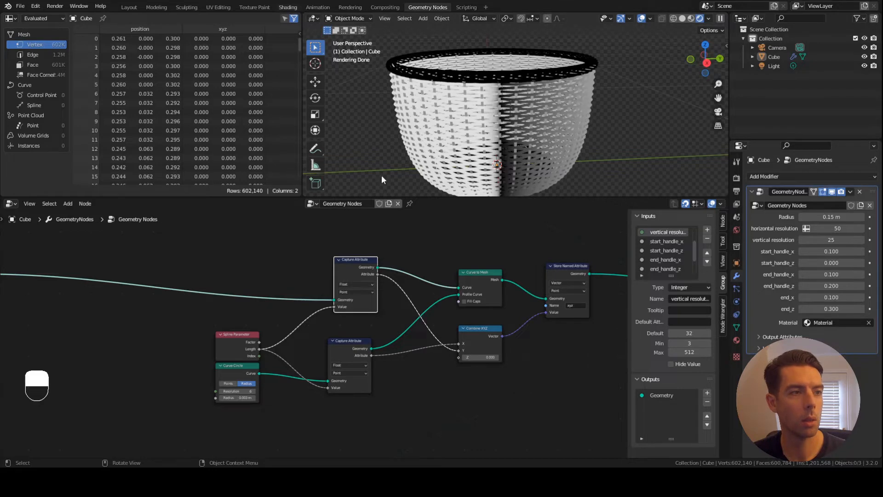
left_click(300, 324, "ctrl+shift")
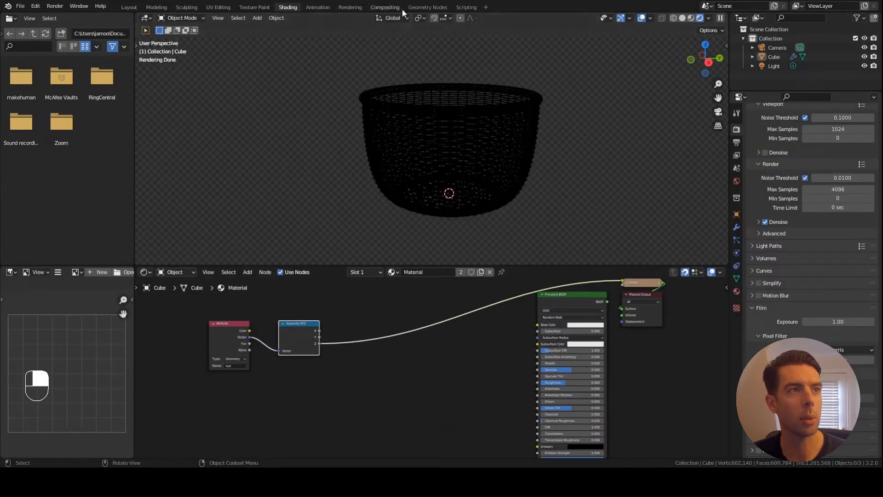
left_click(427, 7)
Step: Duplicate the main curve's Capture Attribute node, insert the copy upstream of it on the same link, and set its domain to Spline
middle_click_drag(399, 355, 435, 352)
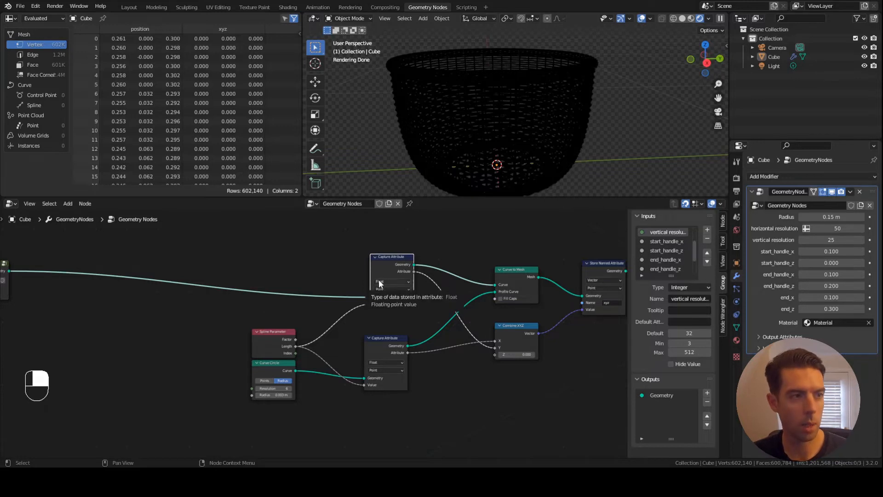
key("shift+d")
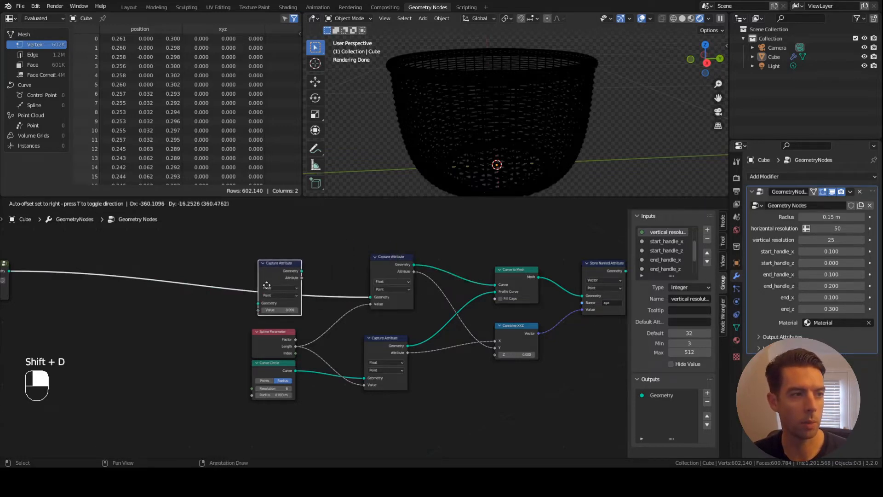
left_click(274, 274)
scroll(311, 279, "up", 3)
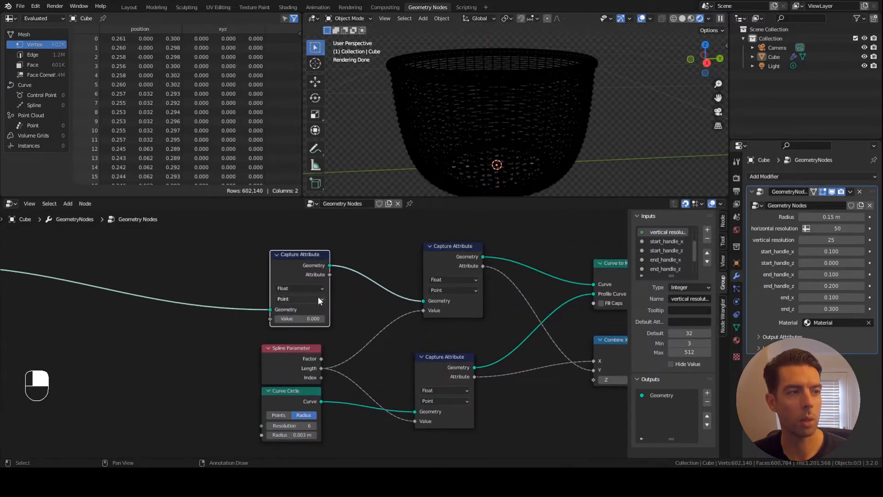
left_click(318, 297)
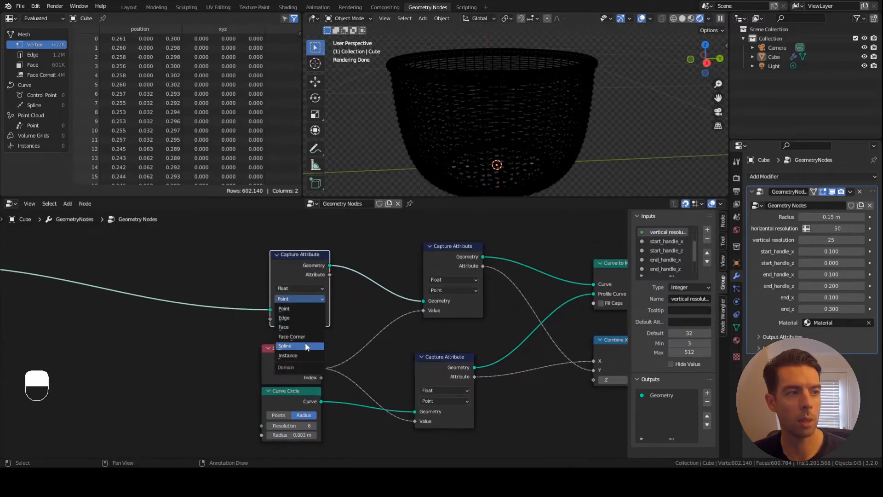
key("s")
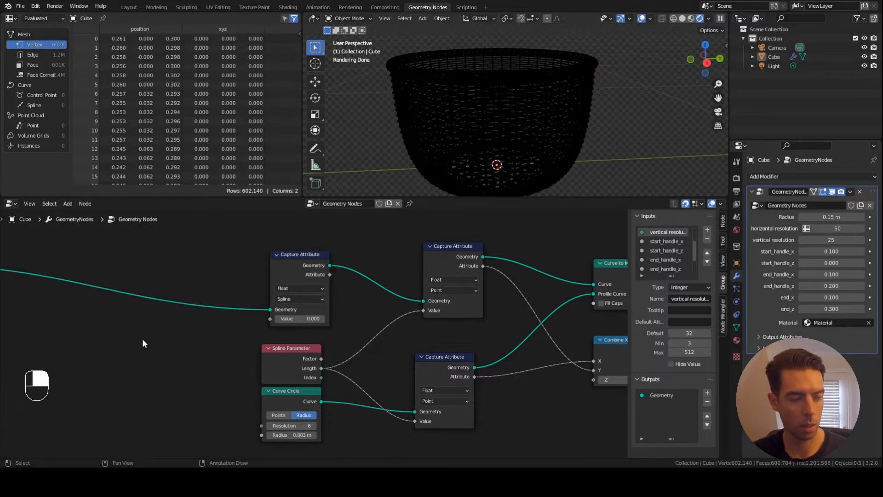
Step: Add an Index node, set the Spline-domain Capture Attribute's data type to Integer, and link the Index output to its Value
key("F3")
type("inde")
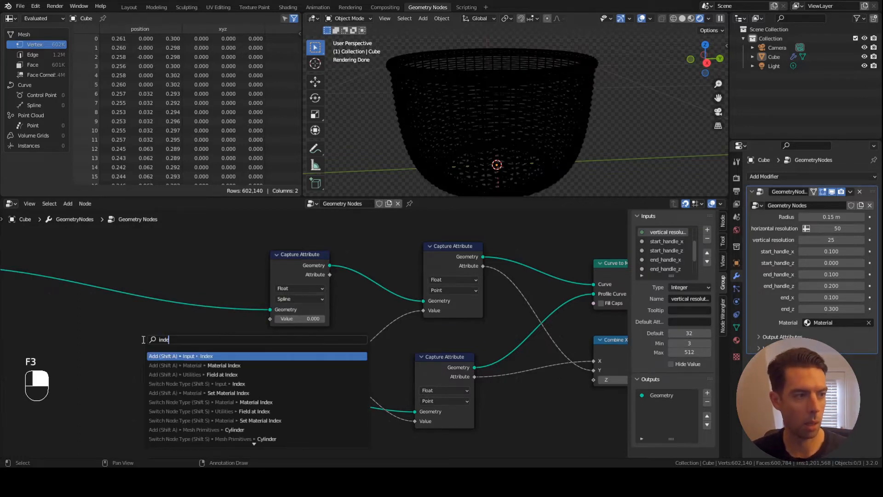
key("Return")
left_click(142, 339)
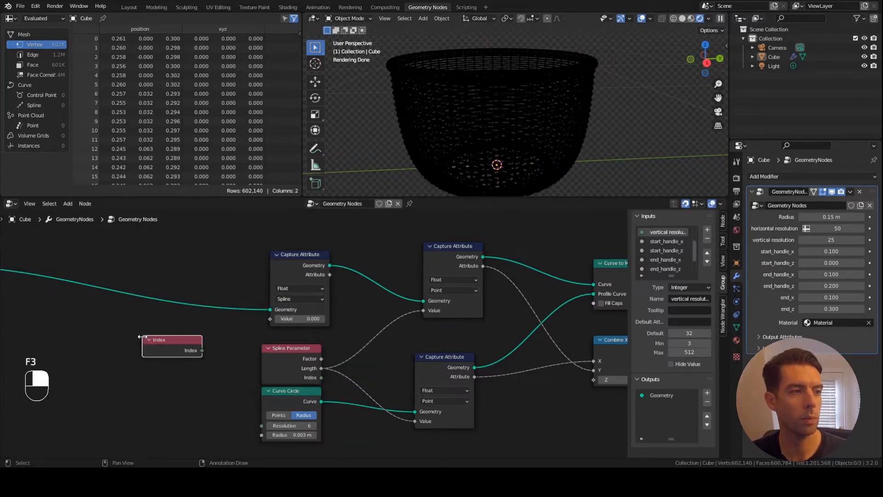
left_click(297, 289)
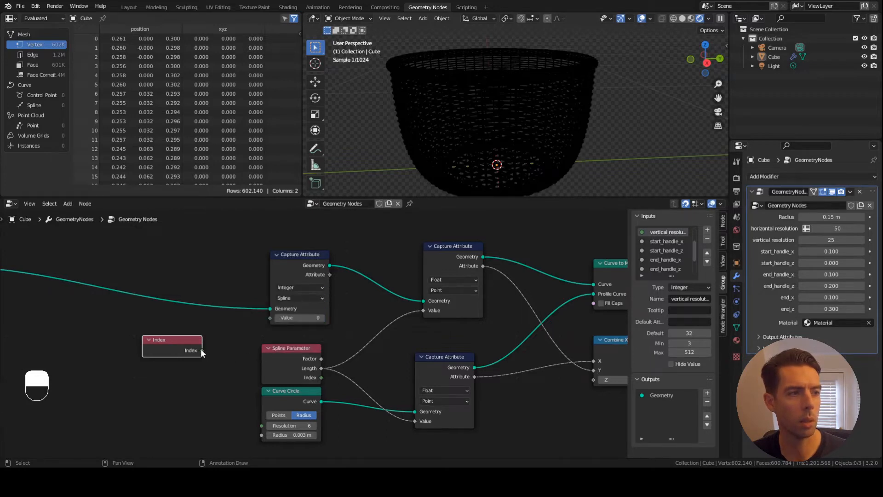
left_click_drag(203, 351, 320, 319)
Step: Link the Integer Capture Attribute's Attribute output to the Combine XYZ's Z input and check the basket in the viewport
middle_click_drag(369, 318, 249, 302)
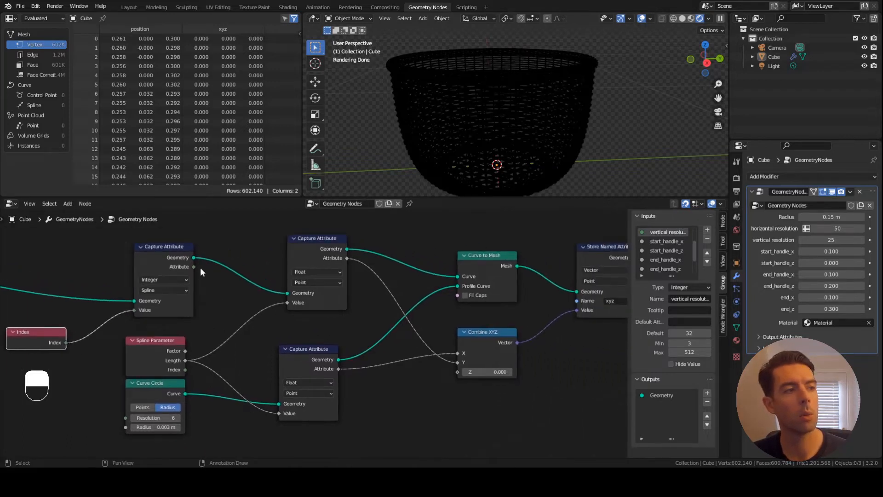
left_click_drag(194, 267, 464, 371)
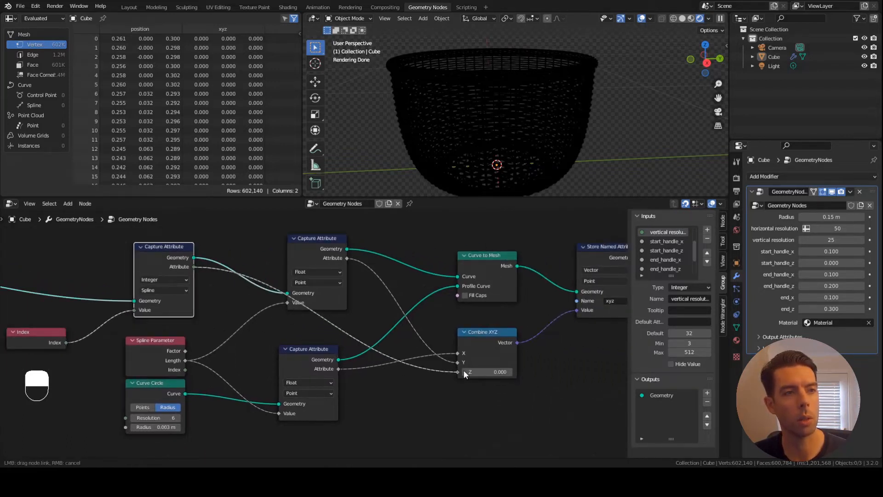
left_click_drag(533, 383, 533, 382)
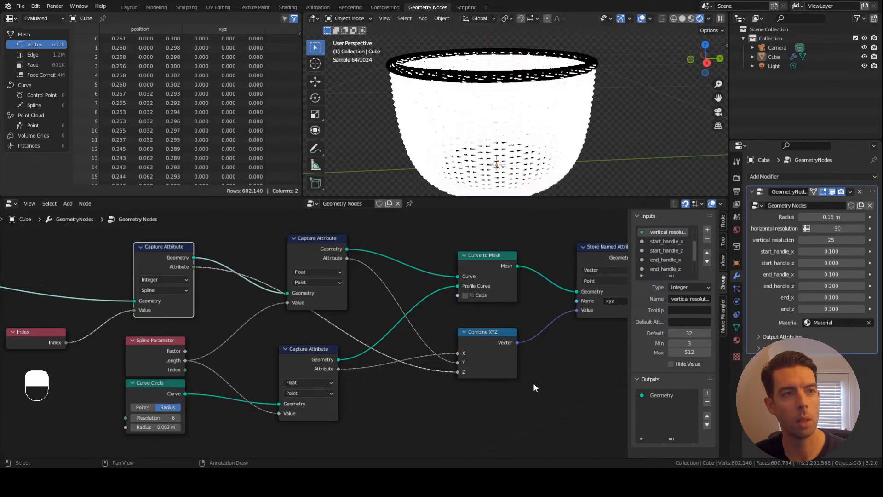
middle_click_drag(544, 128, 524, 126)
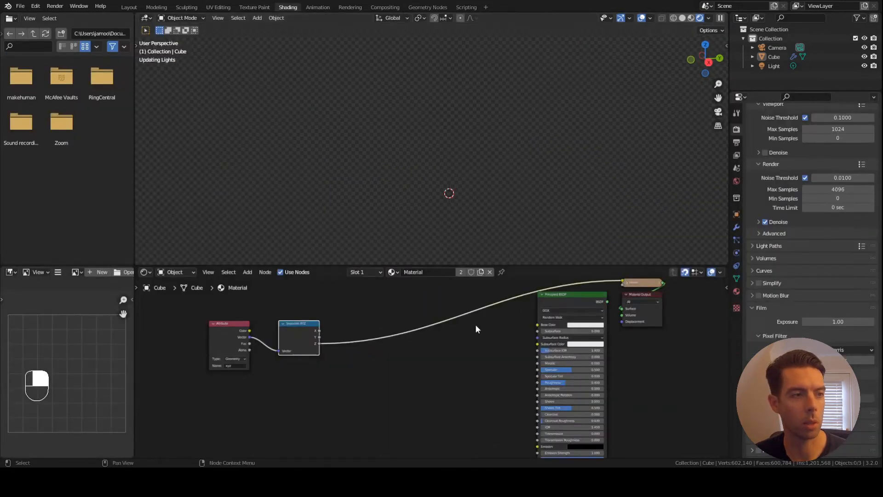
Step: Add a White Noise Texture node and insert it on the link leaving the Separate XYZ node's Z output
scroll(354, 364, "up", 1)
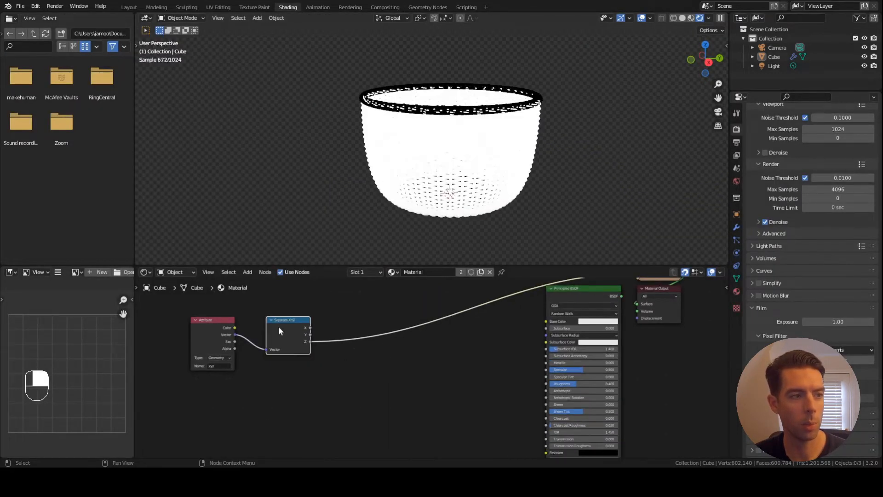
left_click(379, 340)
key("F3")
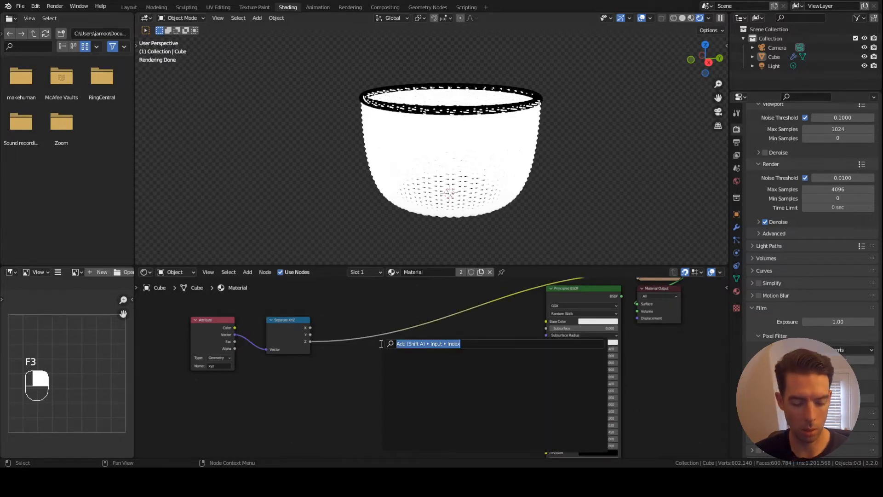
type("white noi")
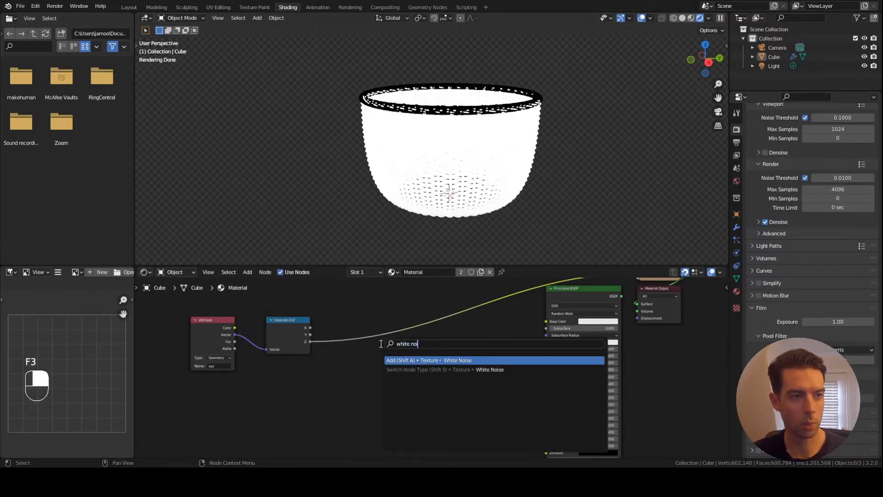
type("s")
key("Return")
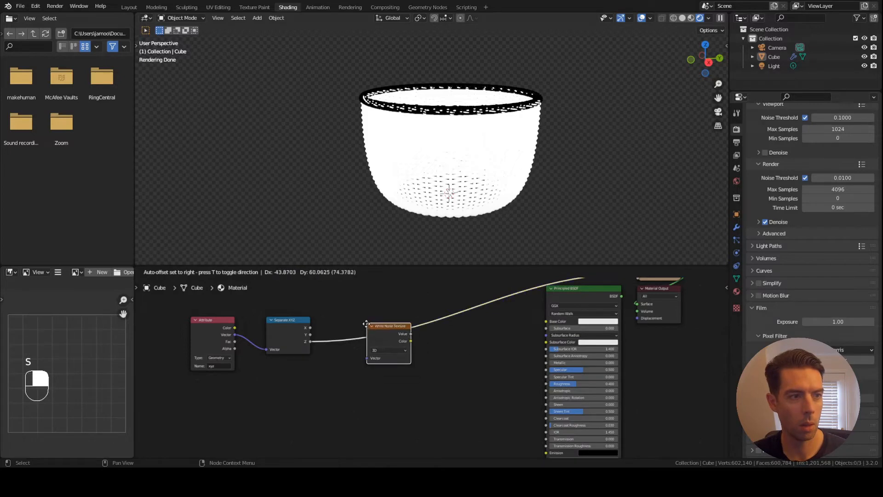
left_click(367, 321)
Step: Set the White Noise Texture to 1D, link the Separate XYZ's Z output to its W input, and inspect the basket's colours
left_click(404, 344)
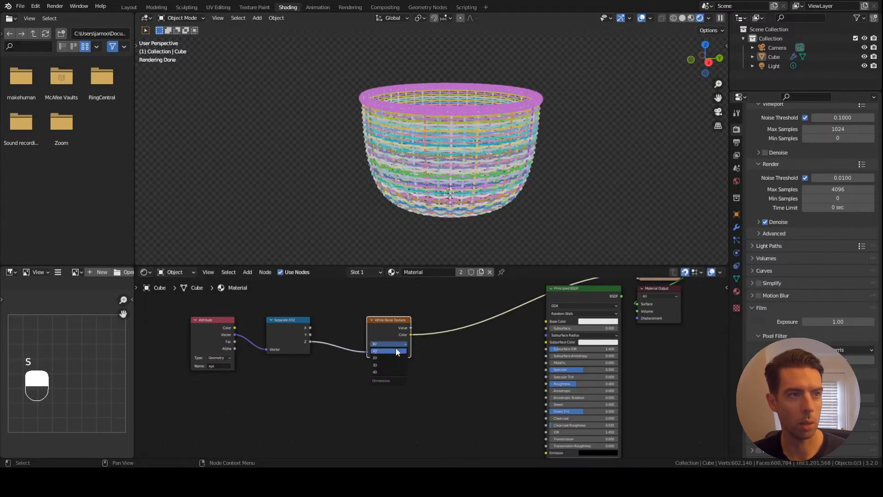
left_click(396, 346)
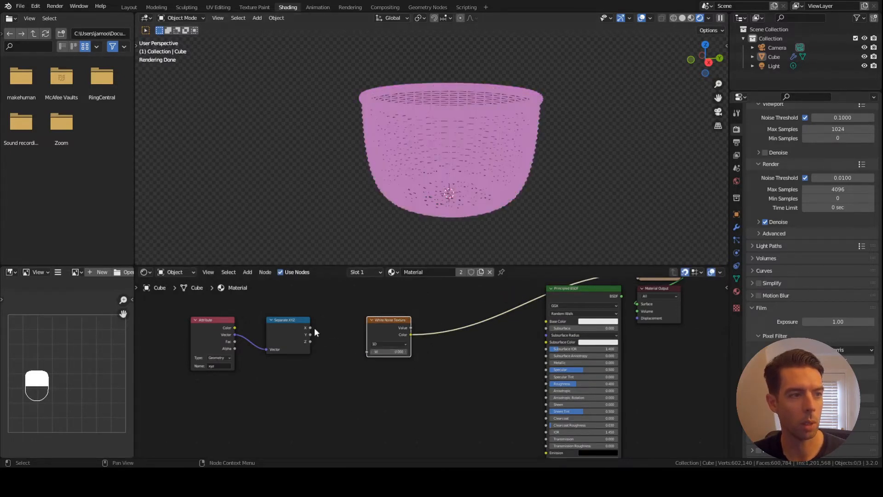
left_click_drag(311, 341, 367, 351)
scroll(542, 205, "up", 2)
middle_click_drag(541, 202, 504, 180, "shift")
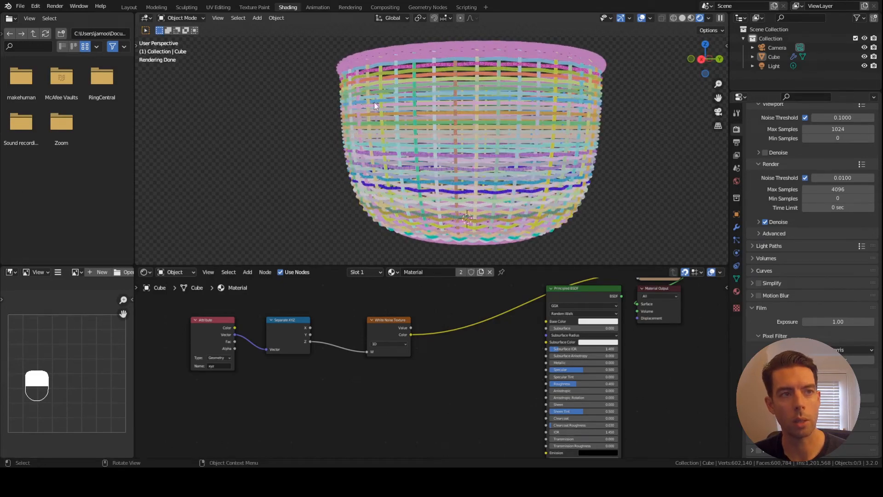
middle_click_drag(558, 147, 528, 165)
scroll(492, 227, "down", 1)
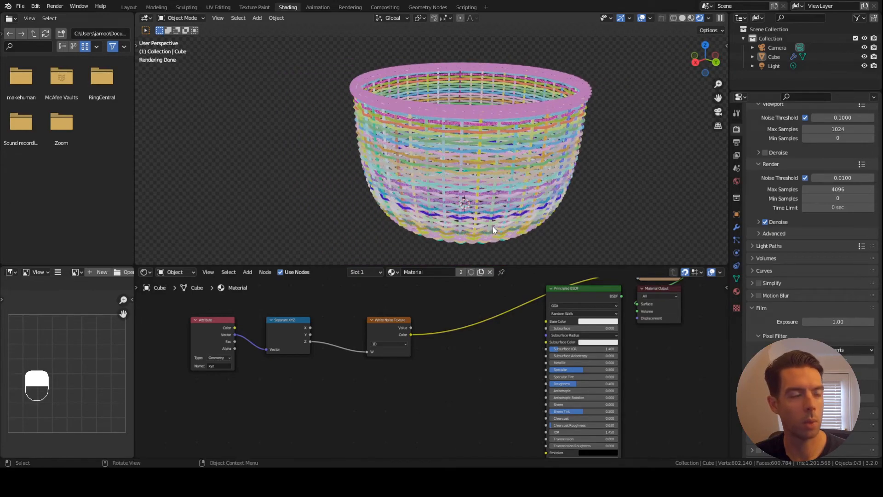
left_click_drag(390, 321, 378, 322)
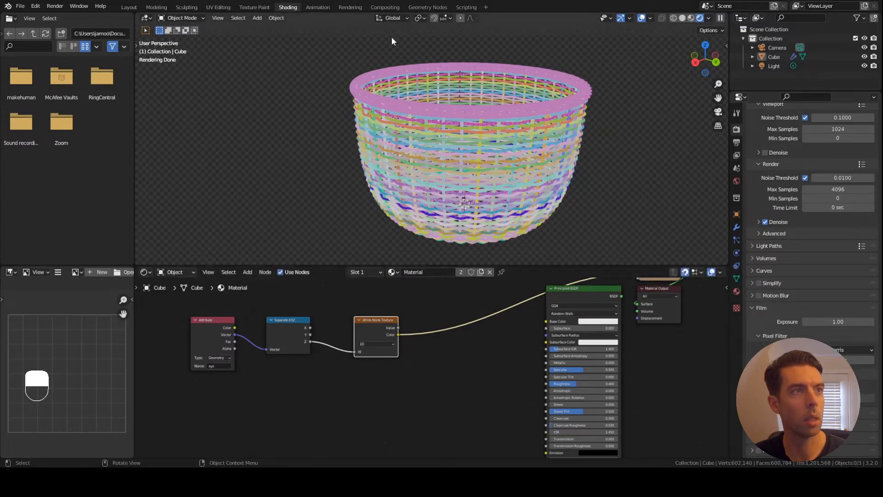
middle_click_drag(457, 68, 408, 38)
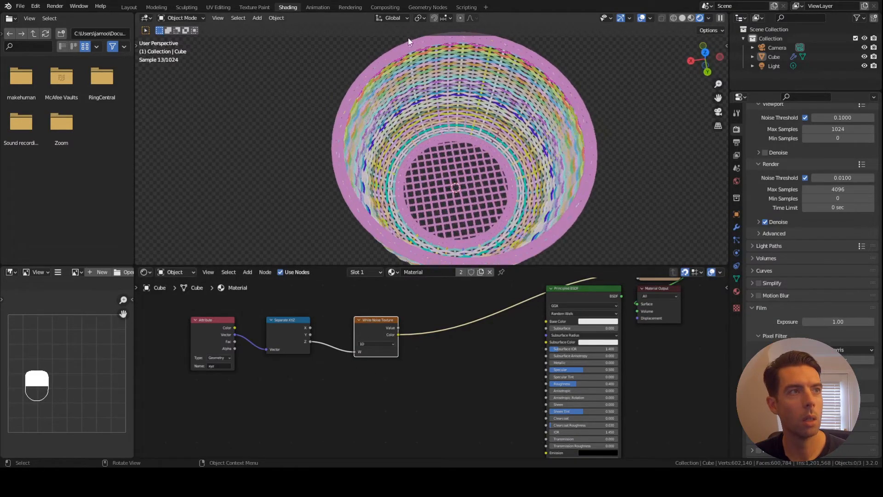
Step: Return to the Geometry Nodes workspace and move the Curve Circle node away from the attribute-capturing nodes
left_click(429, 8)
middle_click_drag(476, 181, 492, 131)
scroll(494, 122, "up", 4)
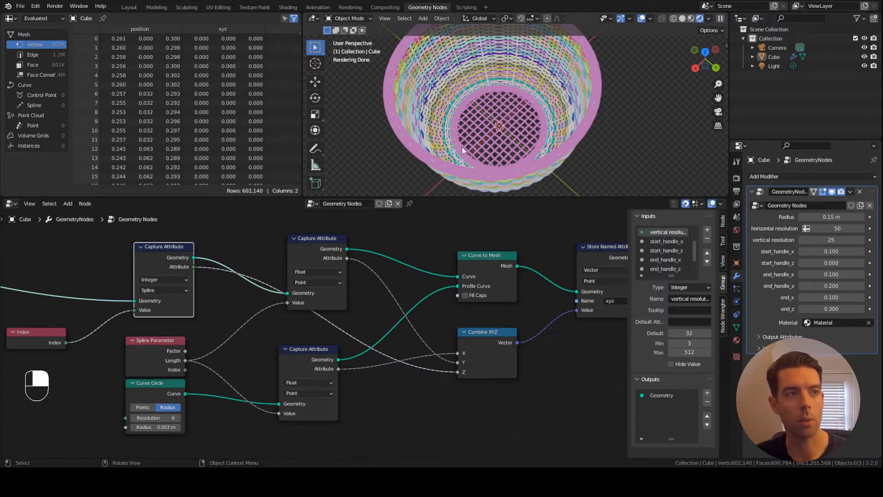
scroll(489, 288, "down", 3)
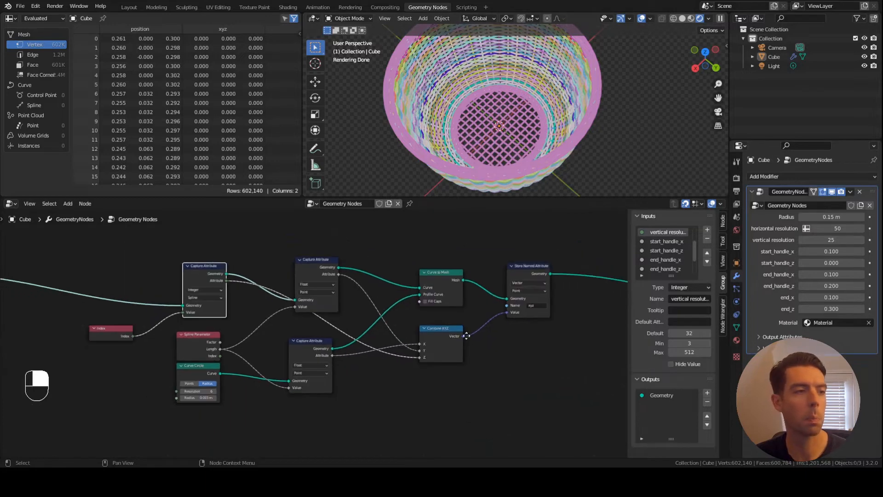
scroll(228, 338, "down", 1)
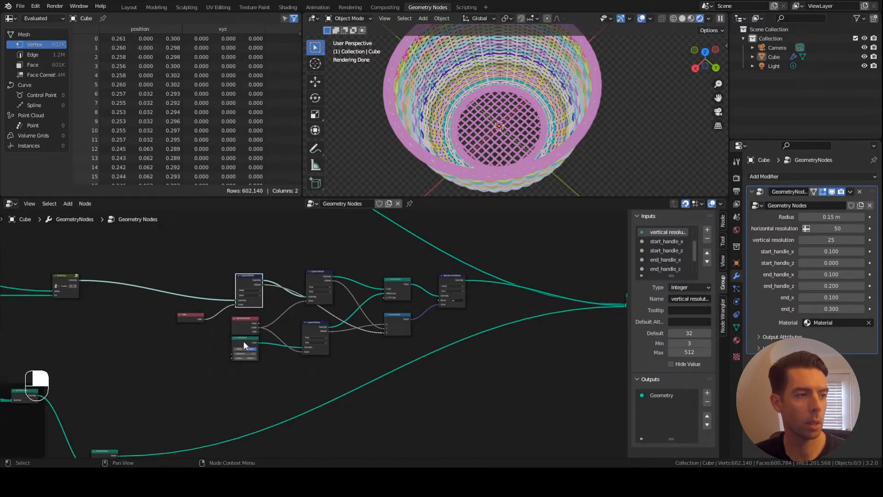
left_click_drag(244, 341, 138, 348)
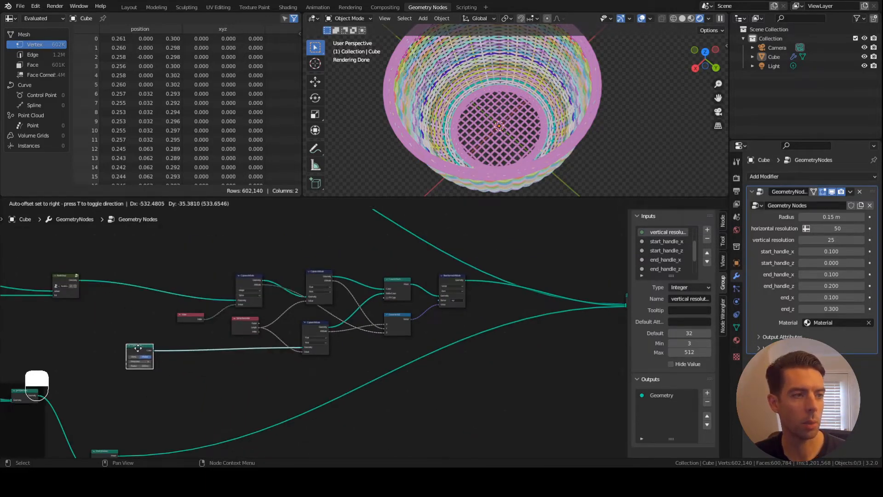
Step: Group the Index, Spline Parameter, Capture Attribute, Curve to Mesh, Combine XYZ and Store Named Attribute nodes, leaving out the Curve Circle
left_click_drag(190, 253, 454, 354)
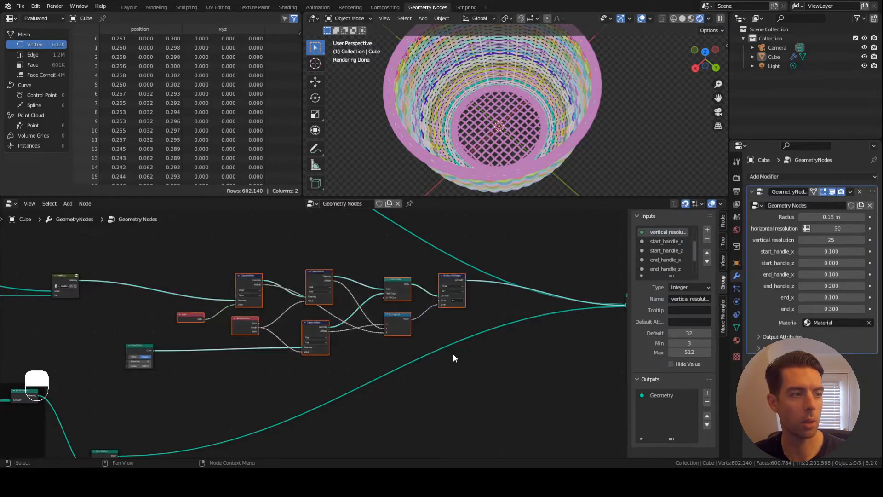
key("ctrl")
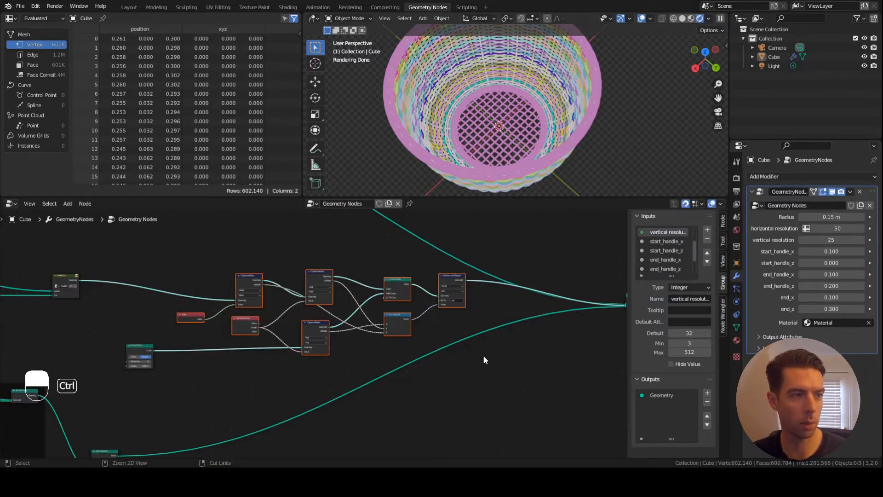
key("ctrl+g")
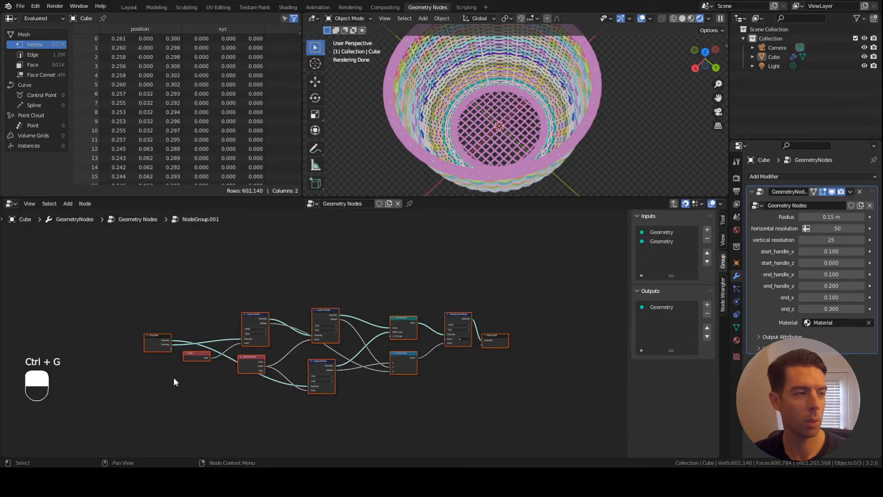
Step: Inside the new group, move the Group Input node aside and reorder the two Geometry inputs so the main curve comes first
key("Home")
middle_click_drag(233, 335, 358, 346)
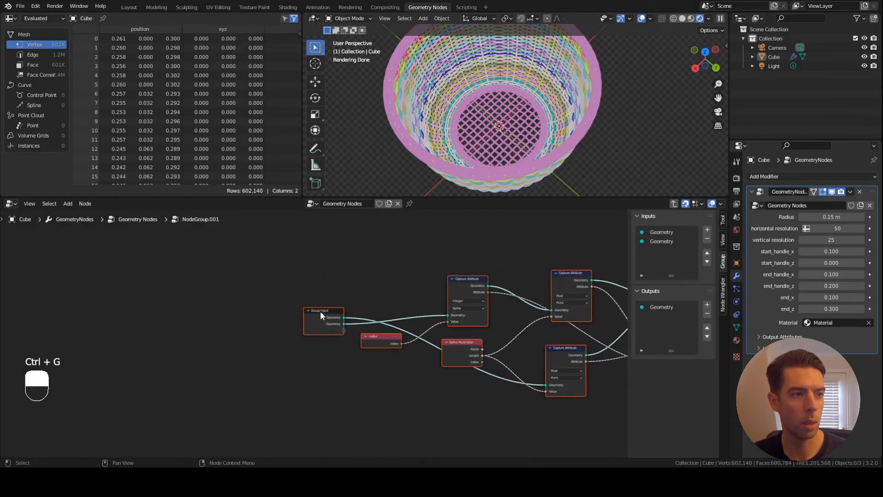
left_click_drag(321, 312, 286, 312)
left_click(322, 292)
left_click(670, 232)
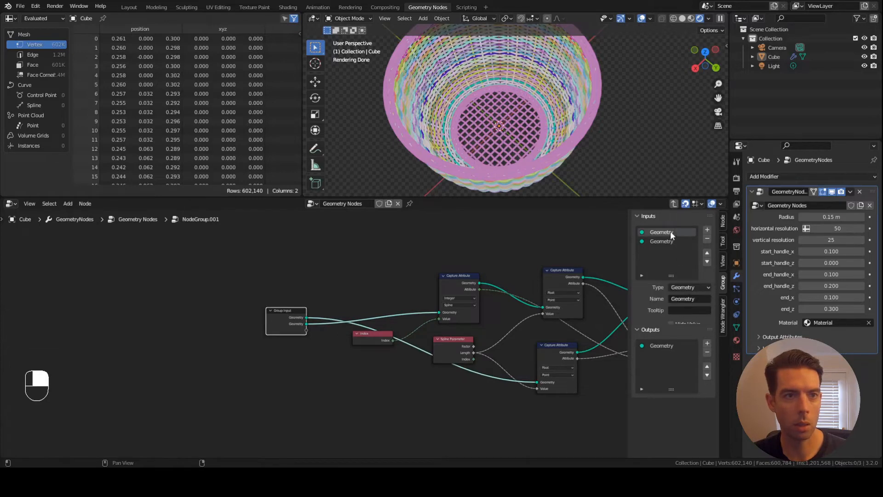
left_click(708, 255)
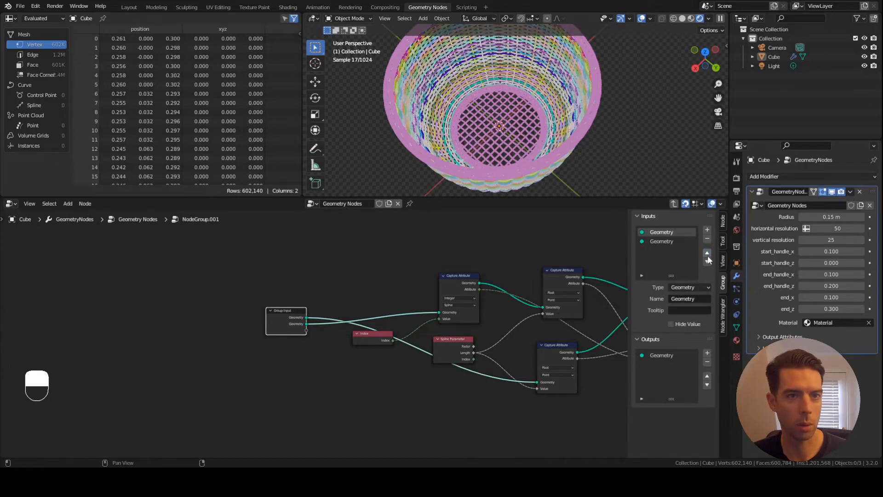
left_click(708, 261)
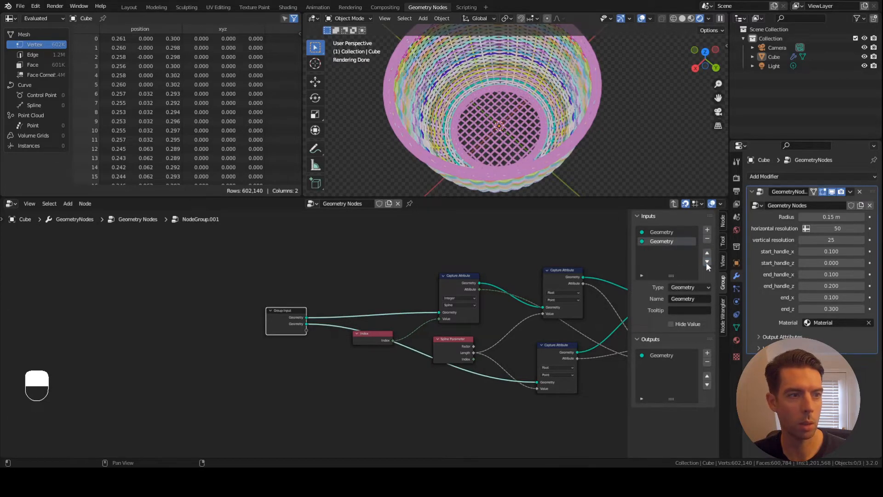
left_click(494, 381)
Step: Rename the group's second Geometry input to "profile curve" and the first one to "curve"
middle_click_drag(545, 358, 481, 341)
scroll(481, 341, "down", 1)
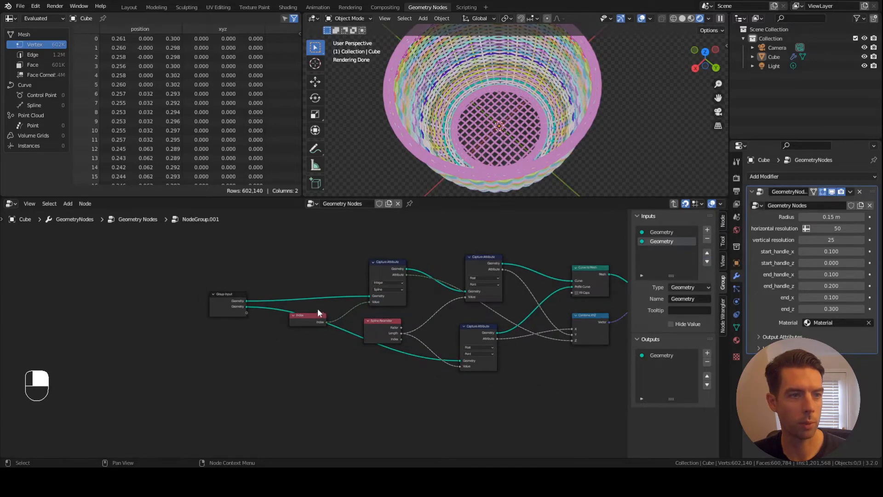
double_click(690, 241)
type("profile curve")
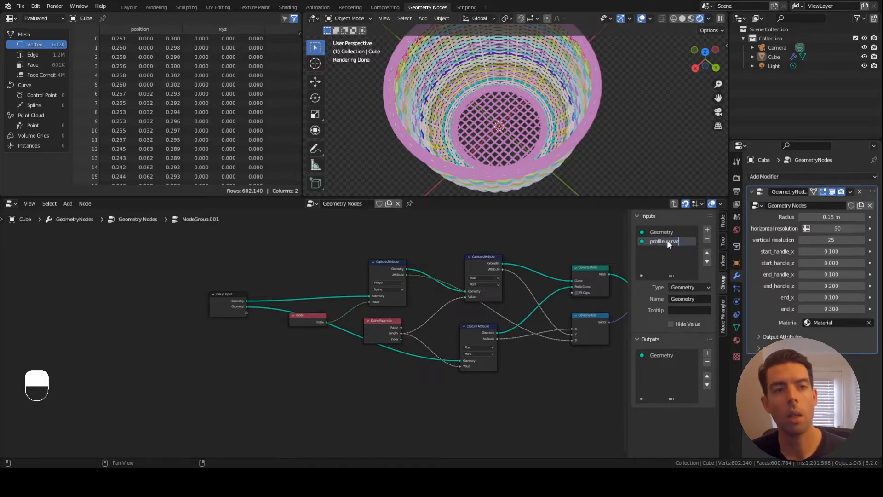
key("Return")
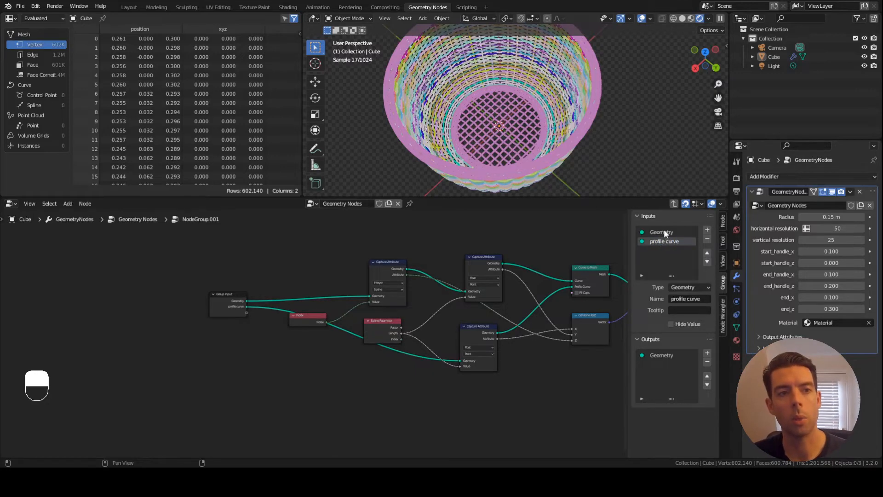
double_click(664, 229)
type("curve")
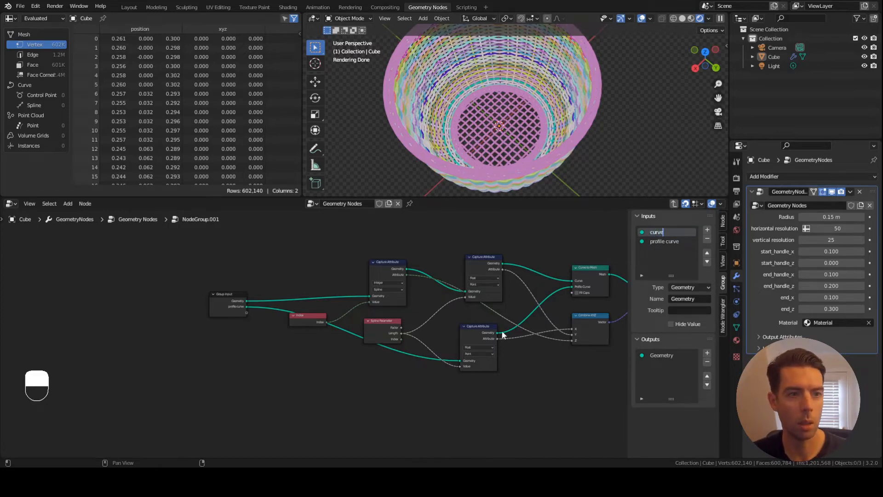
key("Return")
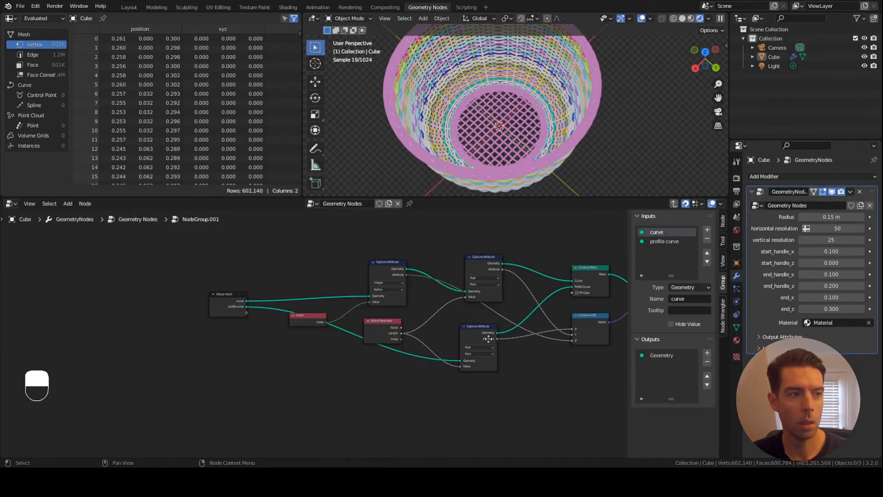
middle_click_drag(494, 338, 387, 340)
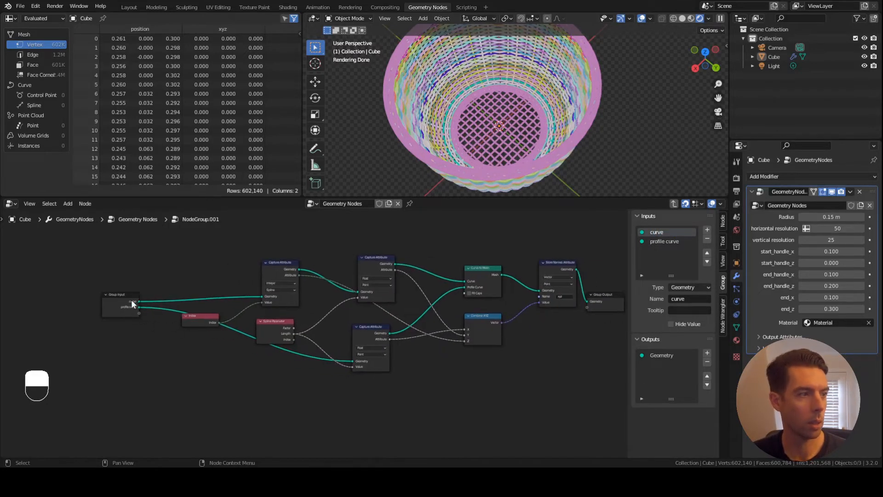
Step: Leave the group, rename its node group to "curve to mesh with xyz", and widen the node to fit the name
key("Tab")
middle_click_drag(306, 337, 363, 313)
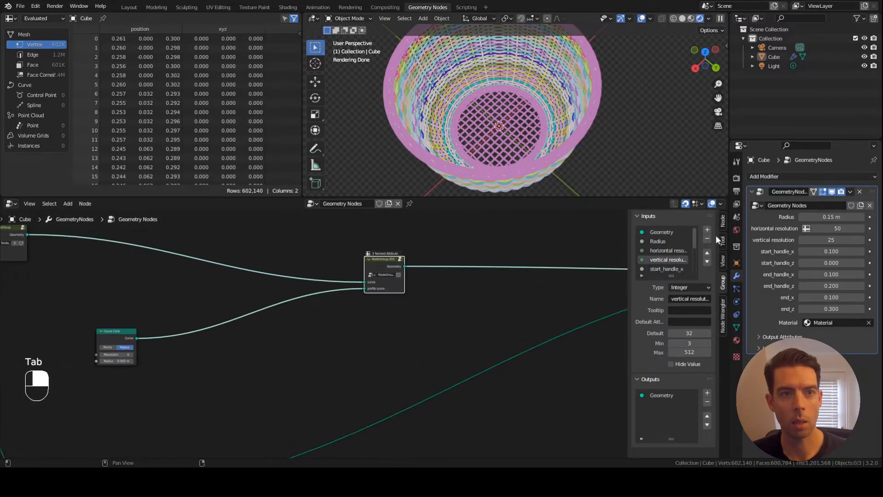
left_click(722, 222)
left_click(673, 281)
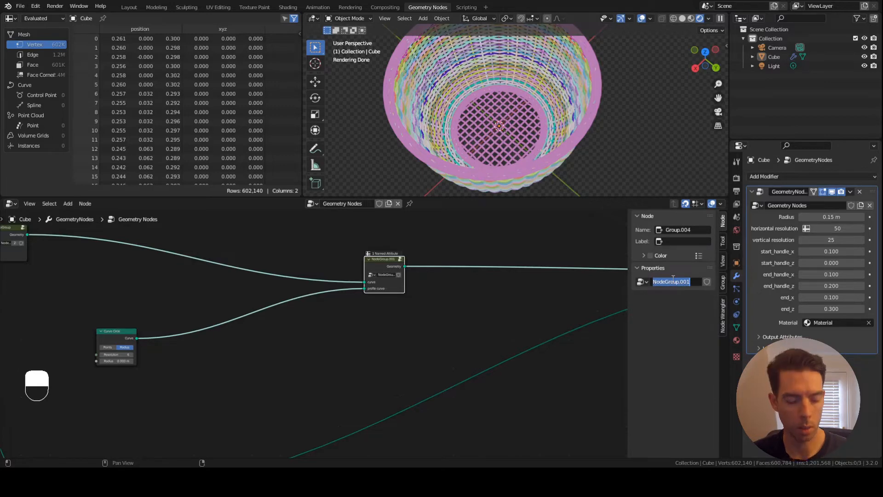
type("c")
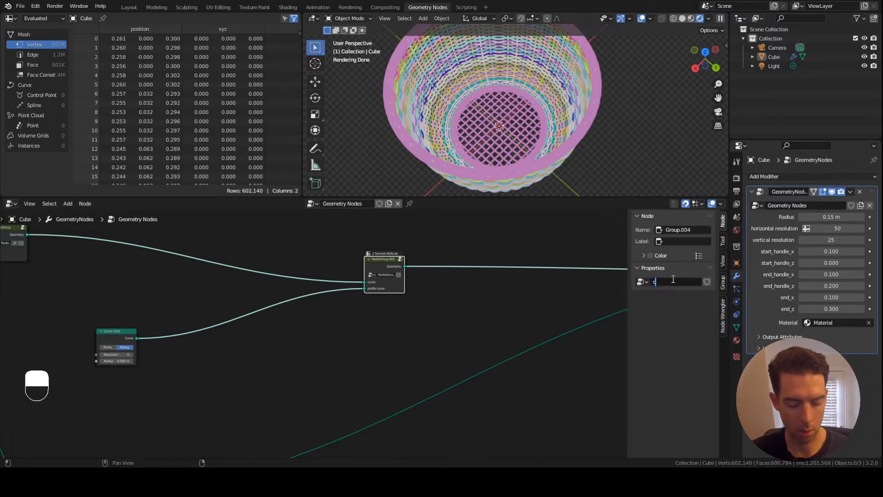
type("urve to mes")
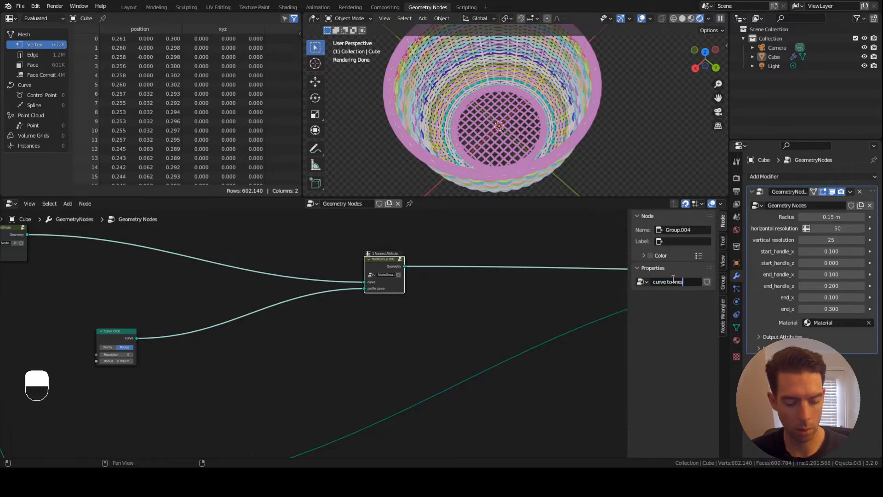
type("h with xyz")
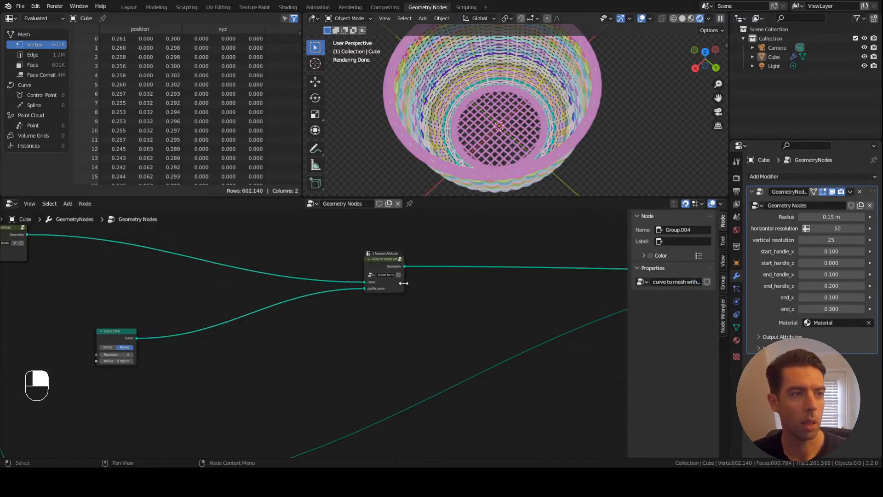
left_click_drag(405, 282, 421, 276)
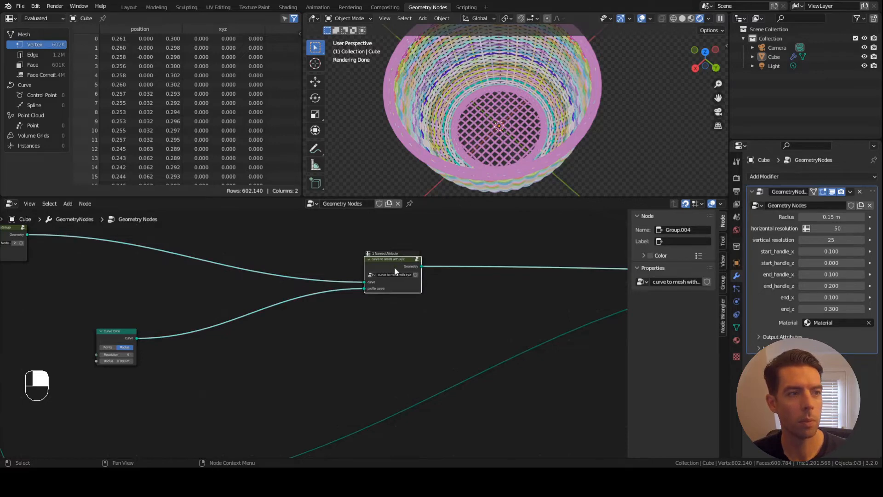
scroll(393, 267, "up", 2)
scroll(412, 284, "down", 6)
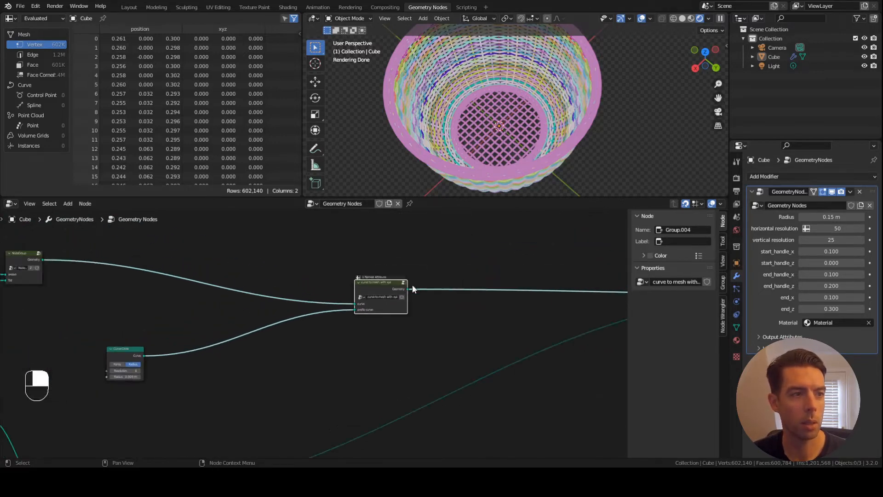
middle_click_drag(389, 330, 461, 312)
scroll(415, 372, "down", 1)
middle_click_drag(415, 372, 412, 365)
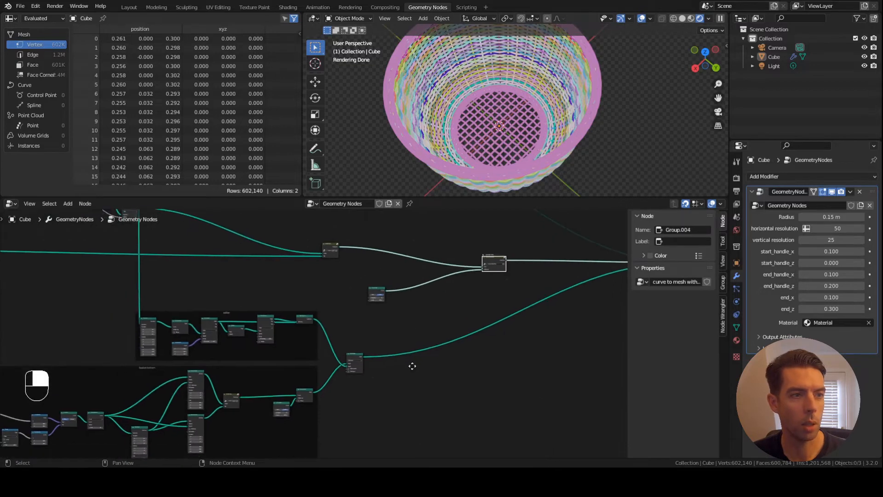
Step: Duplicate the "curve to mesh with xyz" node onto the basket bottom's curve link and connect the Curve Circle to its profile curve input
key("shift+d")
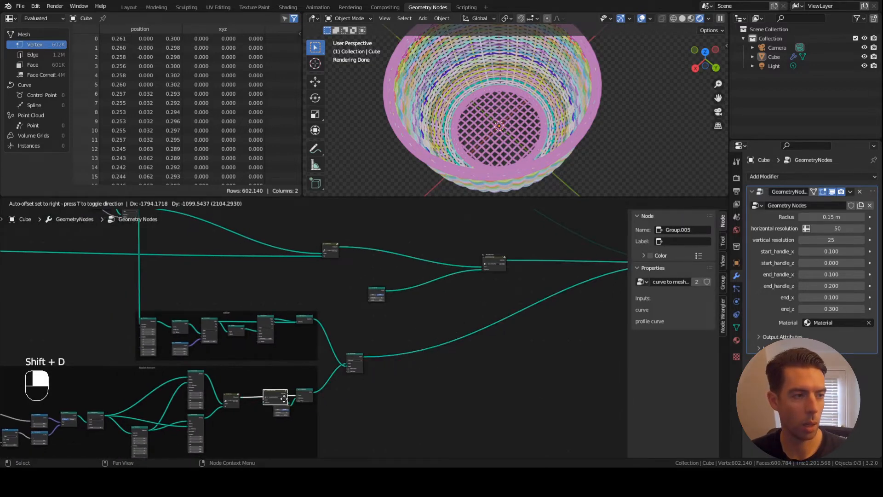
left_click(332, 421)
scroll(380, 374, "up", 3)
scroll(471, 393, "up", 3)
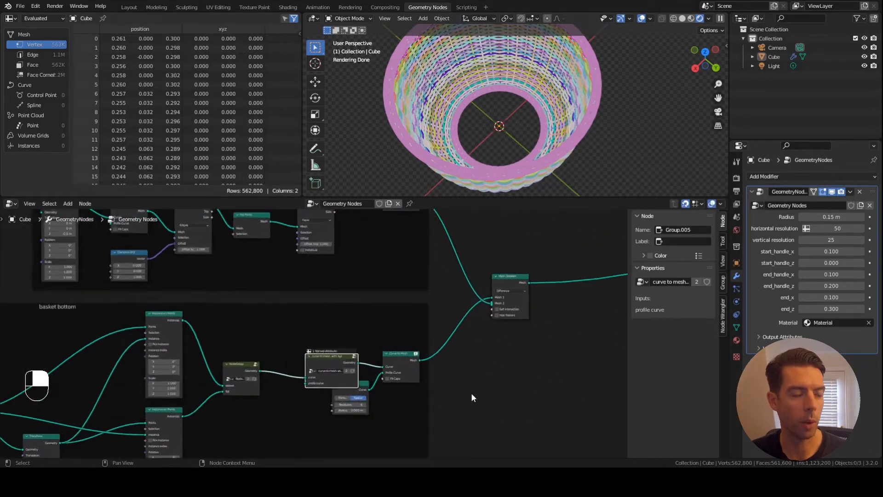
left_click_drag(360, 307, 345, 291)
left_click_drag(369, 341, 323, 326)
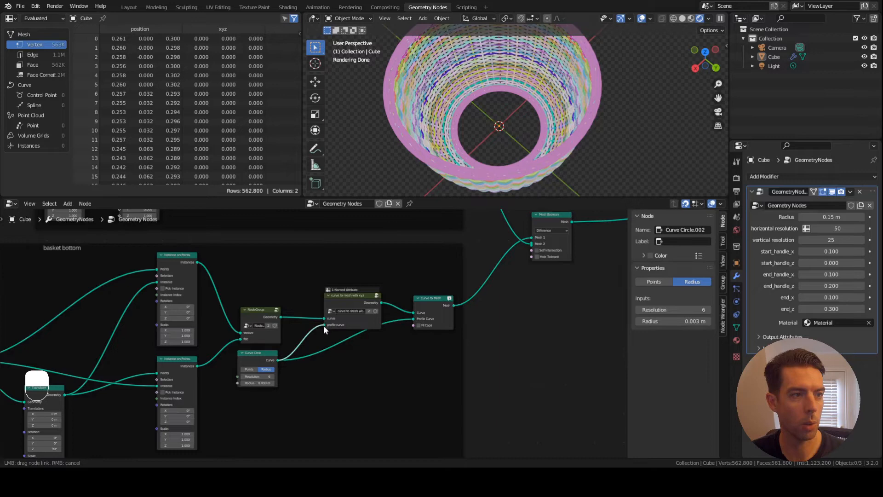
Step: Delete the basket bottom's old Curve to Mesh node while keeping the link, and shift the "curve to mesh with xyz" node into its place
left_click(436, 300)
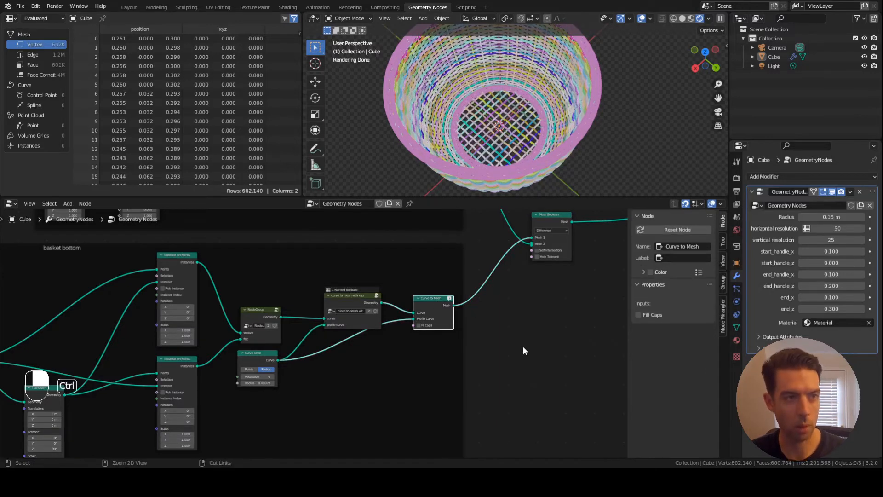
key("ctrl+x")
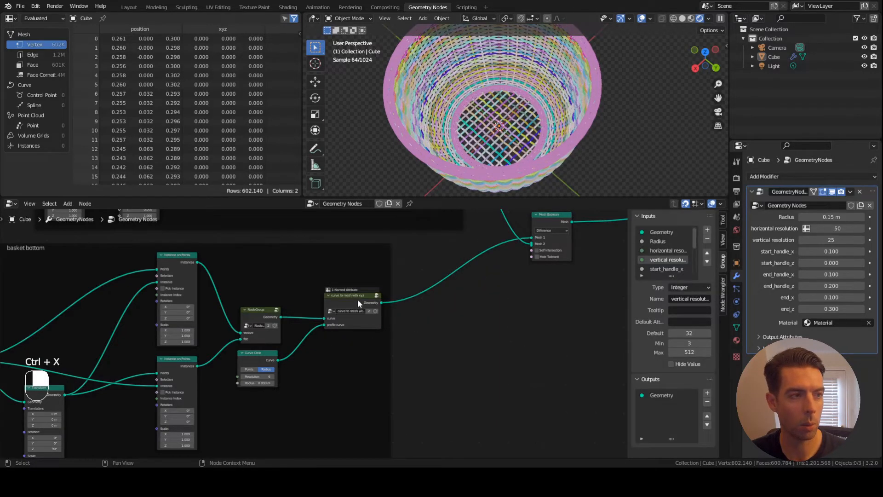
left_click_drag(343, 297, 380, 314)
Step: Examine the shading of the basket's bottom, sides and rim from several angles in the rendered view
scroll(488, 143, "up", 4)
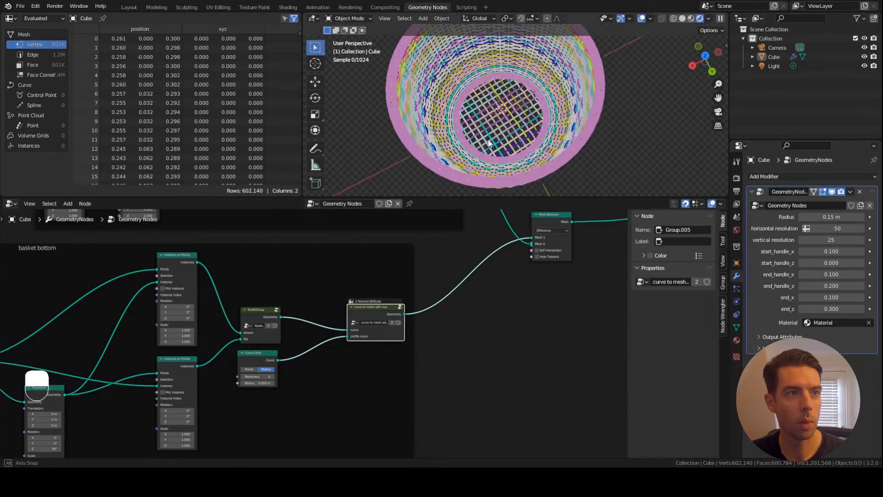
scroll(489, 142, "down", 1)
scroll(512, 144, "up", 1)
middle_click_drag(513, 144, 523, 121)
scroll(508, 137, "down", 3)
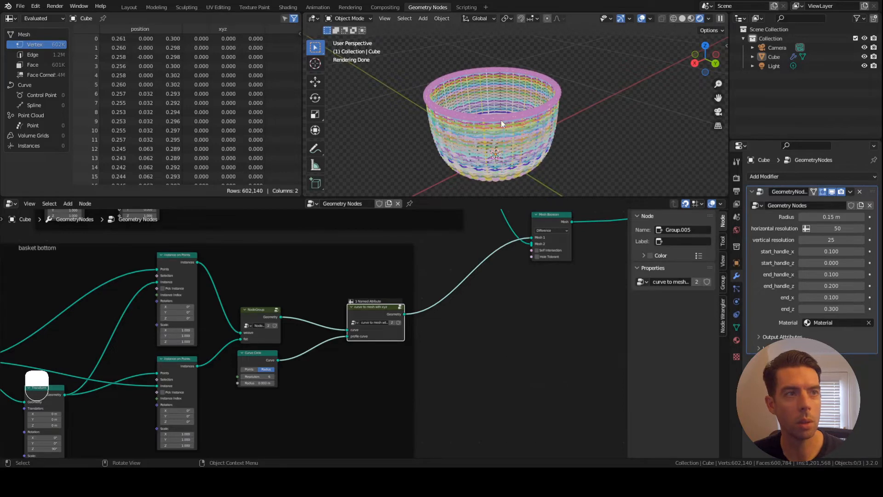
middle_click_drag(531, 154, 531, 186)
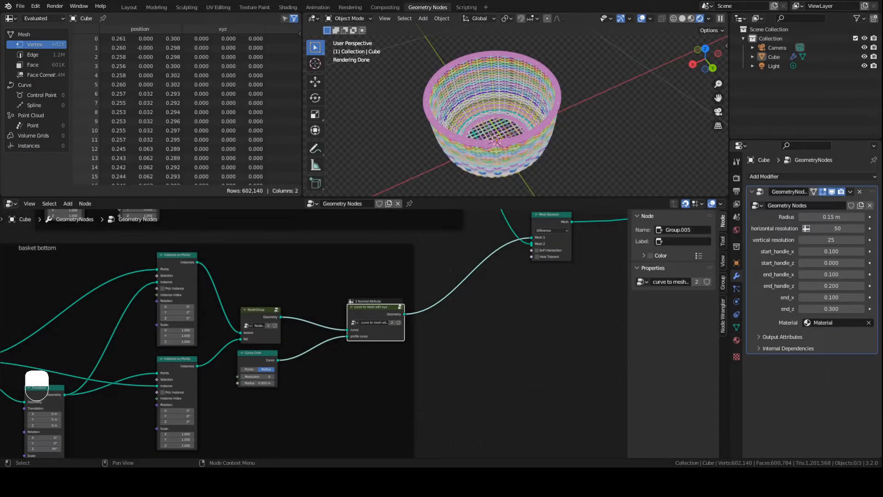
scroll(561, 108, "up", 3)
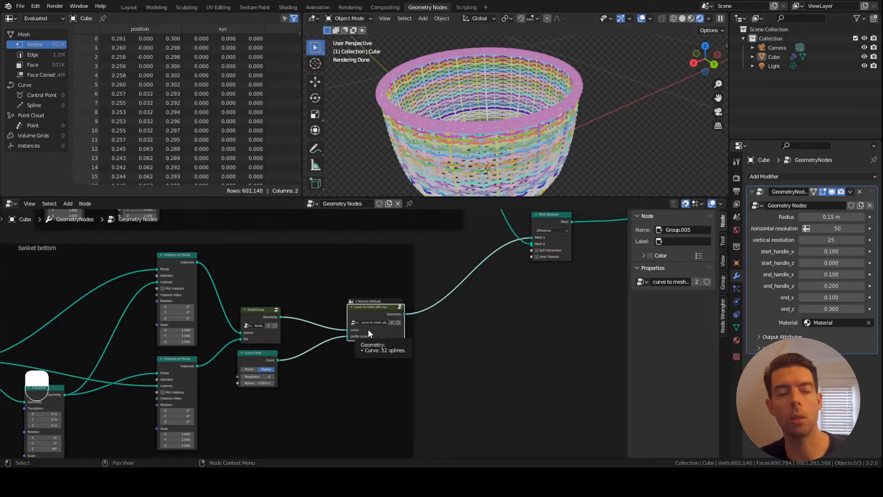
Step: Open the upper of the two twisted rim node groups for editing
scroll(441, 307, "down", 4)
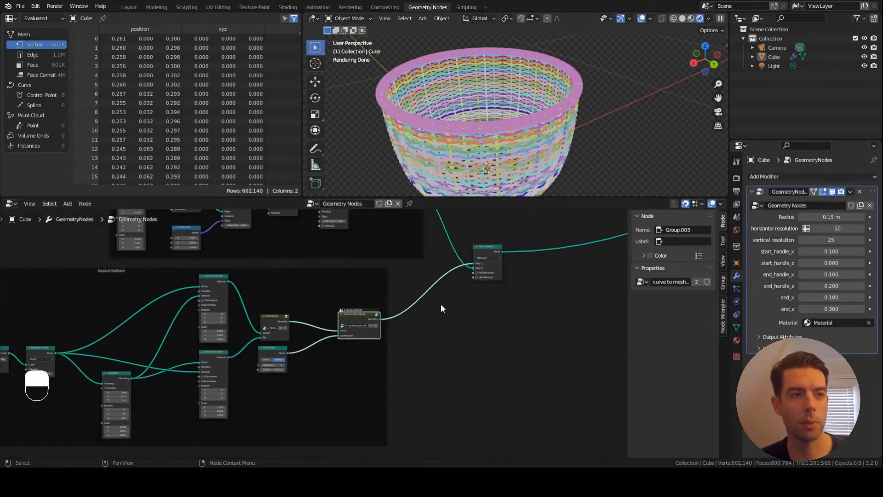
middle_click_drag(509, 307, 428, 375, "shift")
scroll(495, 307, "down", 4)
middle_click_drag(496, 285, 441, 342, "shift")
scroll(502, 305, "down", 3)
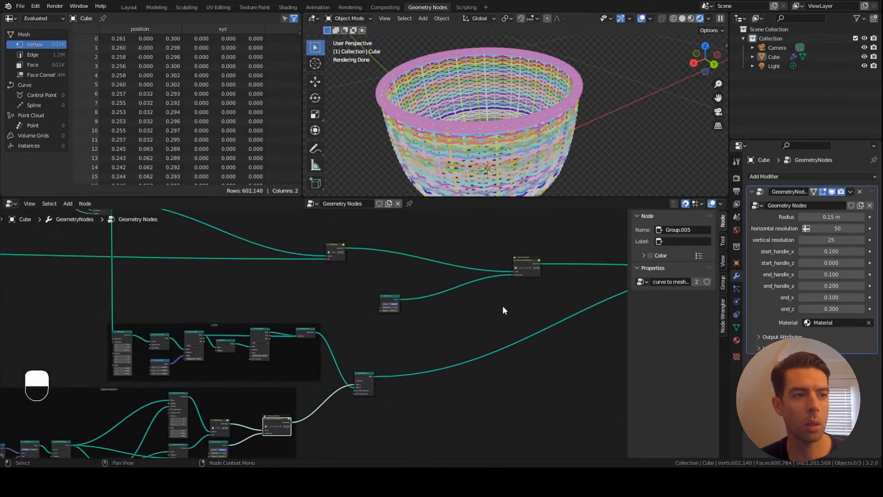
middle_click_drag(417, 287, 503, 399, "shift")
scroll(377, 255, "up", 7)
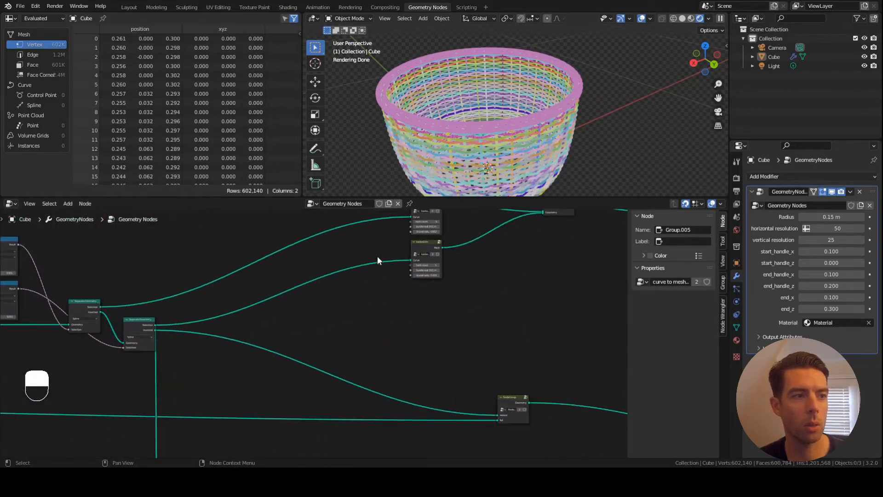
middle_click_drag(475, 335, 450, 399, "shift")
scroll(451, 275, "up", 5)
middle_click_drag(452, 273, 432, 305, "shift")
scroll(421, 299, "up", 2)
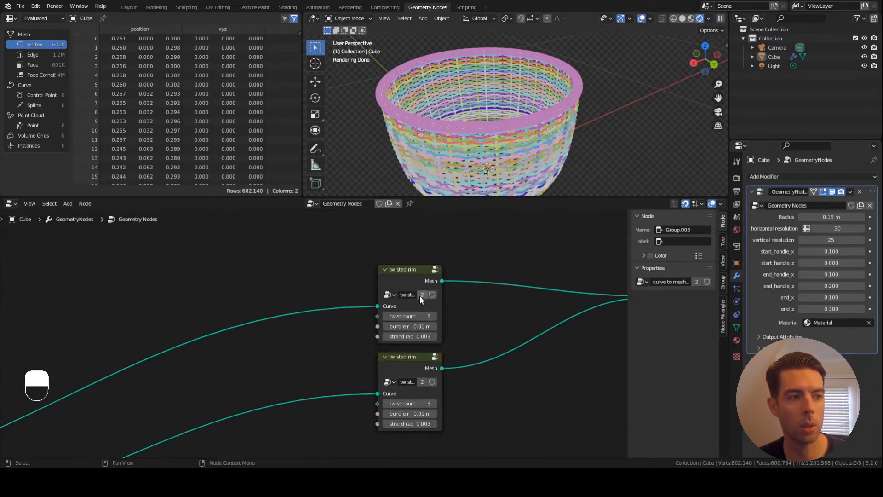
left_click(409, 273)
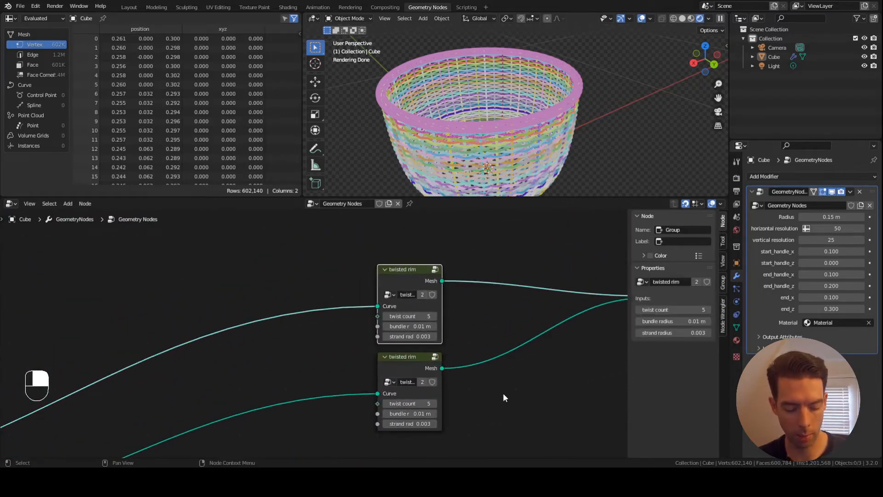
key("Tab")
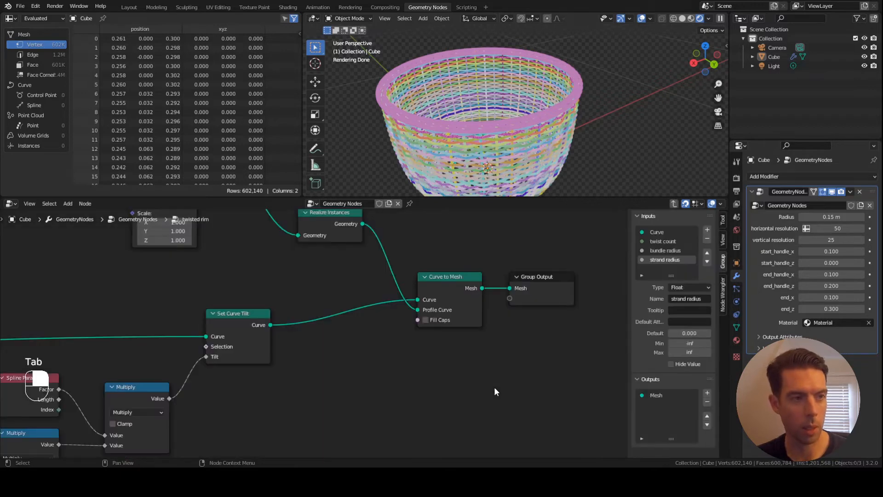
Step: Move the Curve to Mesh and Group Output nodes together away from the Realize Instances and Set Curve Tilt nodes to make room
scroll(385, 345, "down", 3)
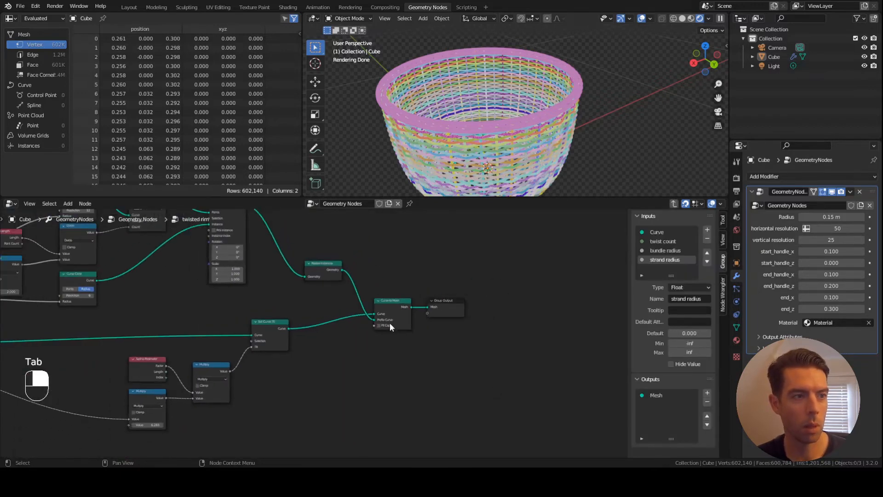
left_click_drag(373, 280, 470, 350)
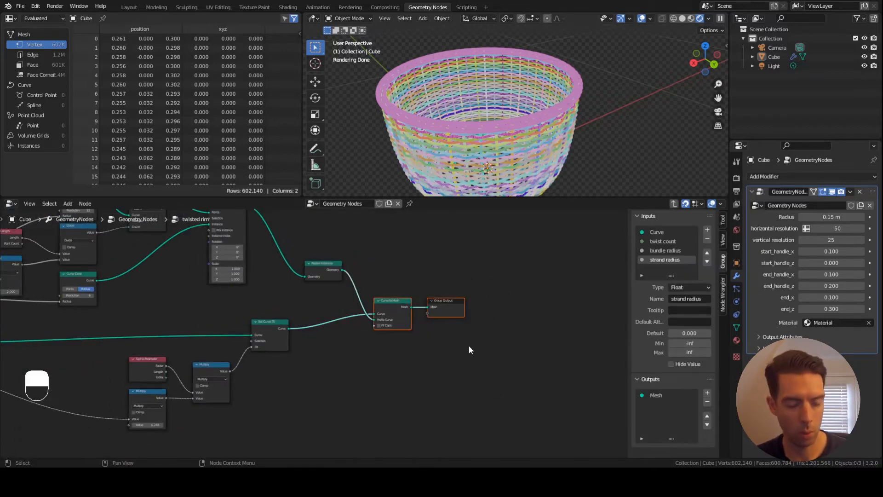
key("g")
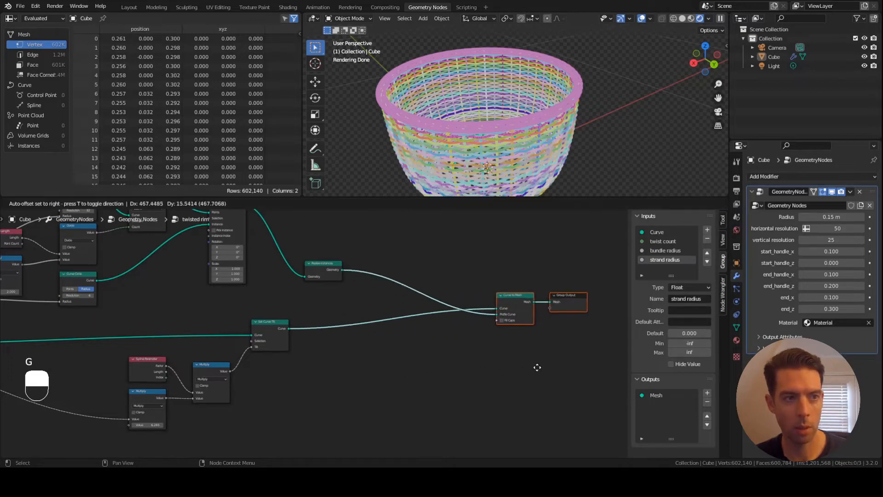
left_click(538, 367)
middle_click_drag(546, 353, 328, 345, "shift")
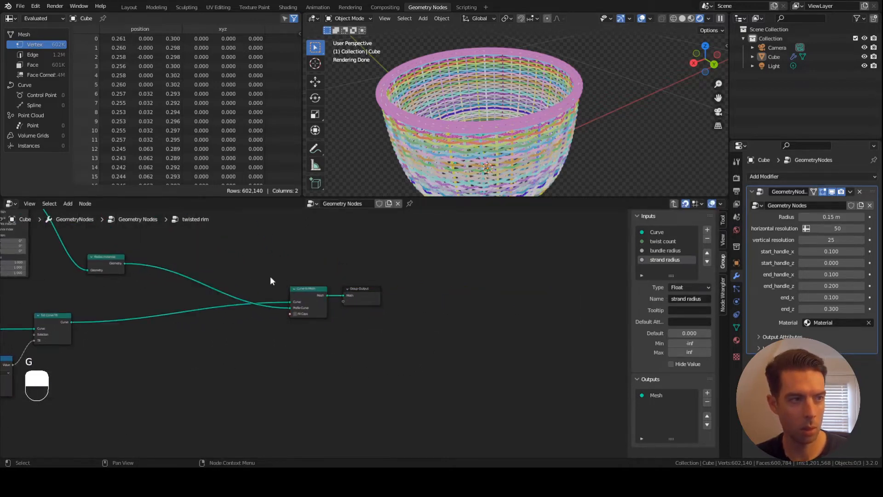
scroll(390, 338, "down", 2)
key("g")
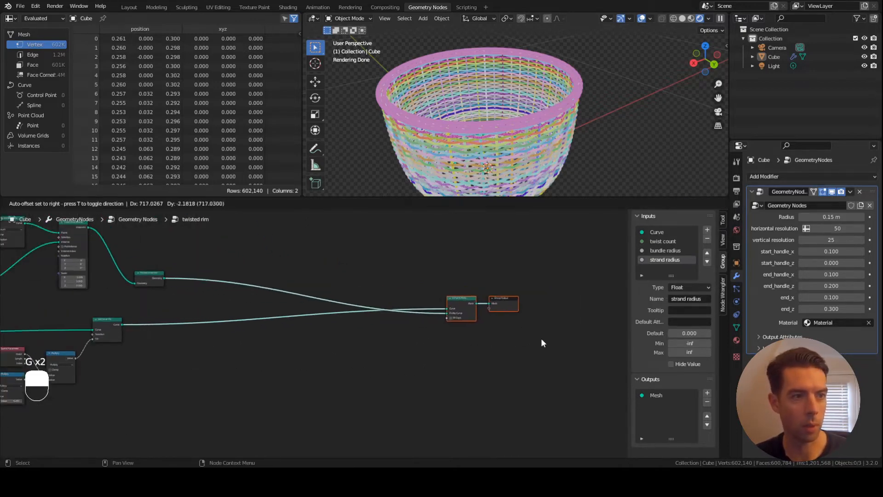
left_click(539, 339)
Step: Move the Group Output node farther from the Curve to Mesh node to leave a gap between them
scroll(517, 331, "up", 2)
middle_click_drag(517, 332, 400, 346, "shift")
scroll(400, 346, "up", 2)
left_click(456, 287)
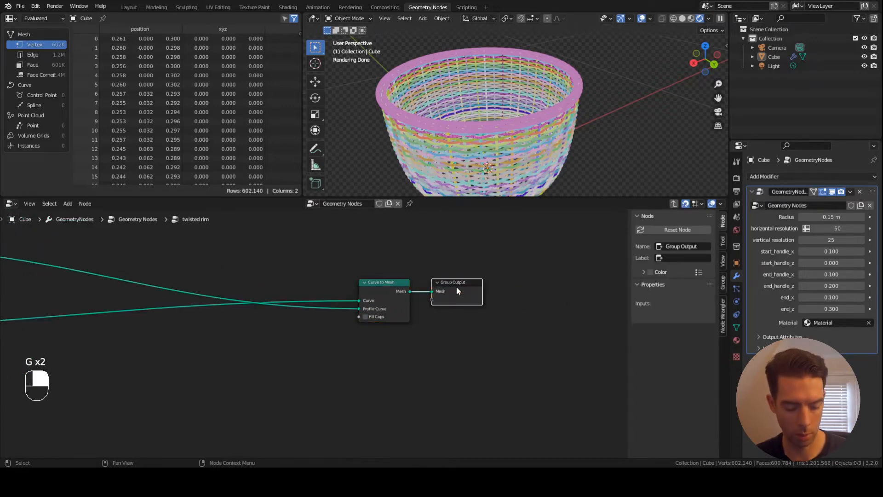
key("g")
left_click(550, 287)
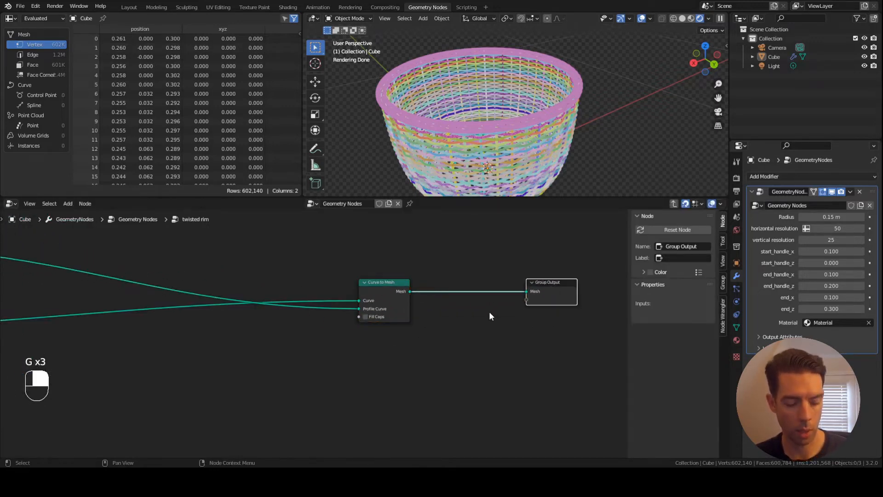
Step: Insert a Store Named Attribute node between Curve to Mesh and Group Output in the twisted rim group
key("F3")
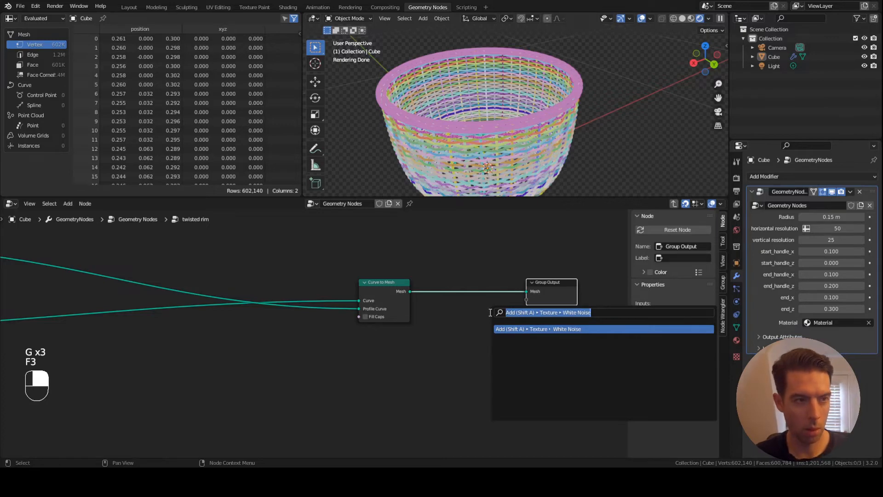
type("store")
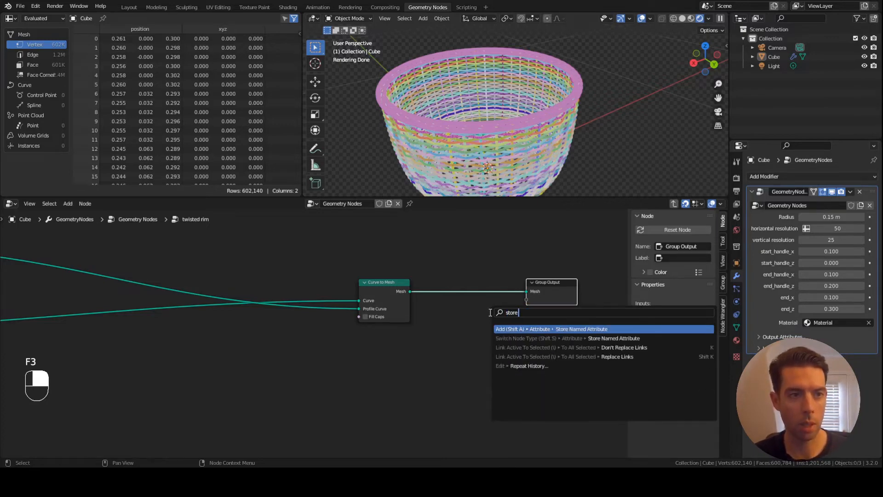
key("Return")
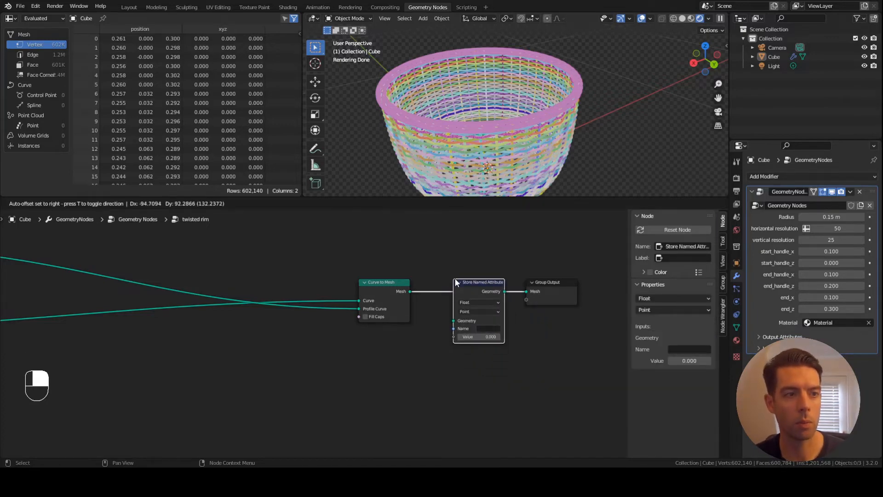
left_click(483, 326)
Step: Set the Store Named Attribute node's data type to Vector and name the attribute xyz
left_click(472, 312)
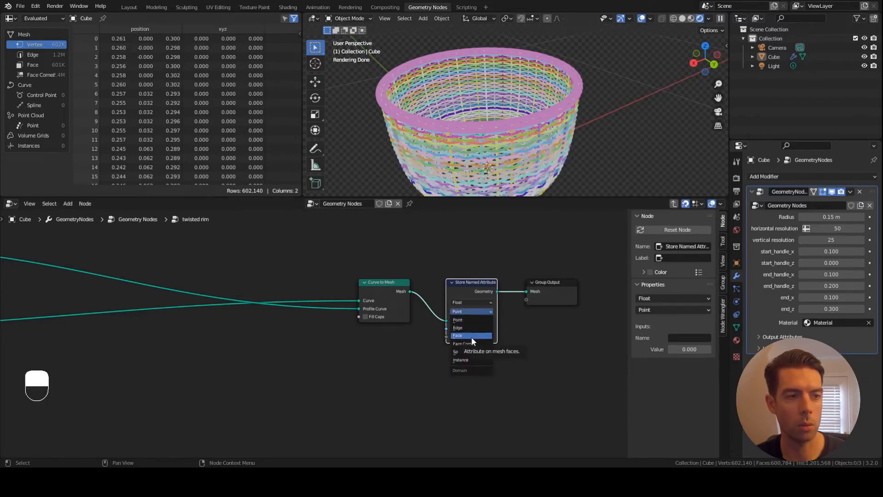
left_click(466, 304)
left_click(468, 300)
left_click(468, 302)
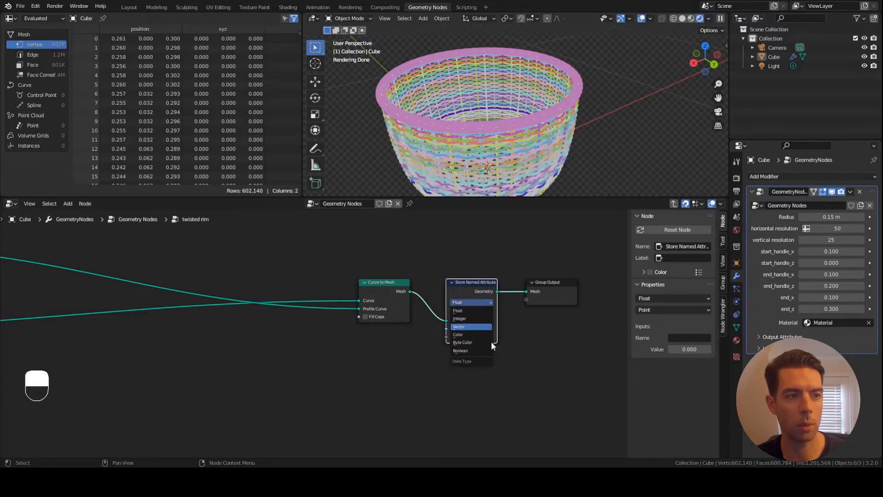
left_click(472, 326)
left_click(477, 328)
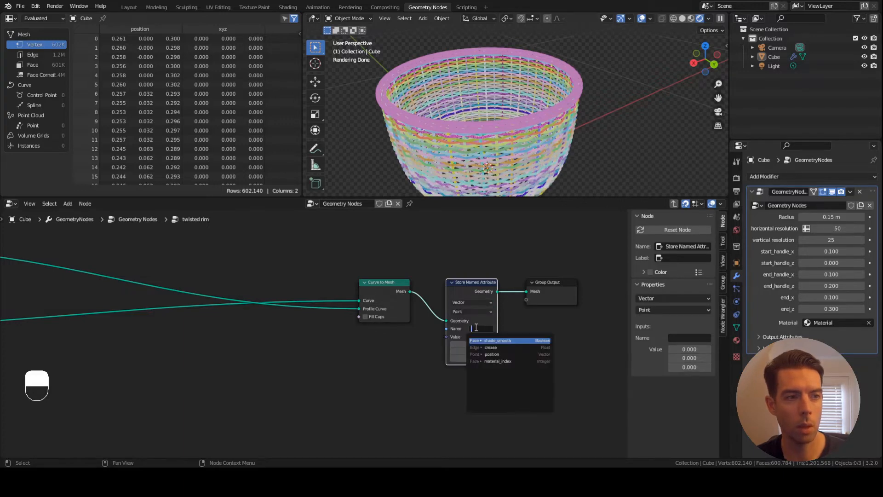
type("xyz")
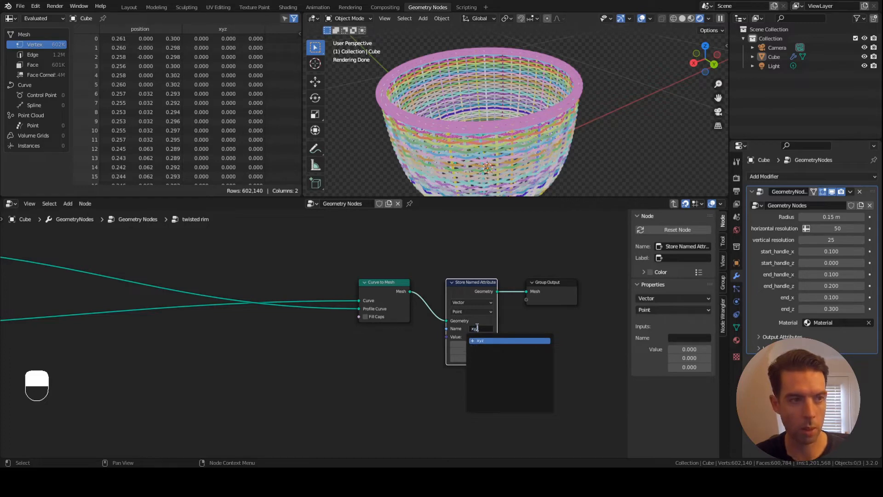
key("Return")
left_click(398, 363)
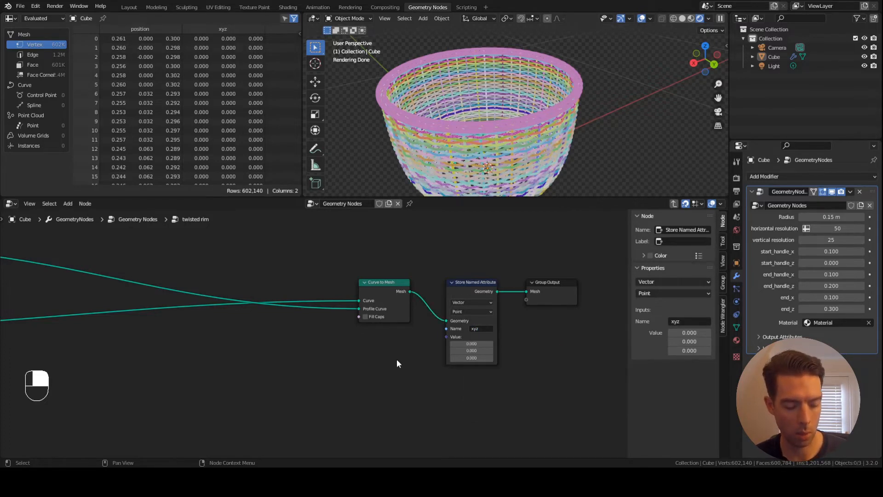
Step: Add a Combine XYZ node below Curve to Mesh and connect its Vector output to the Store Named Attribute's Value
key("F3")
type("com")
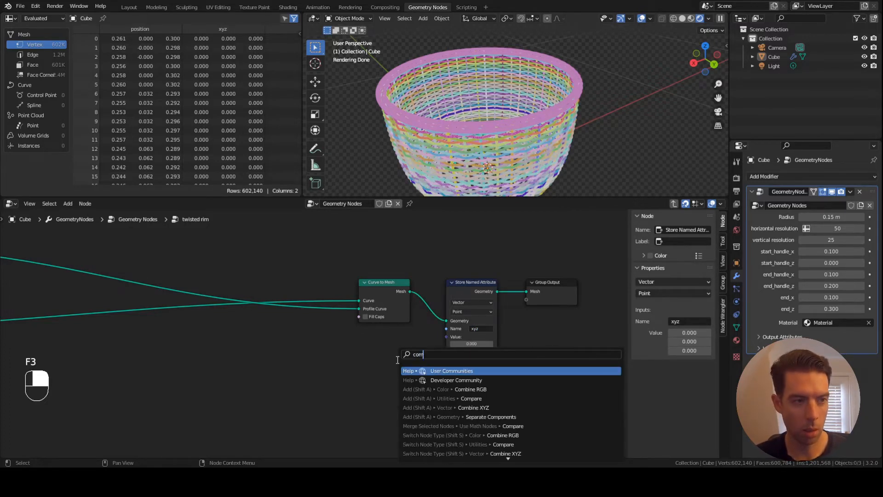
type("bine")
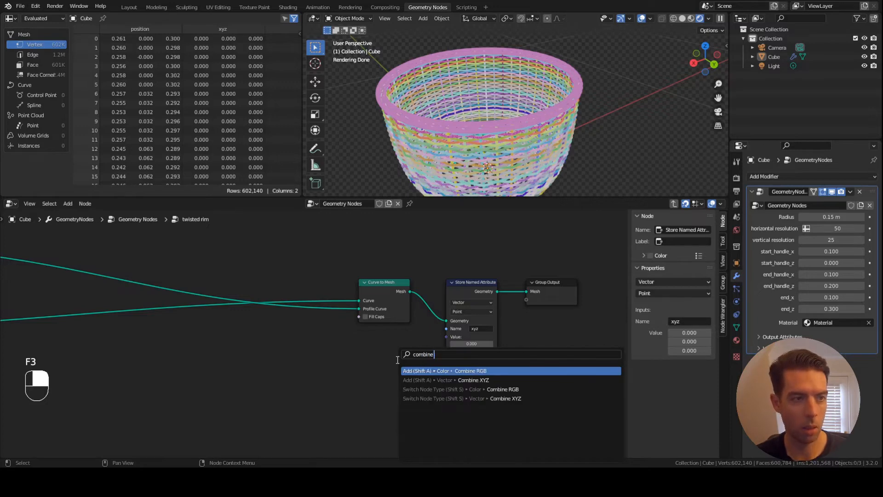
left_click(416, 380)
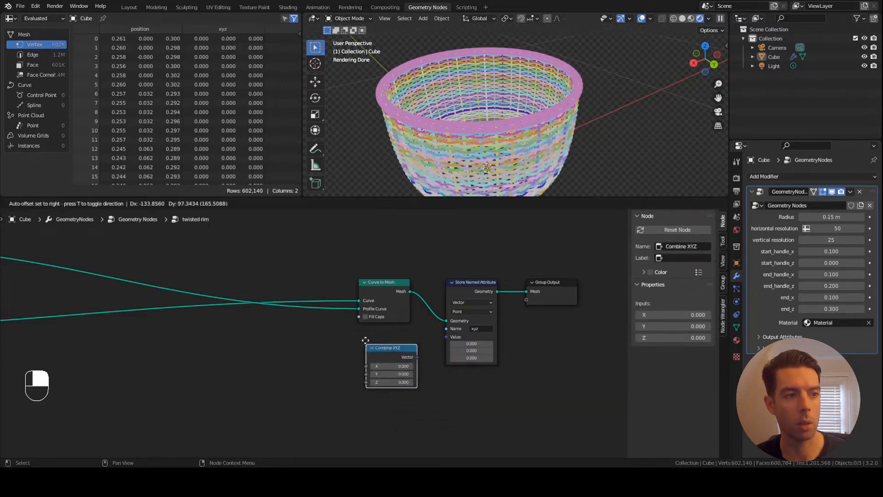
left_click(360, 340)
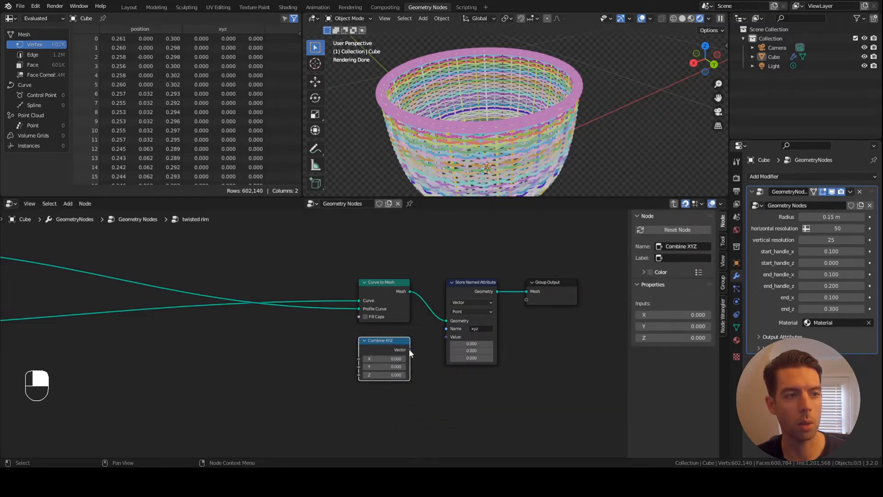
left_click_drag(410, 349, 441, 339)
left_click_drag(424, 374, 424, 373)
Step: Switch to the Shading workspace and preview the Separate XYZ node's X output on the basket material
scroll(424, 373, "down", 2)
middle_click_drag(422, 370, 477, 360)
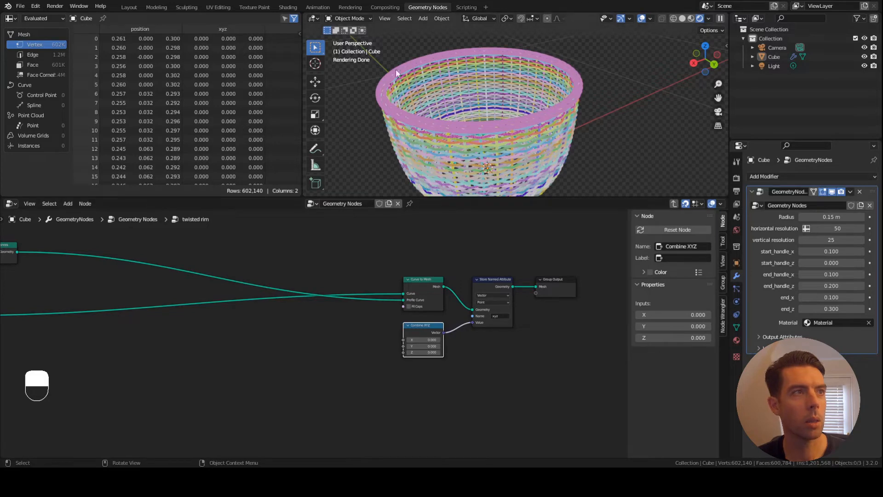
left_click(288, 7)
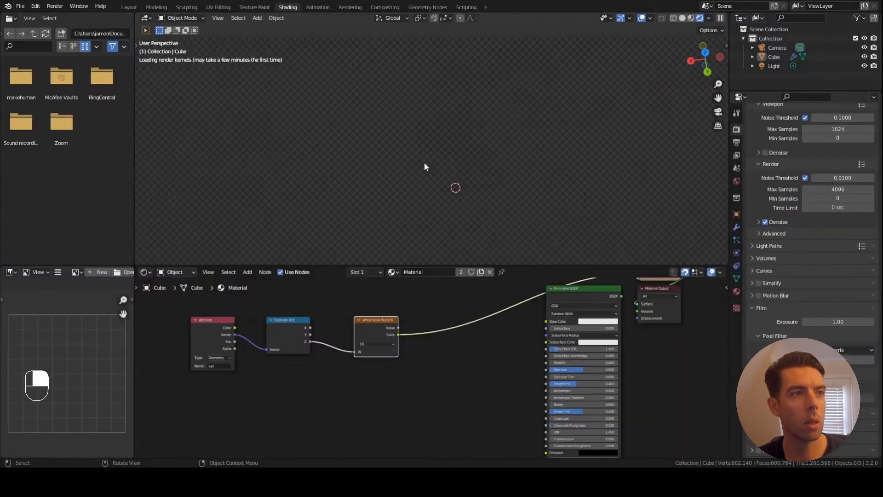
left_click(281, 321, "ctrl+shift")
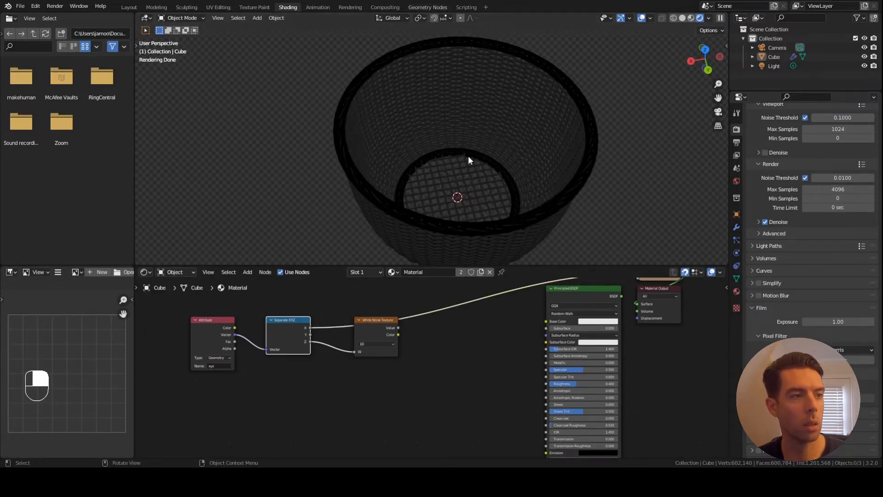
Step: Return to the Geometry Nodes workspace and move the Realize Instances node higher in the twisted rim group
left_click(428, 8)
mouse_move(238, 292)
middle_mouse_down()
mouse_move(301, 305)
mouse_move(240, 300)
middle_mouse_up()
left_click(211, 281)
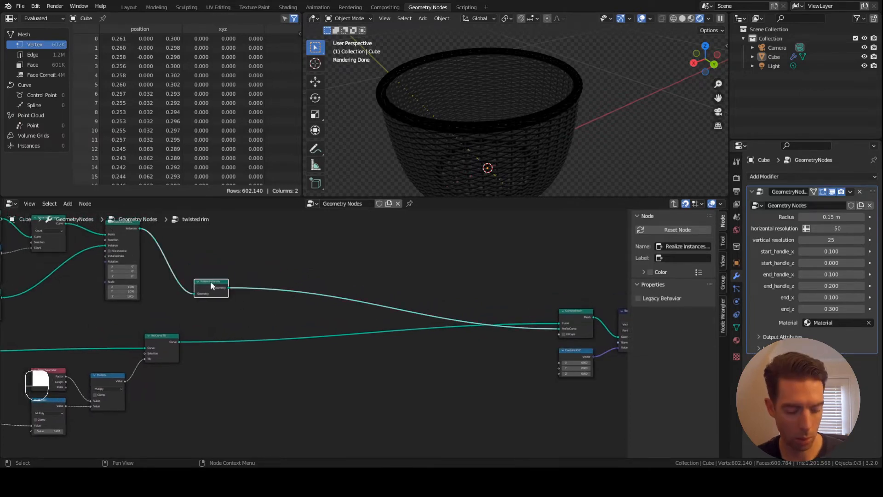
key("g")
left_click(214, 251)
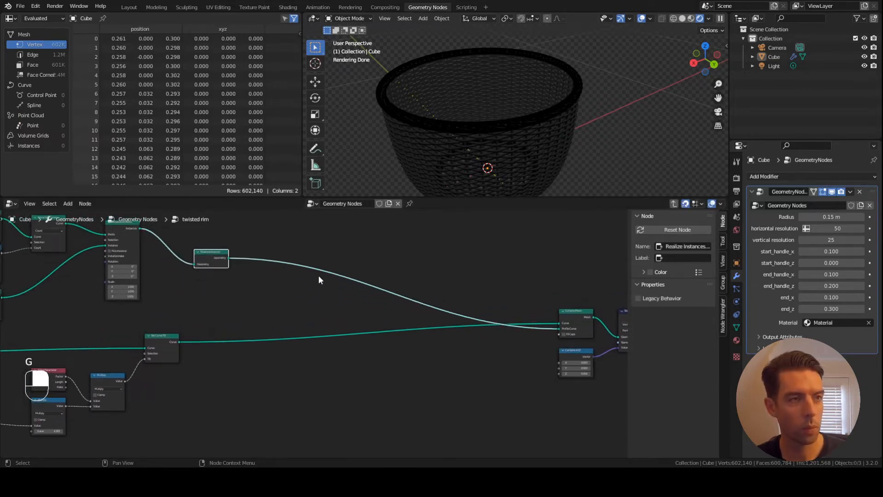
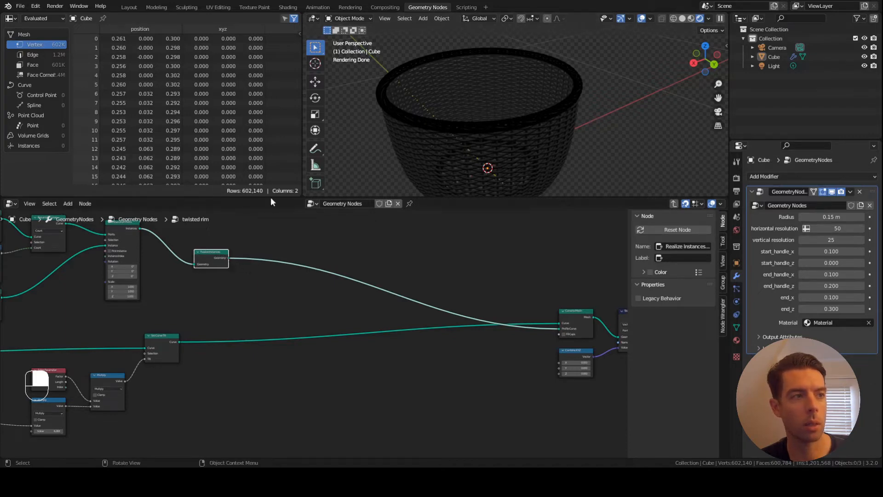
middle_click_drag(223, 219, 339, 310)
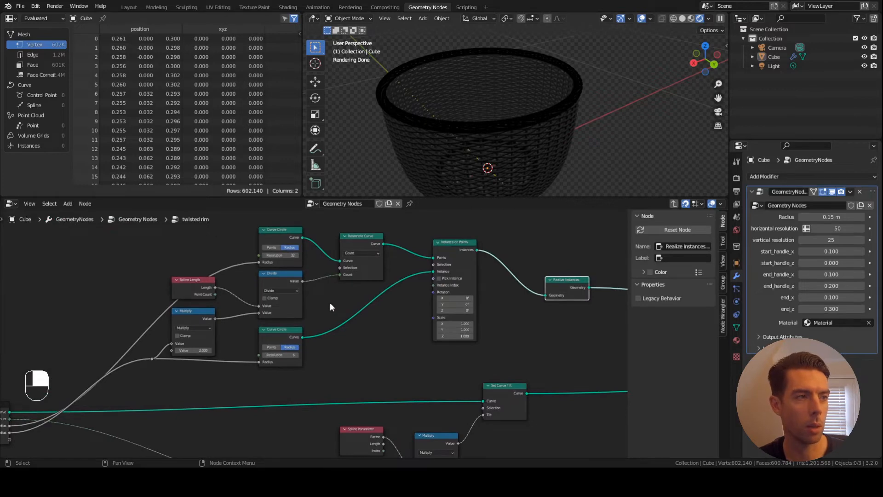
left_click(465, 239, "ctrl+shift")
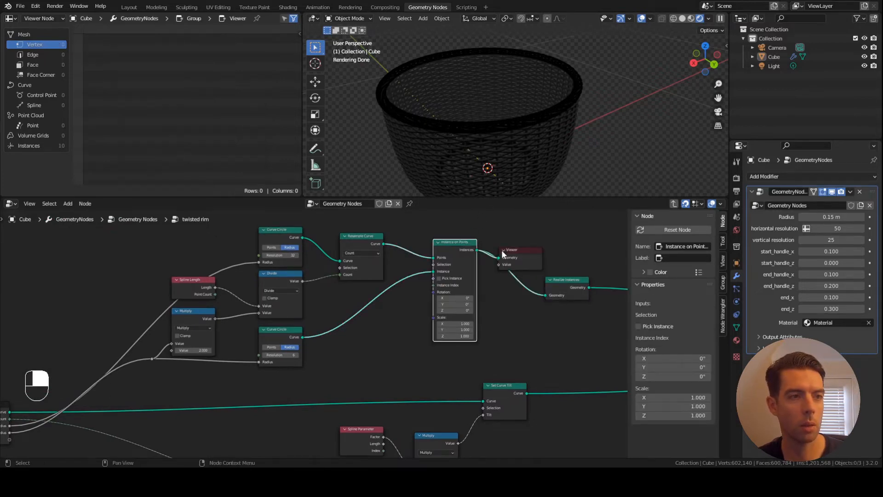
mouse_move(529, 255)
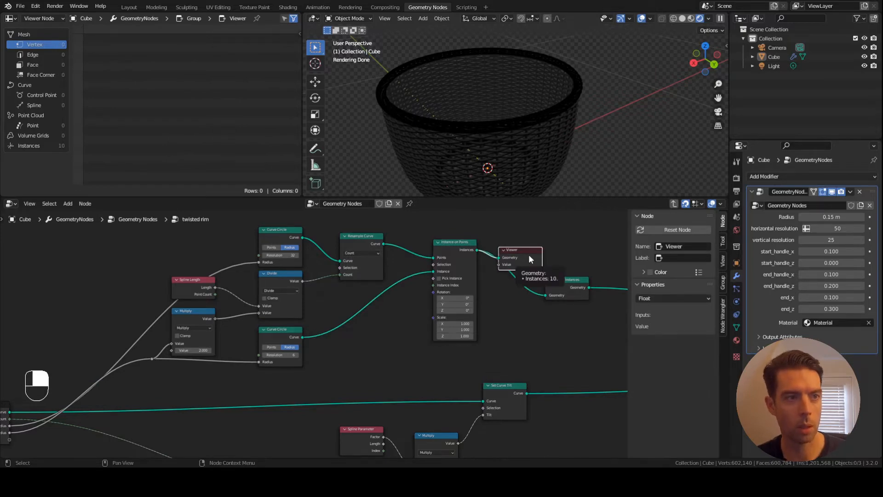
key("x")
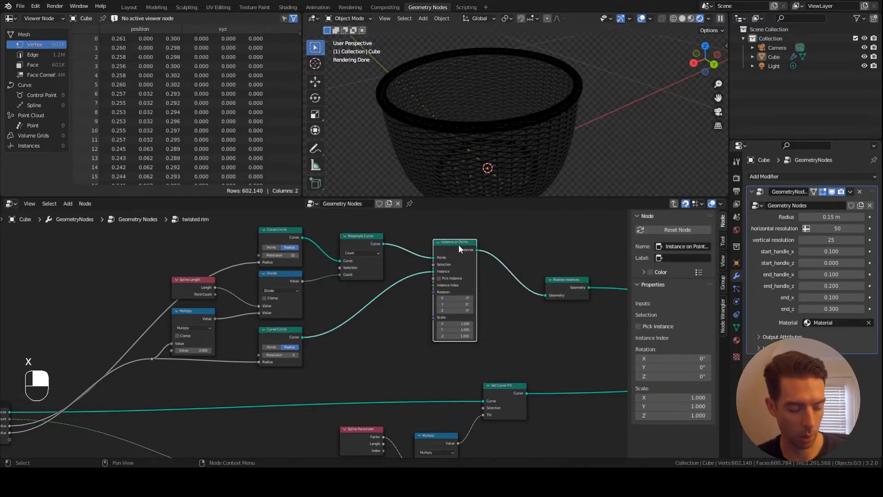
Step: Preview the Instance on Points output in the 3D viewport and frame the object to examine the instanced circles up close
left_click(459, 246, "alt+shift")
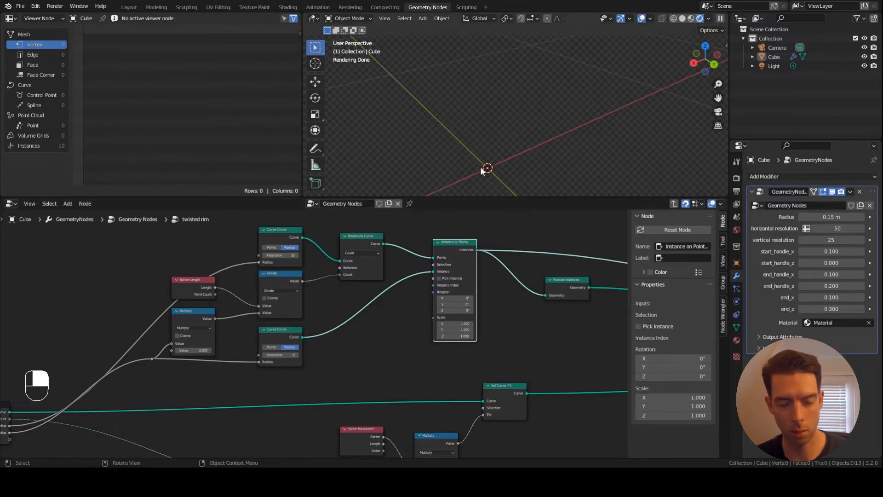
mouse_move(487, 168)
middle_mouse_down()
mouse_move(487, 138)
mouse_move(483, 177)
mouse_move(479, 164)
middle_mouse_up()
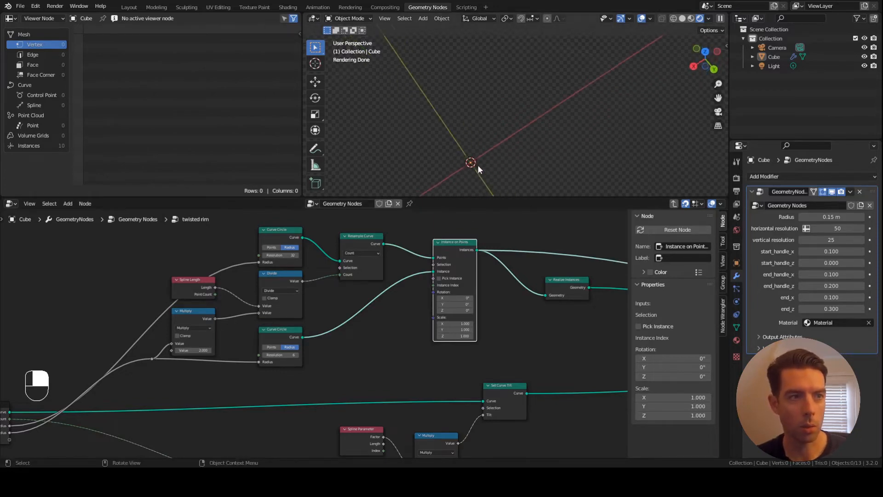
left_click(471, 163)
key("KP_Decimal")
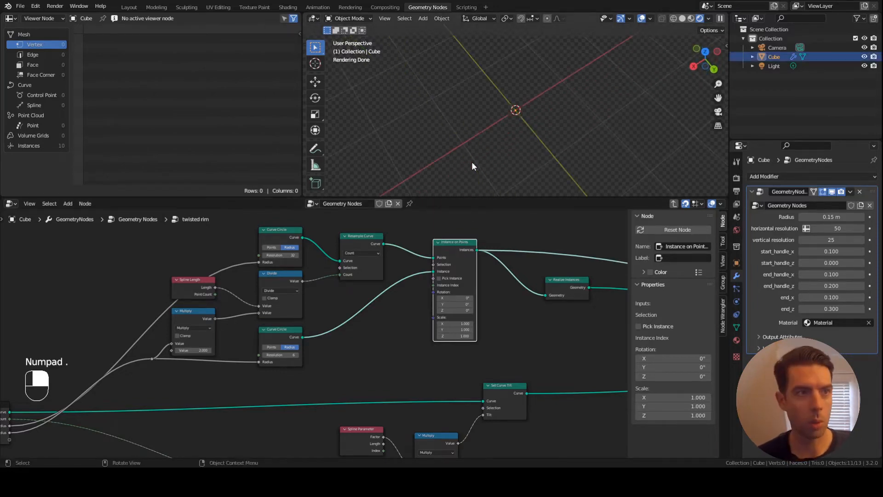
scroll(509, 120, "up", 6)
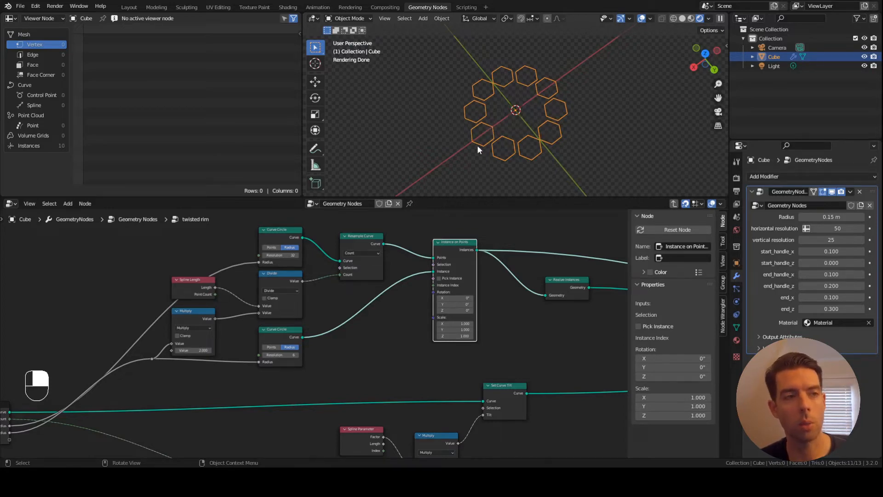
Step: Exit the twisted rim group and route the Set Material output back to the Group Output to show the whole basket
scroll(526, 275, "down", 4)
middle_click_drag(527, 279, 379, 264)
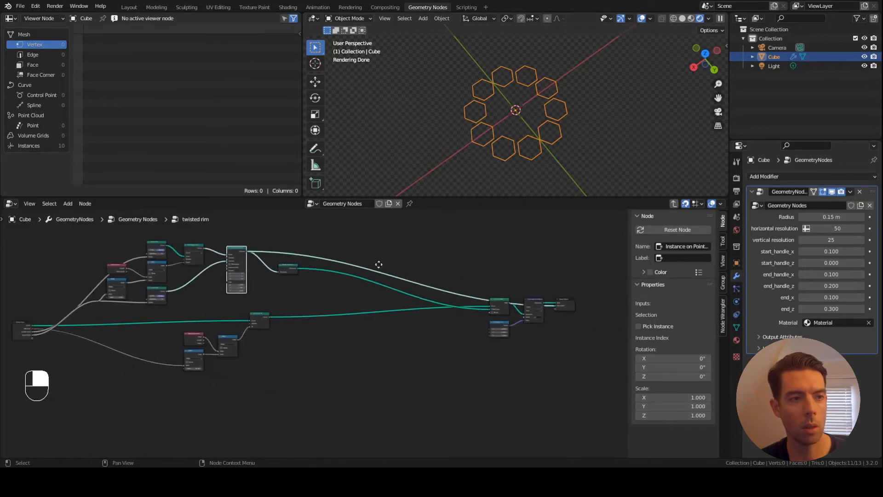
scroll(545, 297, "up", 2)
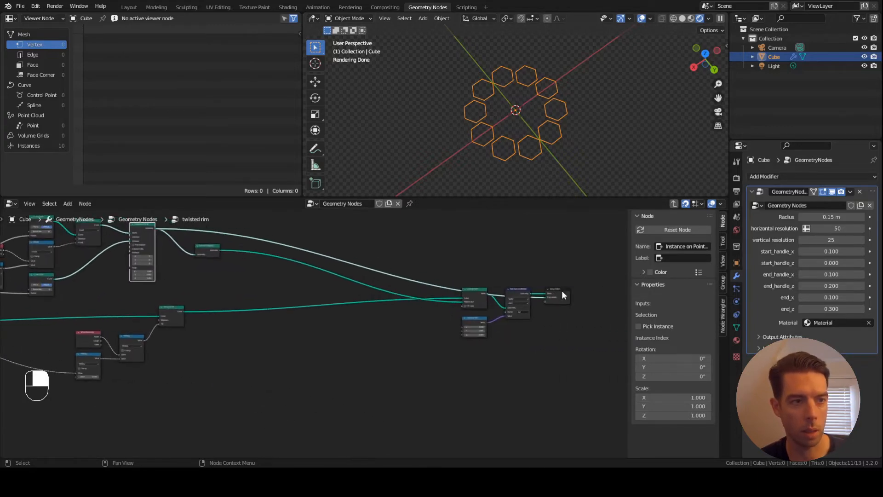
key("Tab")
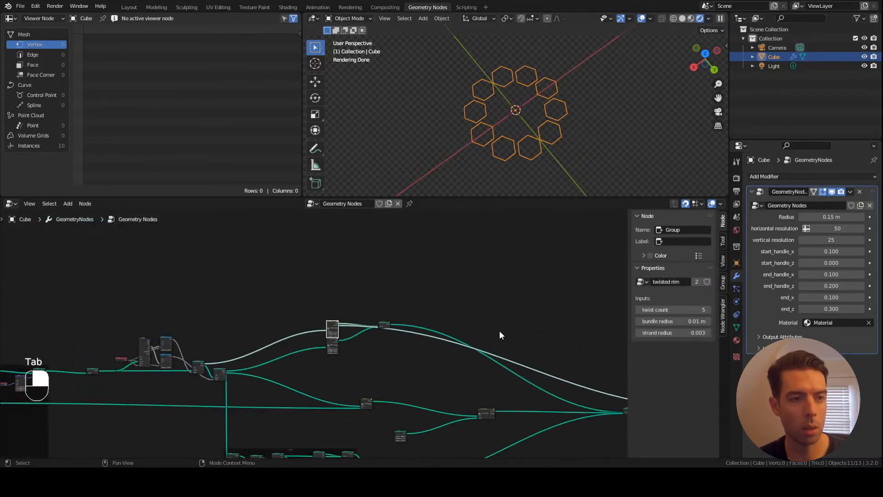
middle_click_drag(500, 332, 270, 294)
middle_click_drag(527, 354, 385, 319)
scroll(385, 320, "up", 10)
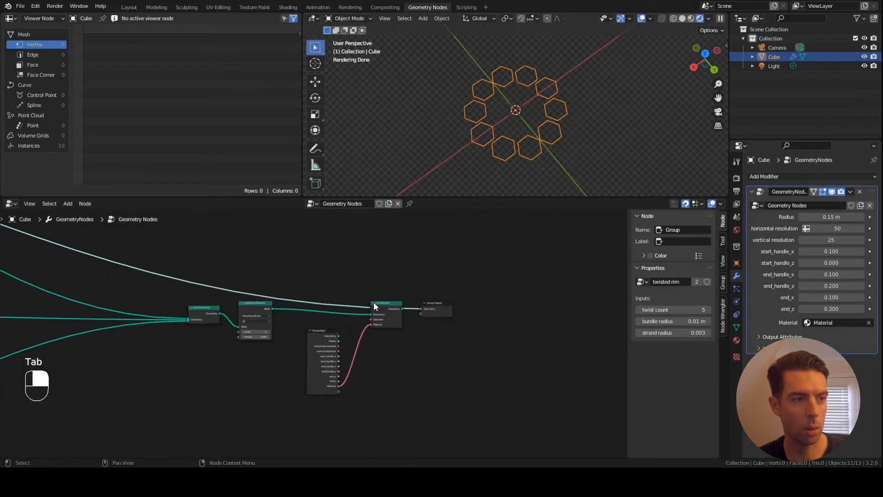
left_click(374, 304)
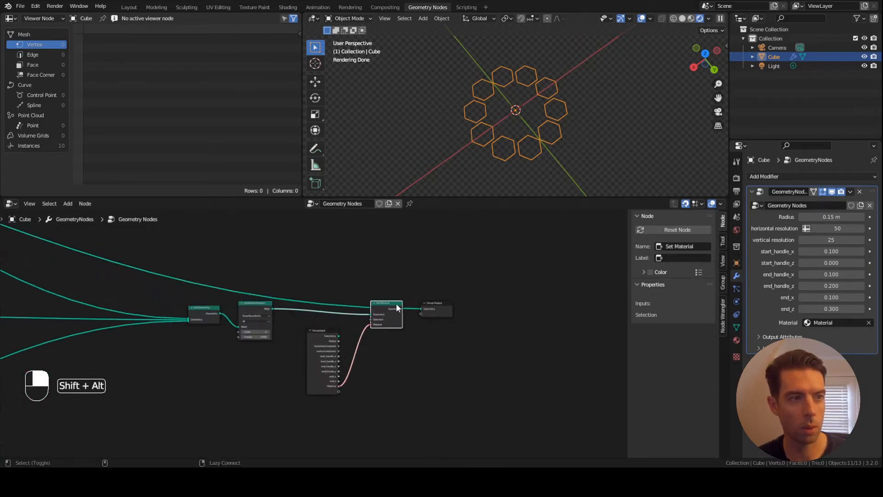
left_click(396, 305, "alt+shift")
scroll(549, 152, "down", 6)
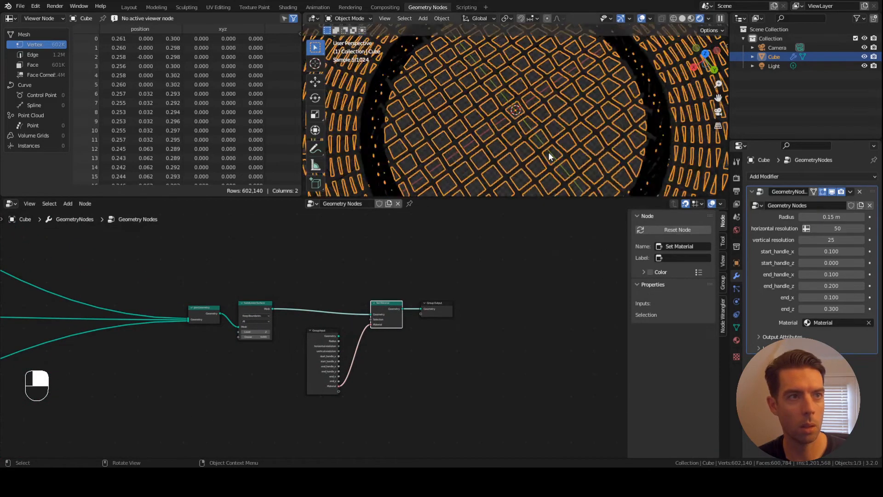
scroll(549, 151, "down", 6)
mouse_move(549, 152)
middle_mouse_down()
mouse_move(545, 139)
mouse_move(538, 144)
middle_mouse_up()
Step: Open the upper of the two twisted rim node groups for editing
scroll(335, 253, "down", 6)
middle_click_drag(240, 288, 524, 329)
middle_click_drag(120, 256, 370, 367)
scroll(335, 335, "up", 3)
left_click(319, 322)
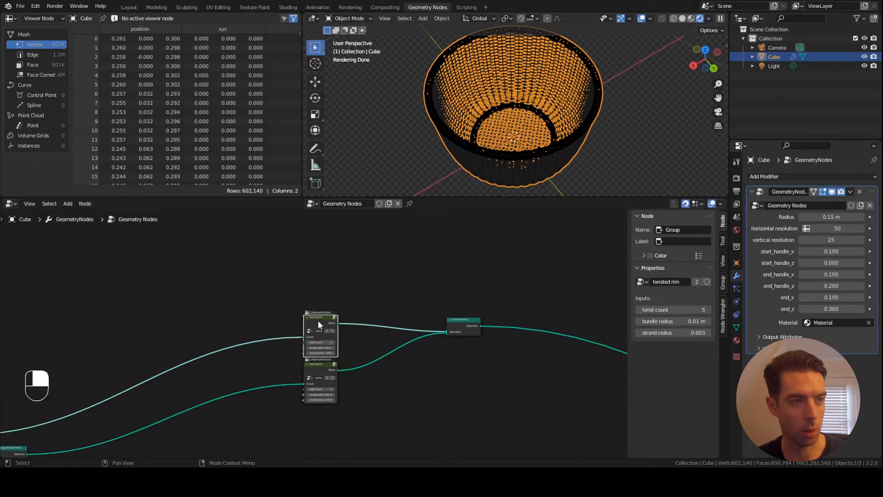
key("Tab")
Step: Raise the Realize Instances node so it sits beside the upper part of the Instance on Points node
middle_click_drag(457, 310, 463, 373)
scroll(434, 349, "up", 4)
scroll(463, 372, "down", 4)
middle_click_drag(250, 329, 345, 331)
scroll(227, 295, "up", 2)
left_click(190, 253)
middle_click_drag(191, 257, 205, 281)
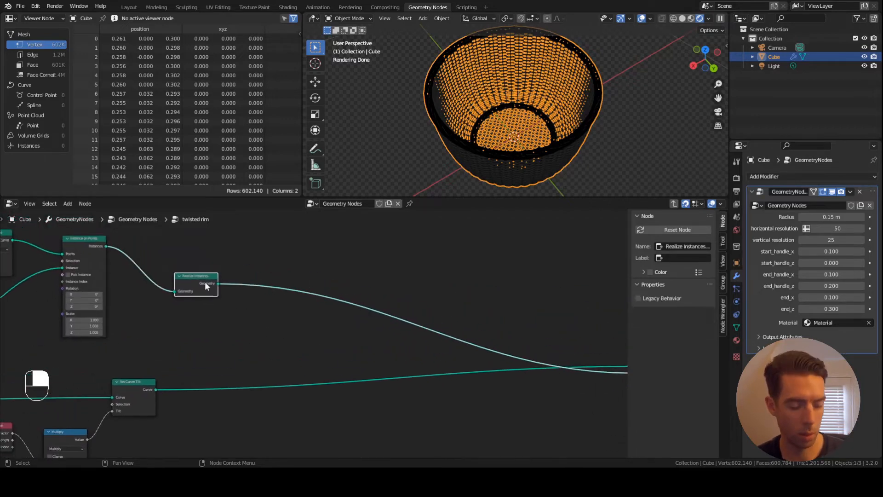
key("g")
left_click(190, 255)
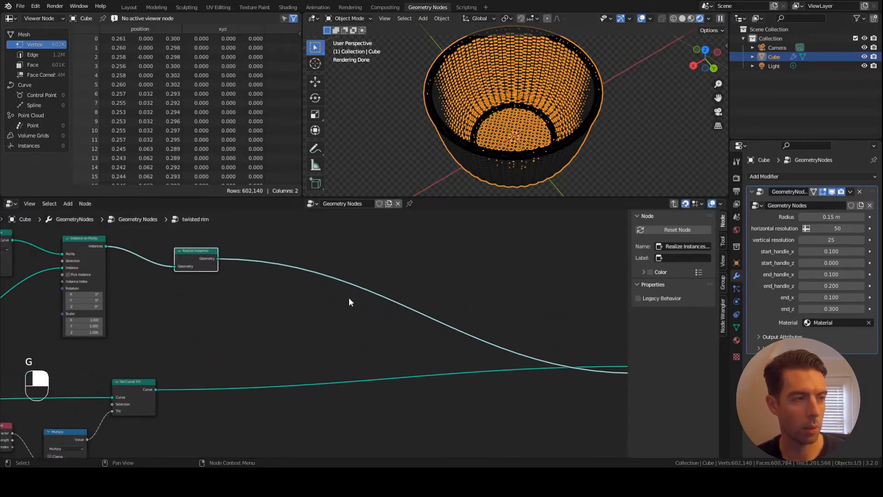
Step: Insert a Capture Attribute node into the link between Realize Instances and the Profile Curve input of Curve to Mesh
middle_click_drag(427, 309, 345, 312)
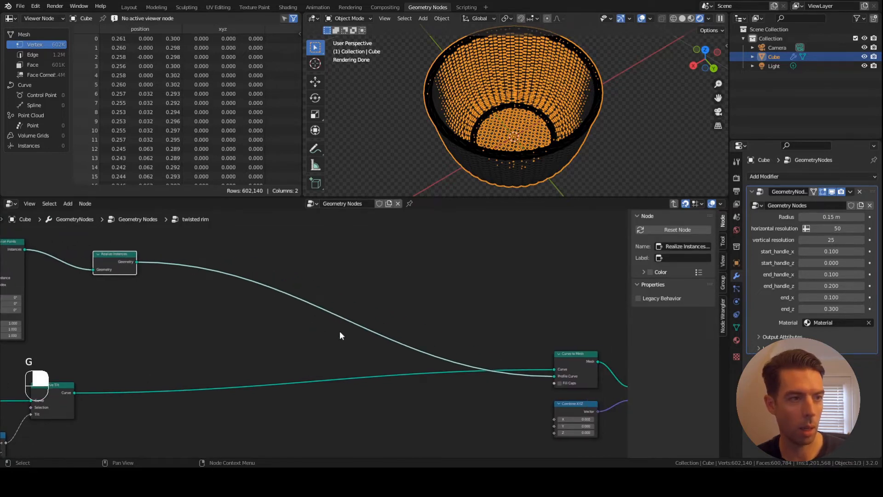
key("F3")
type("capt")
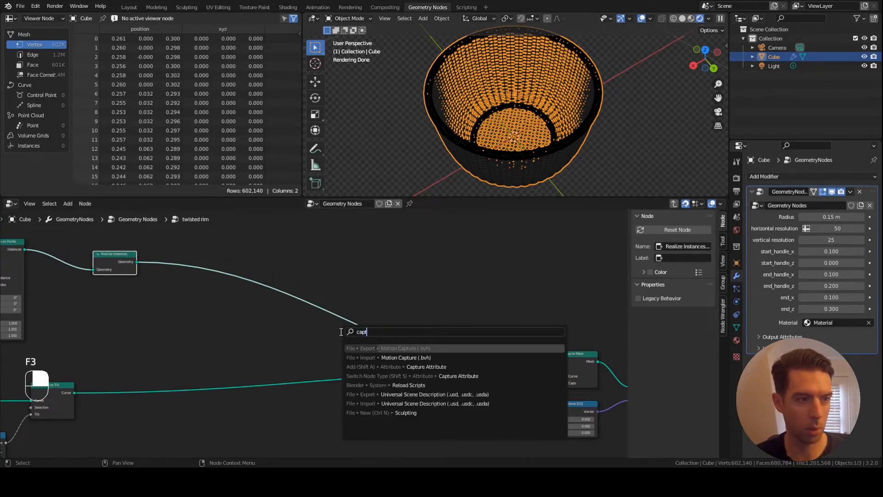
type("ure at")
key("Return")
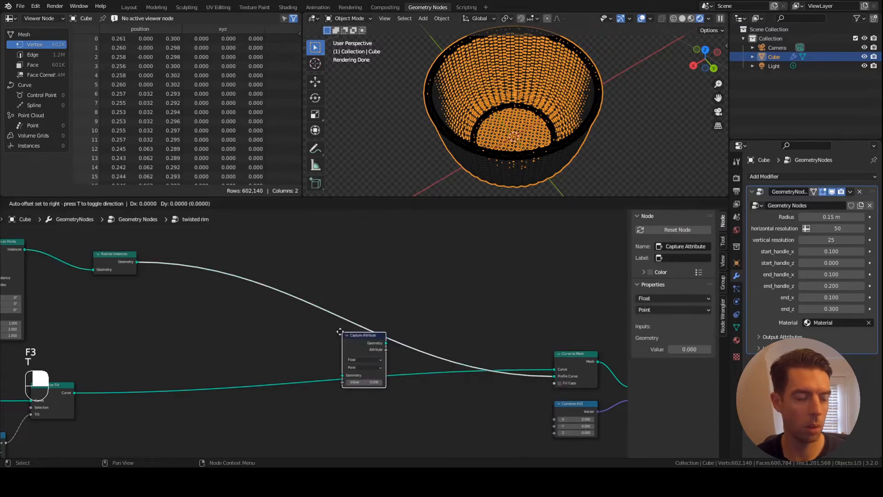
key("t")
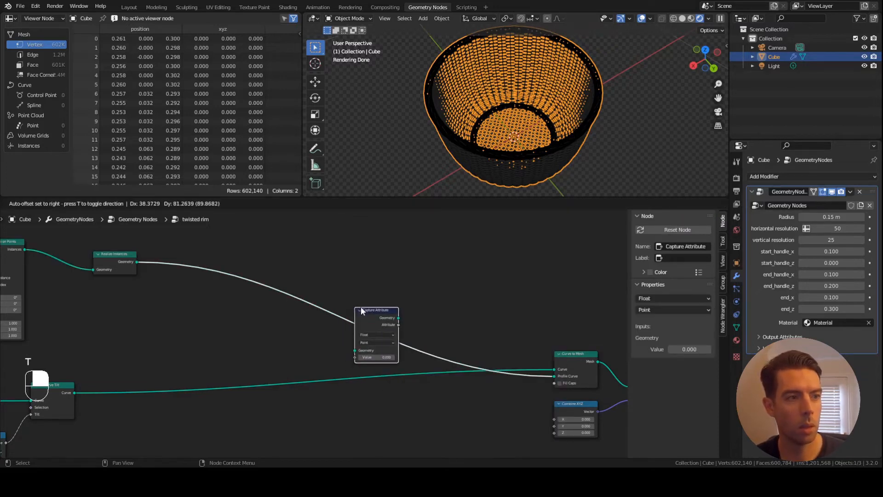
left_click(363, 311)
left_click_drag(372, 312, 385, 294)
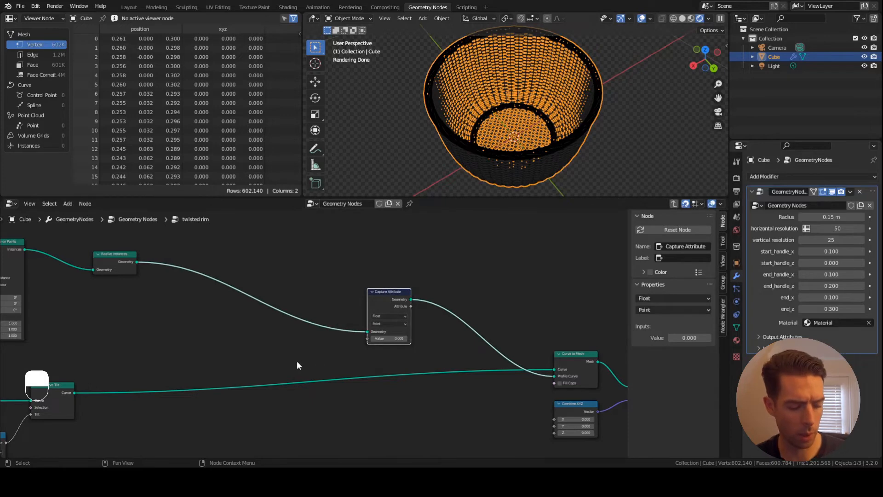
Step: Capture the Length of a new Spline Parameter node on the profile curve and feed the captured attribute into Combine XYZ's X
key("F3")
type("s")
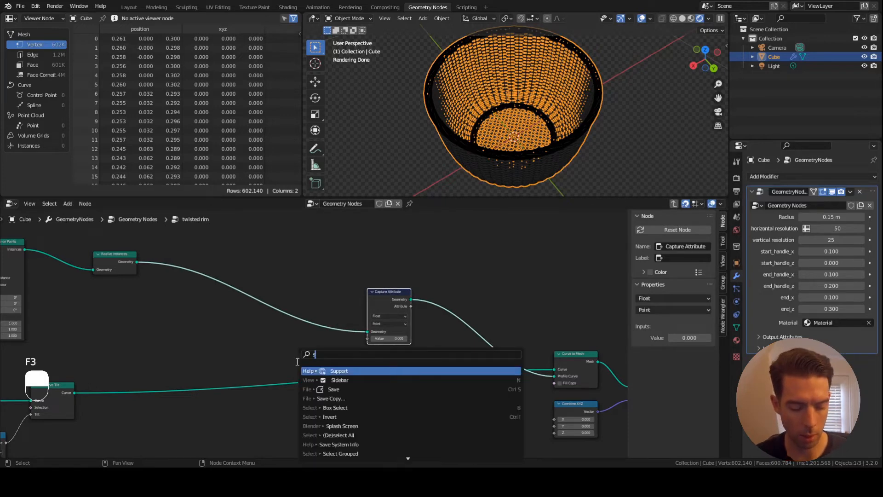
type("pline para")
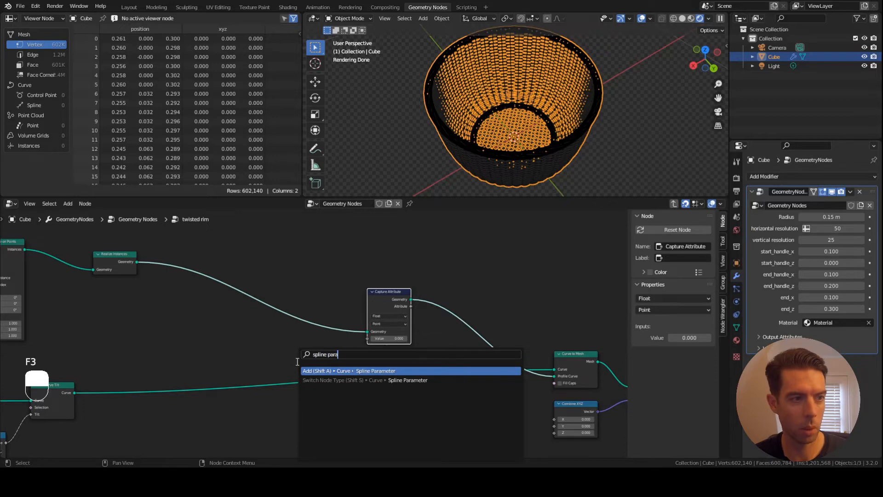
key("Return")
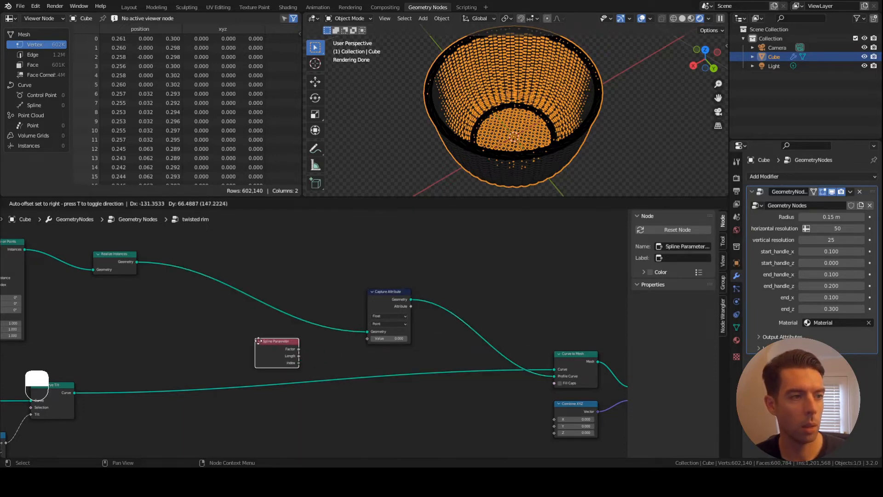
left_click(287, 352)
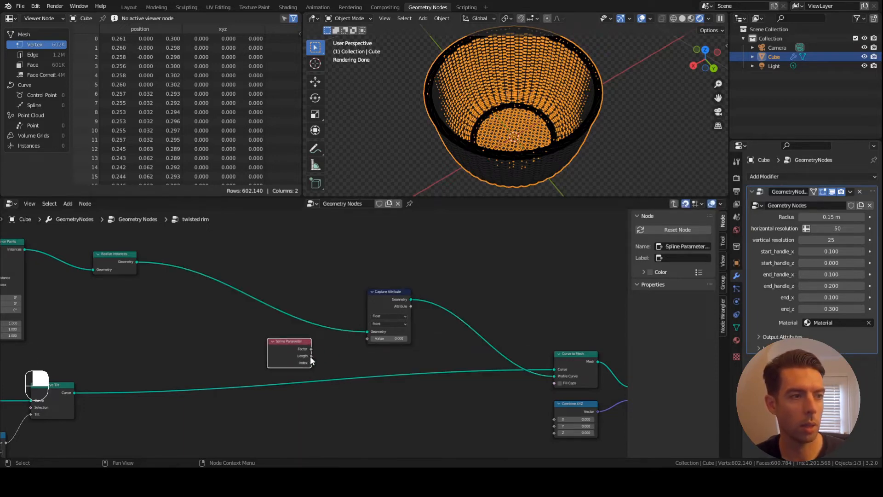
left_click_drag(311, 356, 367, 339)
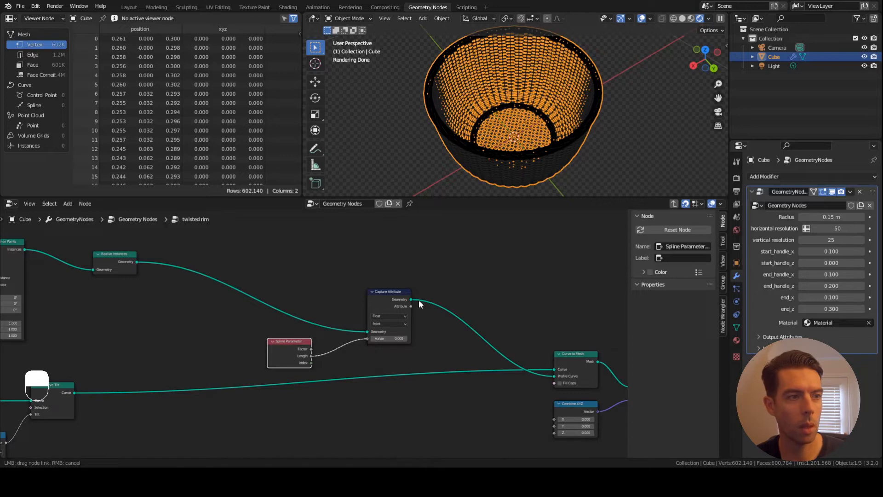
left_click_drag(410, 306, 562, 423)
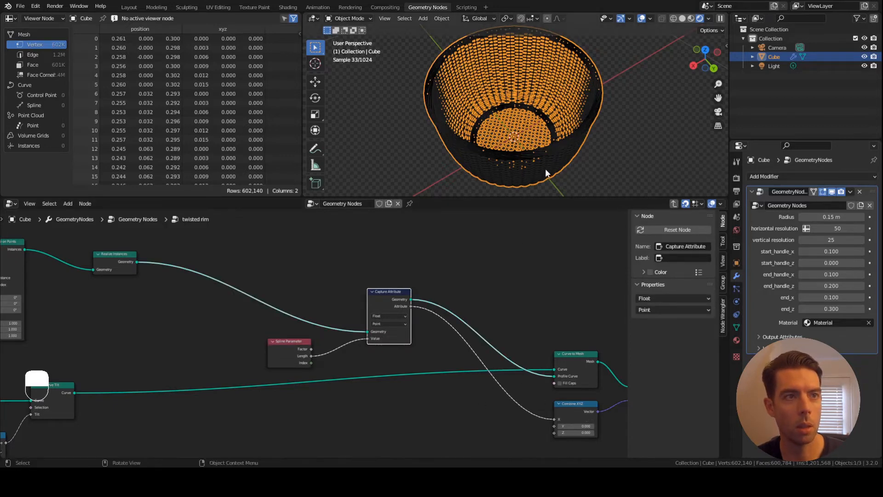
Step: Examine the rim up close and preview the material's Separate XYZ output on the basket in the Shading workspace
scroll(545, 168, "up", 2)
middle_click_drag(546, 168, 540, 140)
scroll(552, 138, "up", 2)
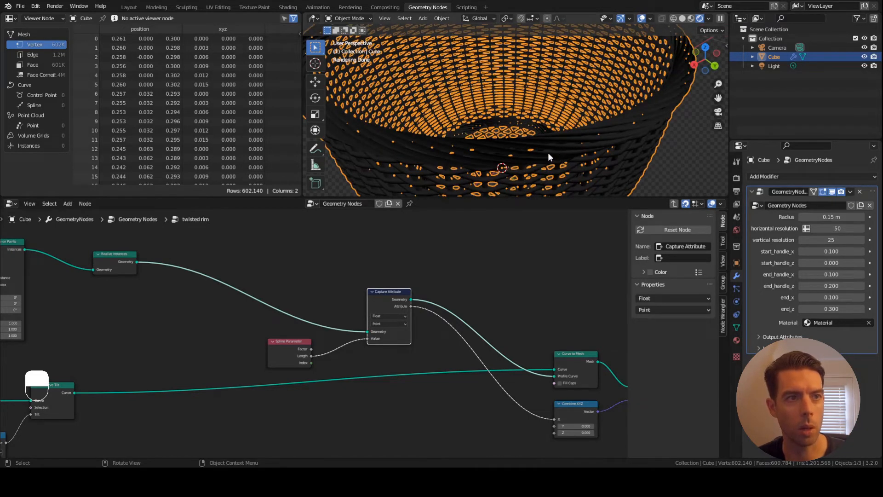
middle_click_drag(476, 419, 426, 388)
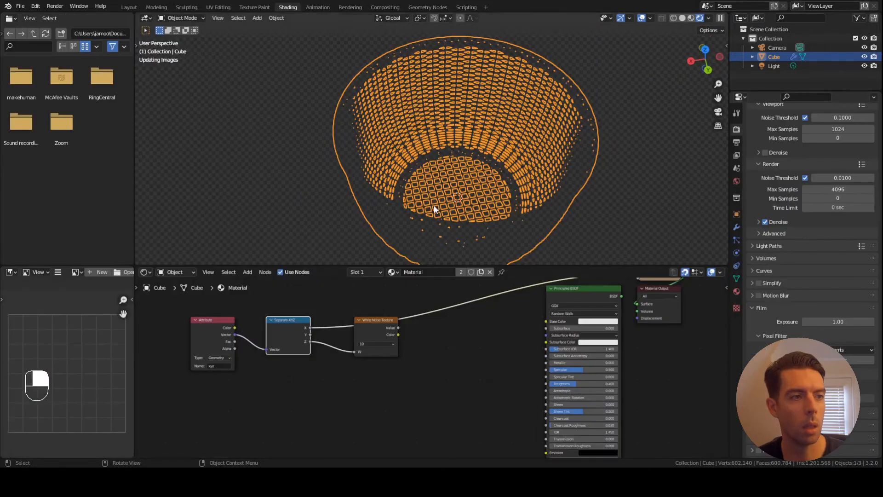
left_click(288, 7)
left_click(279, 320, "ctrl+shift")
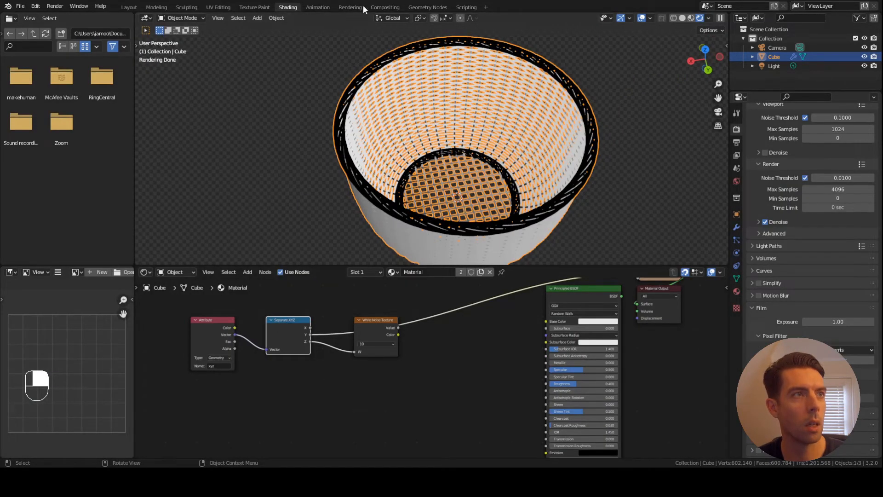
Step: In the twisted rim group, capture the spline Length on the Set Curve Tilt output with a duplicated Capture Attribute, and feed it into Combine XYZ's Y
left_click(426, 7)
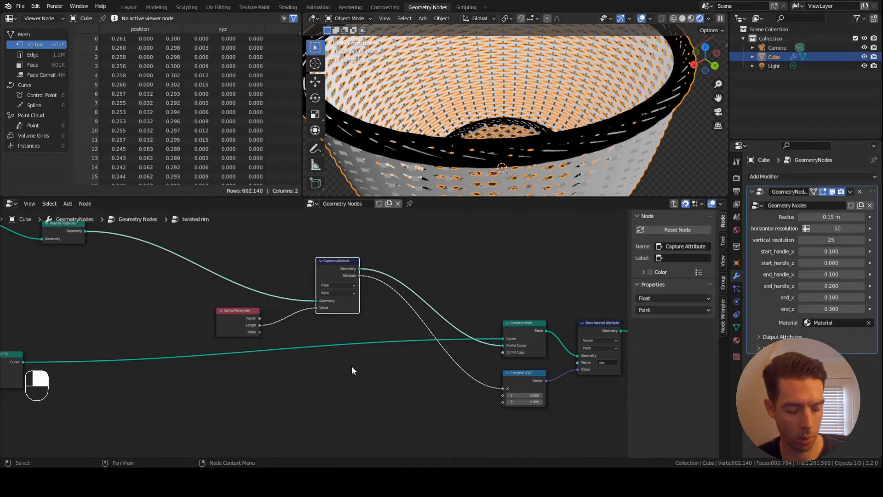
key("shift+d")
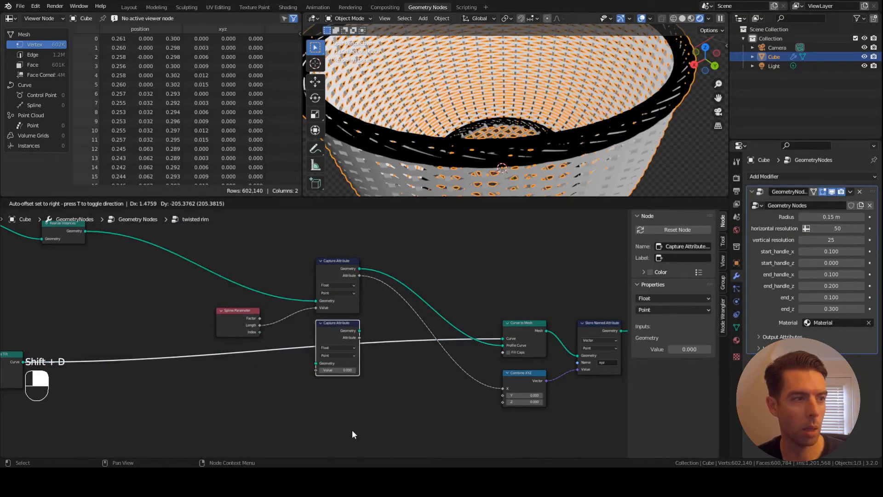
left_click(340, 344)
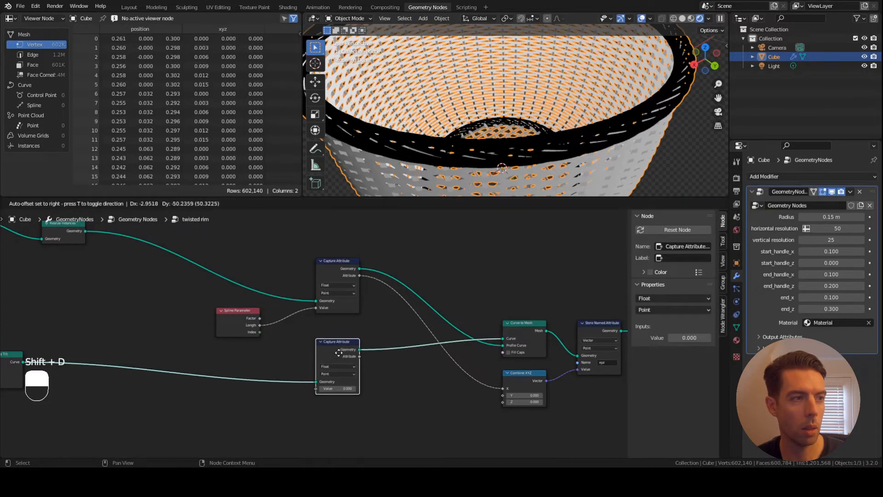
left_click_drag(261, 324, 269, 327)
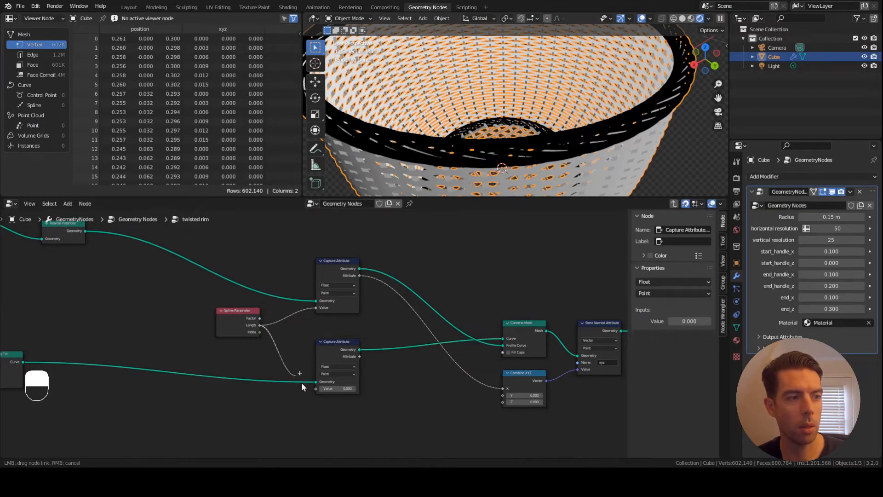
left_click_drag(302, 383, 317, 390)
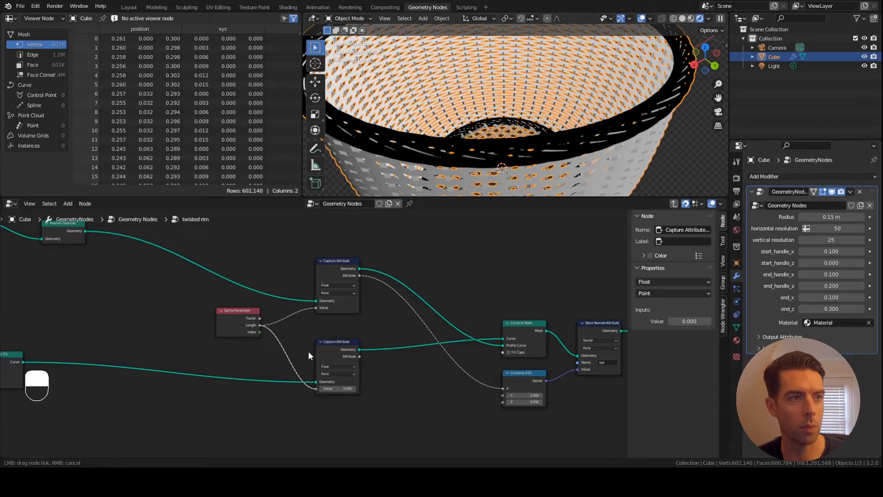
middle_click_drag(302, 350, 258, 337)
left_click_drag(314, 343, 605, 92)
Step: Preview the White Noise Texture's Color output on the basket in the Shading workspace and examine the rim's colouring
scroll(508, 101, "down", 4)
middle_click_drag(509, 101, 551, 83)
scroll(551, 82, "up", 6)
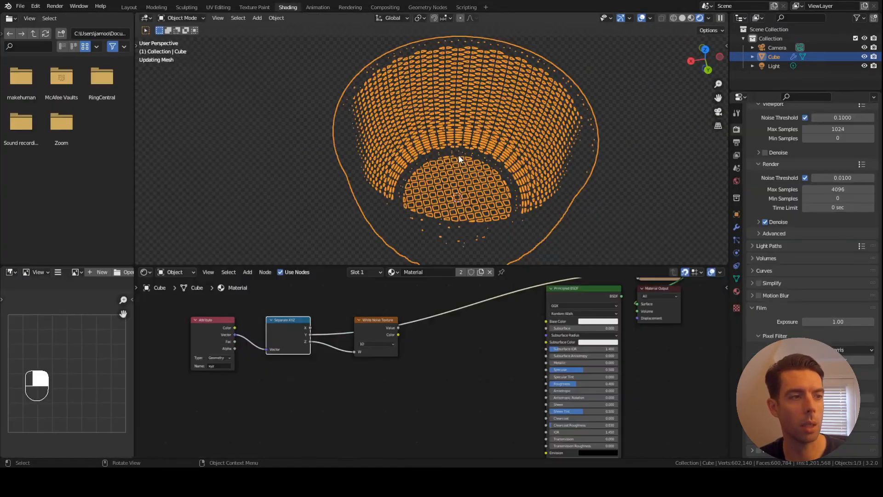
left_click(288, 6)
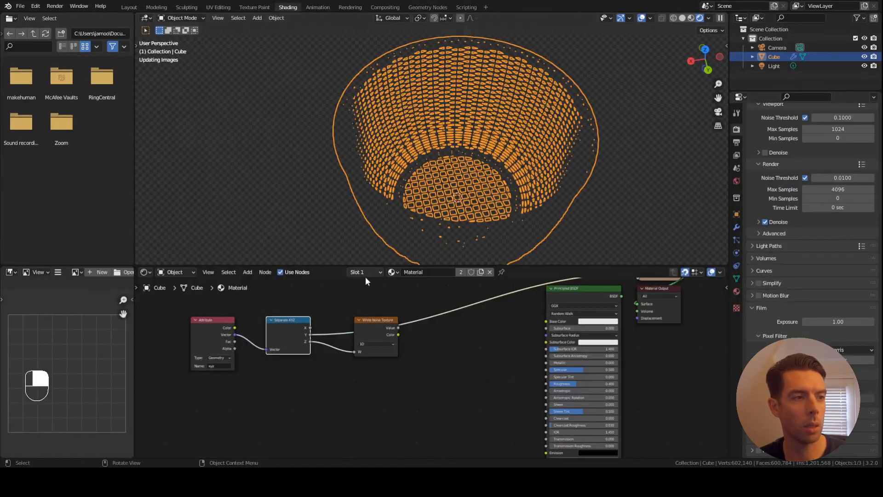
left_click(377, 322, "ctrl+shift")
left_click(376, 322, "ctrl+shift")
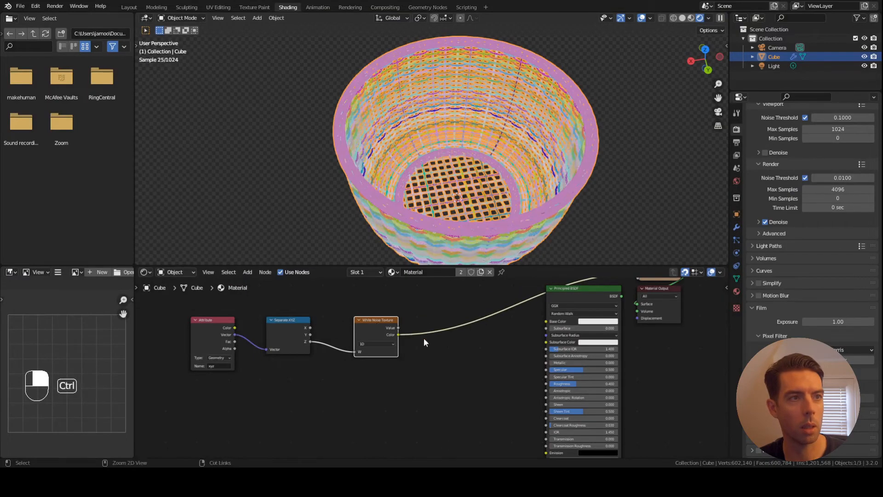
middle_click_drag(507, 216, 473, 196)
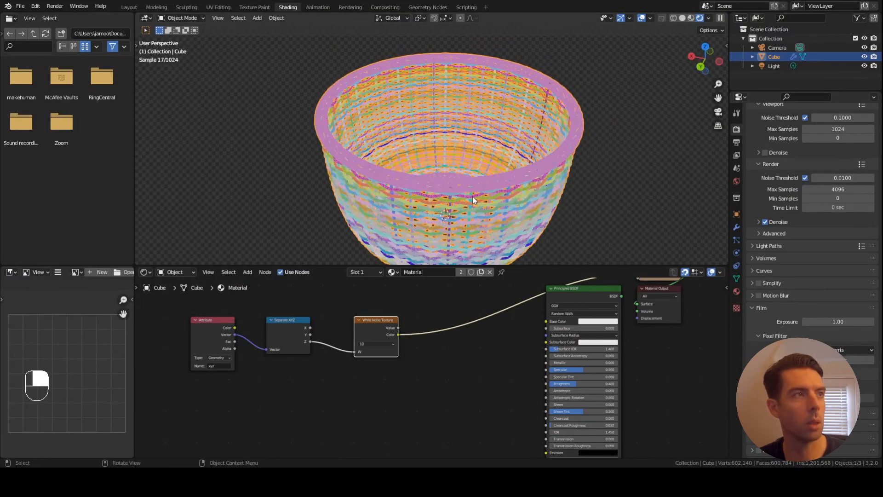
Step: Insert a duplicate Capture Attribute between Realize Instances and the profile curve's existing capture node, and set its domain to Spline
left_click(423, 7)
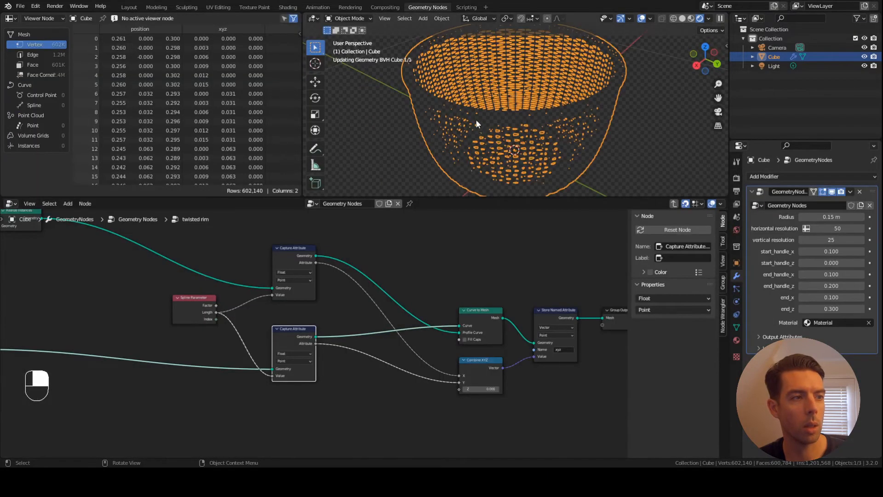
scroll(315, 313, "down", 2)
middle_click_drag(276, 330, 337, 339)
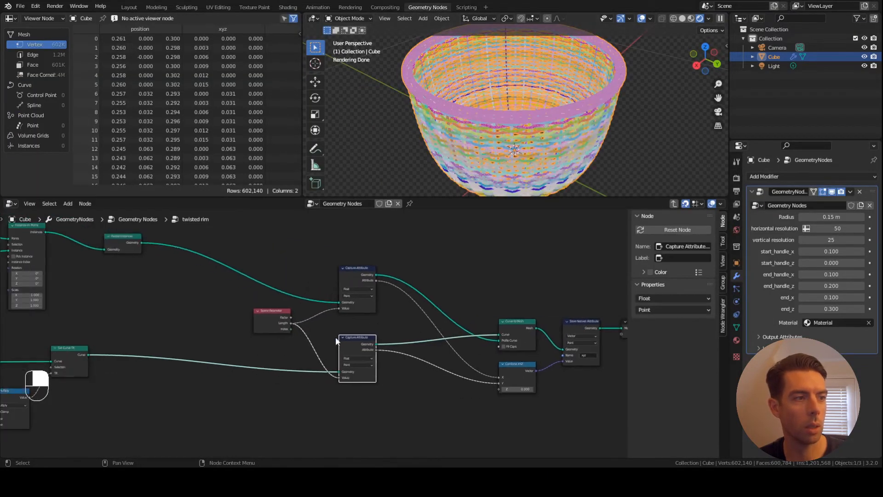
left_click(270, 313)
scroll(220, 286, "up", 1)
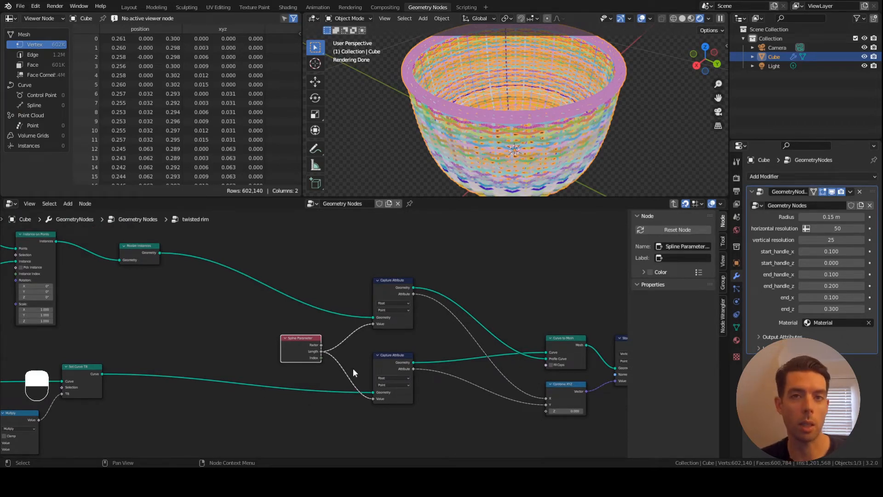
left_click(386, 283)
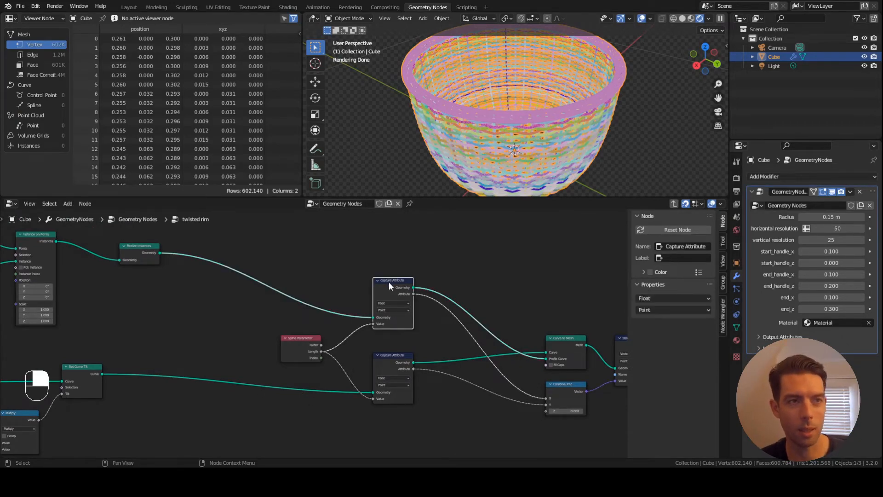
key("shift+d")
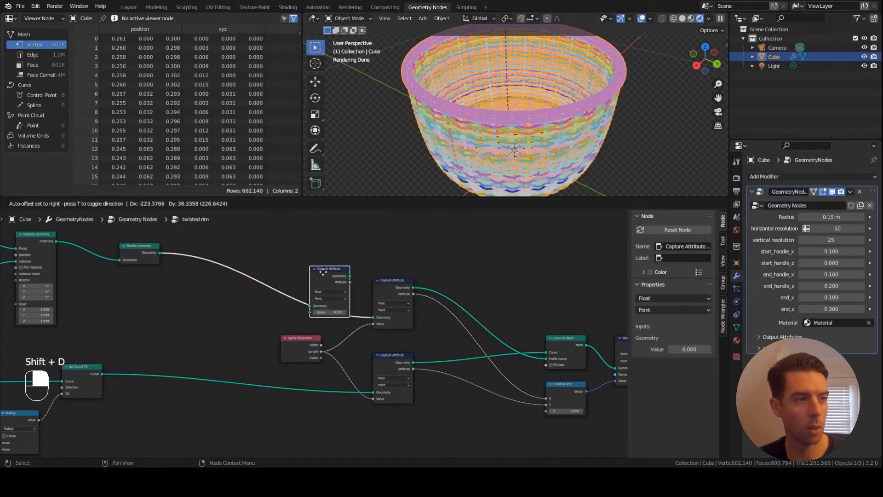
left_click(302, 275)
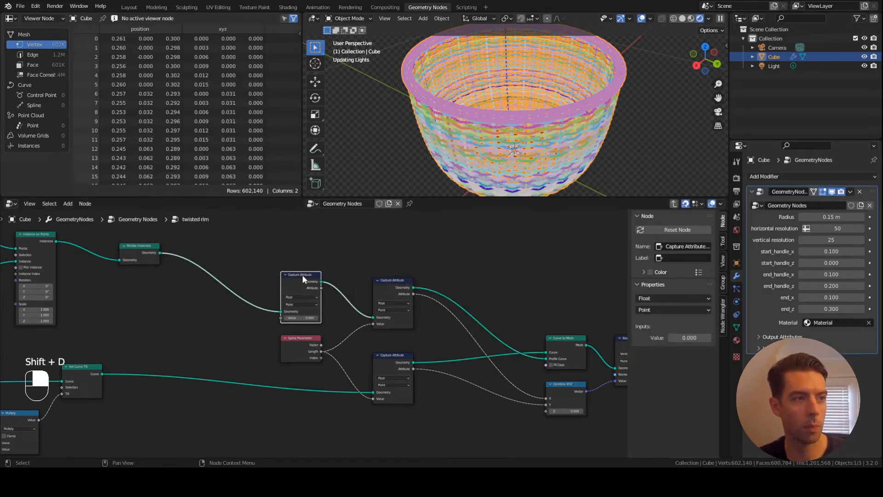
left_click_drag(301, 275, 307, 275)
scroll(326, 304, "up", 1)
left_click(315, 300)
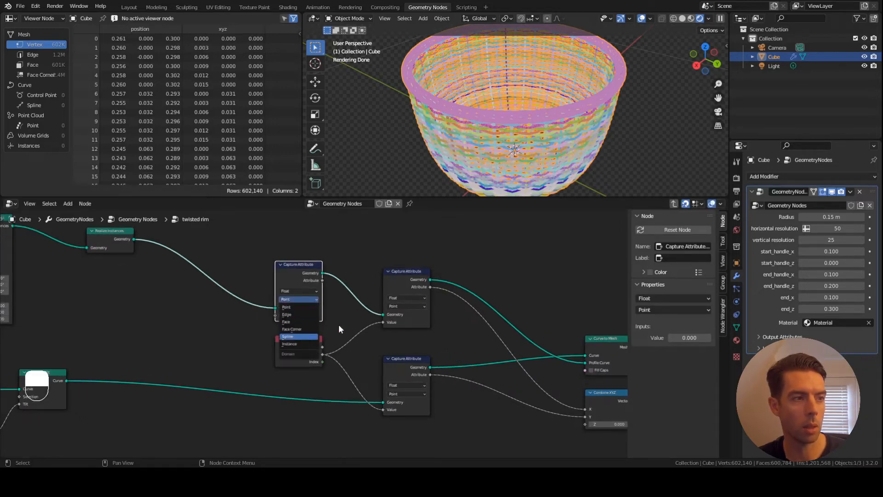
left_click(297, 337)
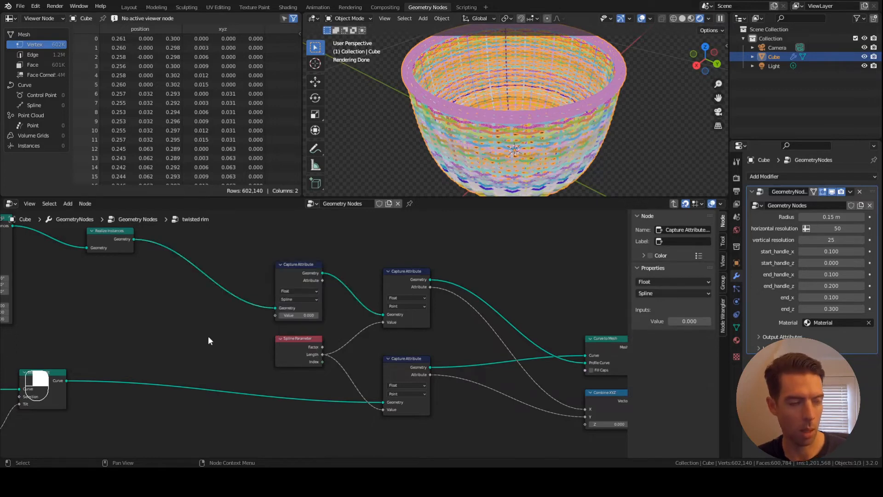
Step: Add an Index node and connect it to the Value input of the Spline-domain Capture Attribute
key("F3")
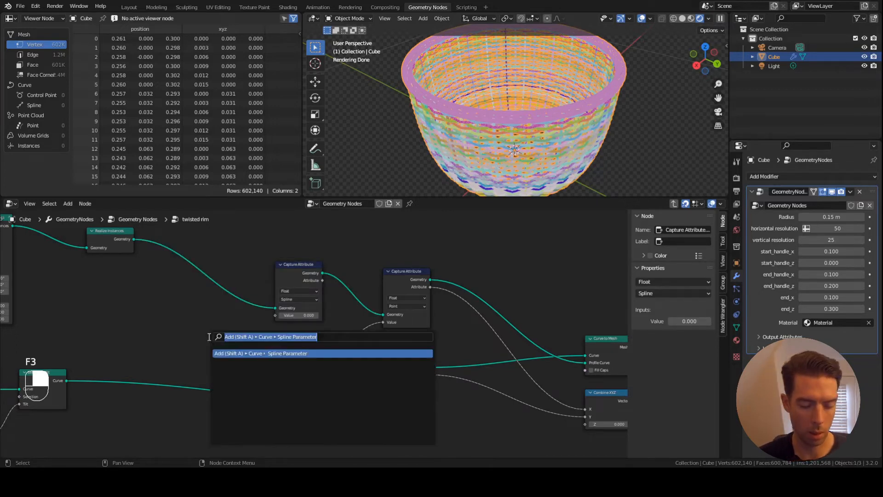
type("index")
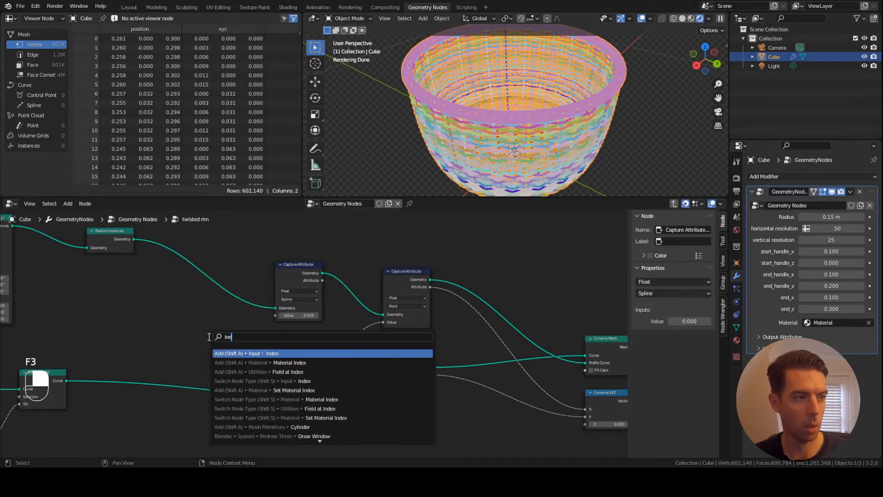
key("Return")
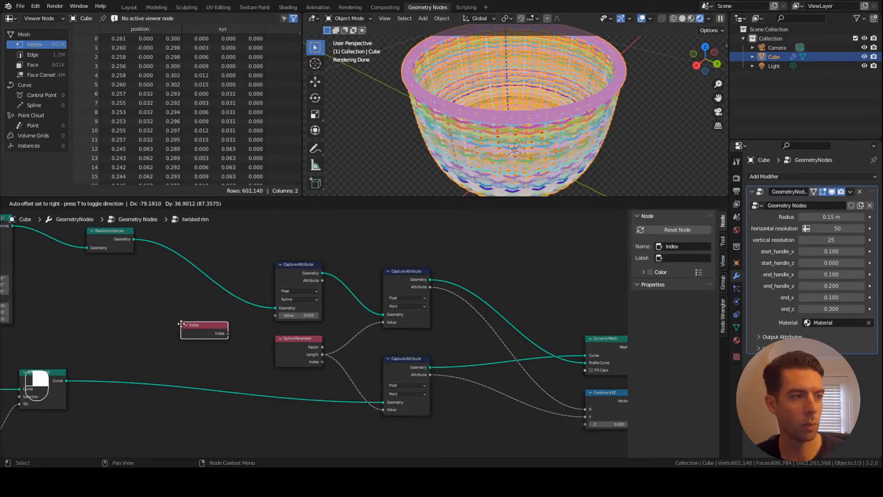
left_click(180, 323)
left_click_drag(224, 332, 276, 315)
middle_click_drag(428, 344, 326, 305)
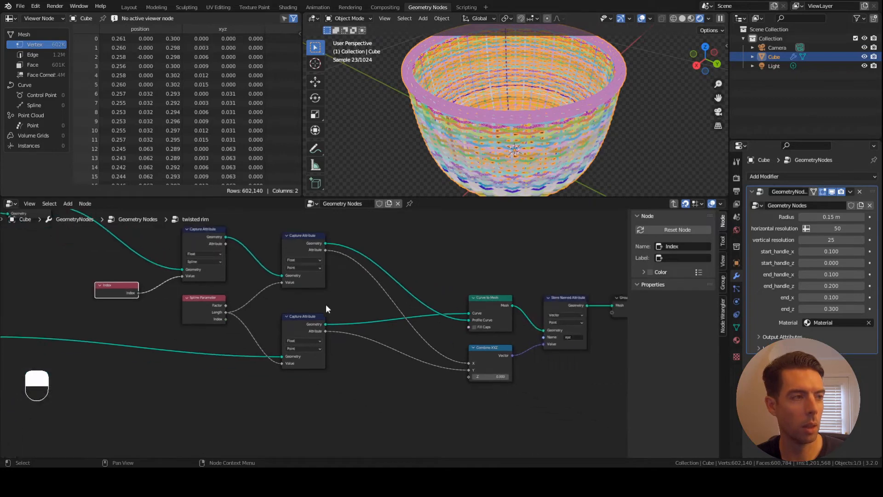
Step: Connect the Spline-domain Capture Attribute's Attribute output to Combine XYZ's Z input and inspect the rim's strand colouring
scroll(326, 304, "down", 1)
left_click_drag(235, 256, 447, 371)
left_click_drag(526, 423, 526, 423)
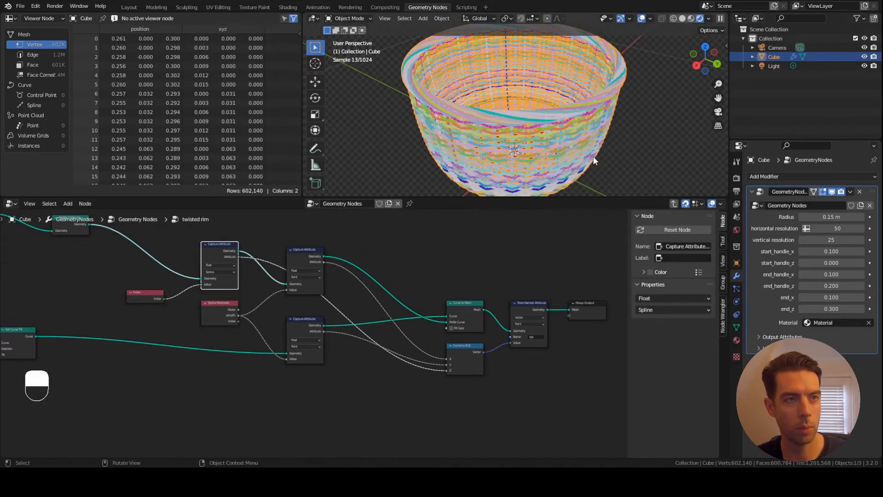
scroll(622, 125, "down", 3)
middle_click_drag(622, 125, 571, 140)
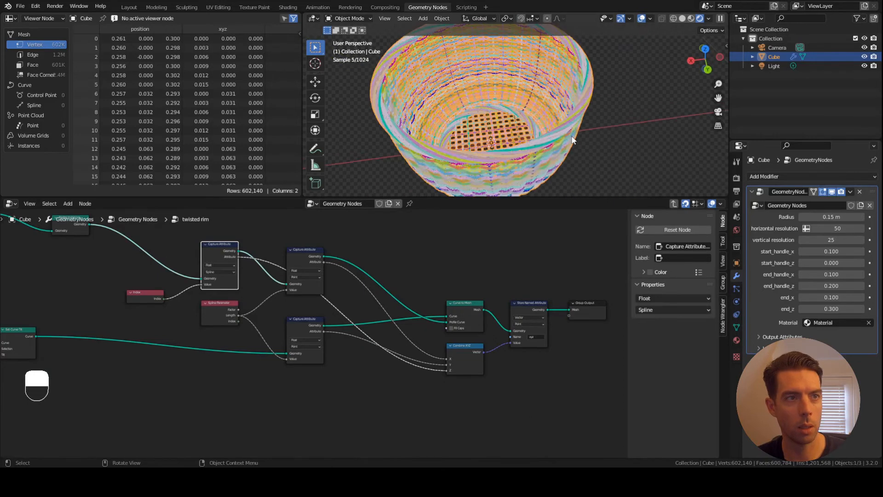
scroll(418, 331, "down", 4)
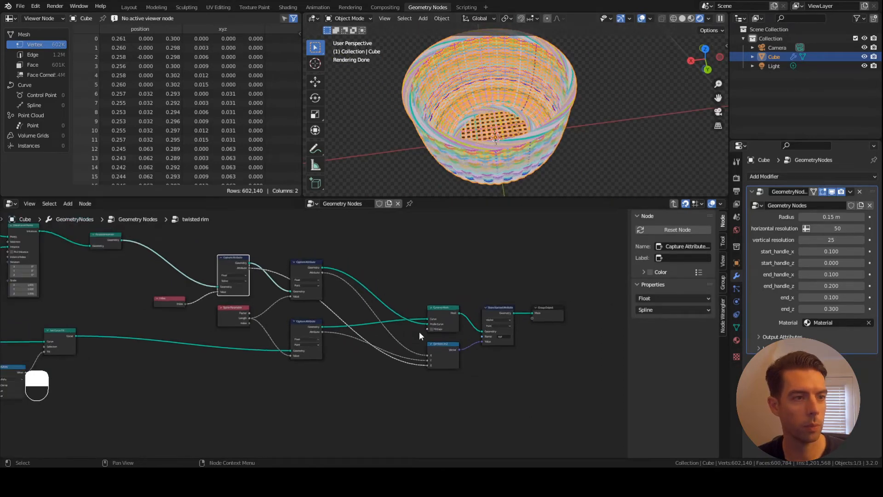
Step: Move the Group Output node farther away, and frame the Index, Spline Parameter, capture, Curve to Mesh, Combine XYZ and Store Named Attribute nodes together
middle_click_drag(523, 351, 420, 294)
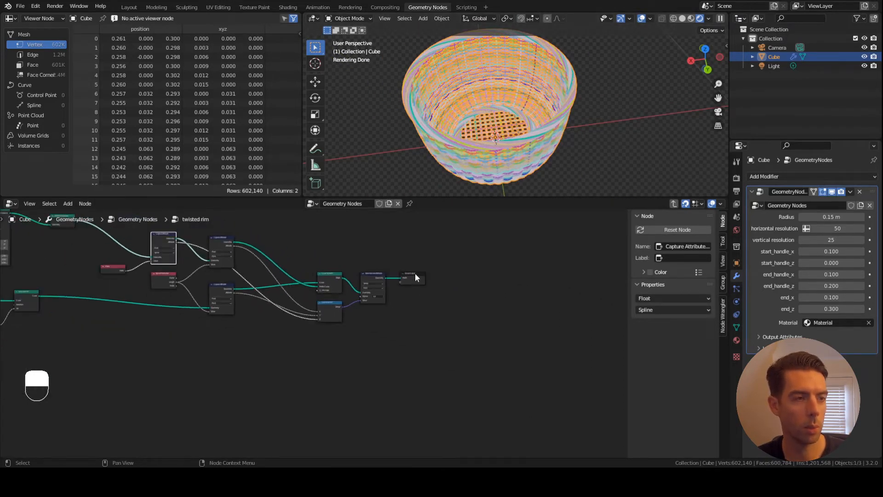
left_click_drag(415, 278, 515, 276)
key("Home")
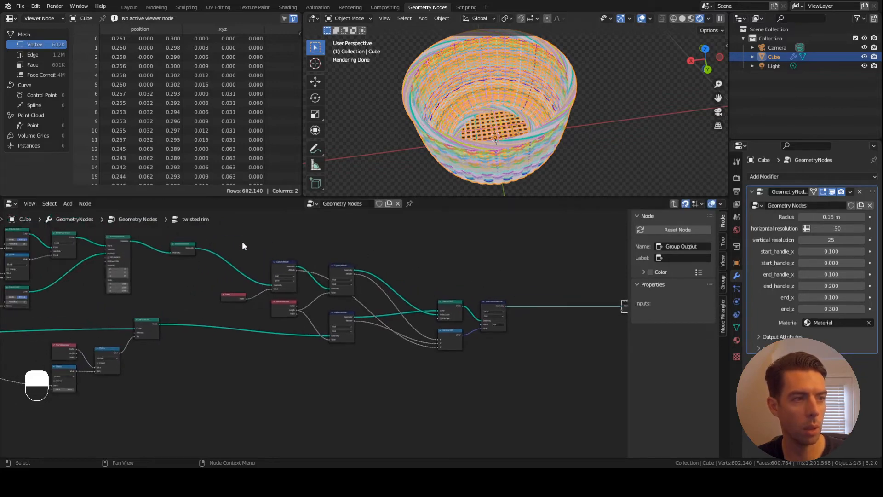
left_click_drag(230, 245, 510, 385)
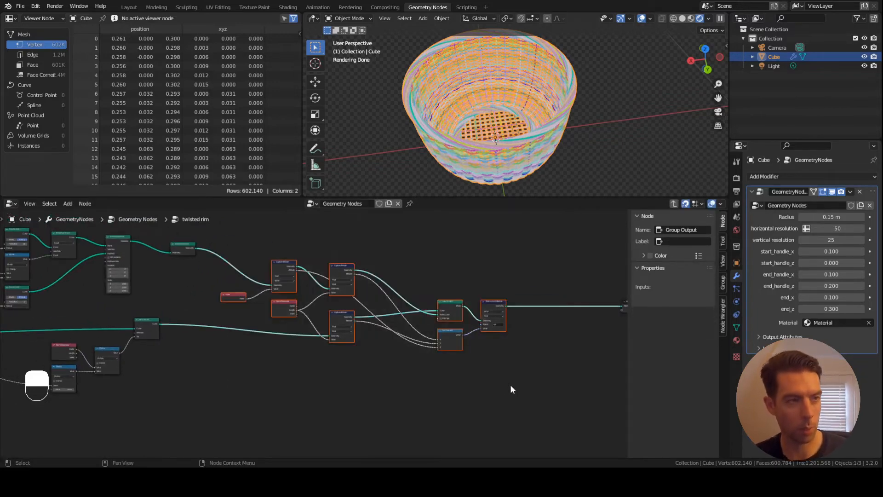
key("ctrl+j")
key("g")
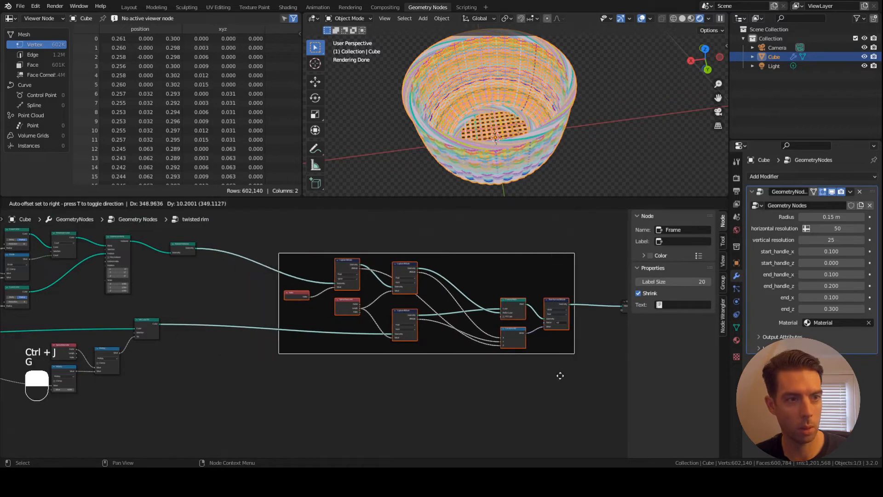
left_click(572, 375)
Step: Label the new frame around the attribute nodes "xyz"
left_click(487, 274)
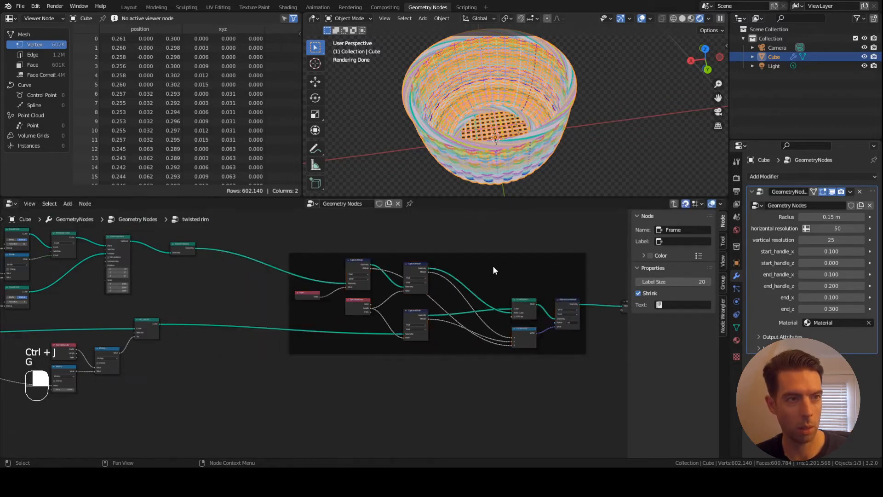
left_click(494, 254)
key("F2")
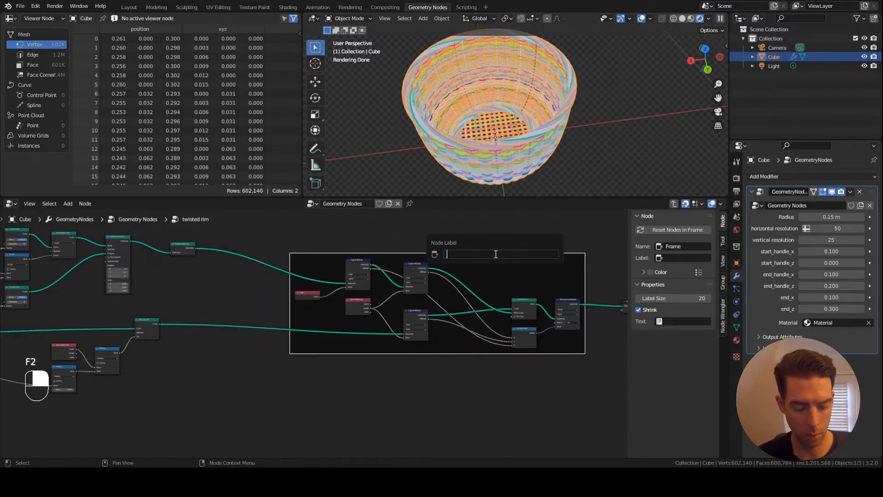
type("xyz")
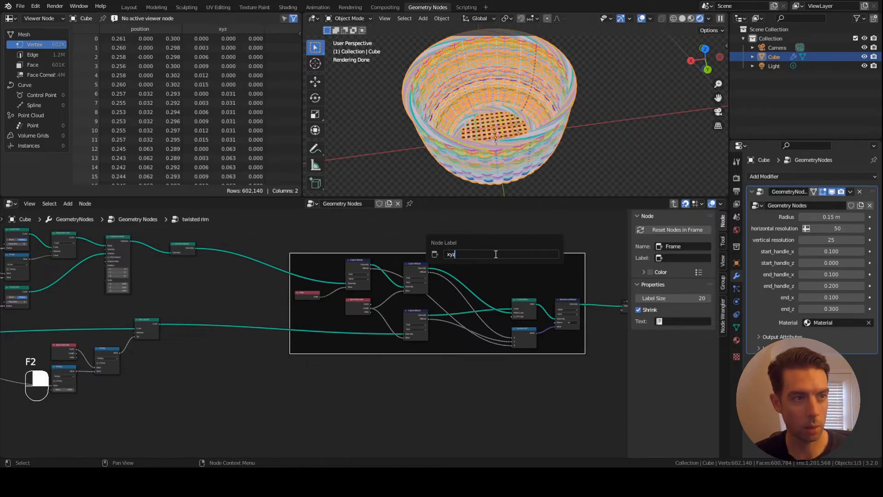
key("Return")
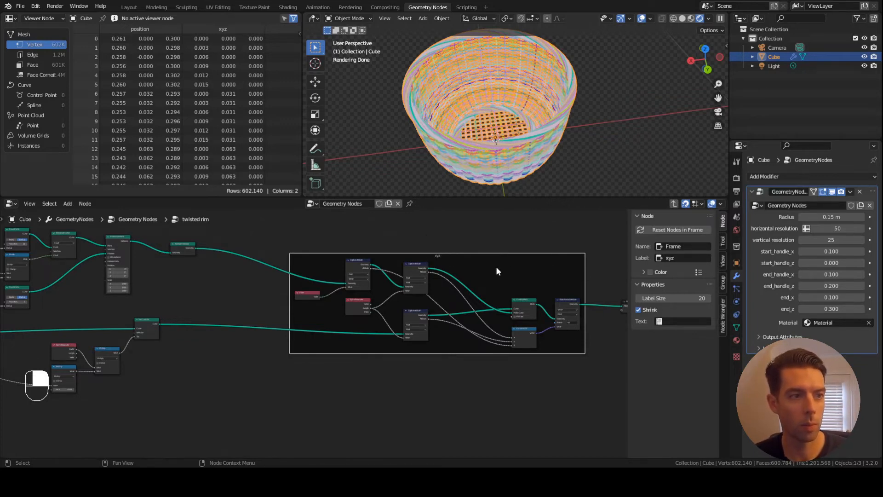
scroll(499, 270, "up", 2)
middle_click_drag(499, 270, 376, 294)
scroll(365, 281, "up", 1)
scroll(393, 287, "up", 1)
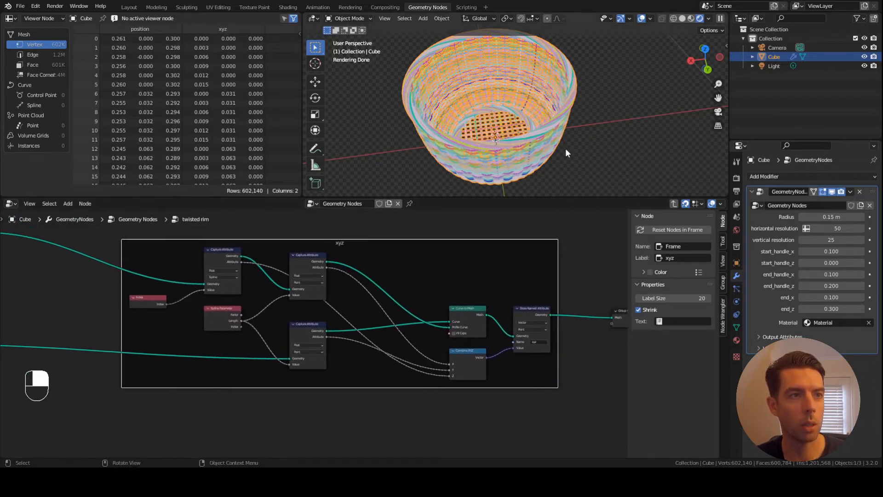
Step: Inspect the basket's side, switch to the Shading workspace and set its viewport to rendered shading
middle_click_drag(566, 149, 567, 131)
scroll(554, 162, "up", 2)
scroll(568, 126, "down", 2)
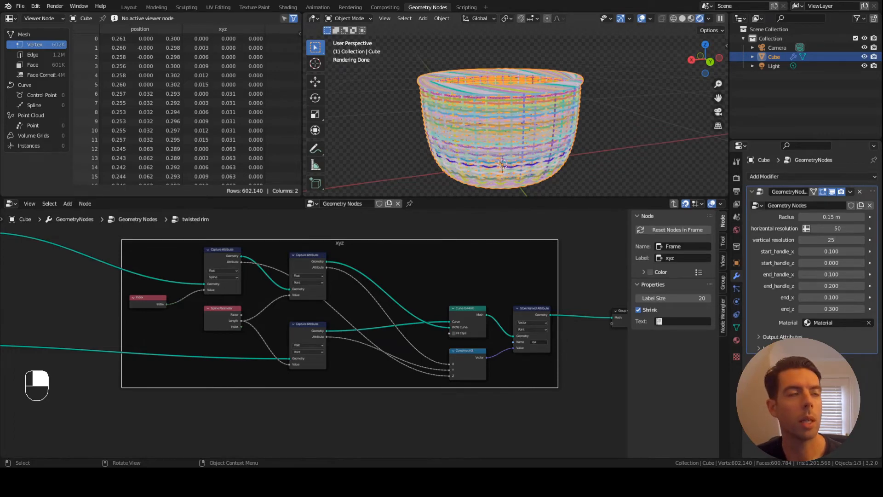
left_click(288, 6)
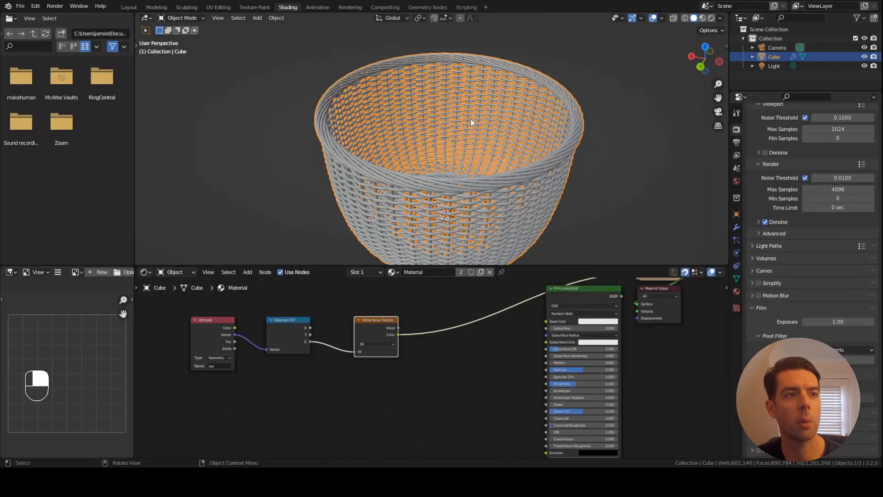
left_click(711, 19)
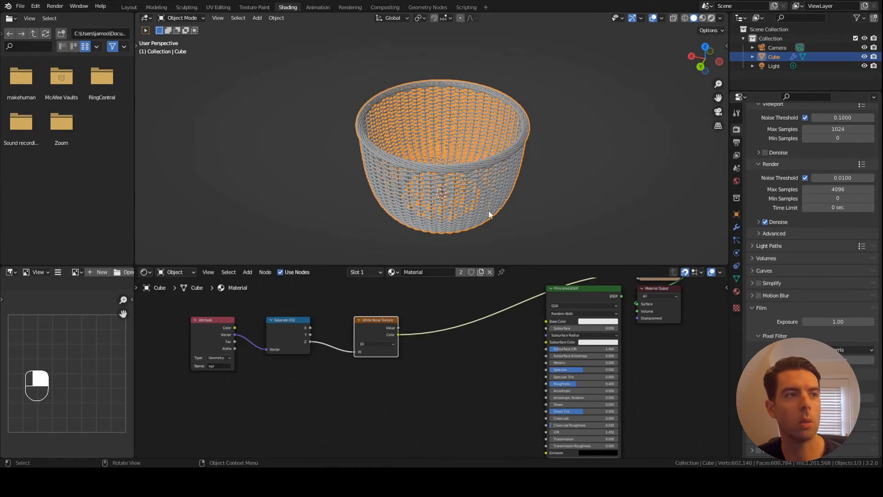
mouse_move(556, 163)
middle_mouse_down("shift")
mouse_move(546, 175)
mouse_move(551, 167)
middle_mouse_up("shift")
scroll(248, 345, "down", 1)
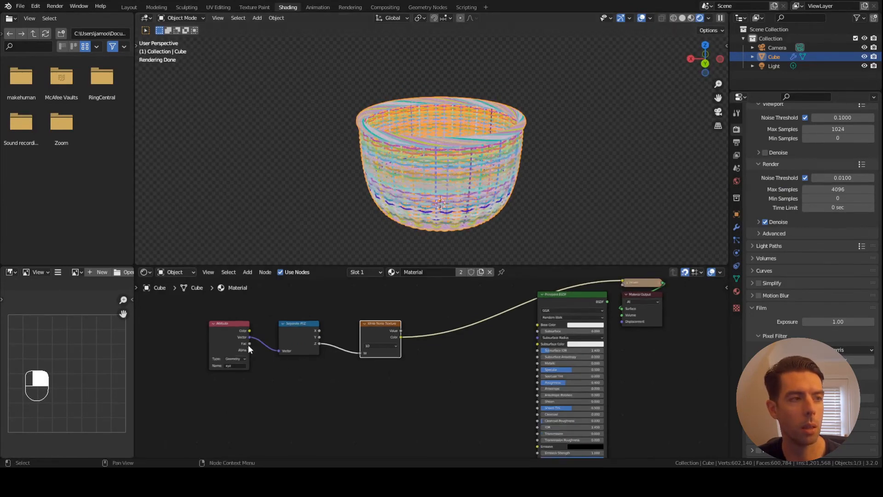
Step: Move the xyz Attribute node away from its neighbours and delete the Separate XYZ and White Noise Texture nodes
middle_click_drag(282, 360, 481, 360)
left_click_drag(436, 330, 355, 330)
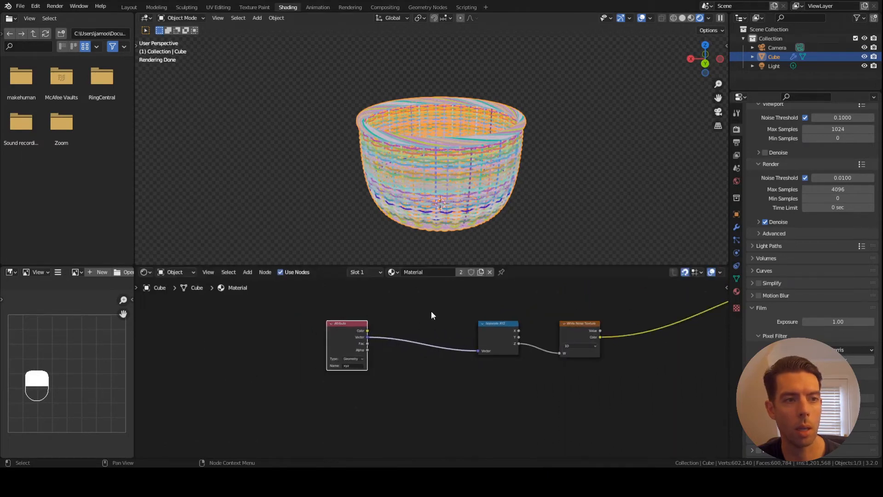
left_click_drag(432, 310, 646, 390)
key("x")
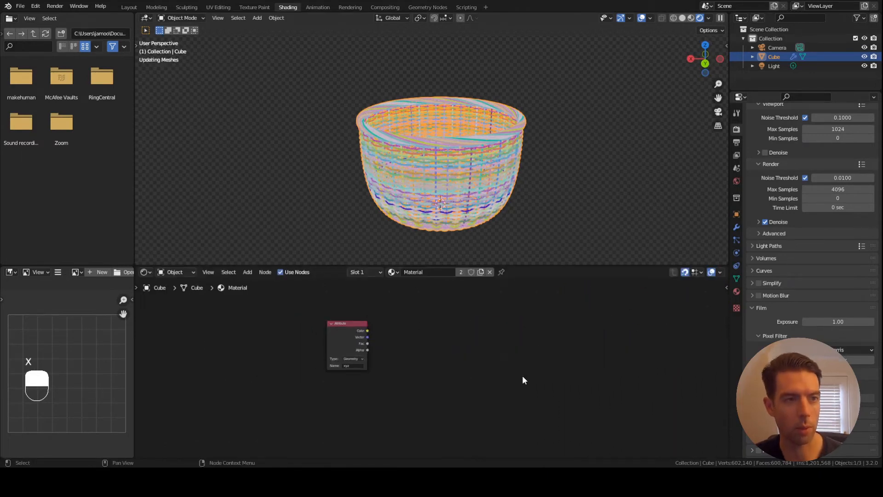
Step: Add a Noise Texture node fed by the xyz Attribute node's Vector output
middle_click_drag(503, 375, 447, 370)
scroll(308, 344, "up", 1)
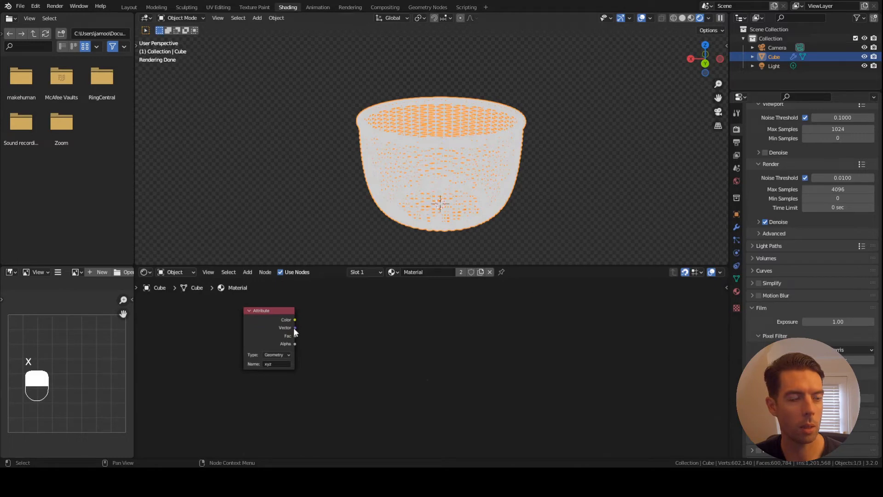
left_click_drag(294, 327, 406, 340)
type("noise")
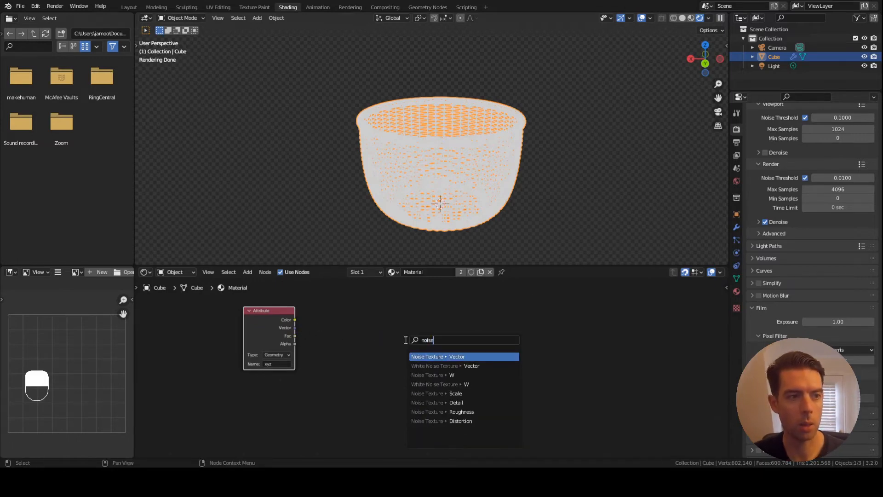
key("Return")
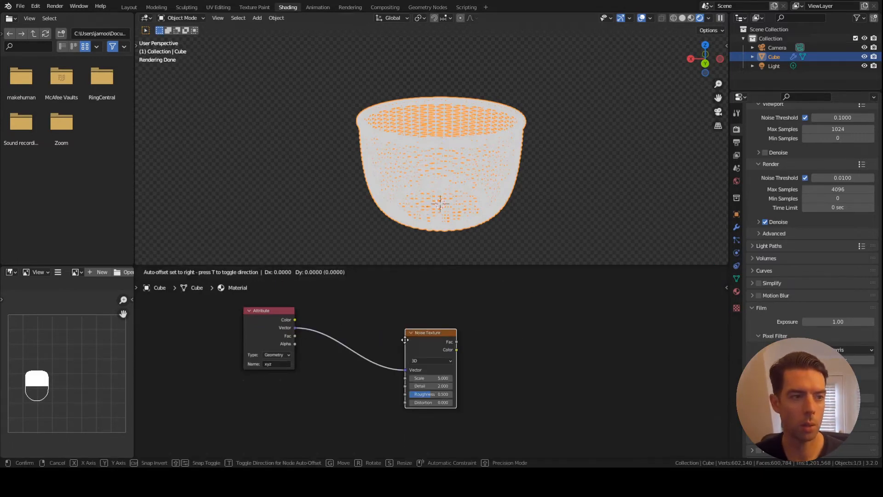
left_click(399, 314)
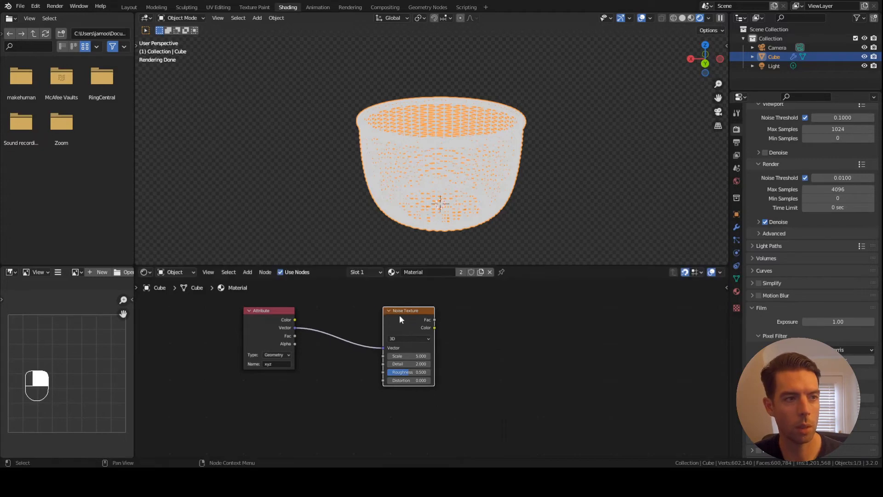
Step: Preview the Noise Texture's Fac output on the basket and examine the pattern from the side
left_click(502, 314, "ctrl+shift")
scroll(481, 204, "up", 2)
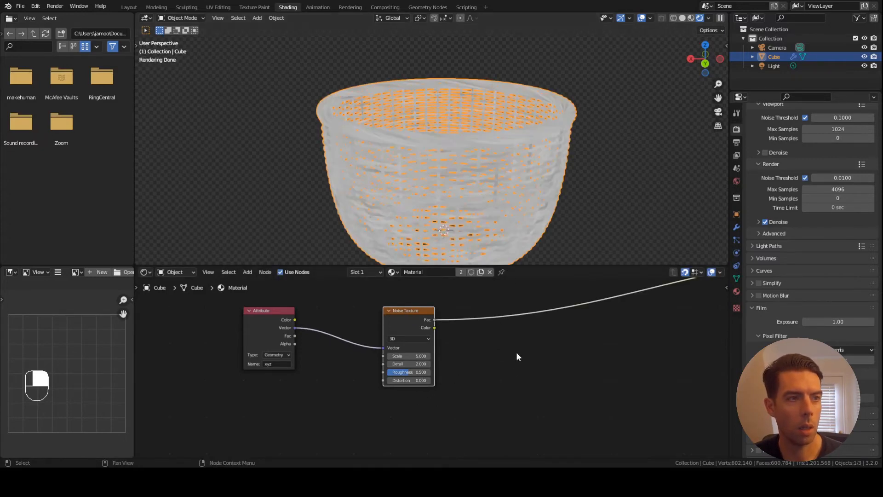
middle_click_drag(504, 225, 509, 203)
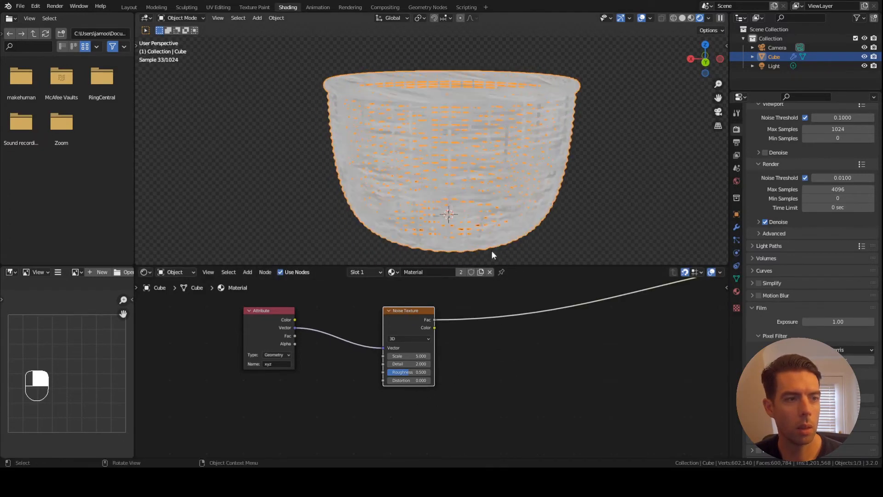
scroll(427, 351, "up", 1)
Step: Set the Noise Texture's Scale to 15 and Distortion to 15, and check the pattern near the rim
left_click_drag(404, 355, 414, 355)
left_click(404, 355)
type("15")
key("Return")
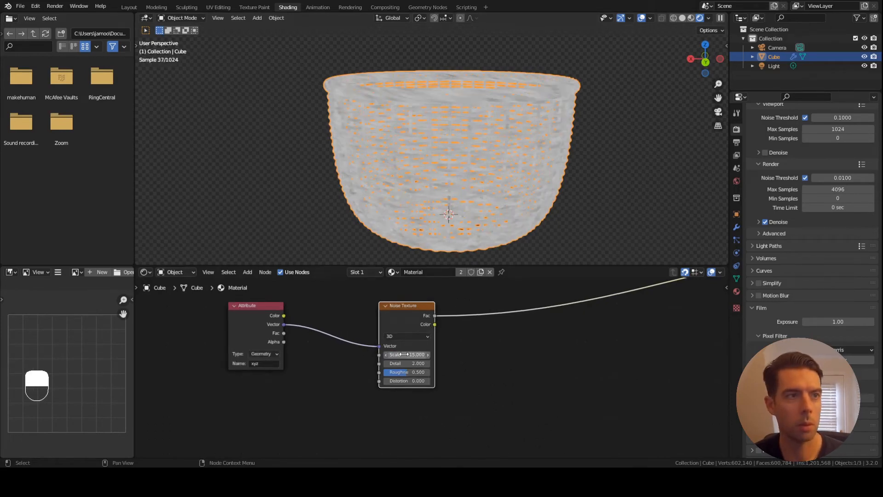
left_click(410, 381)
type("15")
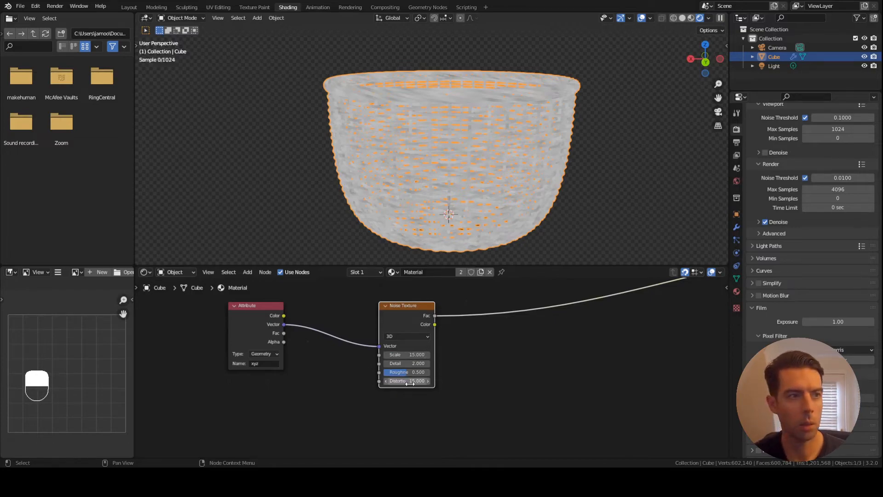
key("Return")
scroll(451, 107, "up", 3)
middle_click_drag(451, 107, 483, 117)
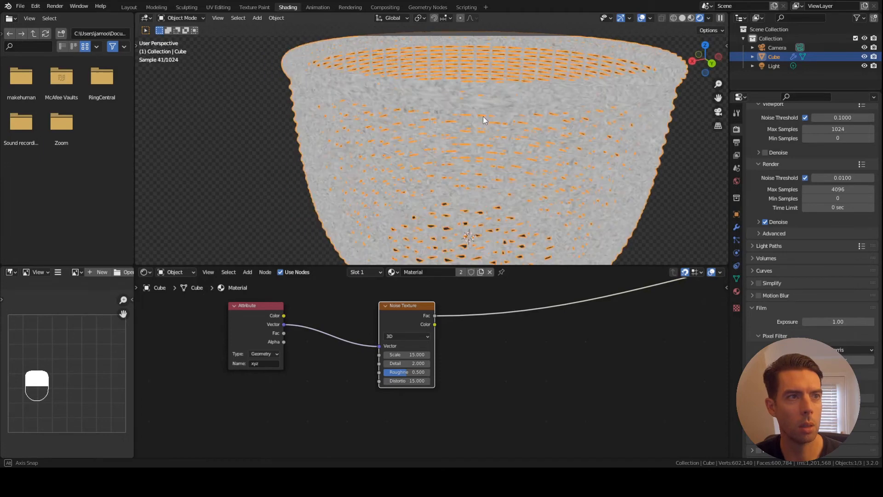
Step: Add a Separate XYZ node fed by the Noise Texture's Color output and preview its X output
middle_click_drag(514, 355, 404, 349)
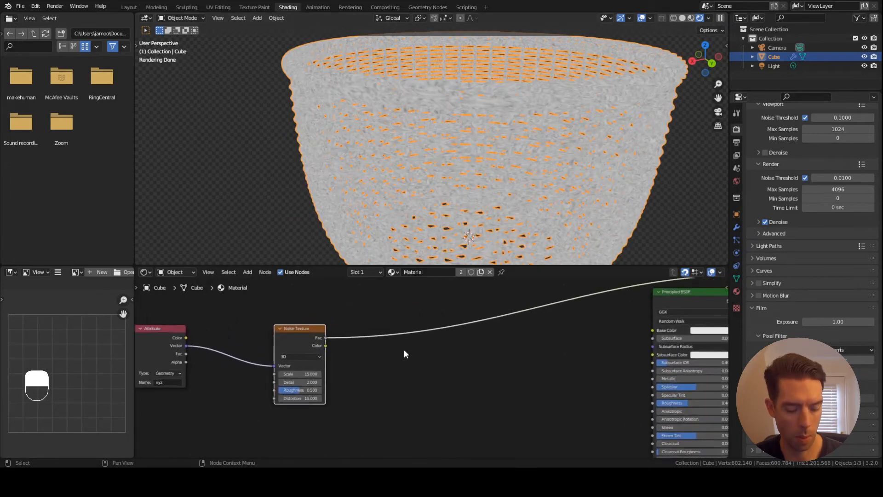
scroll(404, 350, "up", 1)
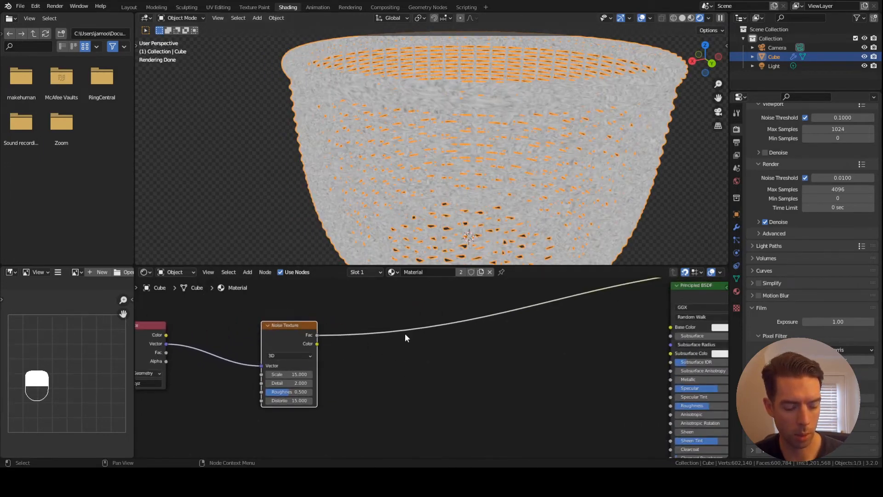
key("F3")
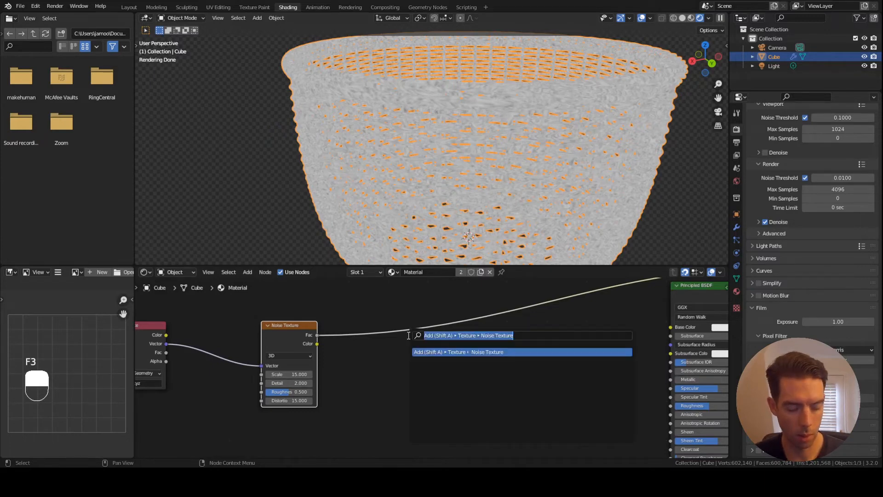
type("se")
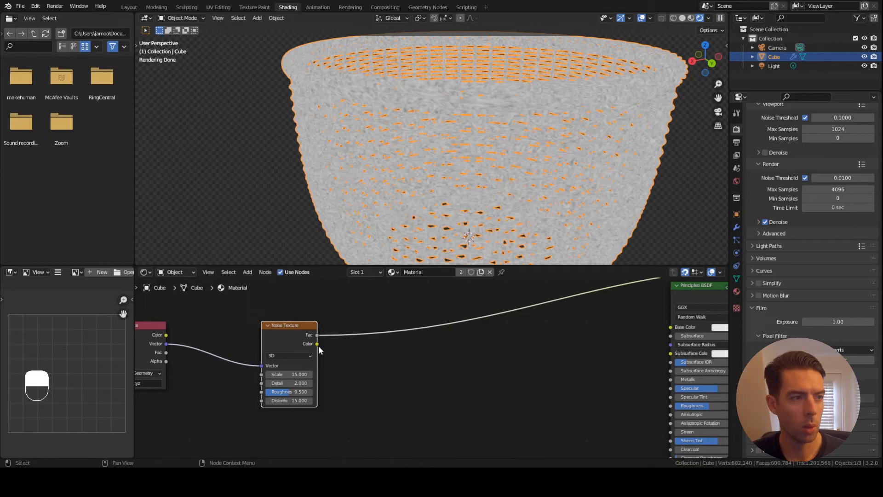
left_click_drag(317, 345, 376, 350)
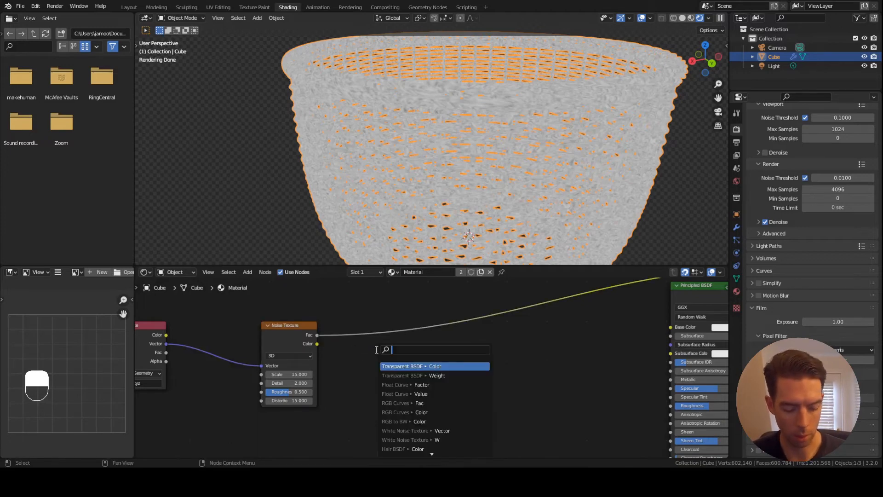
type("separ")
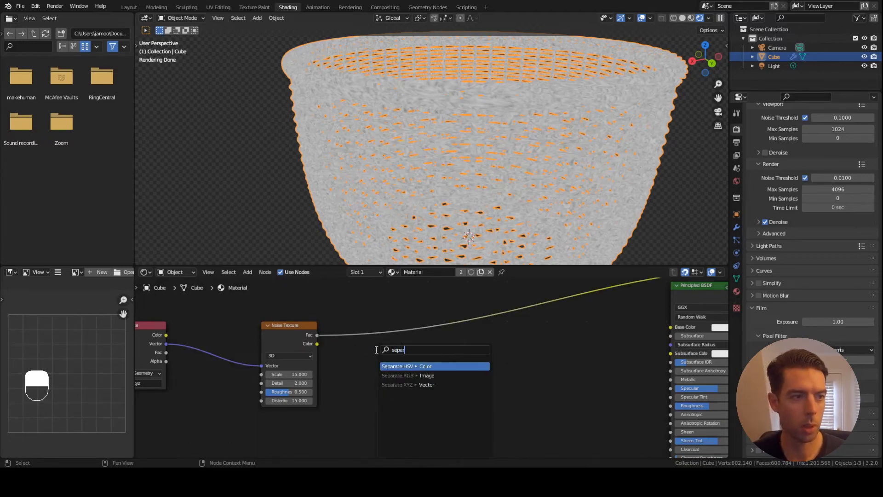
left_click(414, 385)
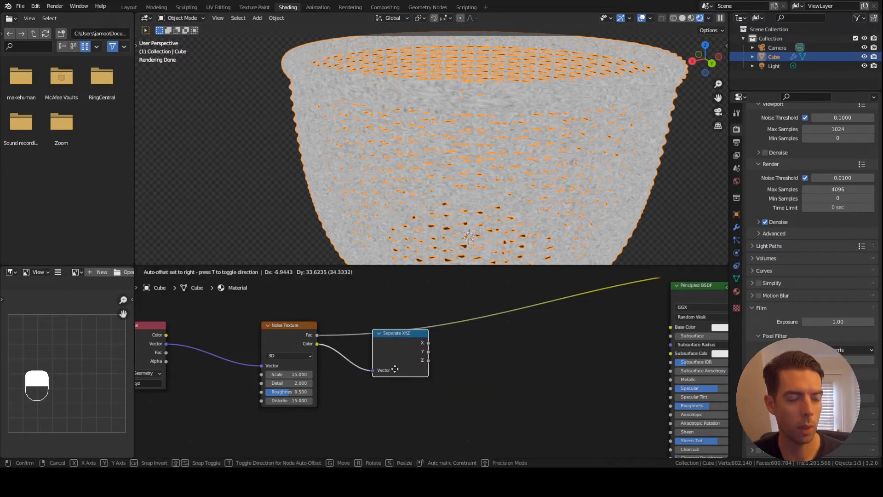
left_click(398, 342)
left_click(396, 336, "ctrl+shift")
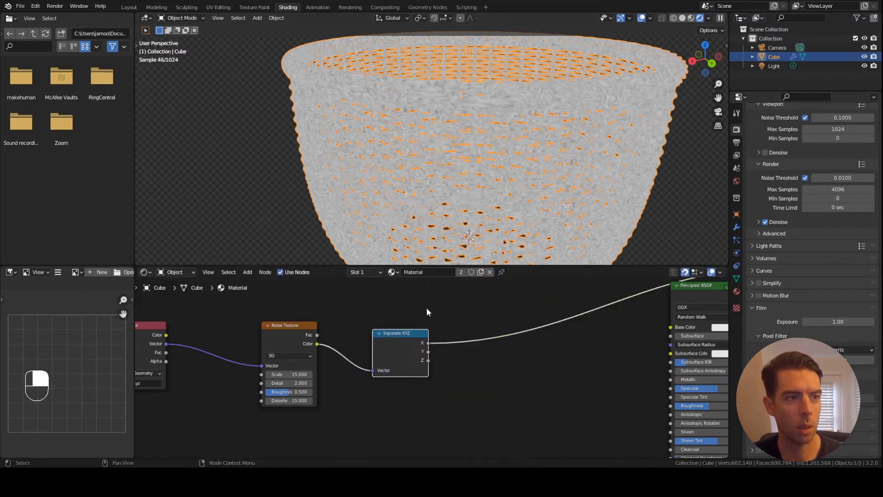
Step: Add a Map Range node fed by the Separate XYZ node's X output, ahead of the material preview
left_click_drag(402, 340, 403, 324)
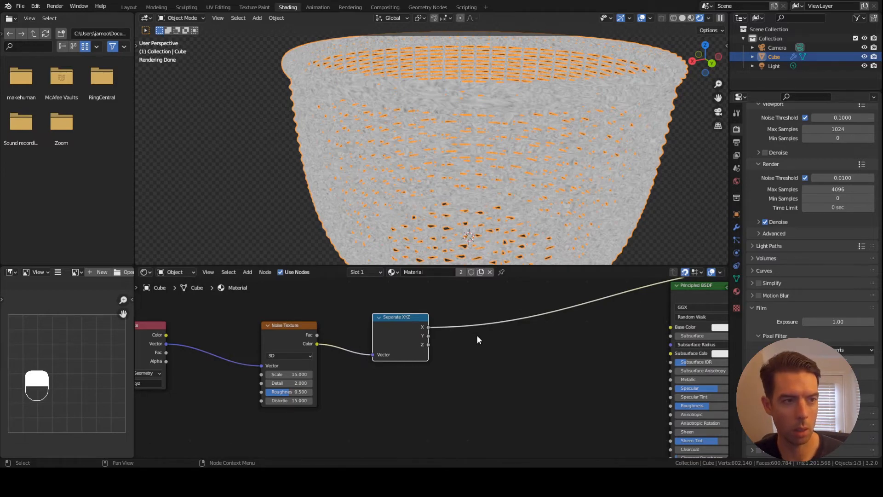
key("F3")
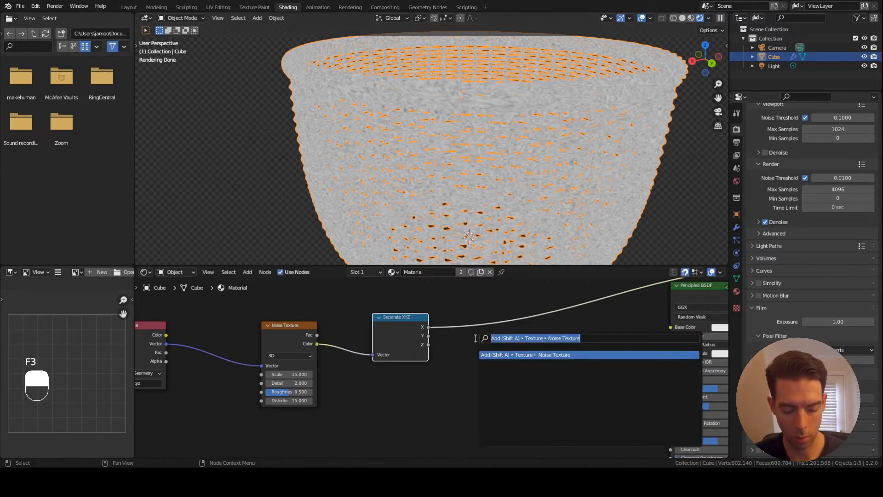
type("map range")
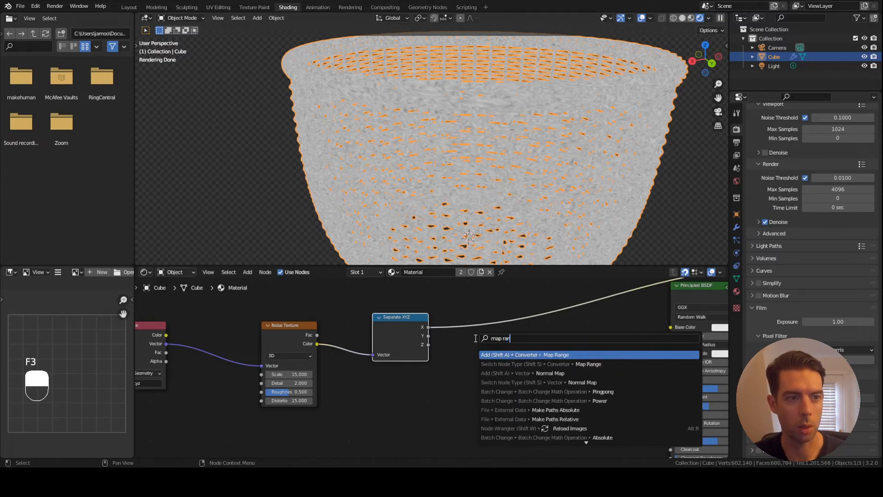
key("Return")
left_click(467, 306)
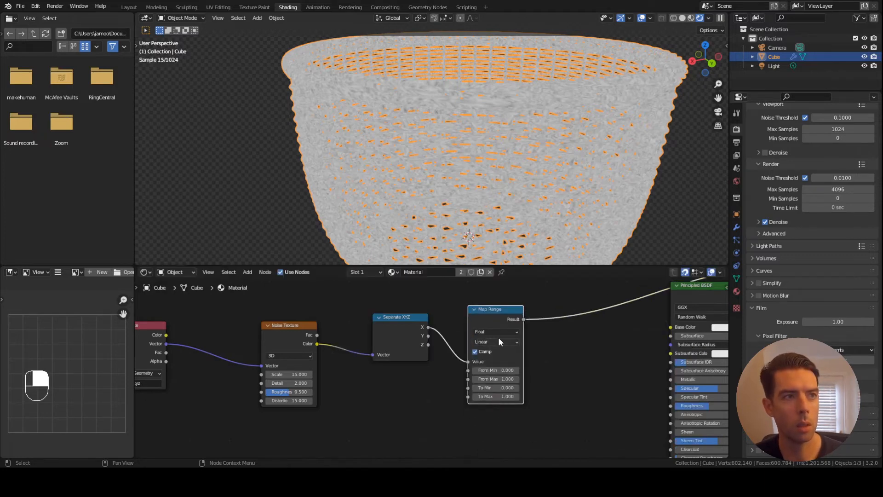
Step: Set the Map Range node's From Min to 0.3 and From Max to 0.7
left_click(503, 371)
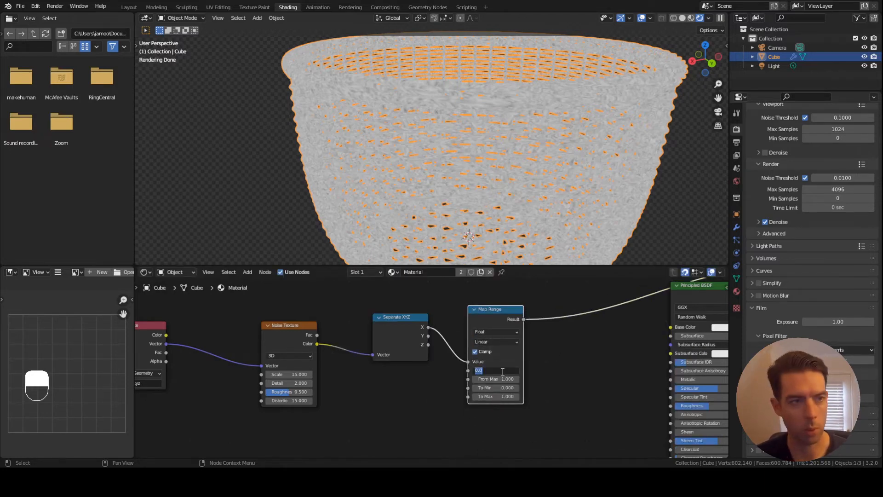
type(".3")
key("Return")
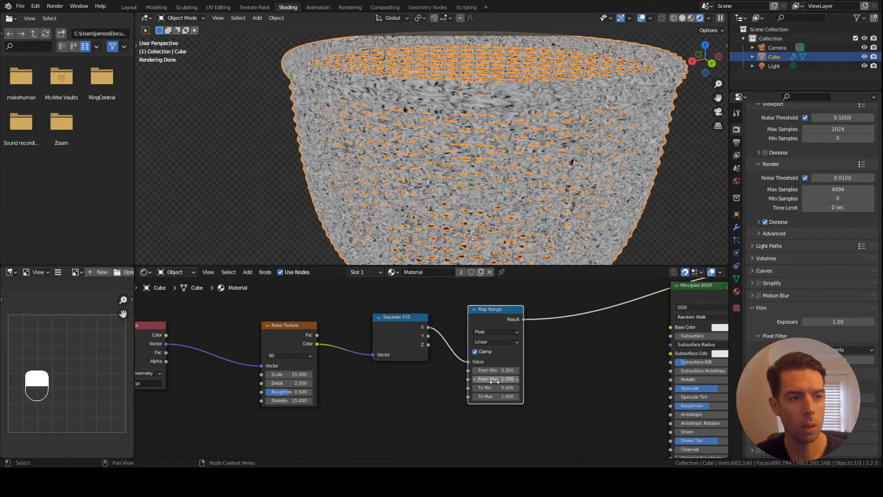
left_click(496, 379)
type(".7")
key("Return")
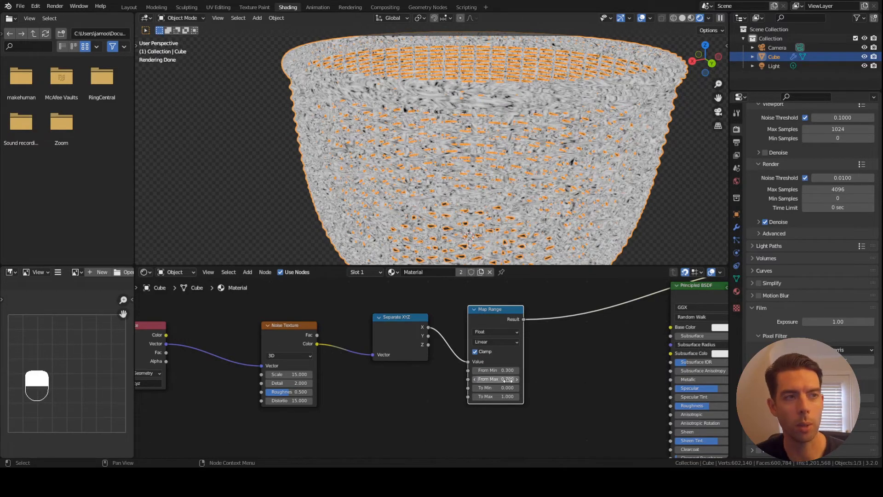
Step: Deselect the basket and examine the noise contrast on its strands, both overall and close up near the rim
scroll(436, 386, "down", 1)
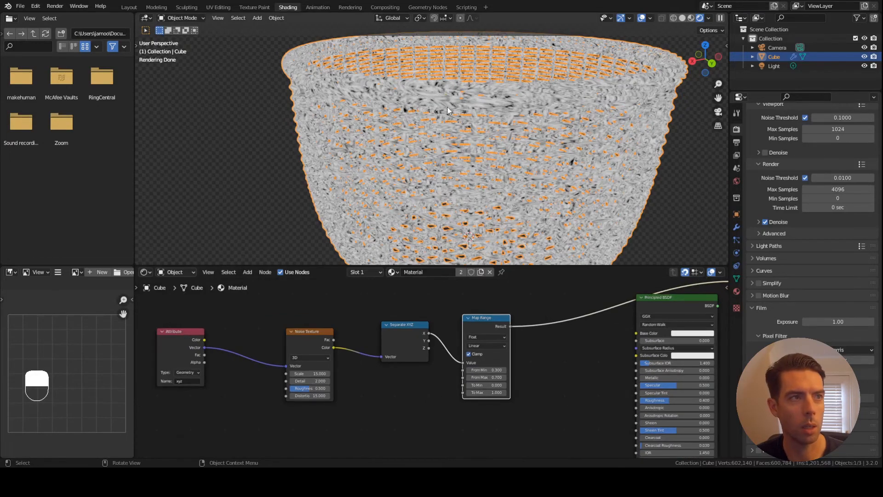
scroll(457, 111, "up", 2)
left_click(235, 156)
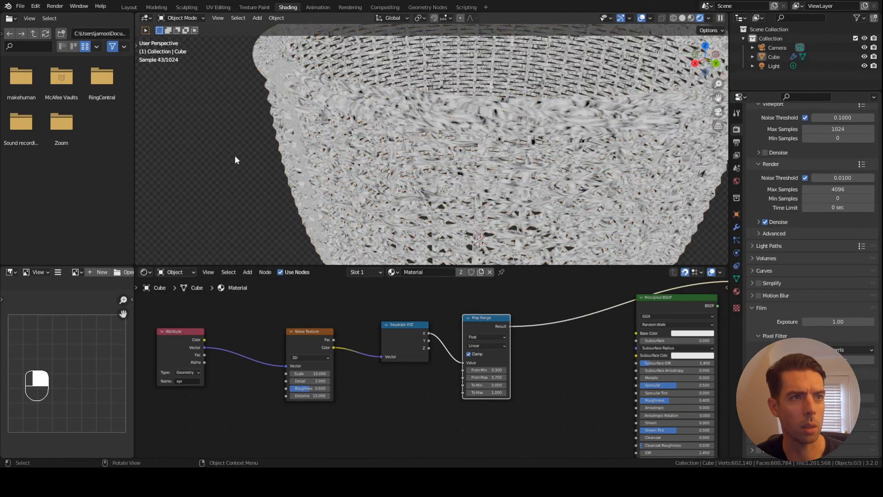
middle_click_drag(393, 404, 444, 395)
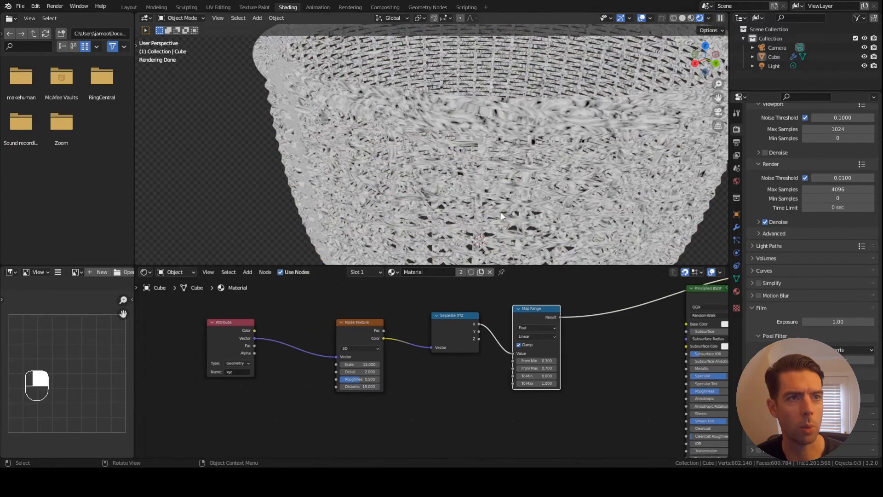
scroll(501, 213, "down", 2)
middle_click_drag(494, 134, 497, 122)
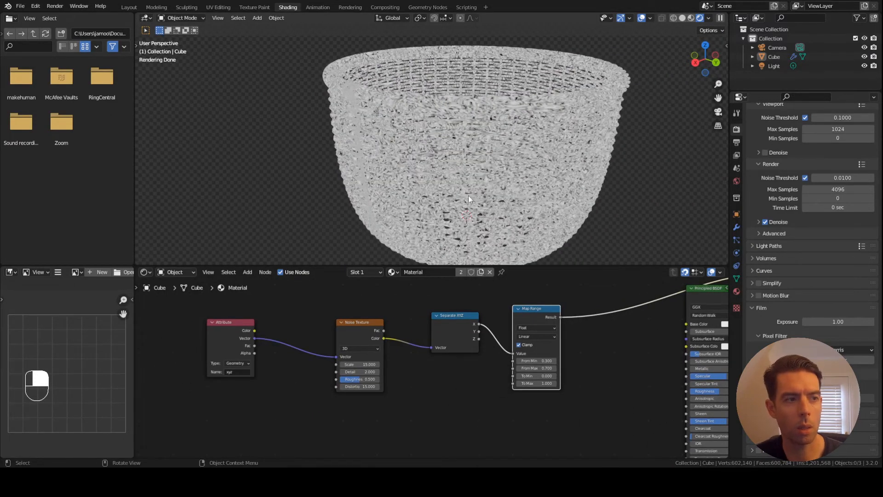
scroll(438, 389, "down", 1)
scroll(436, 389, "up", 2)
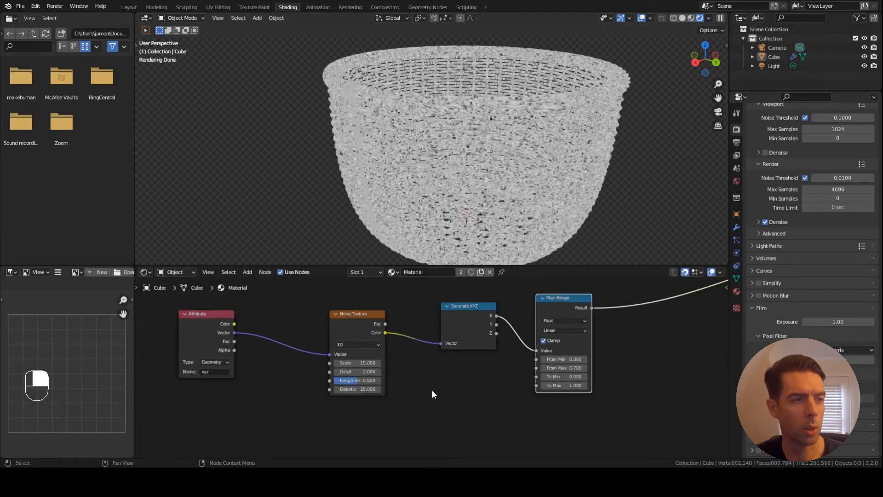
scroll(487, 87, "up", 5)
middle_click_drag(487, 88, 497, 125, "shift")
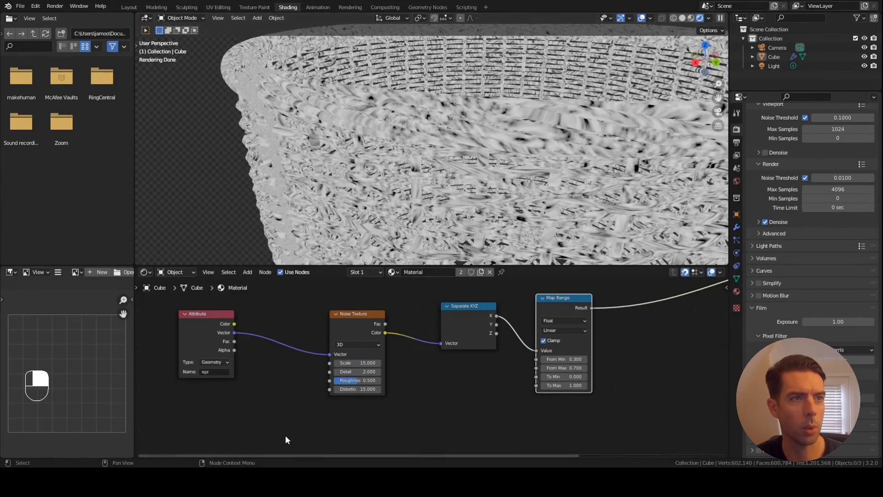
Step: Move the Attribute node away from the Noise Texture and insert a Vector Math node on the link between them
middle_click_drag(285, 437, 394, 410)
left_click_drag(290, 291, 176, 307)
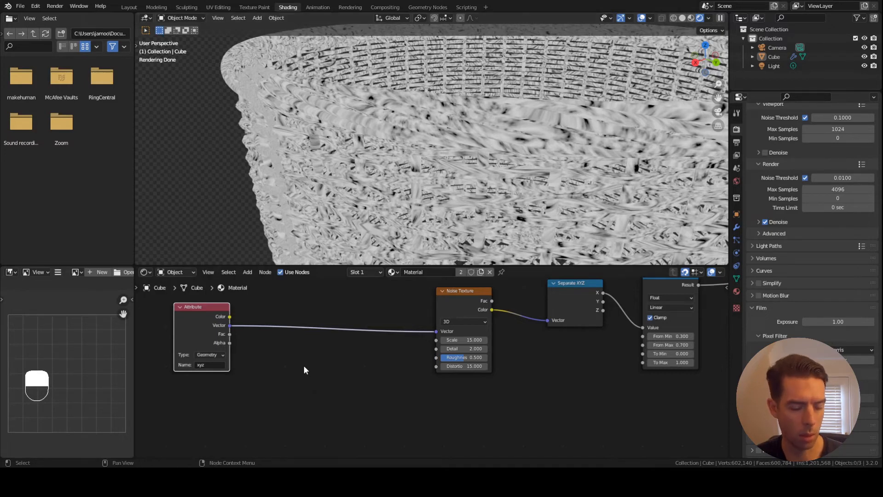
key("F3")
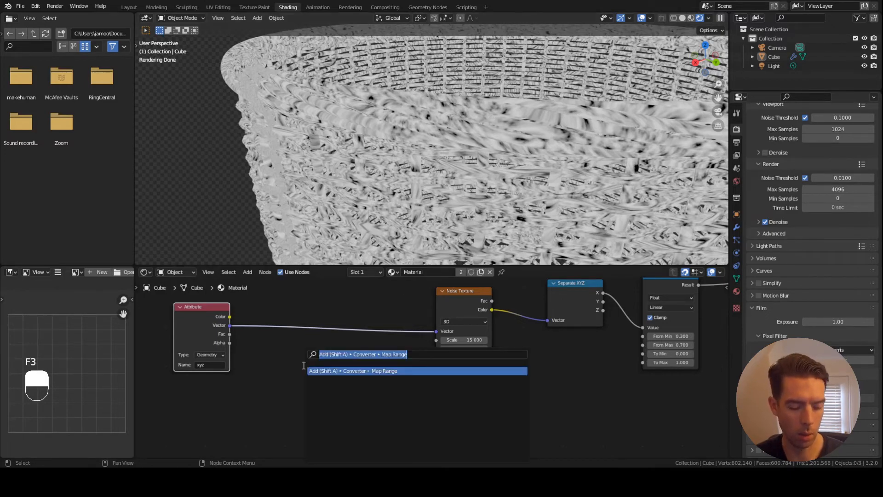
type("vec")
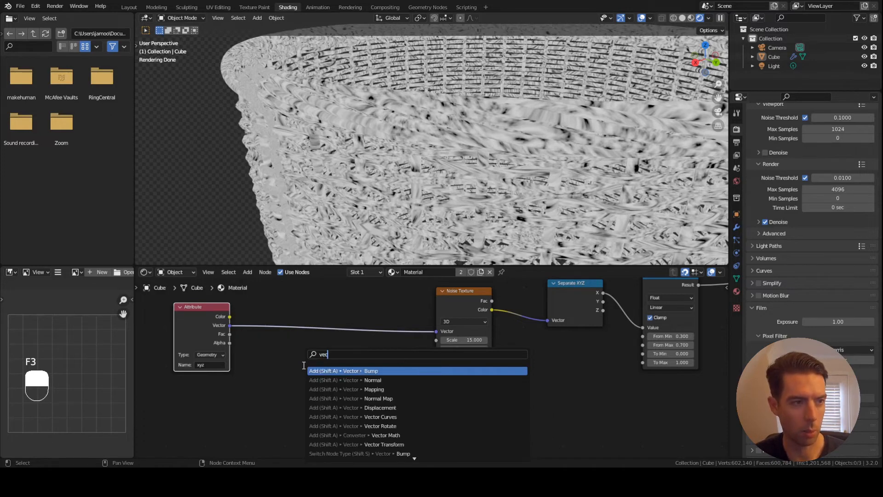
type("tor m")
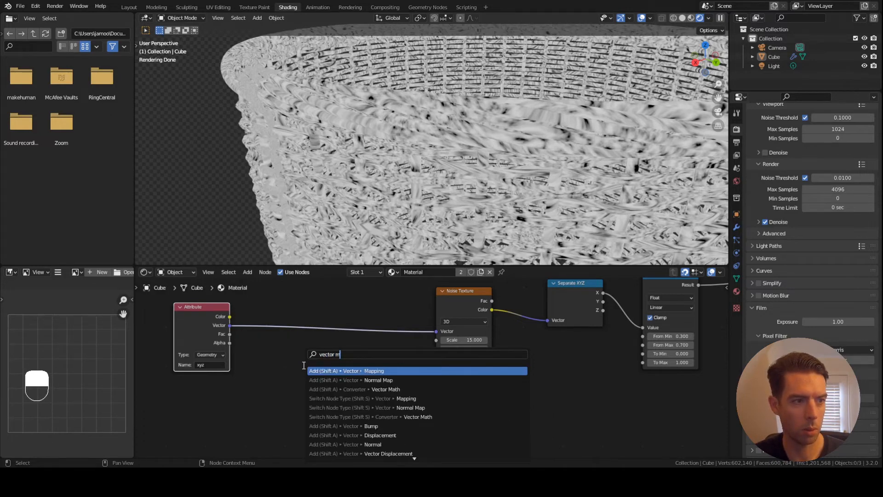
type("ath")
key("Return")
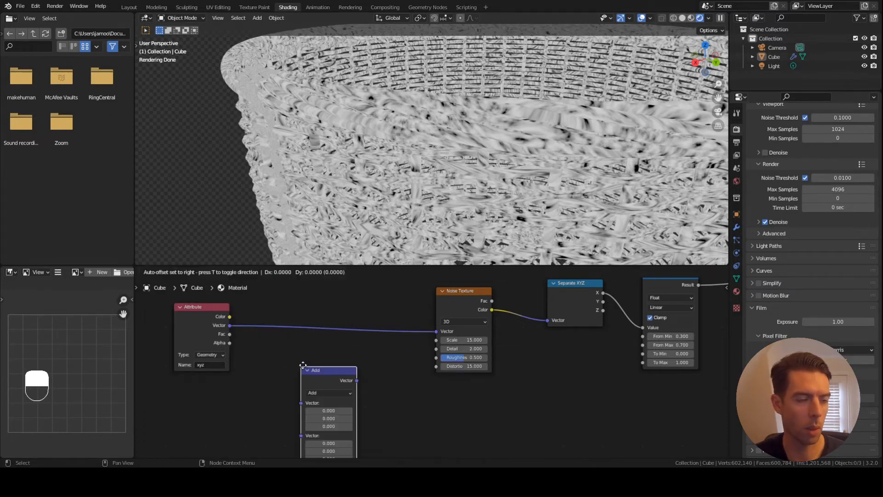
left_click(308, 314)
Step: Switch the Vector Math node to Multiply and set all three components of its second vector to 1
left_click(331, 339)
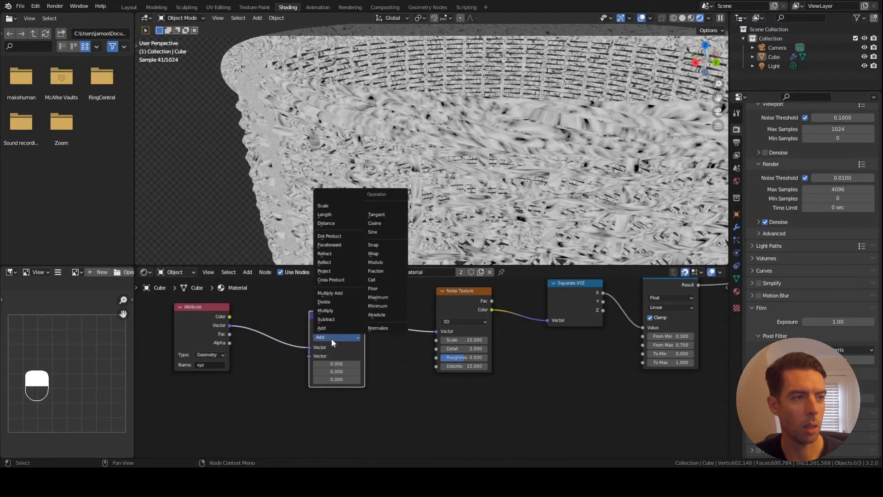
left_click(340, 311)
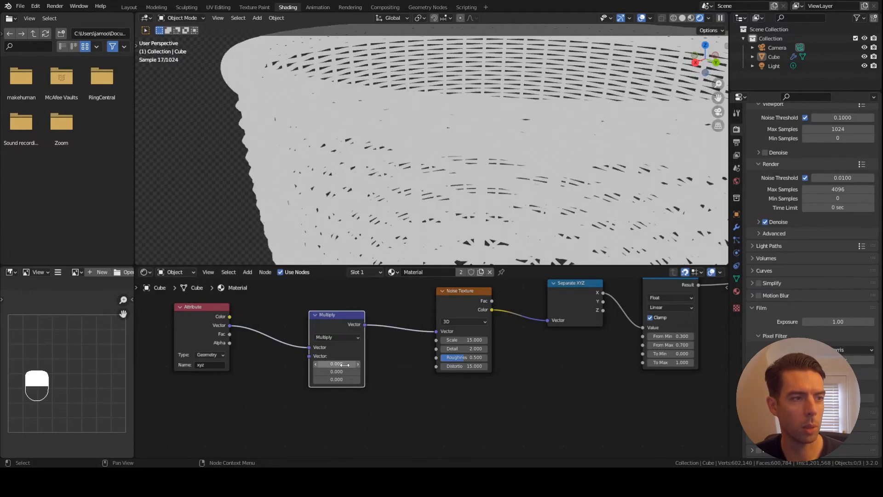
left_click_drag(340, 365, 340, 380)
type("1")
key("Return")
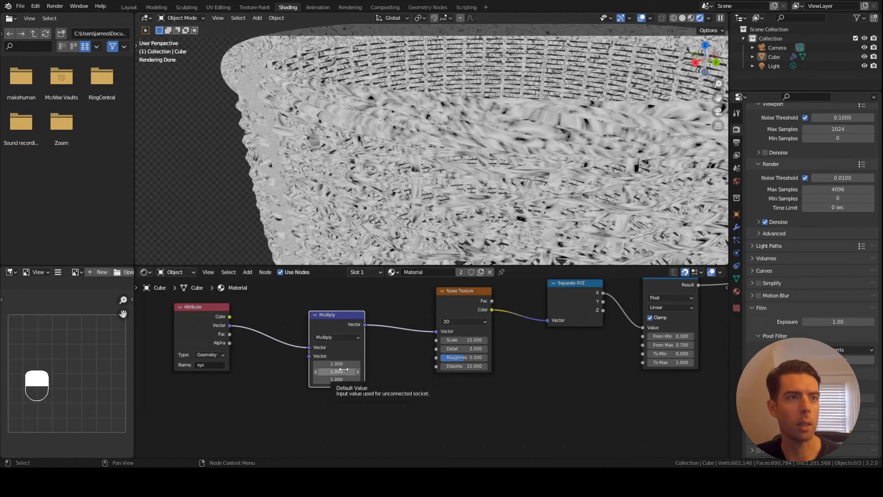
Step: Set the Multiply node's Y component to 0.15 and check the stretched noise along the basket strands
key("shift")
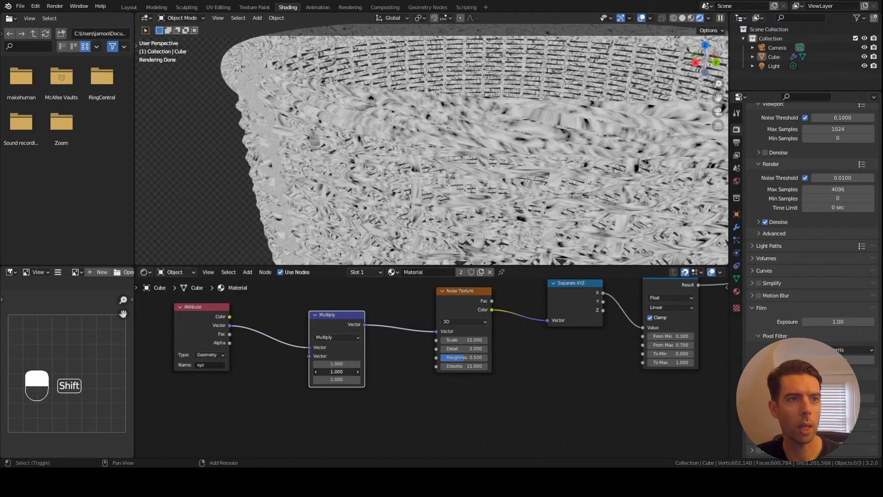
left_click_drag(336, 372, 283, 371, "shift")
left_click(345, 371)
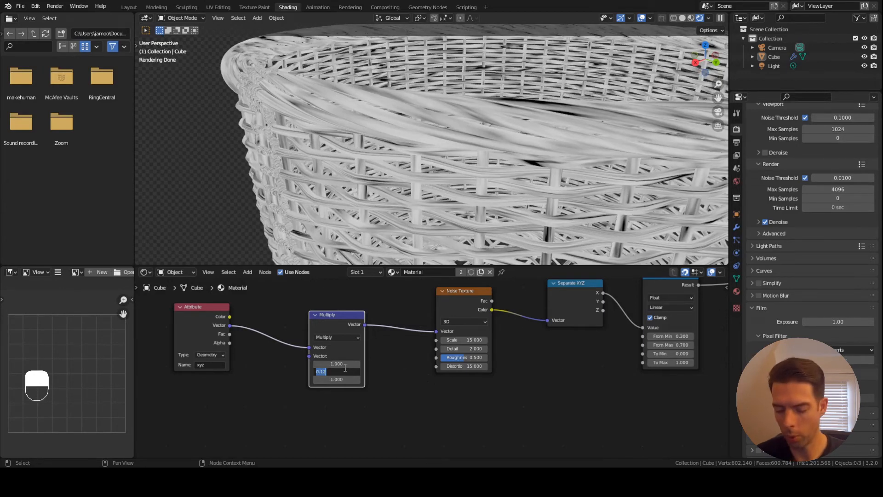
key("BackSpace")
type(".15")
key("Return")
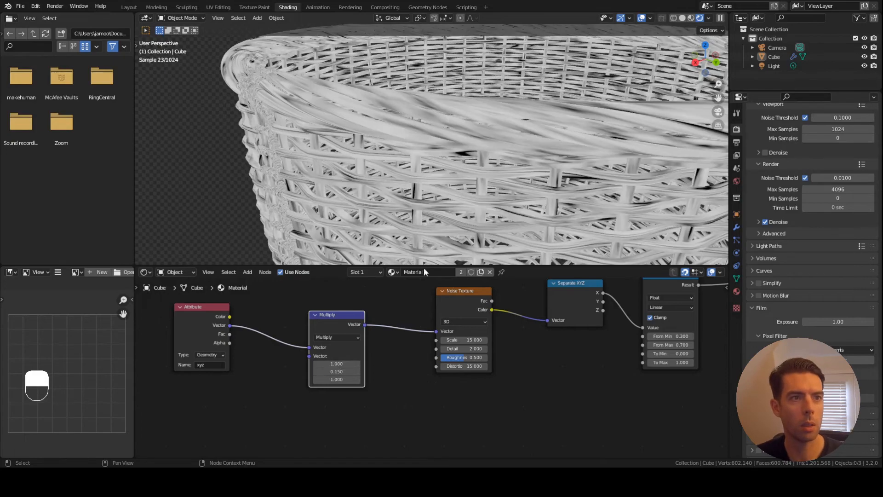
scroll(491, 215, "down", 4)
middle_click_drag(490, 215, 469, 207)
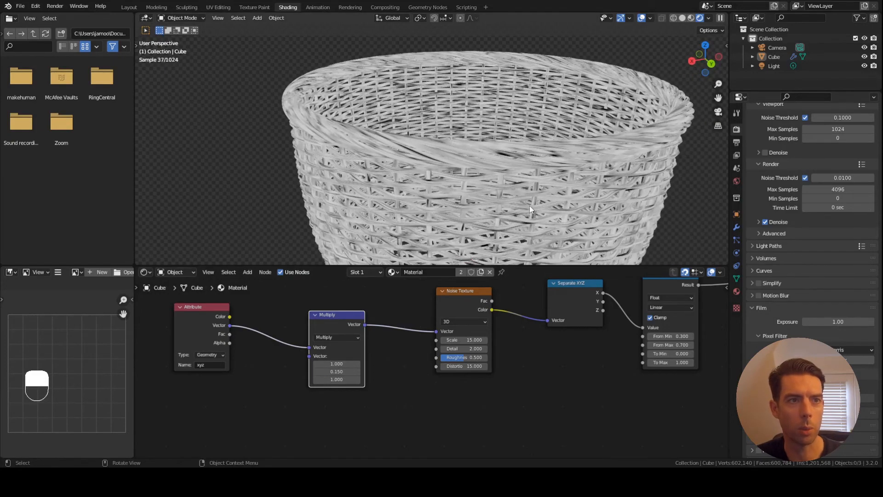
scroll(529, 209, "up", 3)
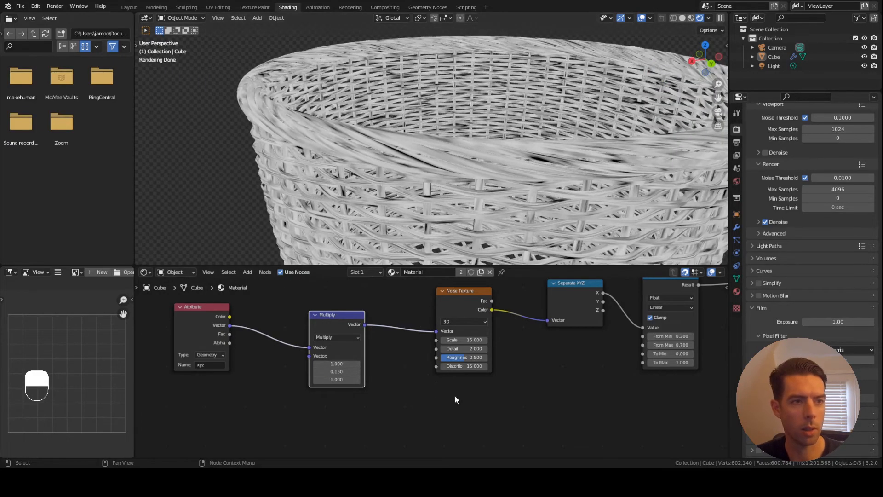
Step: Add a MixRGB node after the Map Range node and connect the Map Range Result to its Fac input
middle_click_drag(501, 400, 433, 385)
scroll(484, 391, "down", 3)
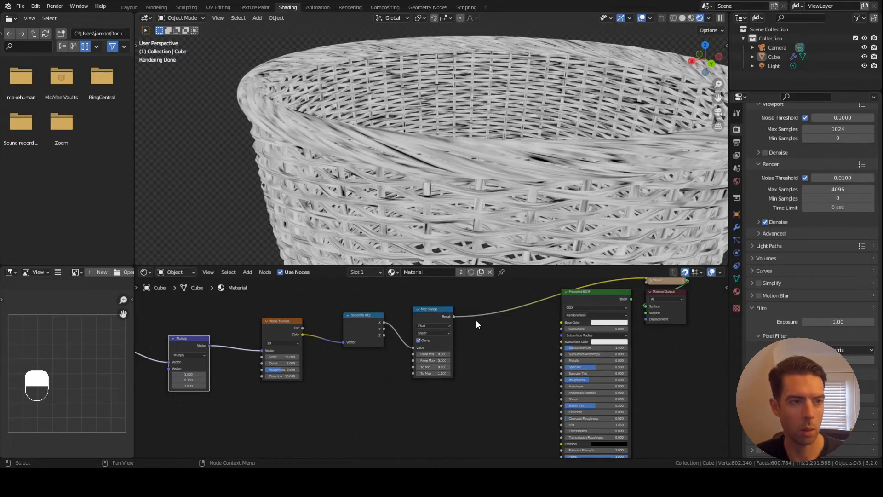
key("F3")
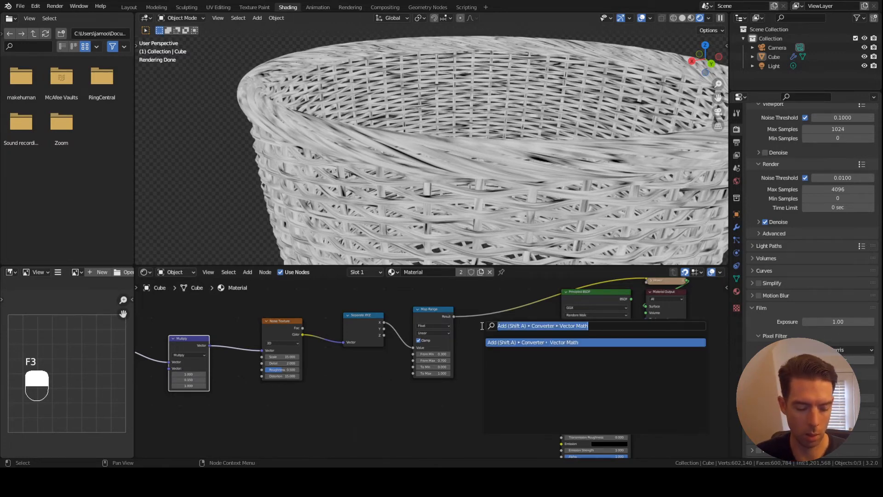
type("mix")
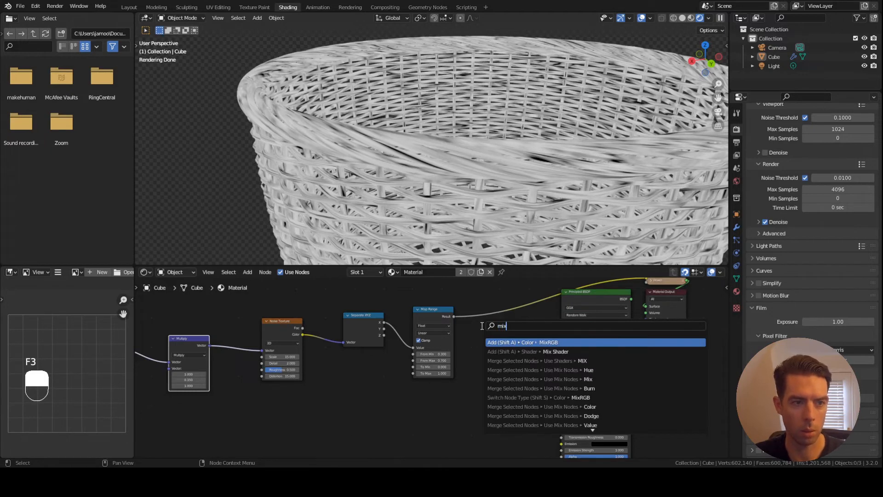
key("Return")
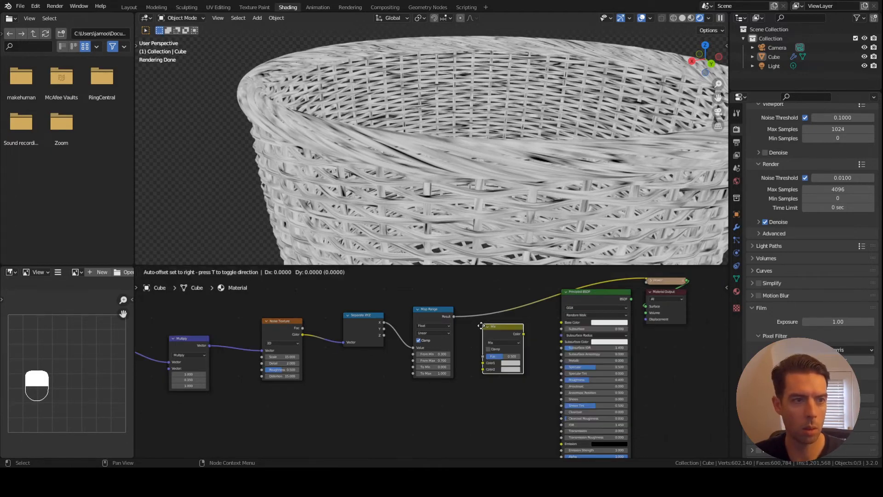
left_click(475, 297)
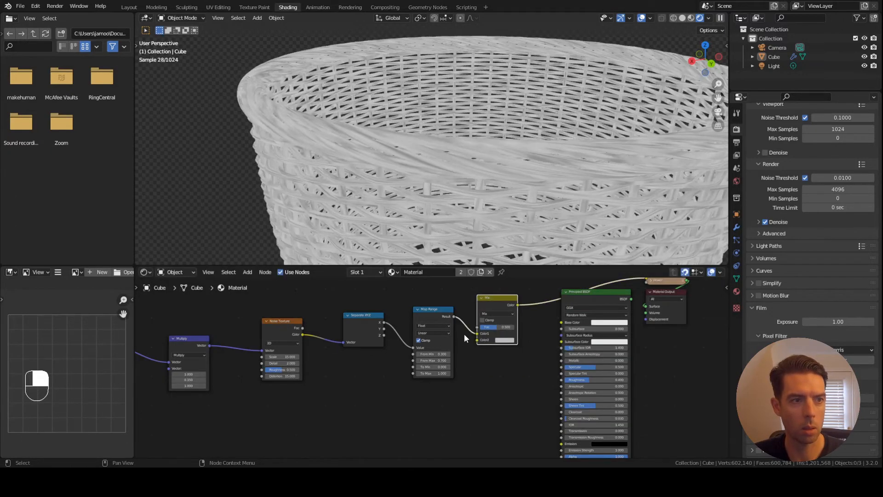
left_click_drag(477, 334, 478, 328)
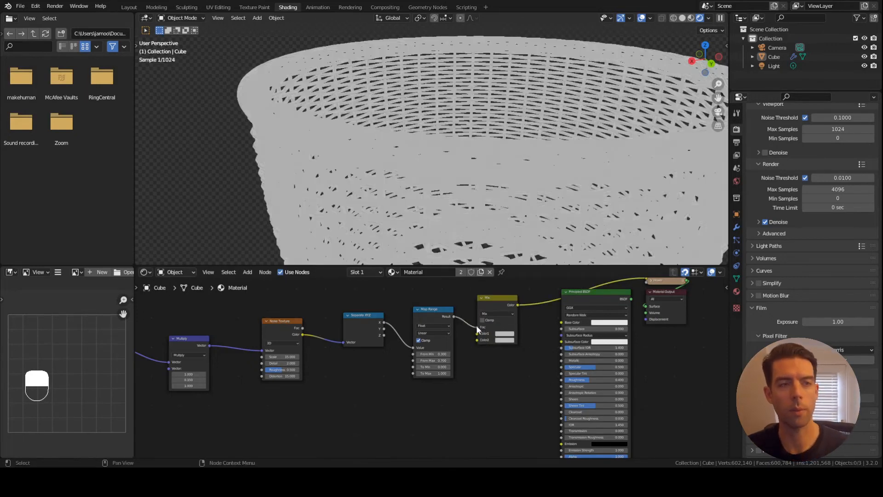
Step: Darken the Mix node's Color1 to a value of about 0.36 and make it a saturated red
left_click(504, 333)
scroll(542, 270, "up", 1)
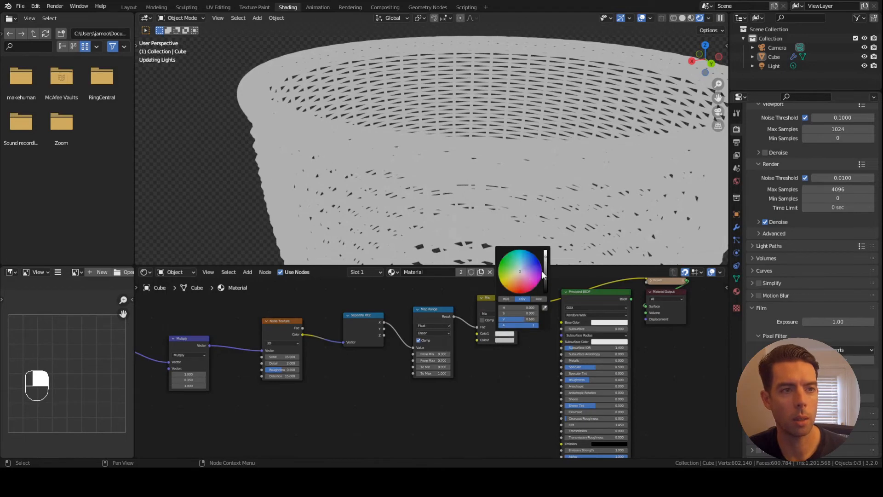
scroll(542, 271, "down", 3)
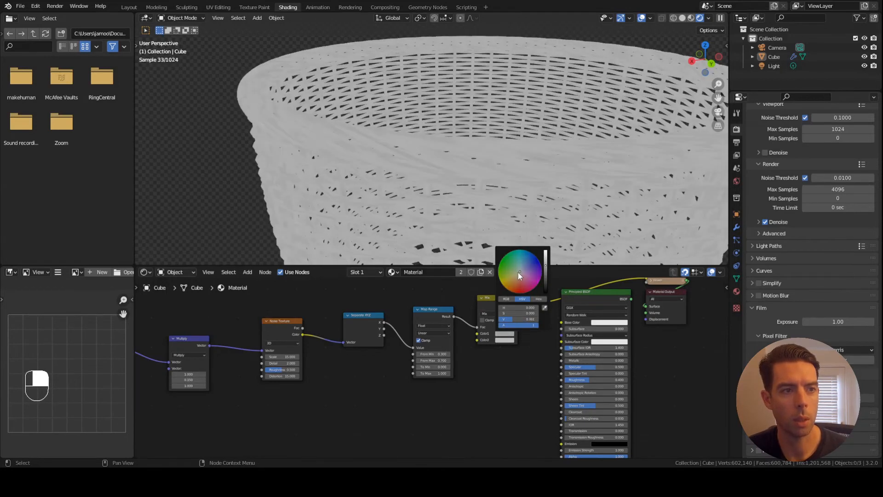
left_click_drag(518, 272, 518, 287)
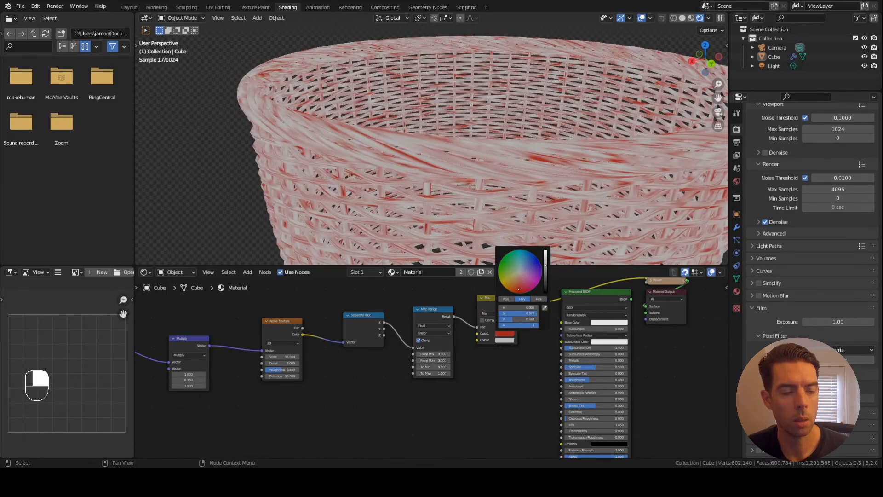
Step: Give the Mix node's Color2 the same red and lower its value to 0 so it is black
scroll(465, 386, "up", 2)
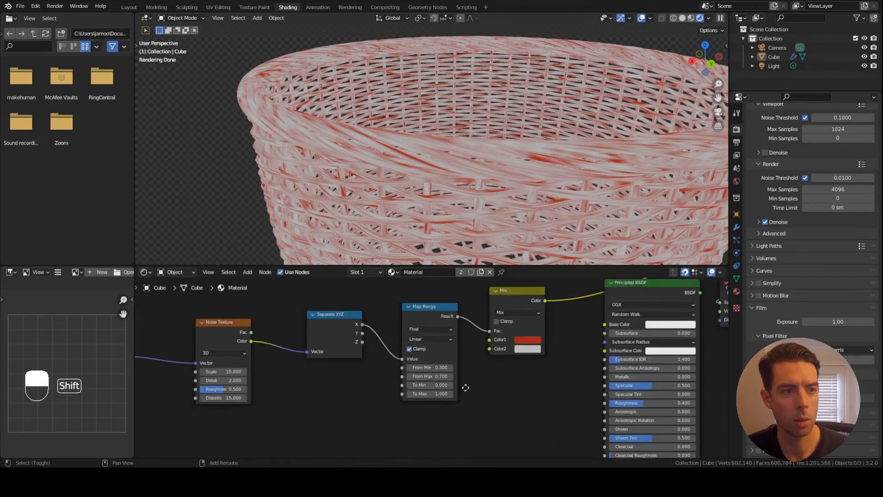
left_click_drag(417, 382, 415, 393)
left_click(425, 391)
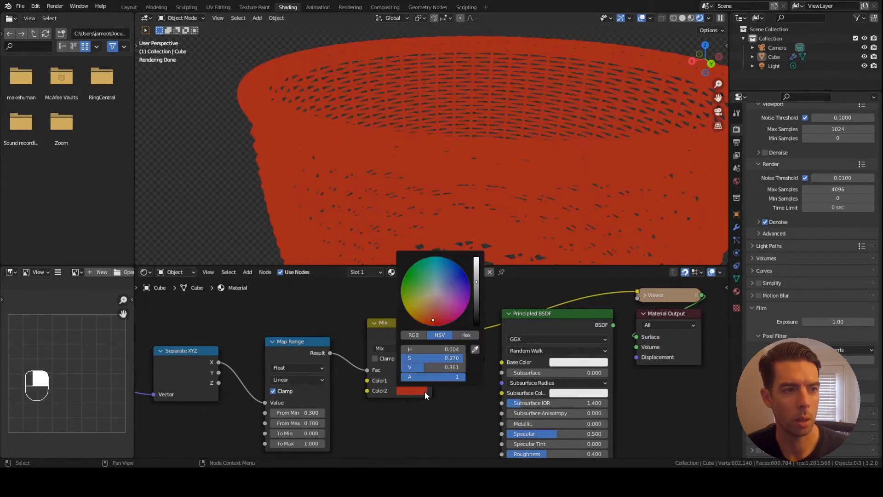
left_click_drag(478, 287, 476, 324)
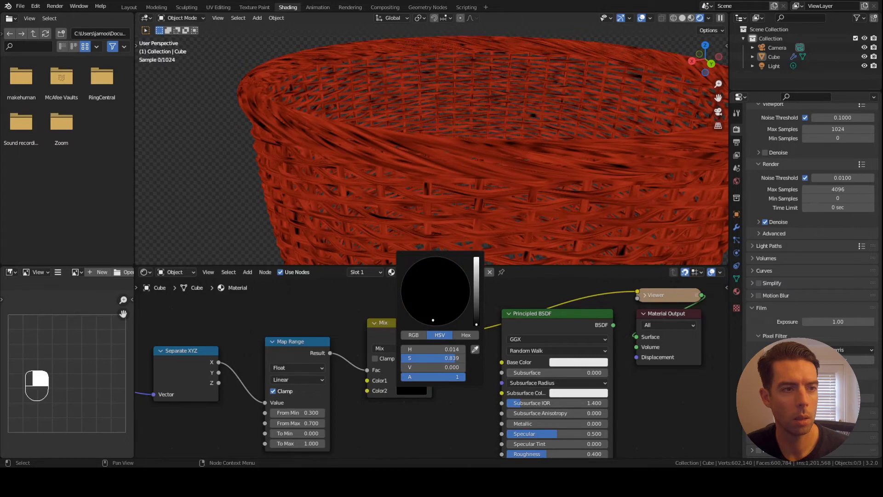
scroll(448, 367, "down", 2)
Step: Move the Separate XYZ node closer to the Noise Texture node
middle_click_drag(448, 366, 455, 344)
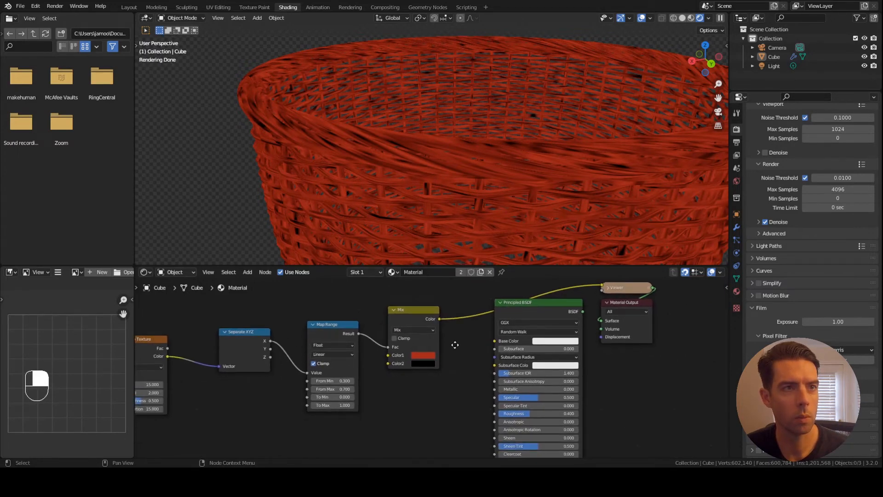
middle_click_drag(470, 360, 483, 343)
scroll(483, 343, "down", 1)
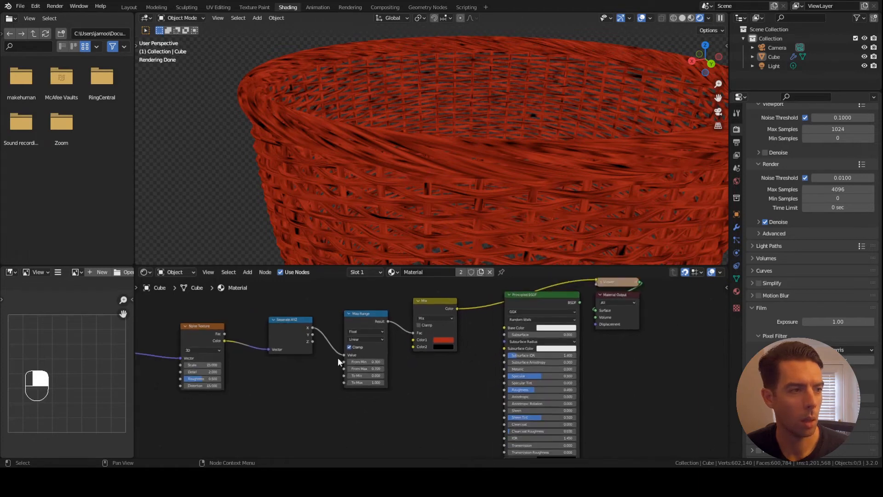
middle_click_drag(299, 385, 343, 362)
left_click_drag(341, 300, 323, 307)
middle_click_drag(362, 350, 346, 332)
scroll(346, 333, "down", 1)
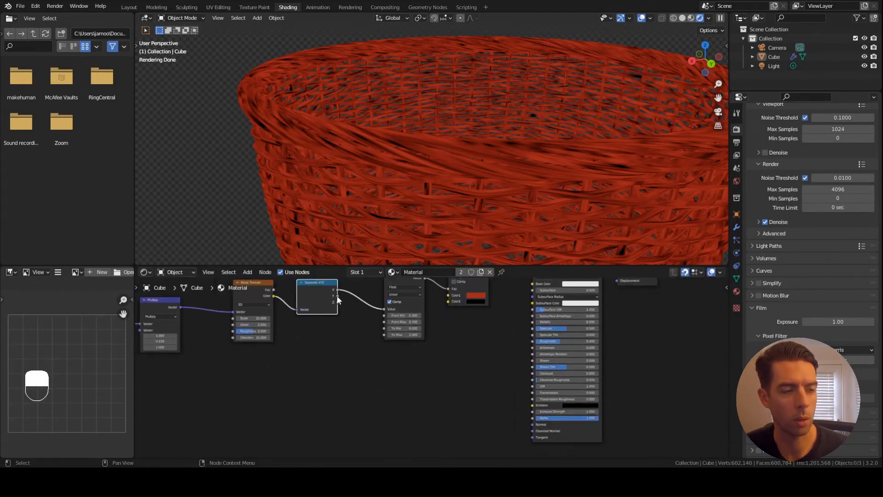
Step: Add a Bump node below the Map Range node with its Height fed by the Separate XYZ Y output
left_click_drag(338, 296, 373, 388)
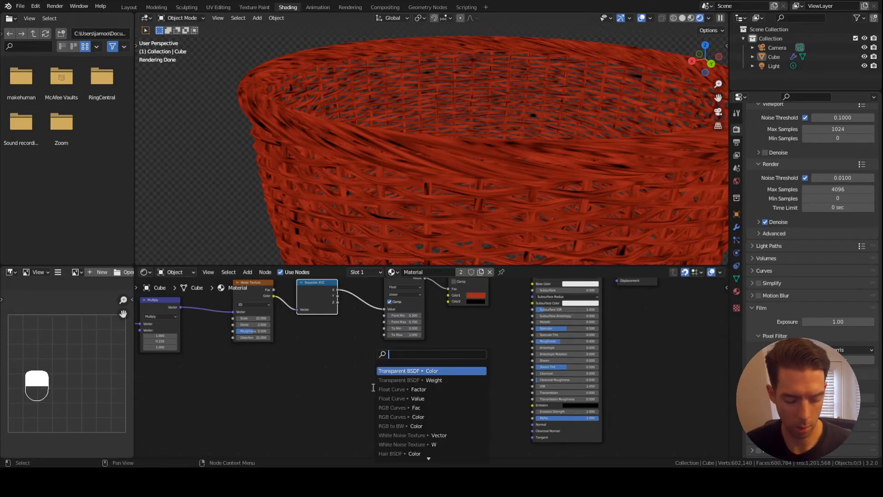
type("bump")
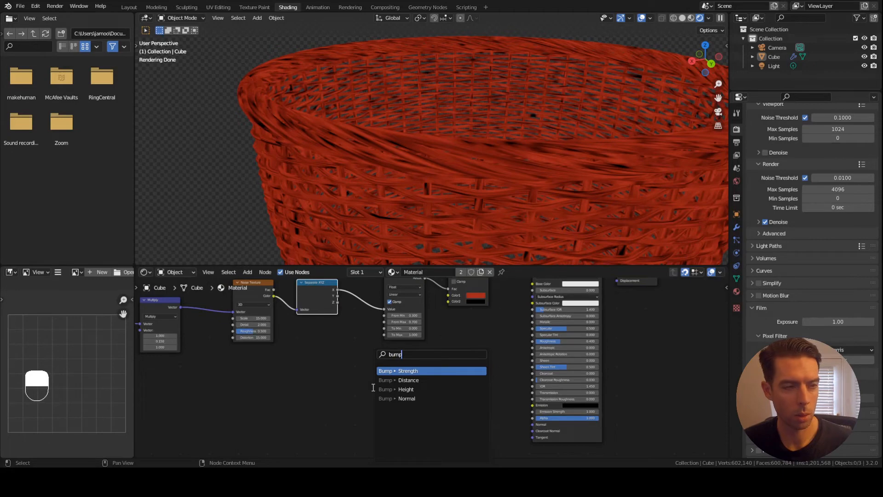
key("Down")
key("Down")
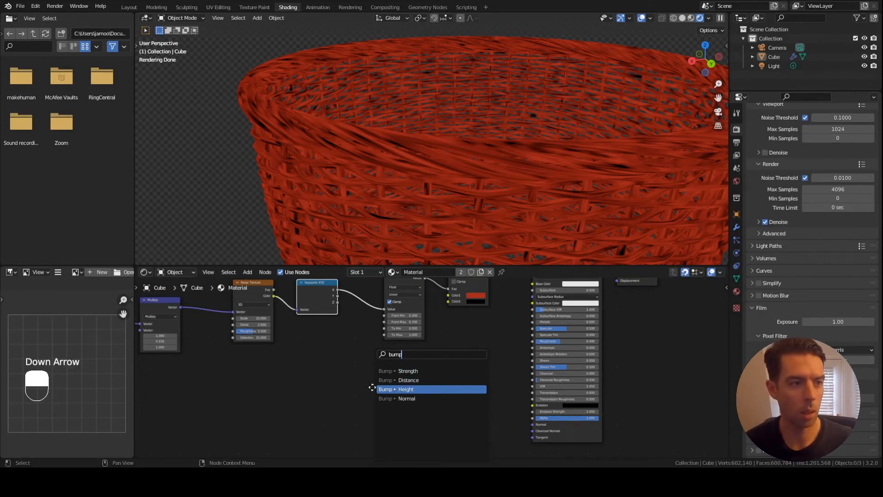
left_click(376, 389)
left_click(406, 381)
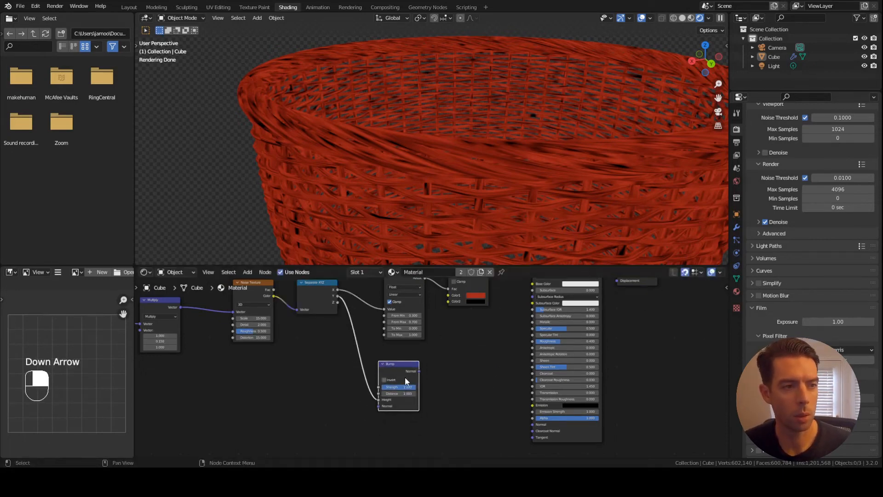
Step: Connect the Bump Normal output to the Principled BSDF Normal input and view the shaded basket through the Material Output
left_click_drag(419, 371, 532, 424)
middle_click_drag(642, 342, 575, 389)
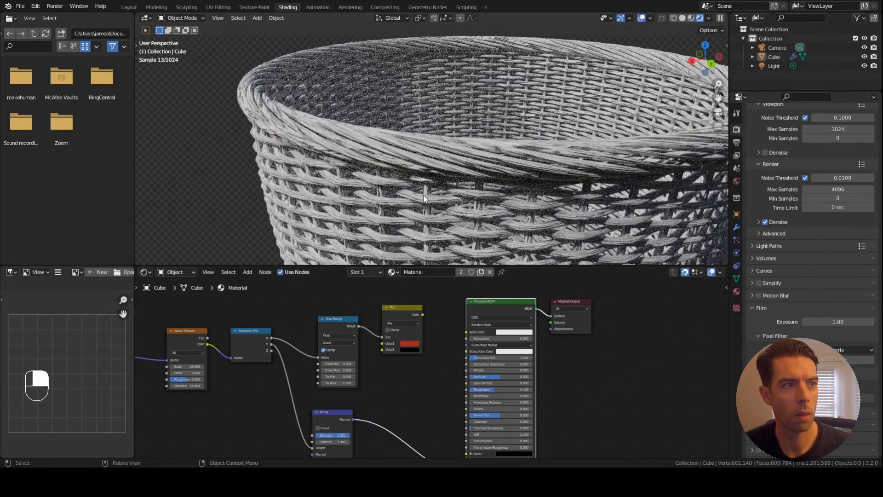
mouse_move(449, 190)
middle_mouse_down()
mouse_move(471, 191)
mouse_move(459, 181)
middle_mouse_up()
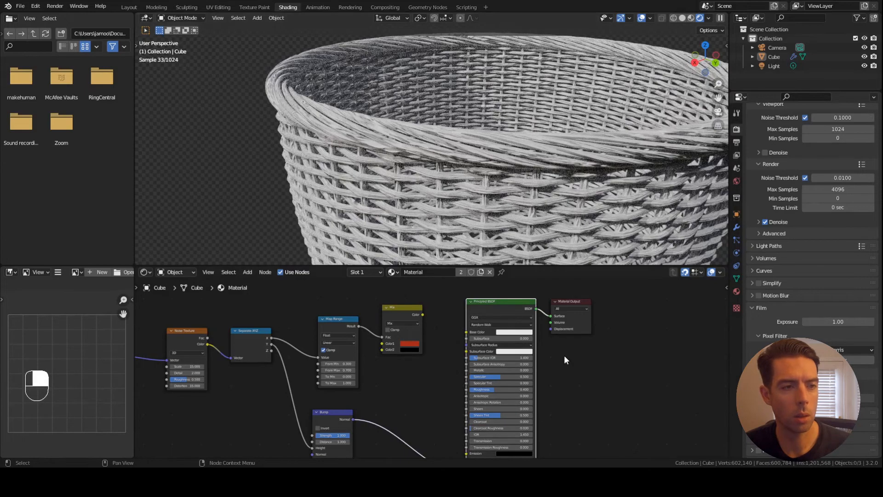
Step: Set the Bump node's Strength to 0.3 and inspect the strand relief around the basket rim
scroll(565, 343, "down", 1)
middle_click_drag(566, 342, 565, 324)
middle_click_drag(459, 423, 465, 380)
scroll(466, 380, "up", 3)
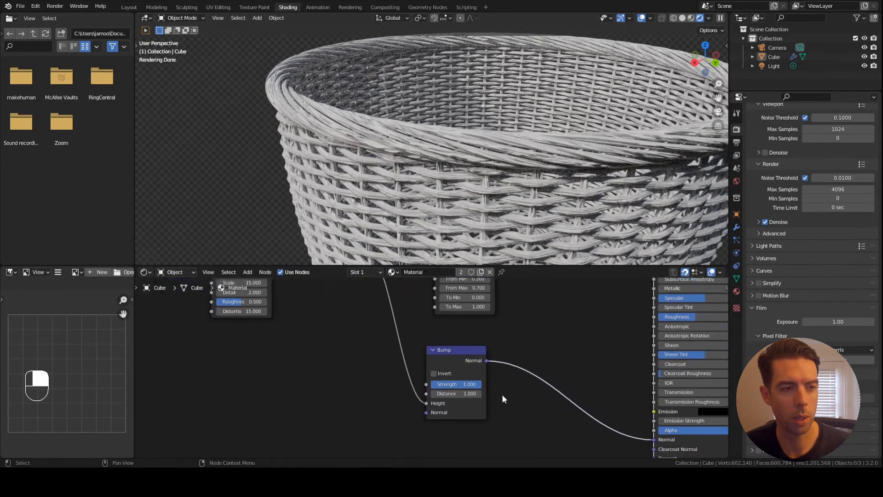
double_click(444, 381)
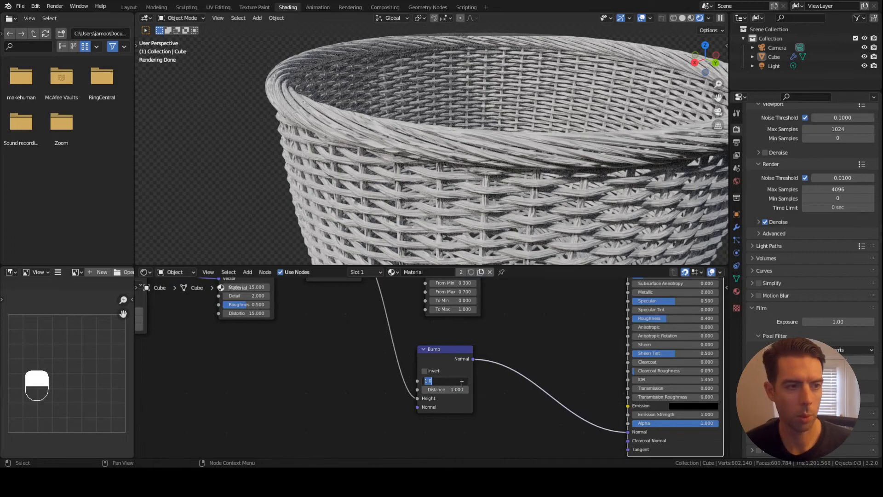
type(".3")
key("Return")
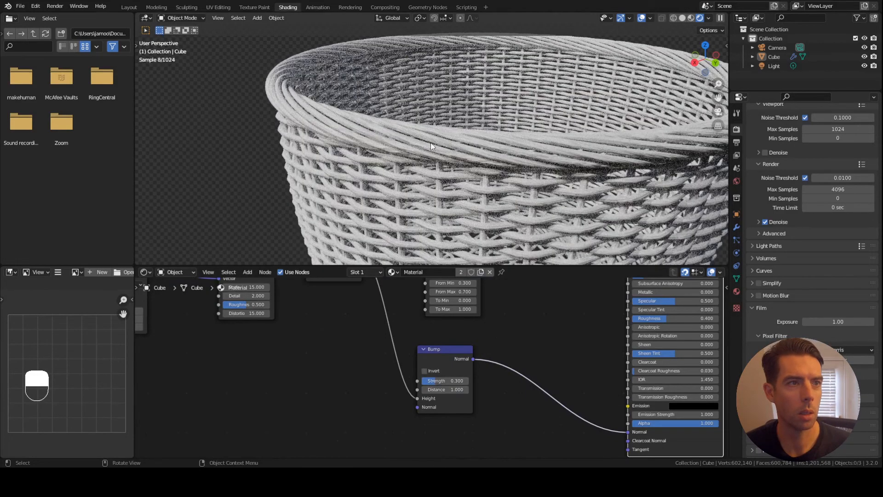
scroll(416, 144, "up", 2)
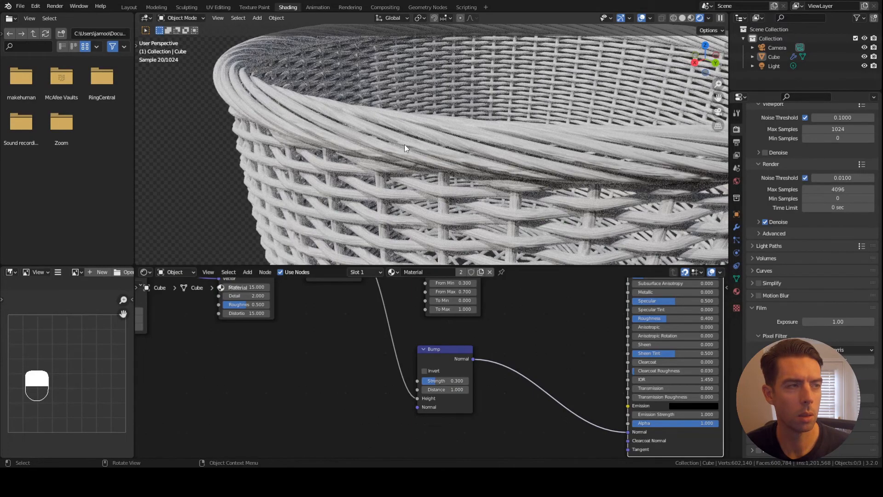
middle_click_drag(416, 145, 414, 202)
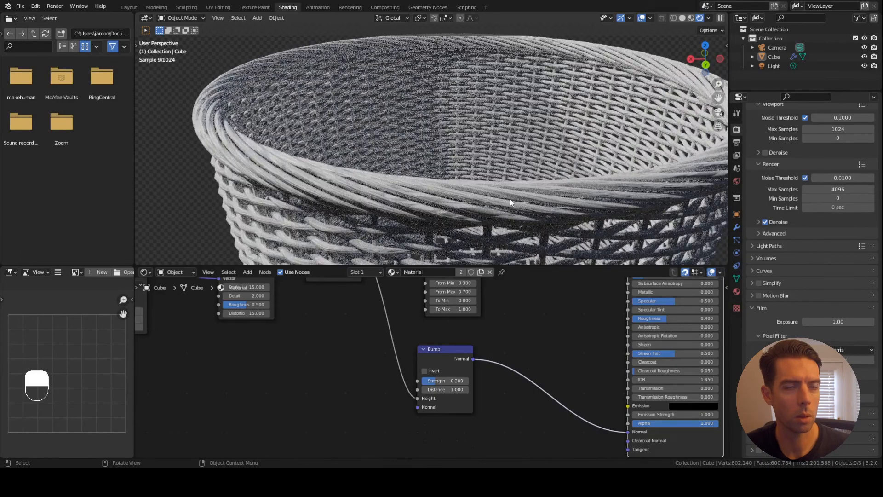
middle_click_drag(546, 198, 590, 189)
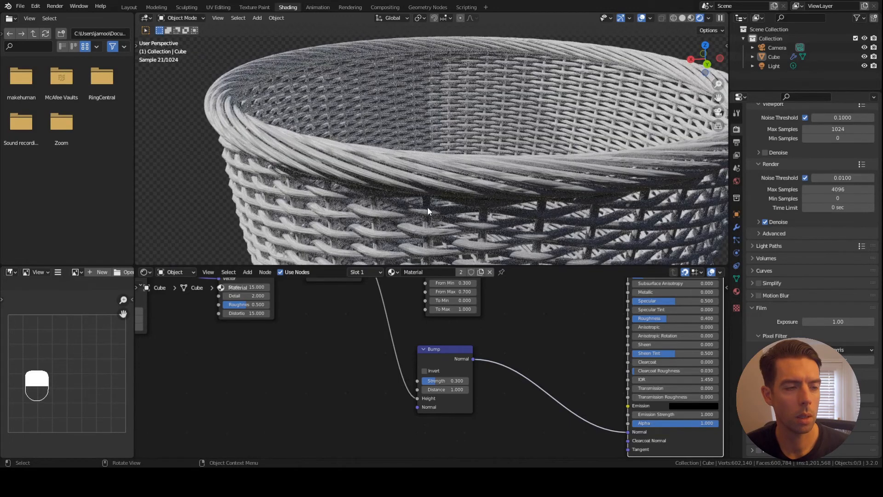
Step: Connect the Mix node's Color output to the Principled BSDF Base Color and check the whole basket
scroll(353, 352, "down", 1)
scroll(521, 346, "down", 2)
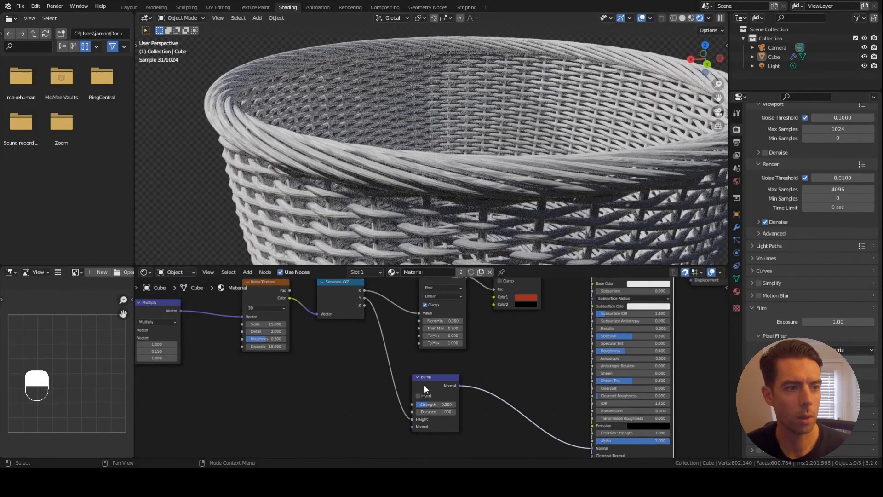
left_click_drag(426, 380, 433, 379)
middle_click_drag(471, 374, 370, 424)
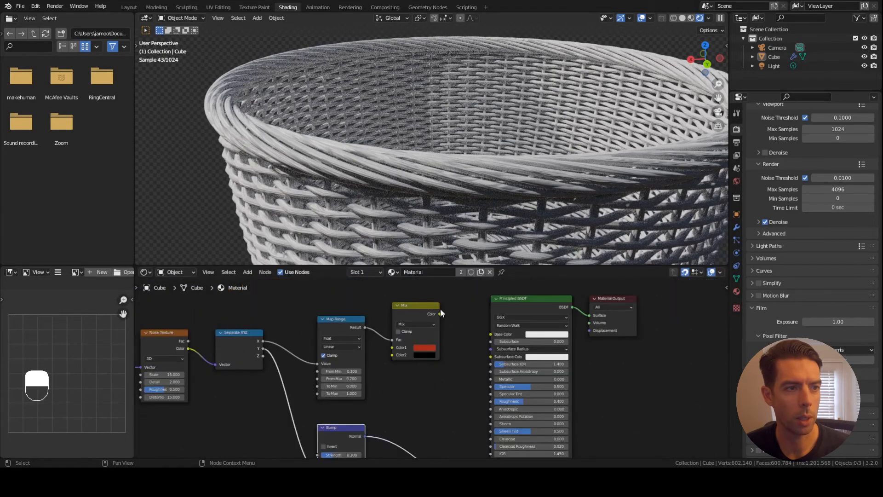
left_click_drag(440, 313, 494, 335)
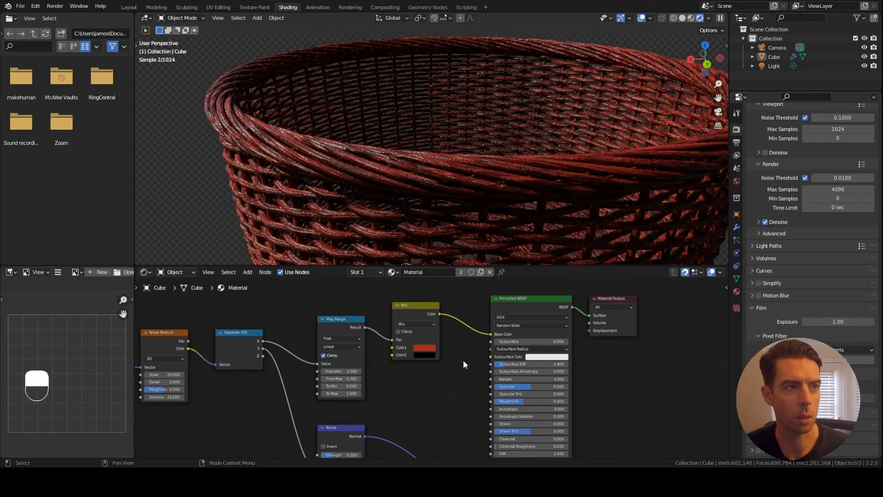
scroll(463, 361, "down", 1)
scroll(475, 193, "down", 2)
middle_click_drag(475, 193, 455, 216)
scroll(453, 215, "down", 1)
scroll(285, 392, "down", 2)
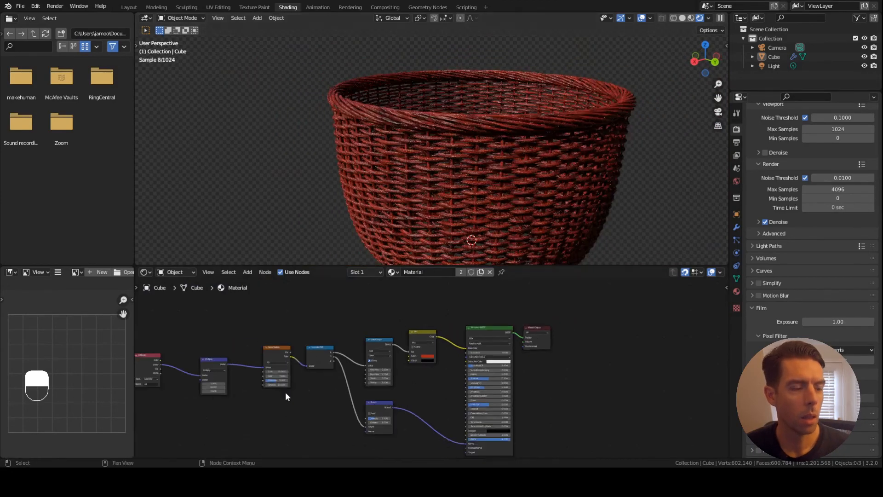
Step: Move all nodes before the Principled BSDF away from it to make room, and lower the Bump node slightly
scroll(368, 341, "down", 2)
left_click_drag(263, 310, 493, 418)
key("g")
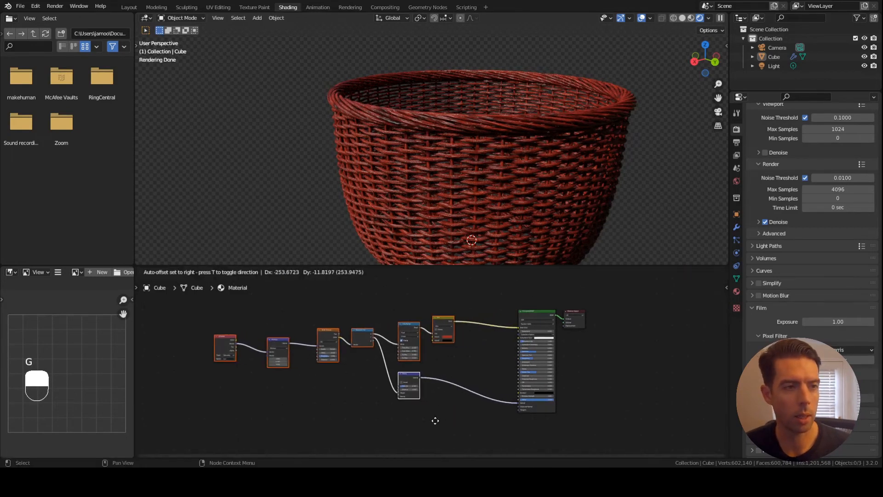
left_click(434, 418)
scroll(474, 371, "up", 1)
scroll(479, 197, "up", 2)
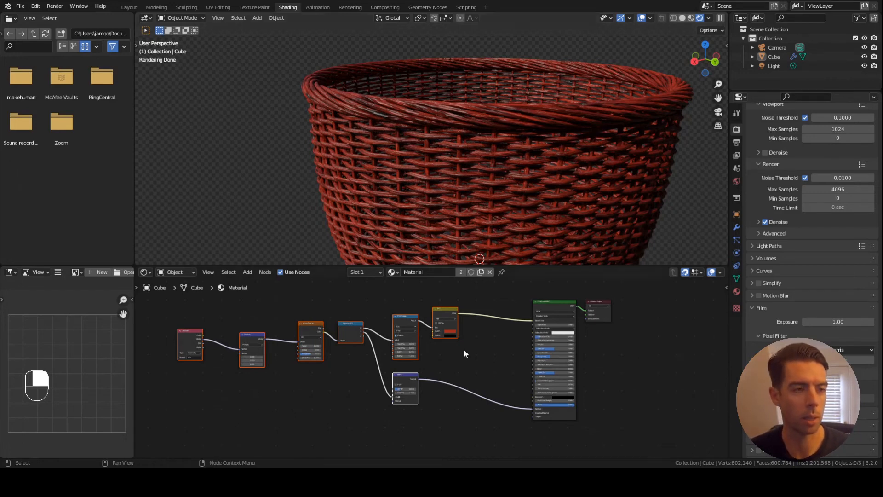
left_click_drag(409, 380, 409, 387)
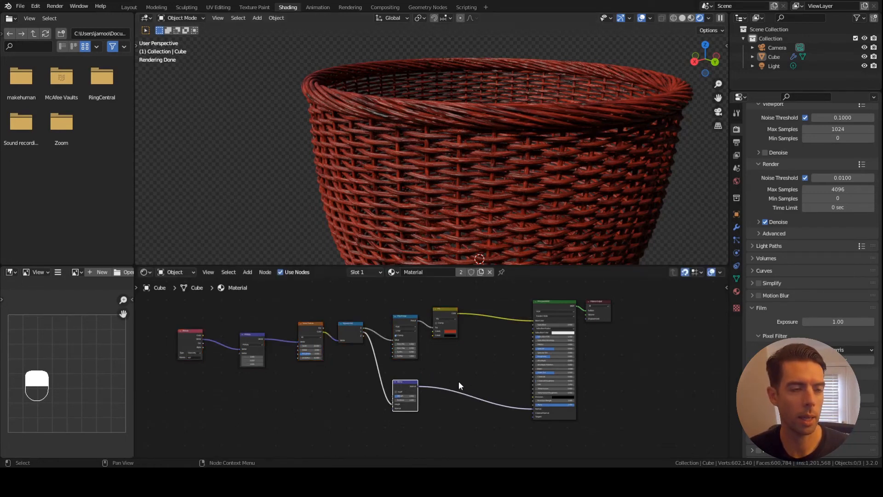
Step: Duplicate the Mix node, insert the copy between the first Mix and the Principled BSDF, and set its Fac to 0
left_click(446, 313)
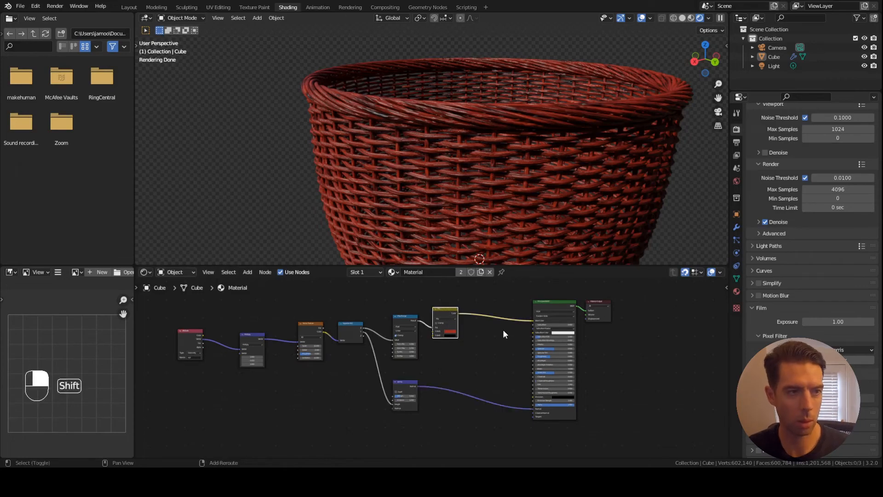
key("shift+d")
left_click(508, 354)
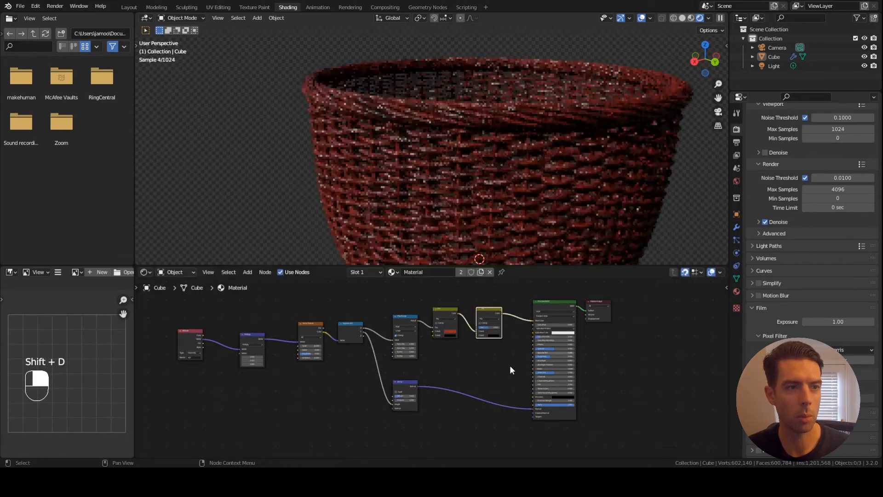
scroll(493, 349, "up", 1)
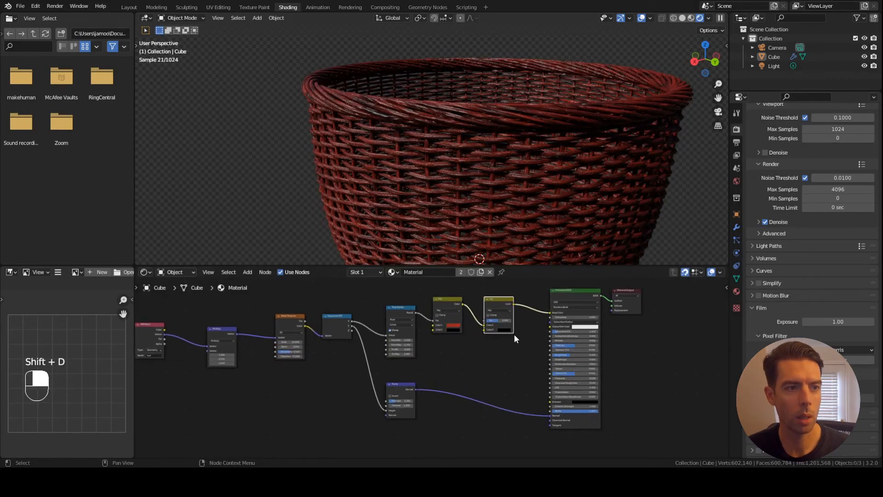
mouse_move(498, 321)
left_mouse_down()
mouse_move(487, 321)
mouse_move(498, 321)
left_mouse_up()
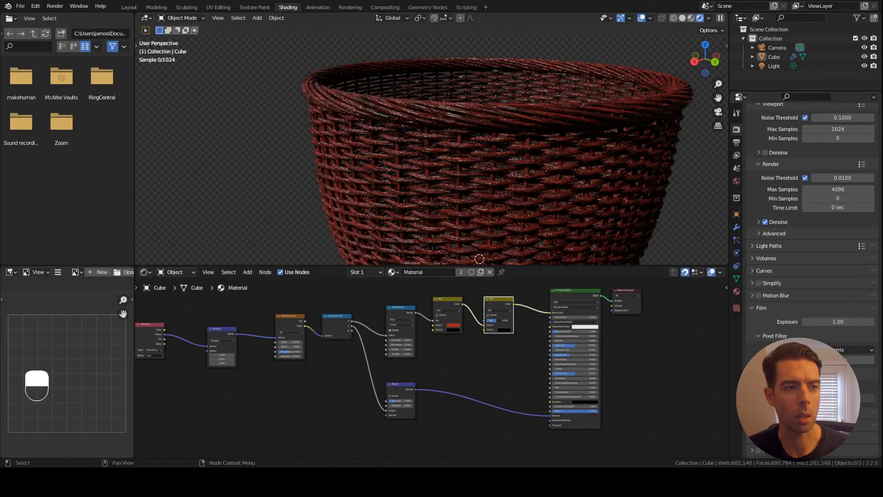
Step: Duplicate the Separate XYZ node, place the copy below the Noise Texture, and feed it the Multiply node's Vector output
middle_click_drag(377, 375, 428, 366)
scroll(428, 366, "up", 3)
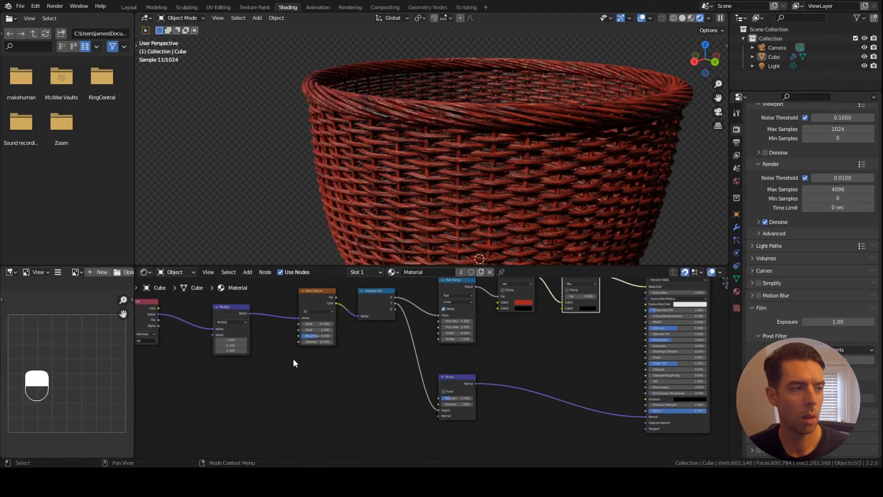
middle_click_drag(259, 342, 360, 346)
scroll(331, 311, "up", 1)
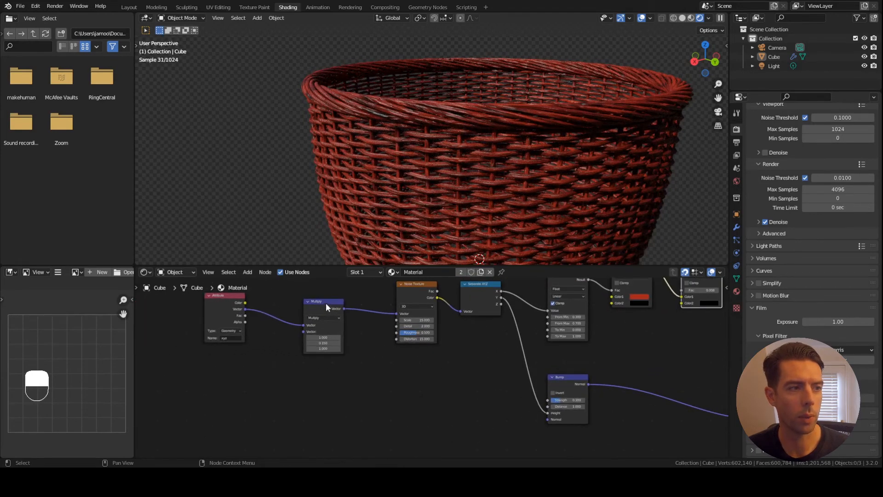
left_click_drag(326, 303, 308, 302)
left_click(472, 288)
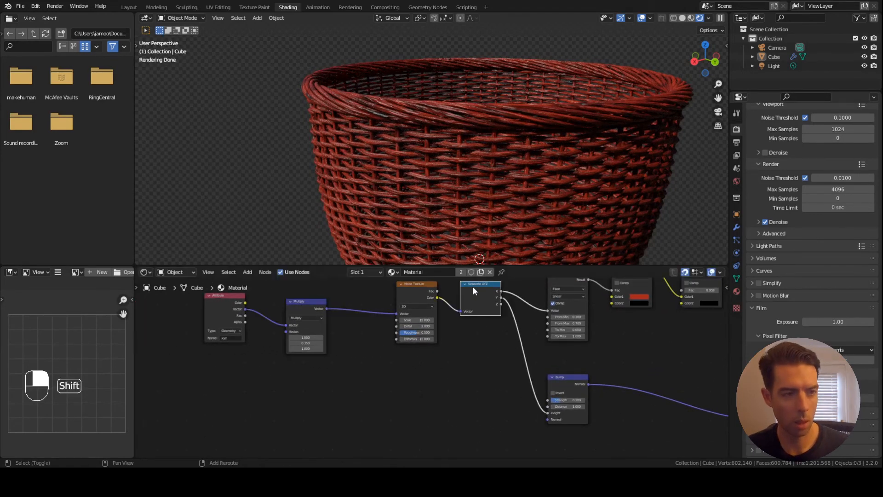
key("shift+d")
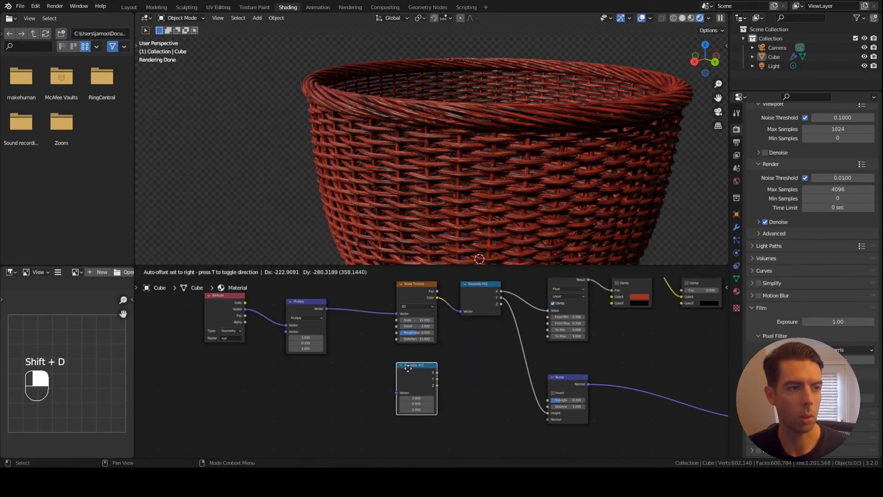
left_click(407, 370)
left_click_drag(327, 308, 401, 392)
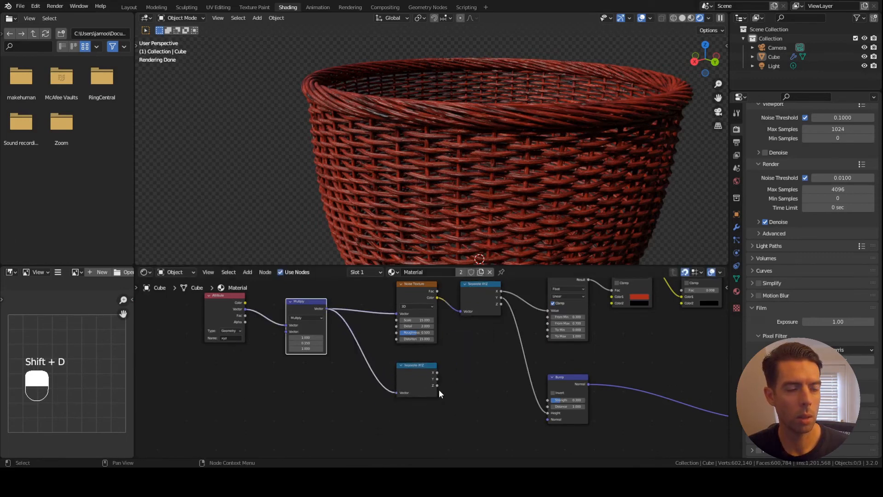
Step: Connect the new Separate XYZ node's Z output to the second Mix node's Fac and check the basket's colors
scroll(446, 384, "down", 1)
middle_click_drag(466, 378, 371, 384)
scroll(366, 388, "down", 1)
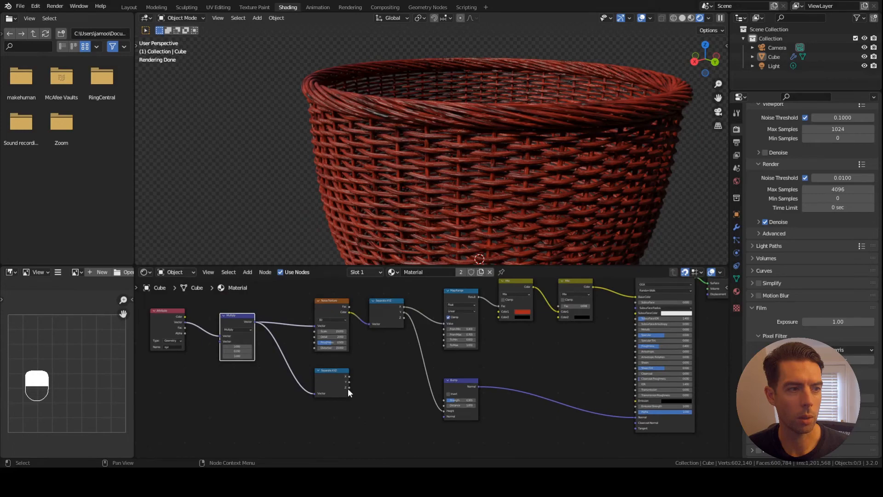
left_click_drag(350, 388, 558, 307)
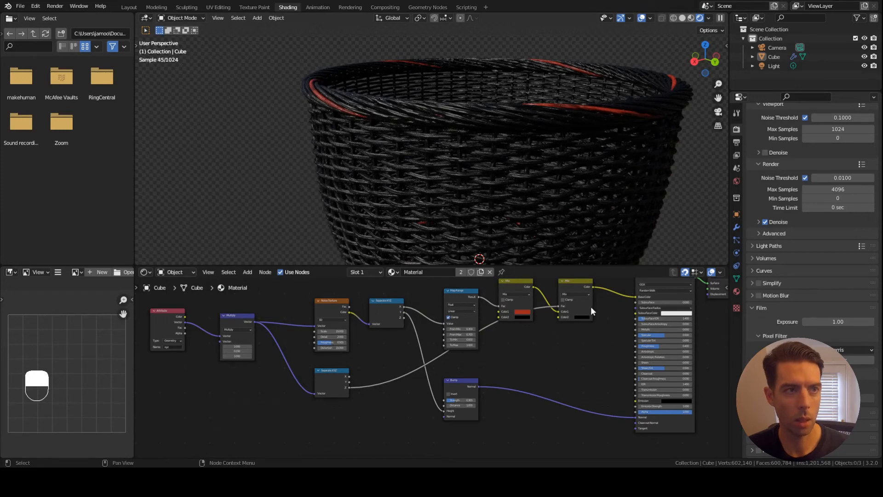
scroll(575, 176, "down", 2)
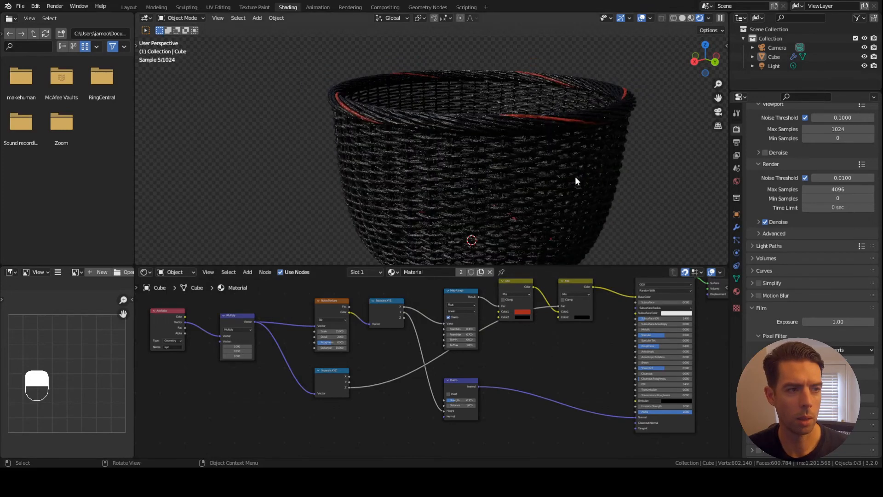
middle_click_drag(363, 372, 407, 358)
scroll(423, 340, "up", 2)
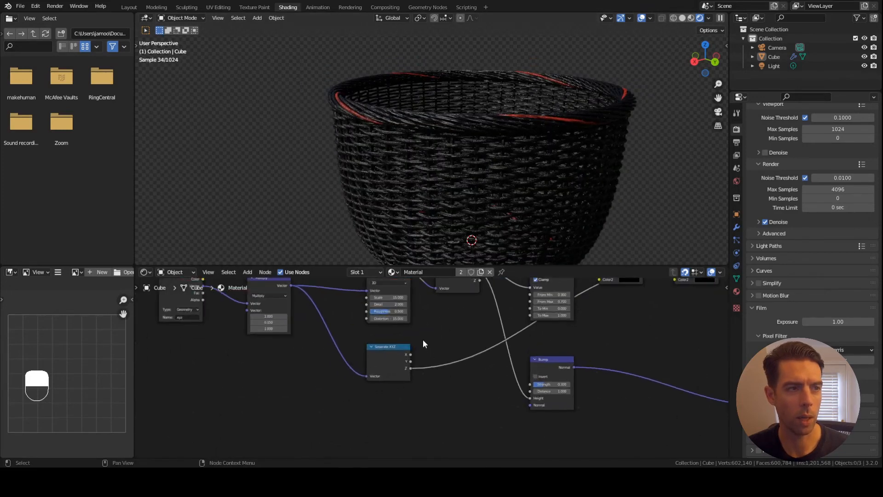
scroll(437, 348, "up", 1)
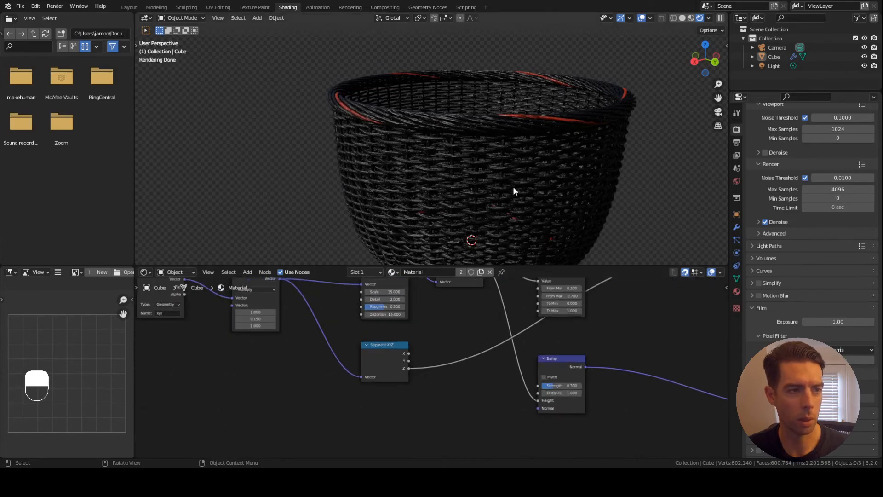
middle_click_drag(536, 174, 509, 156)
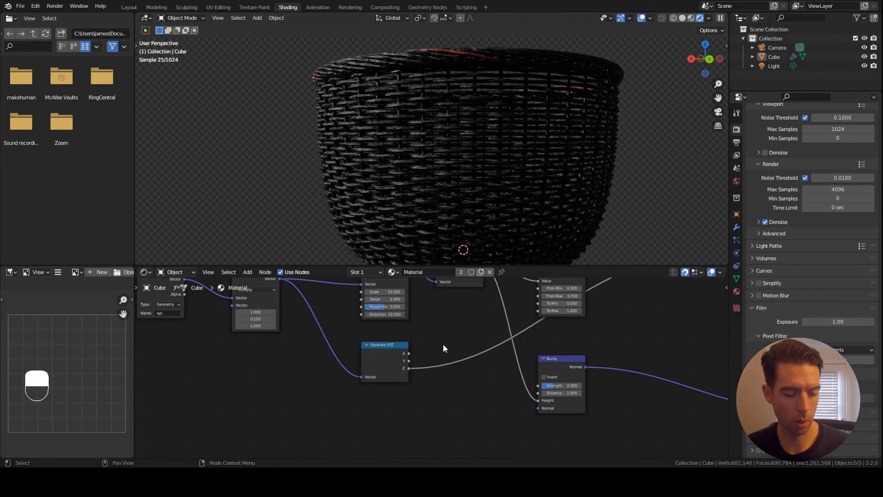
Step: Add a White Noise Texture node on the link between the lower Separate XYZ and the second Mix node
key("F3")
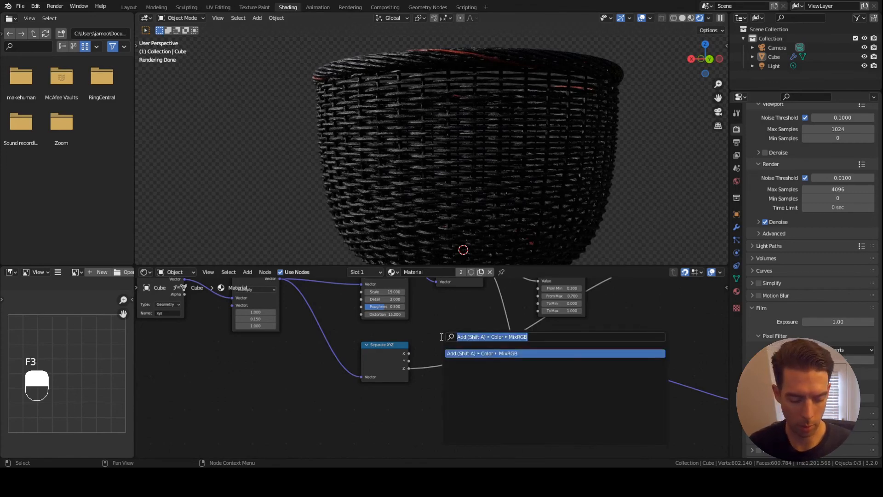
type("white")
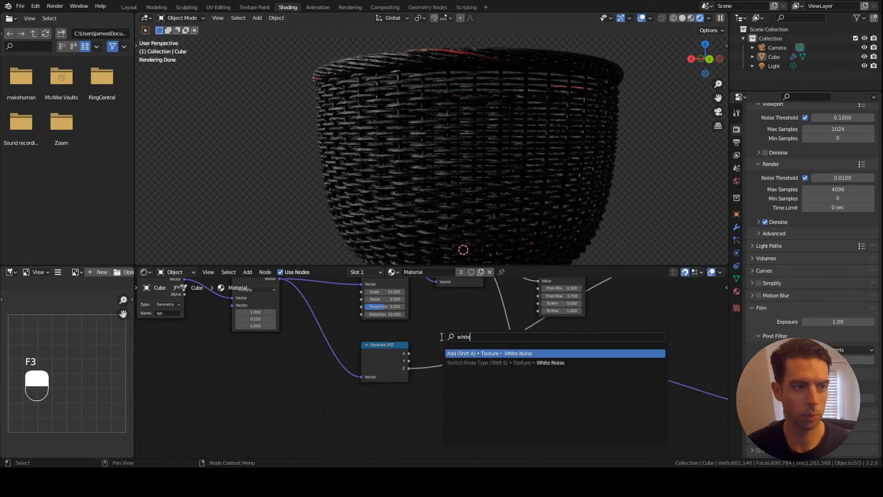
key("Return")
left_click(441, 331)
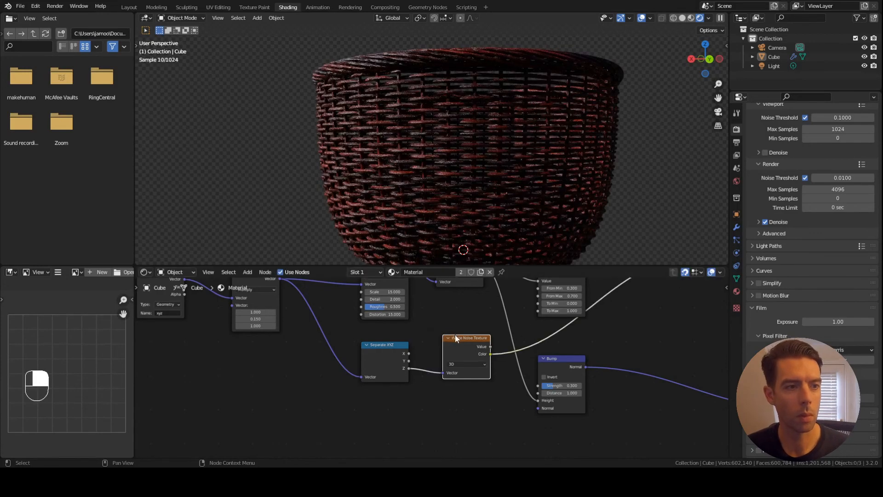
left_click_drag(454, 334, 437, 346)
Step: Preview the White Noise Texture on the basket, set it to 1D, and connect the Separate XYZ Z output to its W input
left_click(437, 345, "ctrl+shift")
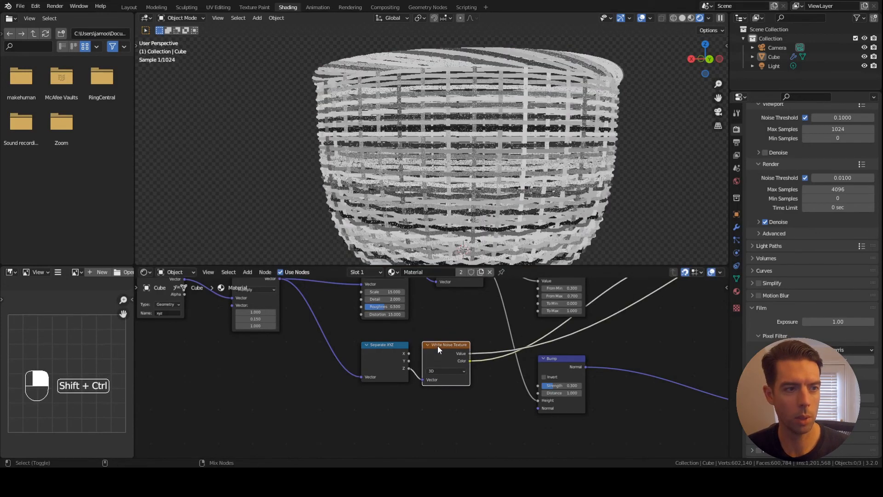
left_click(440, 371)
left_click(441, 376)
left_click_drag(408, 368, 423, 380)
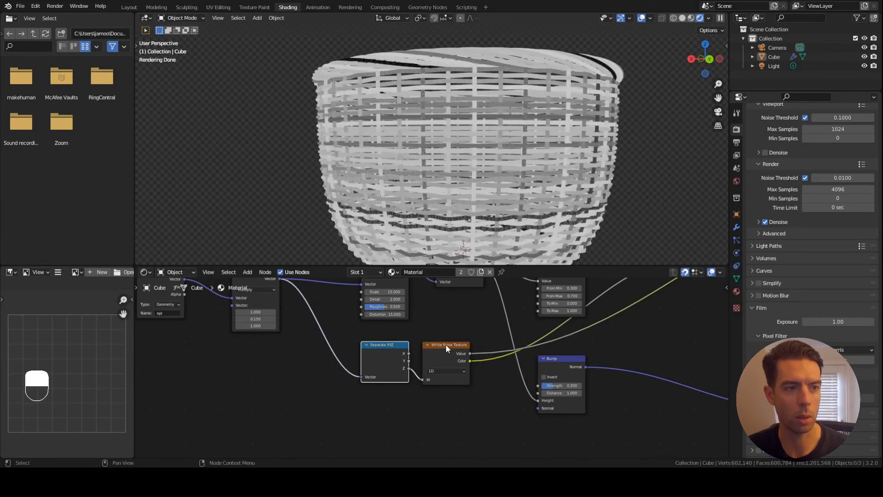
Step: Shift the lower Separate XYZ node aside and move the Bump node closer to the Principled BSDF
left_click_drag(376, 345, 355, 352)
left_click_drag(441, 346, 539, 380)
scroll(459, 353, "down", 3)
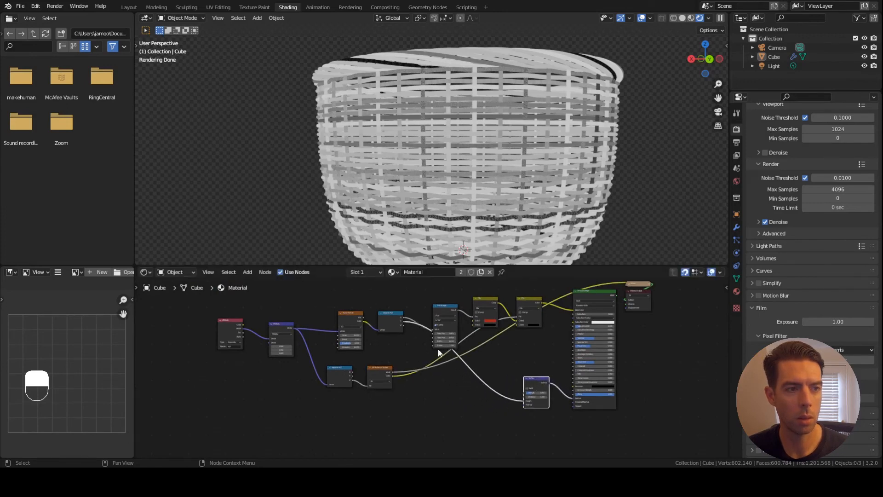
scroll(443, 358, "up", 3)
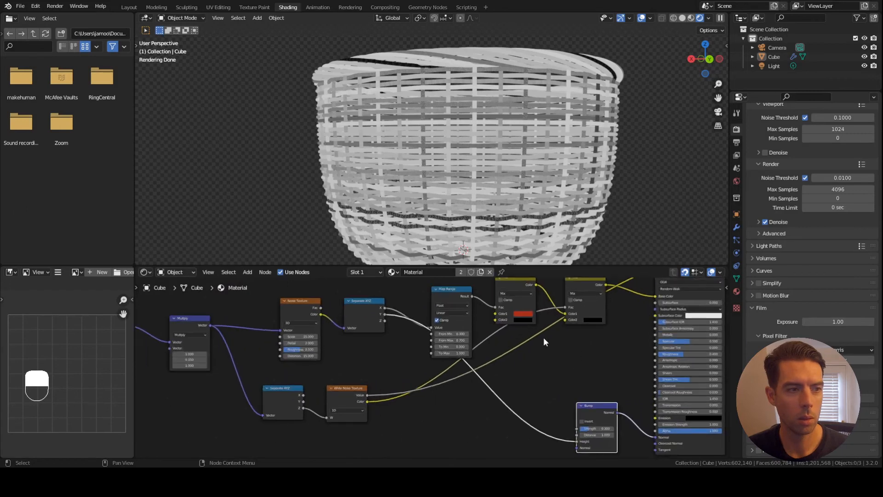
Step: Connect the White Noise Value output to the second Mix node's Fac, restore the Principled BSDF as output, and inspect the basket
left_click_drag(367, 395, 566, 307)
middle_click_drag(565, 307, 549, 322)
left_click(647, 287, "ctrl+shift")
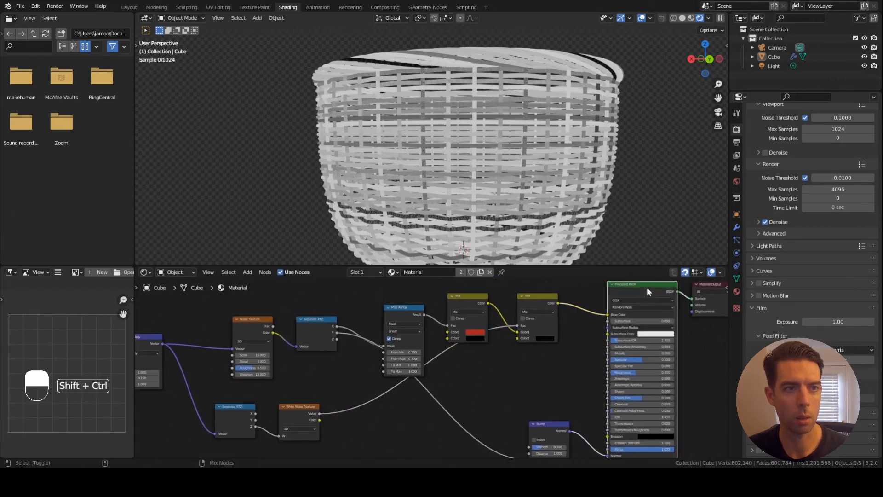
scroll(489, 366, "down", 1)
middle_click_drag(489, 366, 505, 359)
middle_click_drag(448, 133, 433, 194)
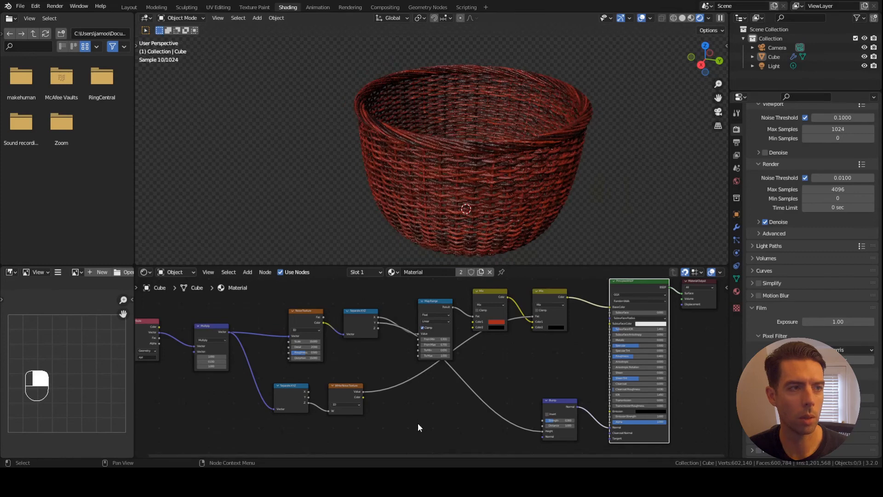
middle_click_drag(420, 244, 437, 238)
Step: Add a Map Range node between the White Noise Texture's Value output and the second Mix node
scroll(412, 346, "up", 3)
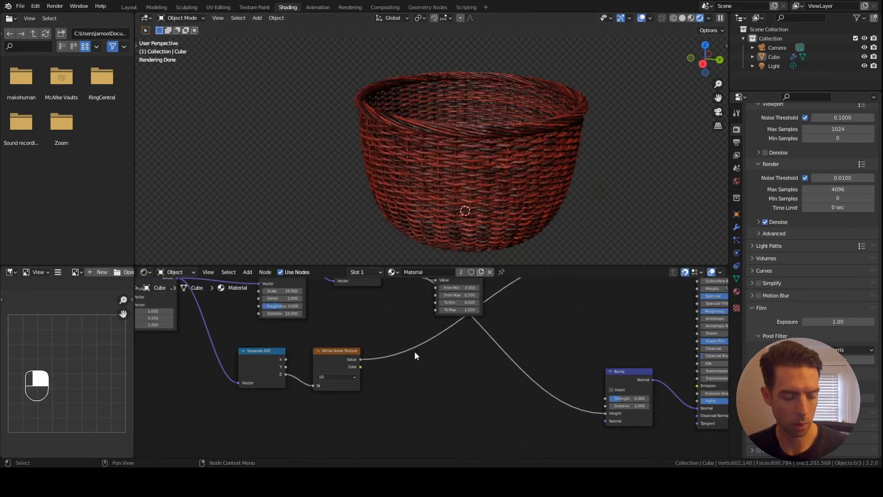
key("F3")
type("map")
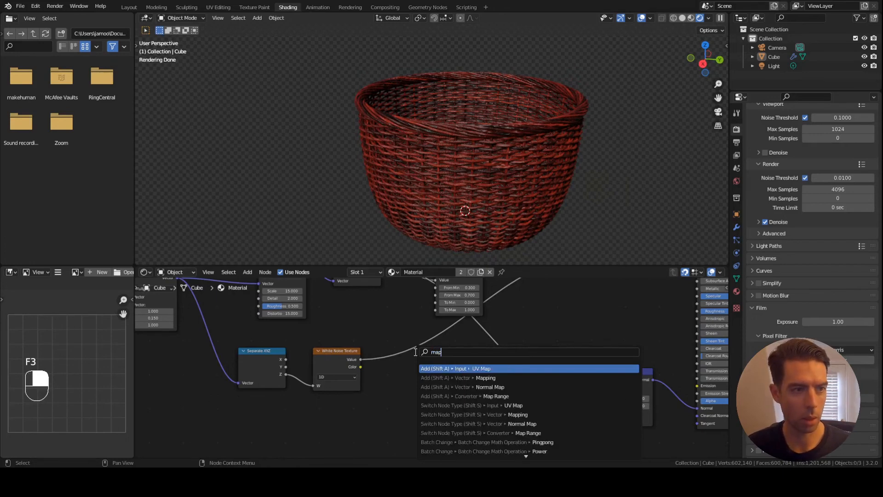
type(" ran")
key("Return")
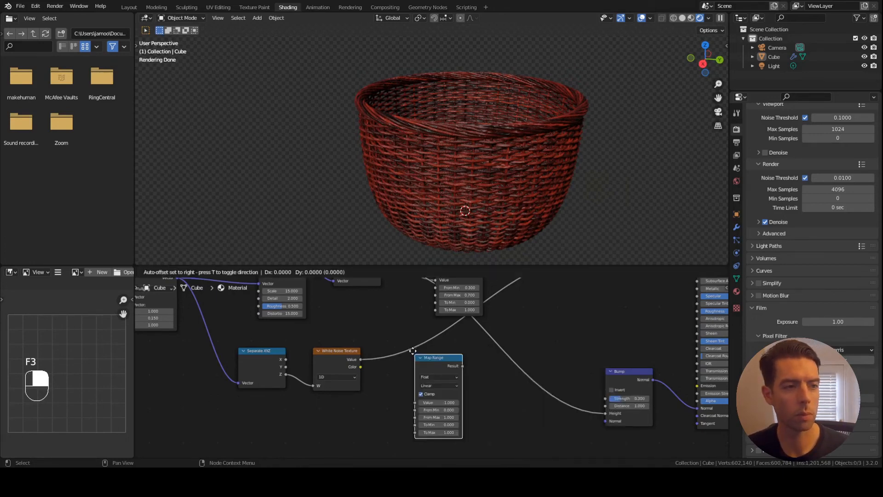
left_click(392, 332)
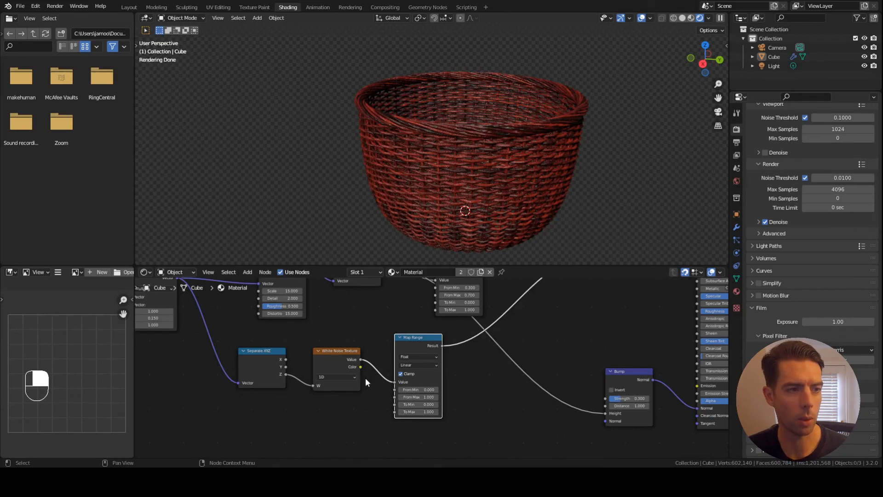
Step: Set the new Map Range node's To Max to 0.7 and inspect the strand color variation around the basket
scroll(450, 391, "up", 1)
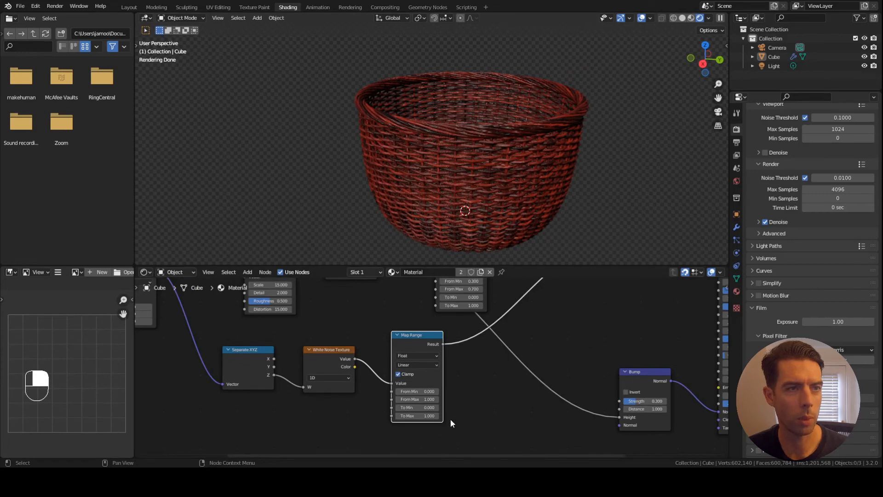
scroll(469, 419, "up", 2)
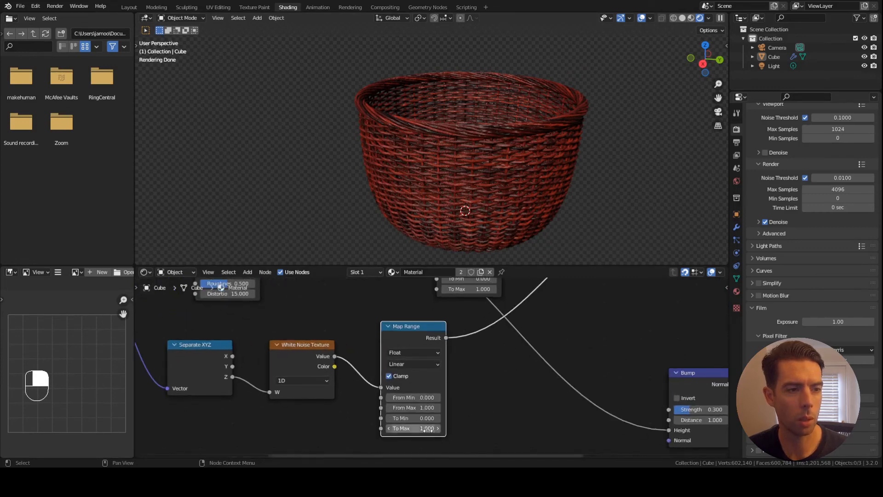
mouse_move(428, 430)
left_mouse_down("shift")
mouse_move(412, 430)
mouse_move(426, 429)
left_mouse_up("shift")
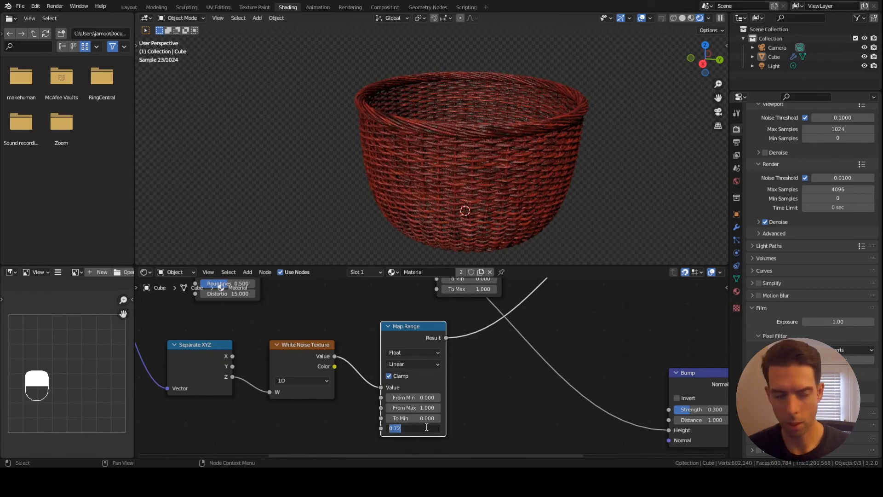
scroll(459, 157, "up", 4)
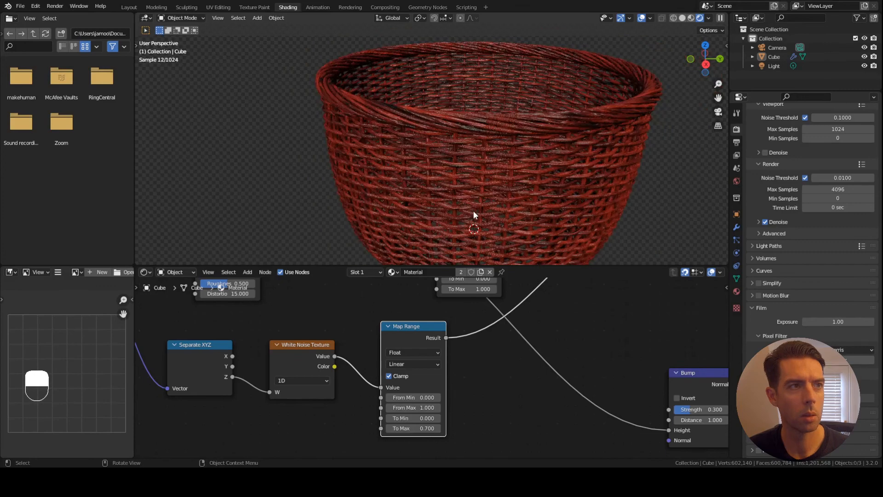
middle_click_drag(464, 197, 397, 167)
scroll(481, 173, "down", 3)
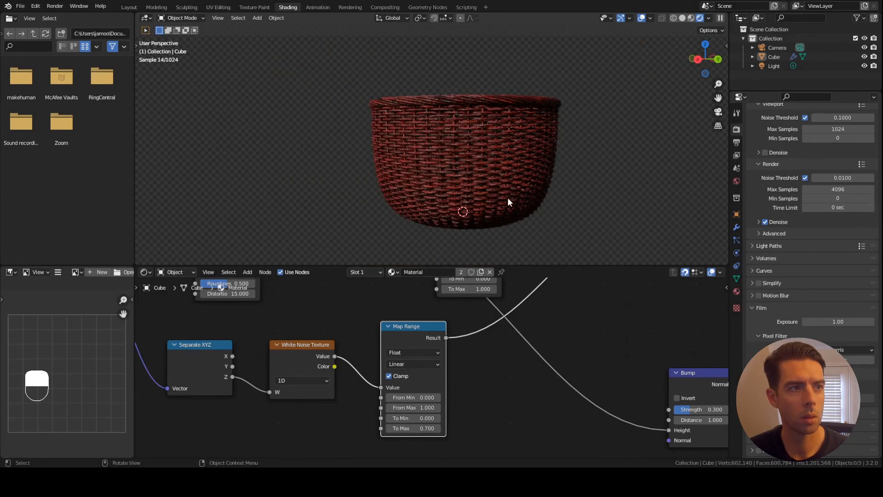
Step: Set the new Map Range node's To Max to 0.8 and check the basket from several angles
left_click(427, 431)
type("0.8")
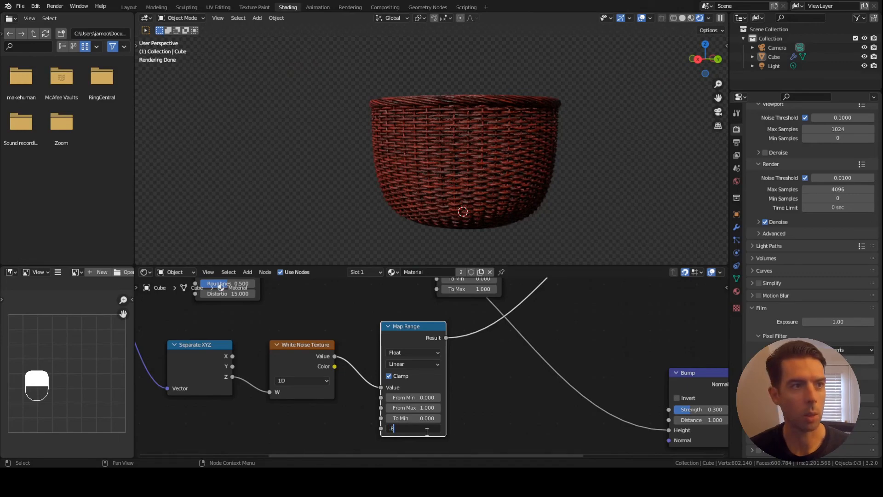
key("Return")
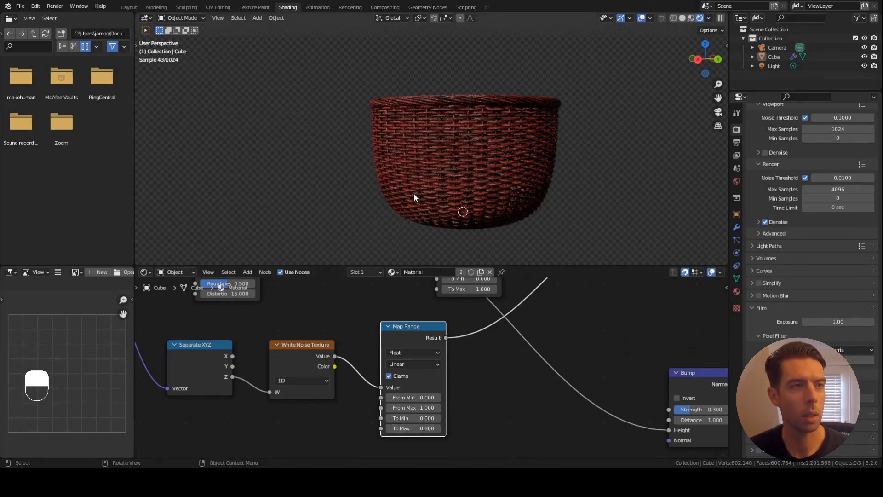
middle_click_drag(413, 172, 427, 175)
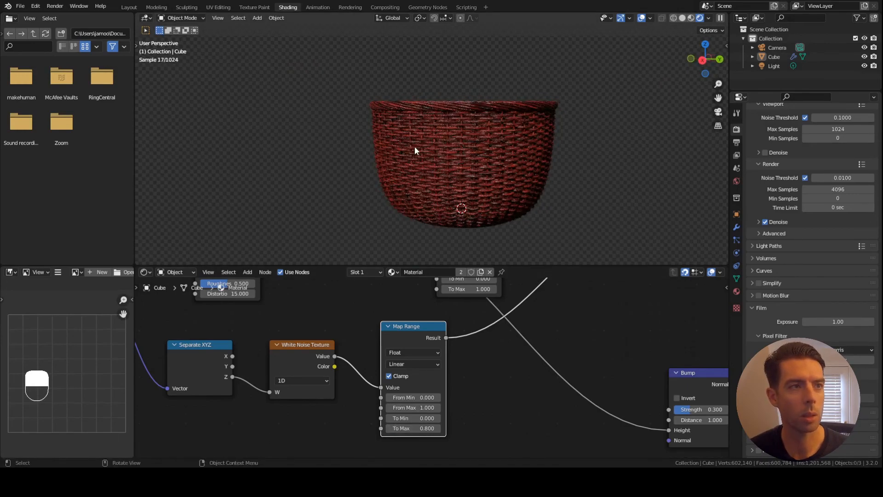
scroll(415, 147, "up", 2)
middle_click_drag(415, 146, 461, 154)
scroll(470, 143, "up", 1)
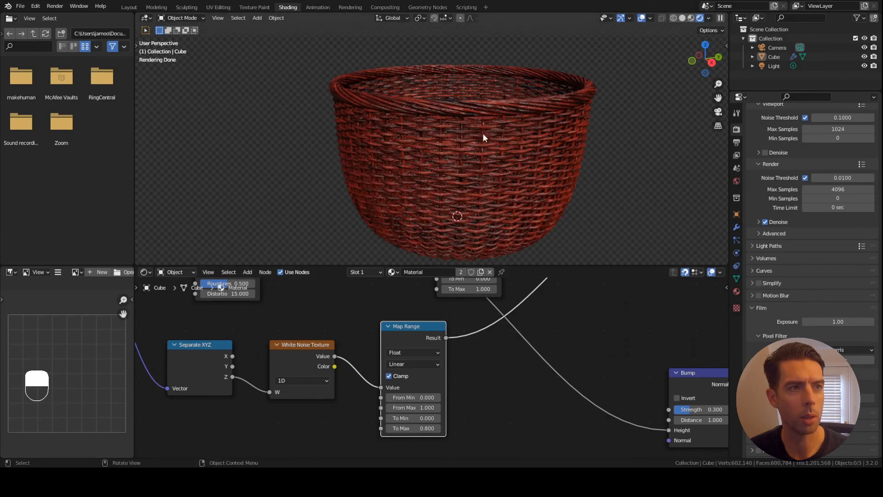
Step: Set the new Map Range node's To Max to 0.9
left_click(417, 428)
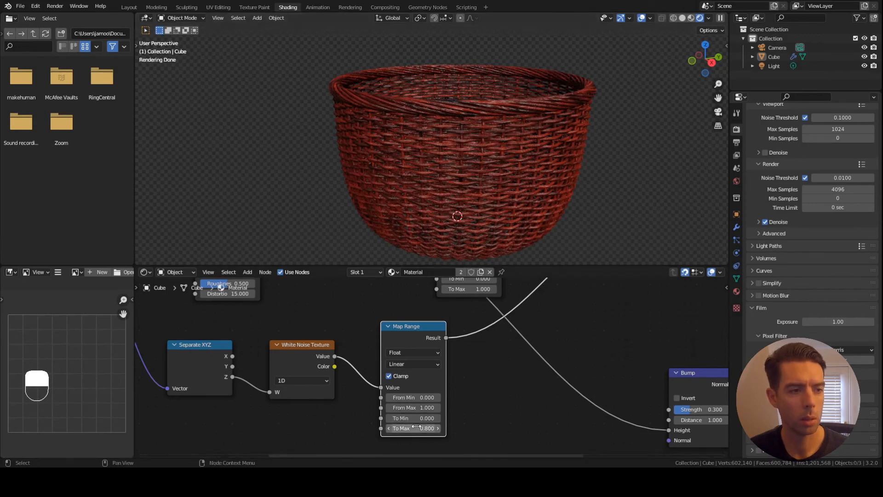
type(".9")
key("Return")
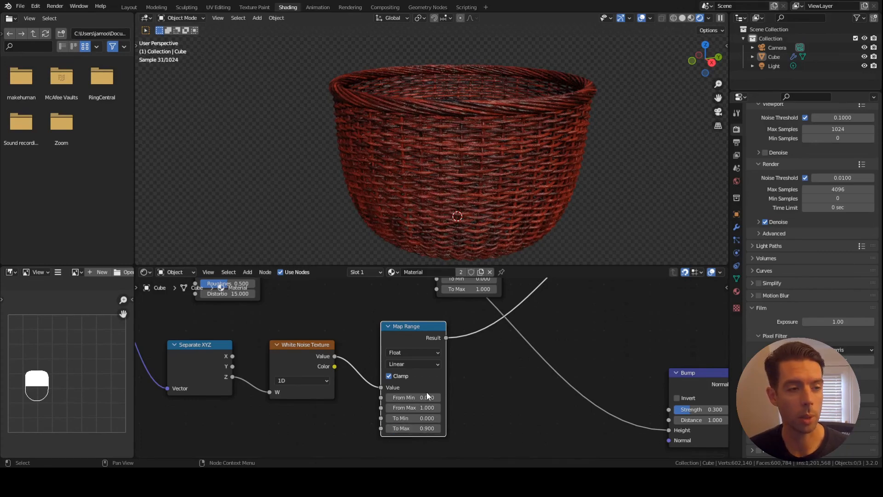
Step: Set the new Map Range node's To Max to 0.85 and check the strand color variation on the basket
left_click(412, 429)
type(".85")
key("Return")
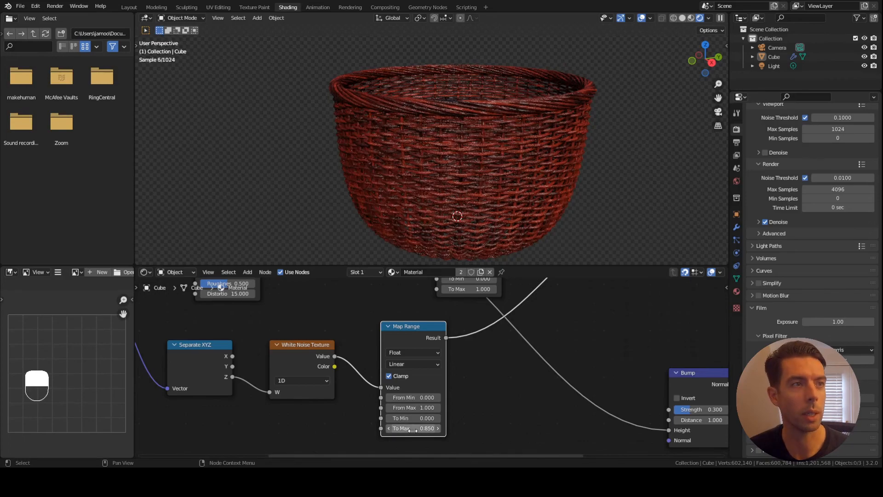
middle_click_drag(443, 133, 433, 158)
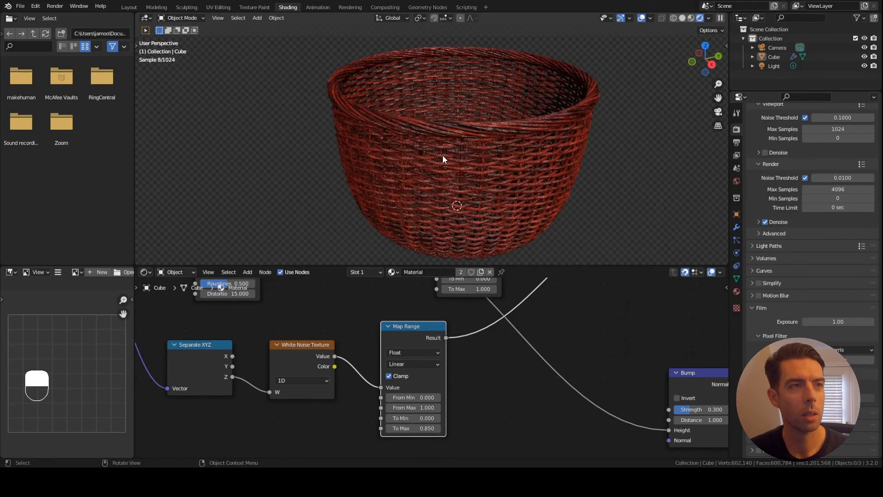
middle_click_drag(488, 153, 451, 148, "shift")
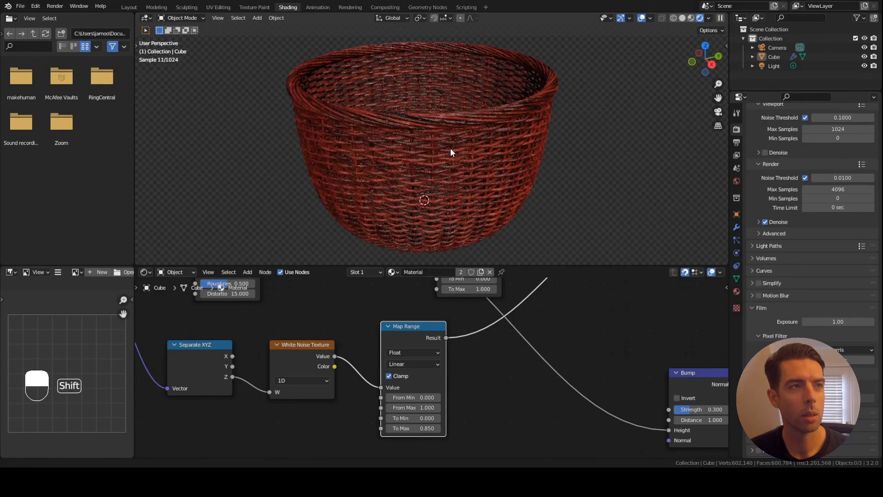
Step: Set the Principled BSDF's Roughness to 0.5 and inspect the basket's surface up close
scroll(319, 338, "down", 4)
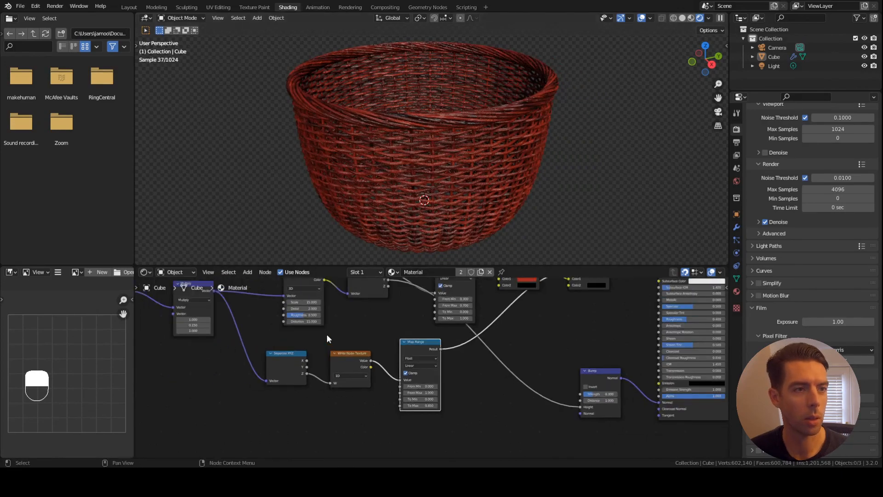
scroll(447, 368, "up", 2)
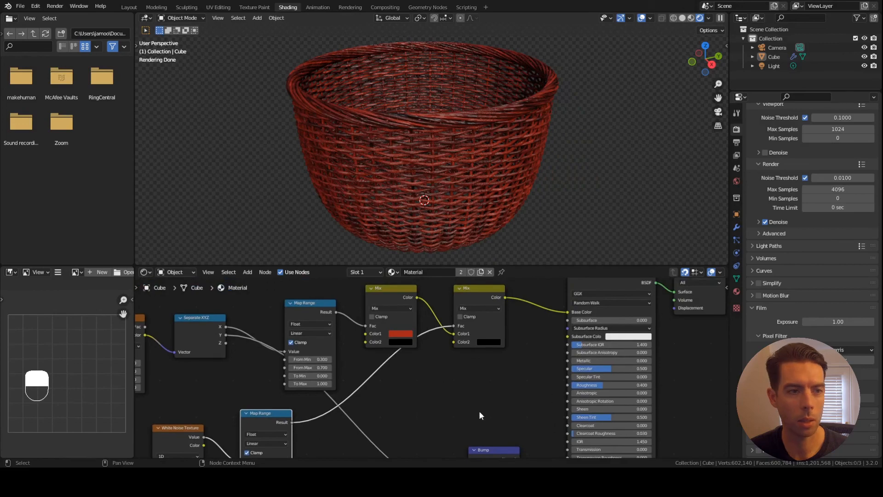
left_click(599, 384)
type("0.5")
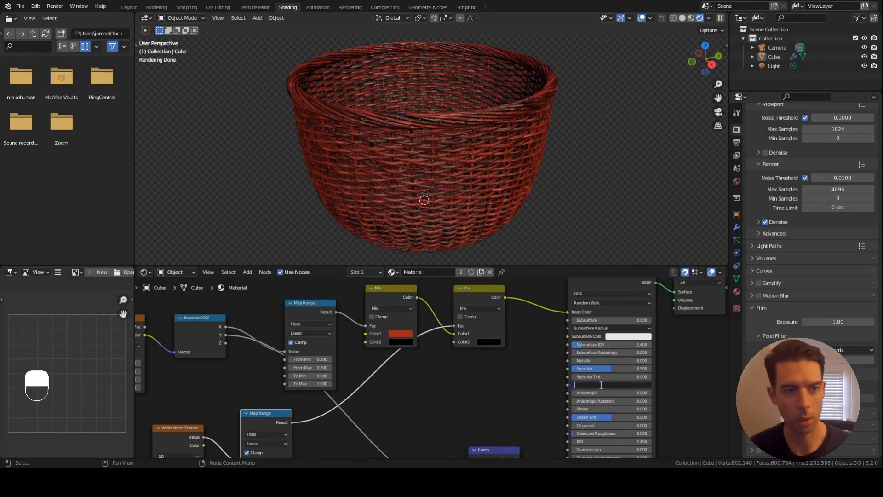
key("Return")
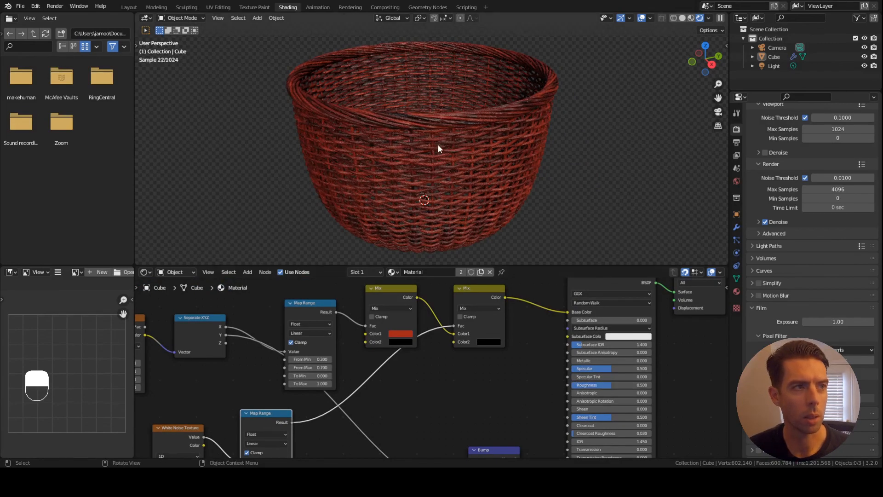
middle_click_drag(438, 145, 446, 144)
scroll(447, 143, "up", 1)
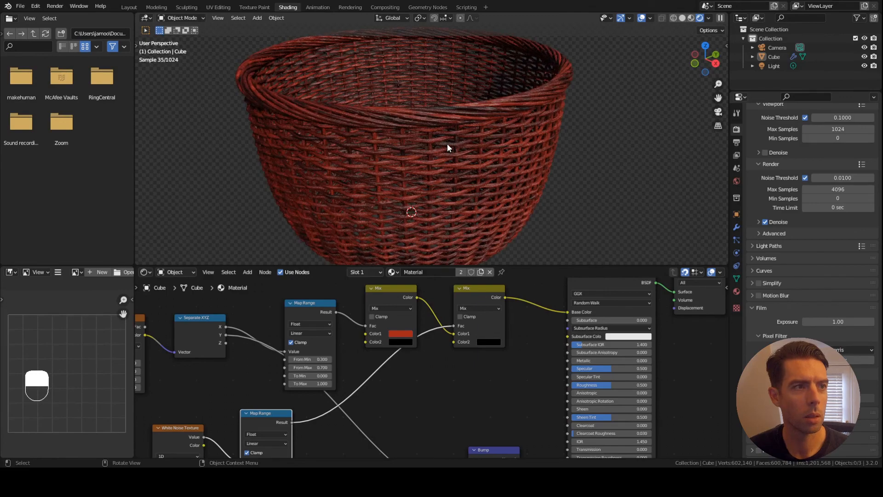
middle_click_drag(445, 144, 458, 134)
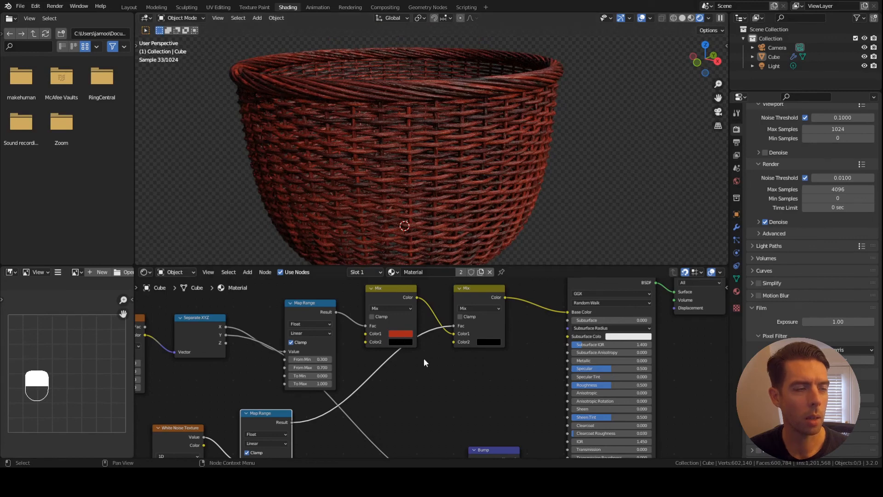
Step: Try a muted brown as the first Mix node's Color1 and return the color to red
middle_click_drag(424, 358, 445, 362)
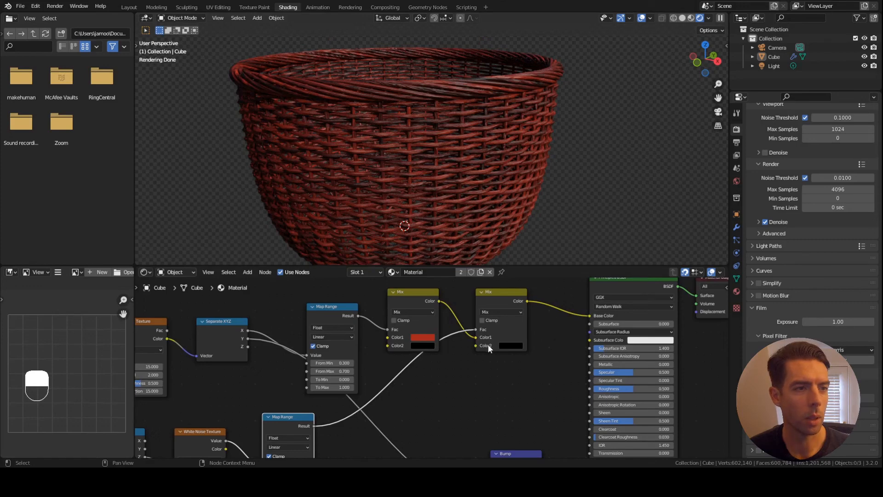
left_click(414, 338)
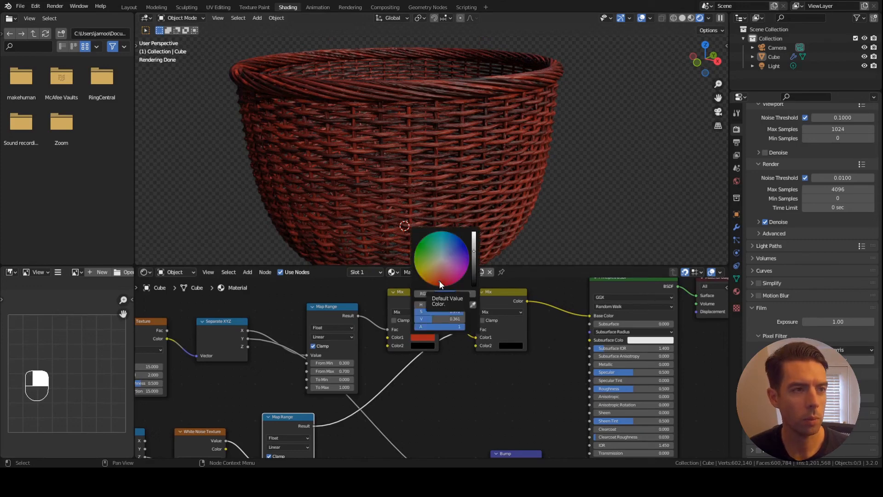
left_click_drag(439, 284, 438, 268)
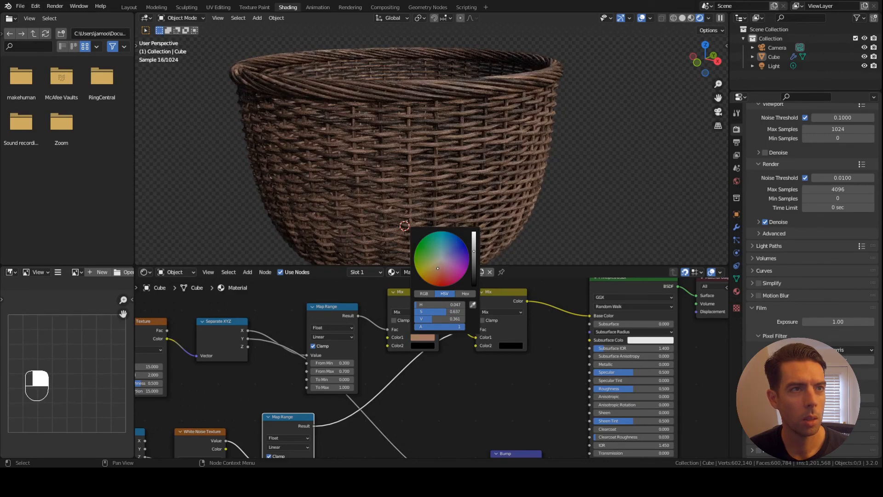
left_click_drag(438, 268, 439, 279)
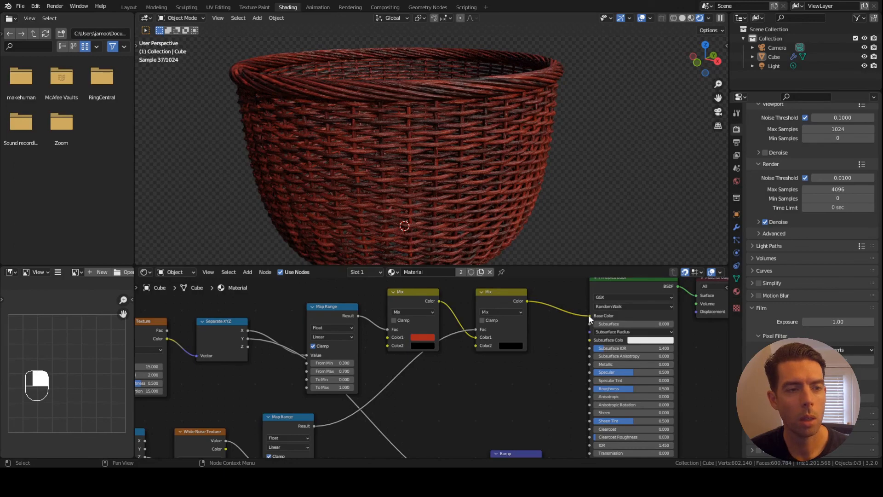
Step: Disconnect the second Mix node from the Base Color to view the basket uncolored, and reconnect its Color output
left_click_drag(588, 315, 571, 360)
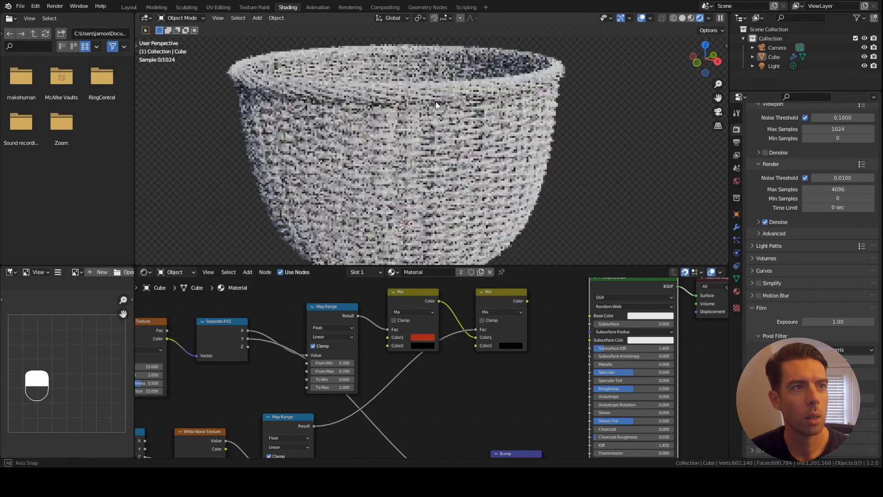
scroll(438, 105, "up", 3)
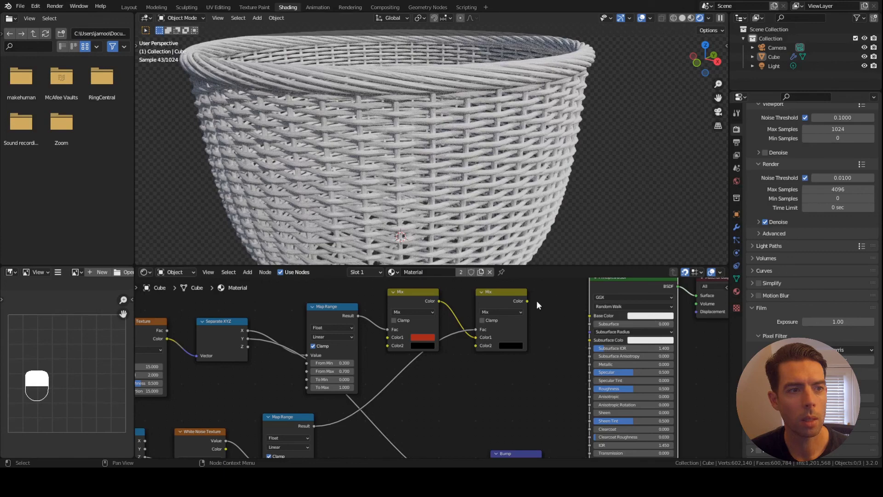
left_click_drag(528, 300, 589, 315)
scroll(508, 181, "down", 3)
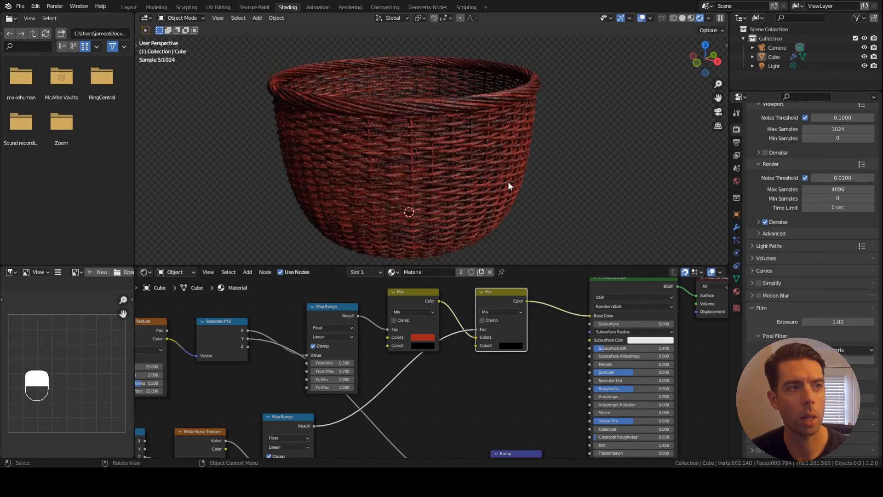
middle_click_drag(508, 168, 510, 165, "shift")
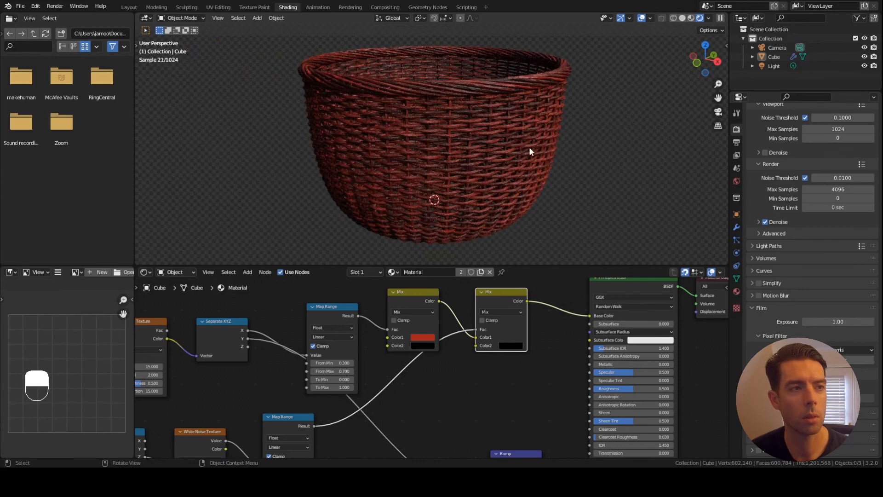